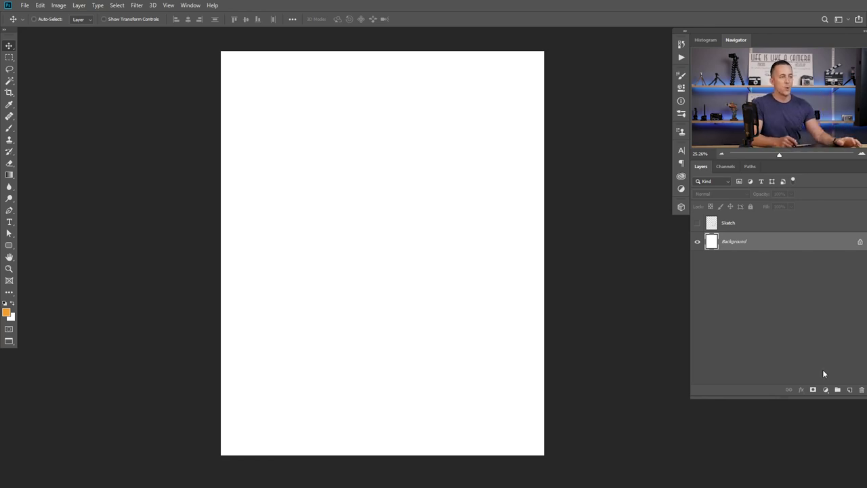
- Add a new layer above the background and set up a black brush at 100% opacity, testing and undoing a few strokes
{"action": "left_click", "coordinate": [851, 390]}
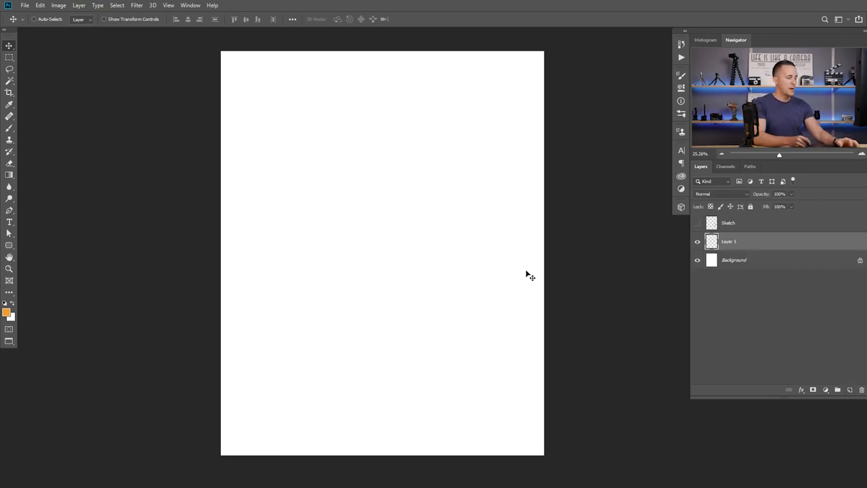
{"action": "key", "text": "b"}
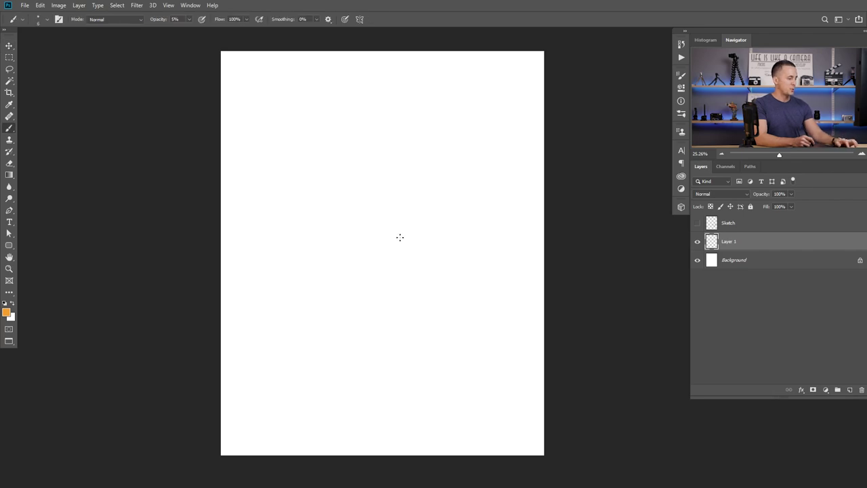
{"action": "key", "text": "d"}
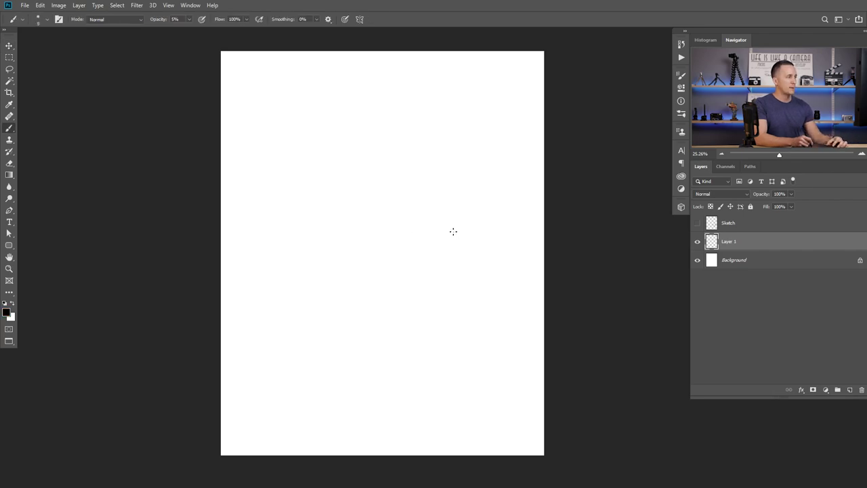
{"action": "key", "text": "ctrl+z"}
{"action": "key", "text": "0"}
{"action": "left_click_drag", "start_coordinate": [457, 224], "coordinate": [436, 256]}
{"action": "key", "text": "ctrl+z"}
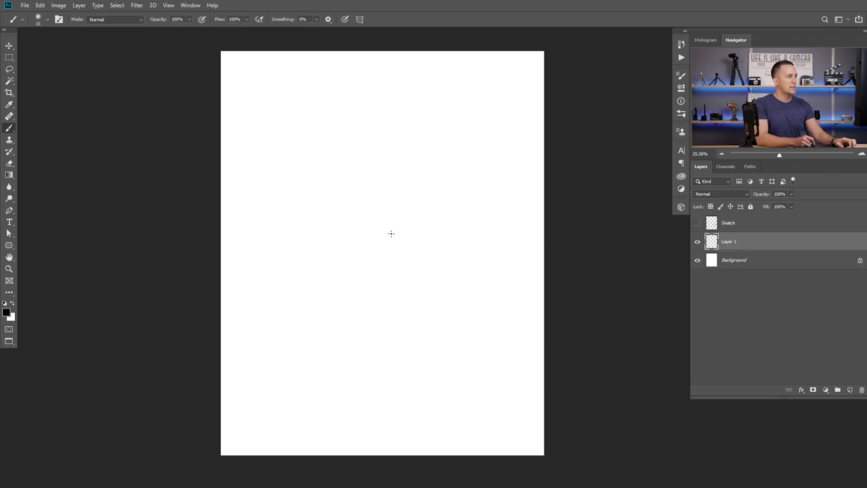
{"action": "left_click_drag", "start_coordinate": [409, 218], "coordinate": [445, 236]}
{"action": "key", "text": "ctrl+z"}
- Sketch a rough elephant with raised trunk, eye, back, tail and legs, and delete the practice layer
{"action": "mouse_move", "coordinate": [388, 232]}
{"action": "left_mouse_down"}
{"action": "mouse_move", "coordinate": [409, 215]}
{"action": "mouse_move", "coordinate": [439, 236]}
{"action": "left_mouse_up"}
{"action": "mouse_move", "coordinate": [373, 250]}
{"action": "left_mouse_down"}
{"action": "mouse_move", "coordinate": [350, 211]}
{"action": "mouse_move", "coordinate": [364, 260]}
{"action": "mouse_move", "coordinate": [395, 259]}
{"action": "mouse_move", "coordinate": [392, 250]}
{"action": "mouse_move", "coordinate": [402, 272]}
{"action": "left_mouse_up"}
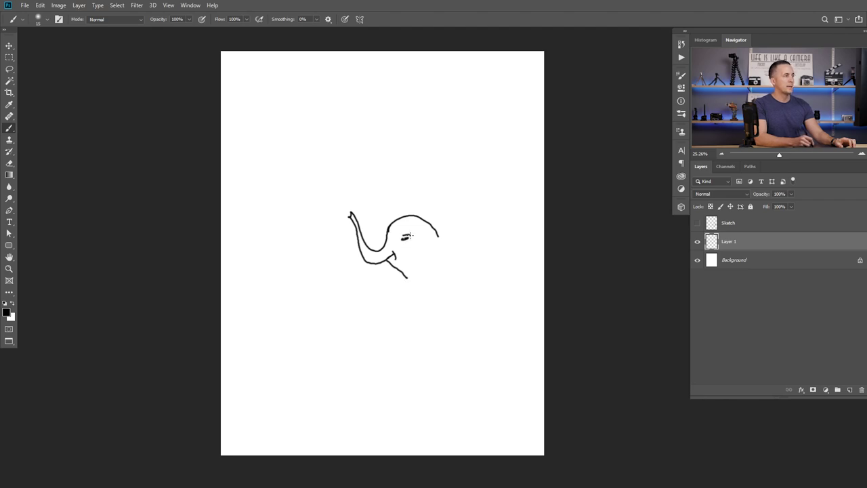
{"action": "mouse_move", "coordinate": [440, 238]}
{"action": "left_mouse_down"}
{"action": "mouse_move", "coordinate": [470, 245]}
{"action": "mouse_move", "coordinate": [492, 280]}
{"action": "mouse_move", "coordinate": [485, 306]}
{"action": "mouse_move", "coordinate": [496, 311]}
{"action": "mouse_move", "coordinate": [493, 292]}
{"action": "mouse_move", "coordinate": [475, 335]}
{"action": "mouse_move", "coordinate": [462, 313]}
{"action": "left_mouse_up"}
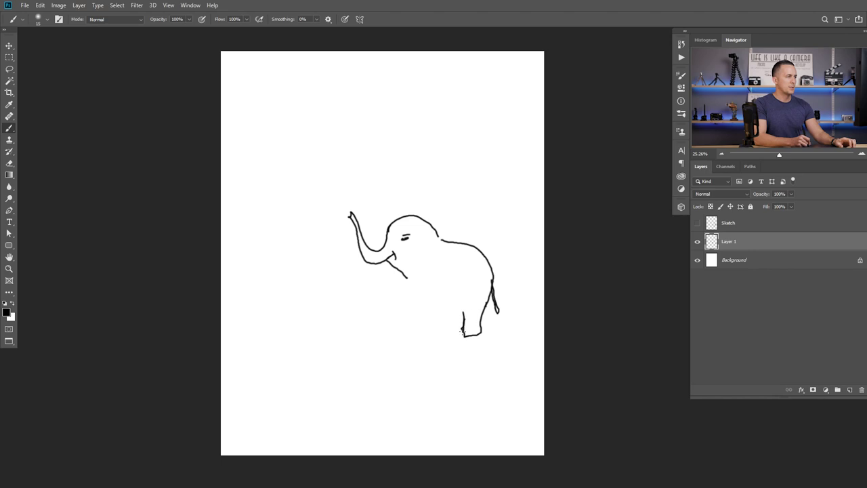
{"action": "mouse_move", "coordinate": [407, 279]}
{"action": "left_mouse_down"}
{"action": "mouse_move", "coordinate": [427, 303]}
{"action": "mouse_move", "coordinate": [421, 337]}
{"action": "mouse_move", "coordinate": [439, 334]}
{"action": "mouse_move", "coordinate": [443, 306]}
{"action": "mouse_move", "coordinate": [440, 320]}
{"action": "mouse_move", "coordinate": [444, 312]}
{"action": "mouse_move", "coordinate": [473, 313]}
{"action": "left_mouse_up"}
{"action": "key", "text": "ctrl+z"}
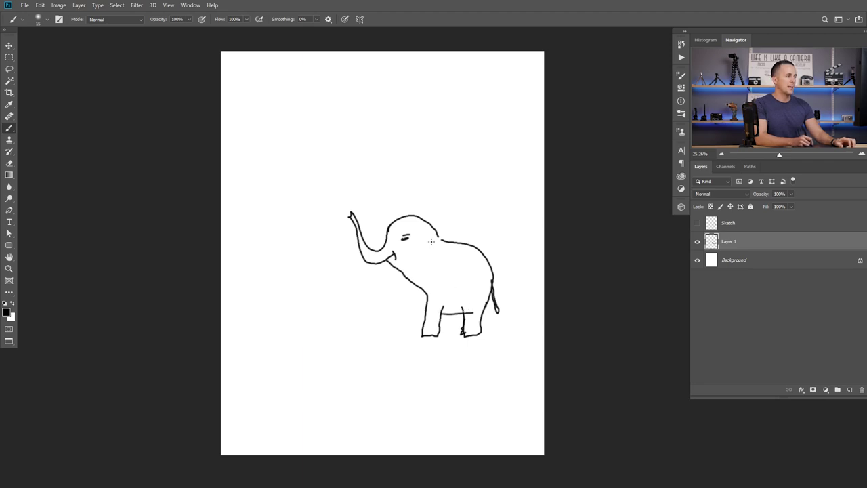
{"action": "mouse_move", "coordinate": [430, 225]}
{"action": "left_mouse_down"}
{"action": "mouse_move", "coordinate": [479, 236]}
{"action": "mouse_move", "coordinate": [482, 330]}
{"action": "mouse_move", "coordinate": [437, 321]}
{"action": "mouse_move", "coordinate": [425, 252]}
{"action": "mouse_move", "coordinate": [427, 231]}
{"action": "left_mouse_up"}
{"action": "mouse_move", "coordinate": [411, 282]}
{"action": "left_mouse_down"}
{"action": "mouse_move", "coordinate": [406, 315]}
{"action": "mouse_move", "coordinate": [428, 295]}
{"action": "left_mouse_up"}
{"action": "key", "text": "Delete"}
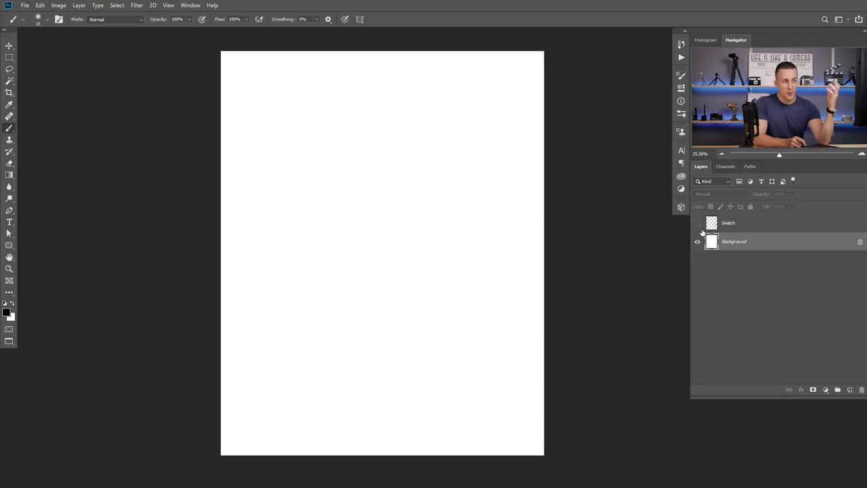
- Show the Sketch layer with the finished elephant drawing
{"action": "left_click", "coordinate": [698, 223]}
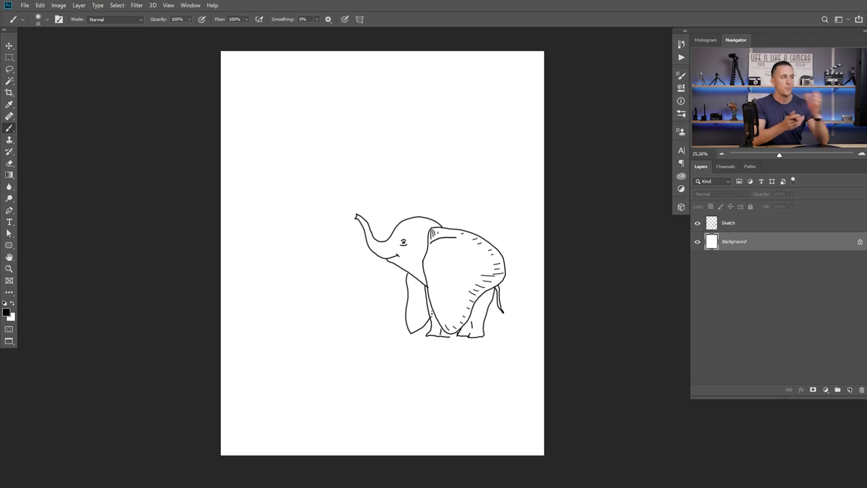
{"action": "left_click", "coordinate": [711, 230]}
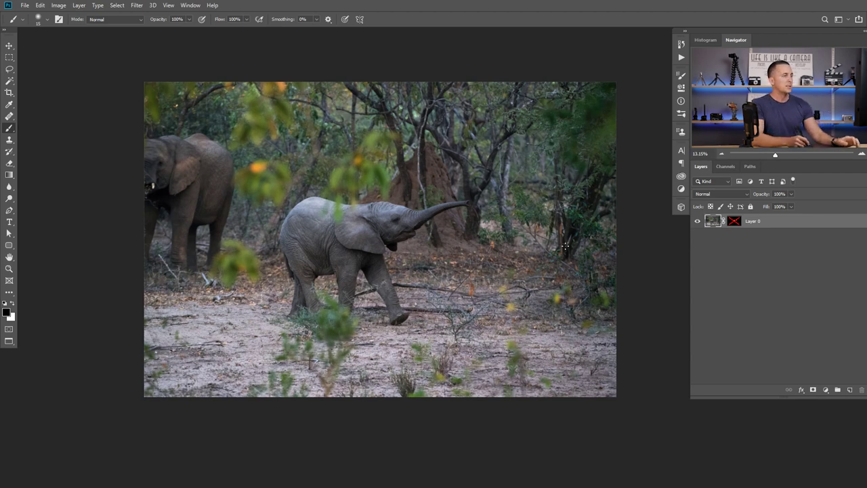
- Load Layer 0's mask in the elephant photo as a selection around the baby elephant's head and trunk
{"action": "left_click", "coordinate": [734, 221], "text": "shift"}
{"action": "left_click", "coordinate": [735, 222], "text": "shift"}
{"action": "left_click", "coordinate": [737, 222], "text": "ctrl"}
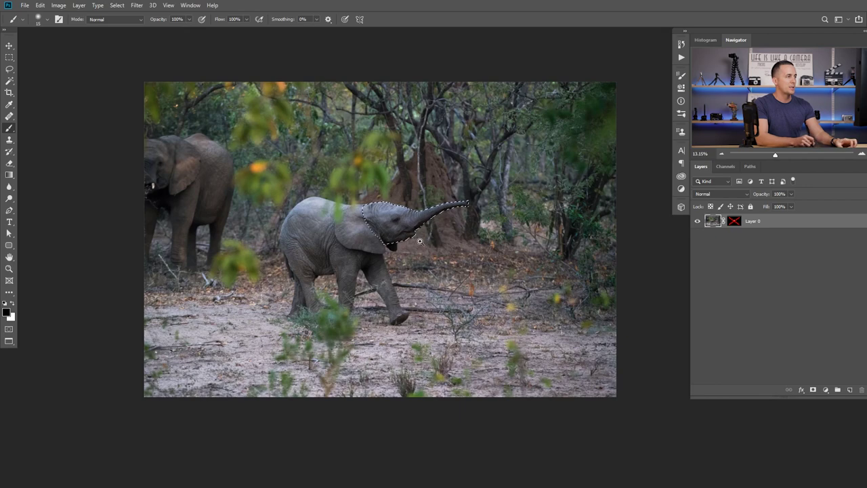
{"action": "scroll", "coordinate": [410, 237], "scroll_direction": "up", "scroll_amount": 3}
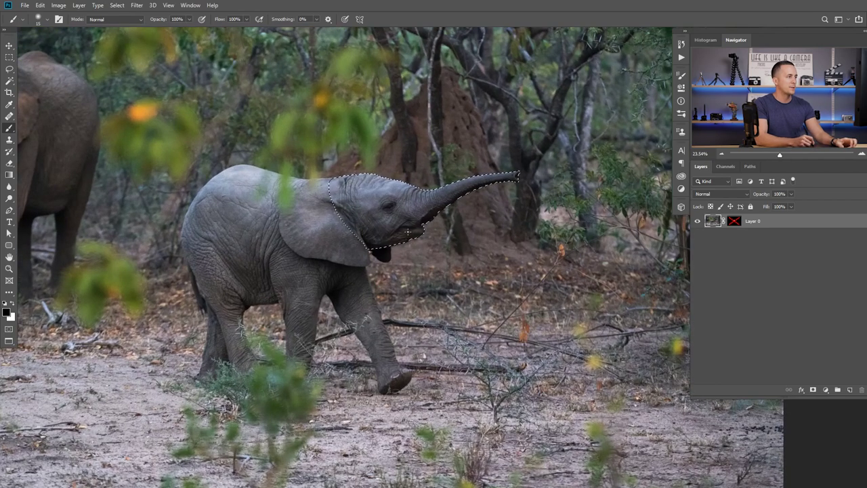
{"action": "key", "text": "ctrl+0"}
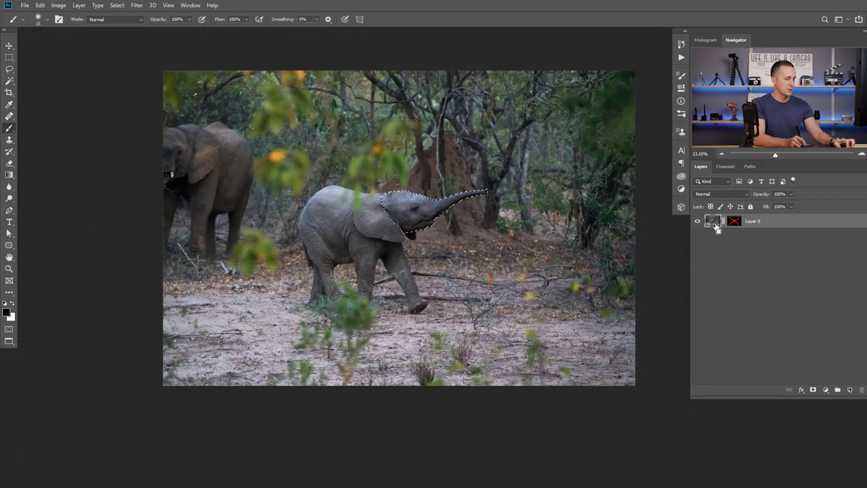
- Bring the cut-out elephant head into the sketch document as a new layer above the Sketch layer
{"action": "key", "text": "ctrl+Tab"}
{"action": "key", "text": "ctrl+Tab"}
{"action": "key", "text": "ctrl+Tab"}
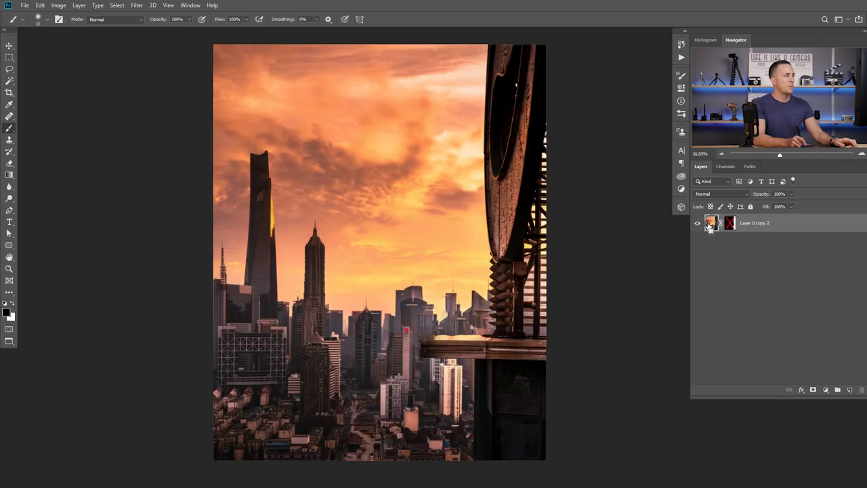
{"action": "key", "text": "ctrl+v"}
{"action": "key", "text": "v"}
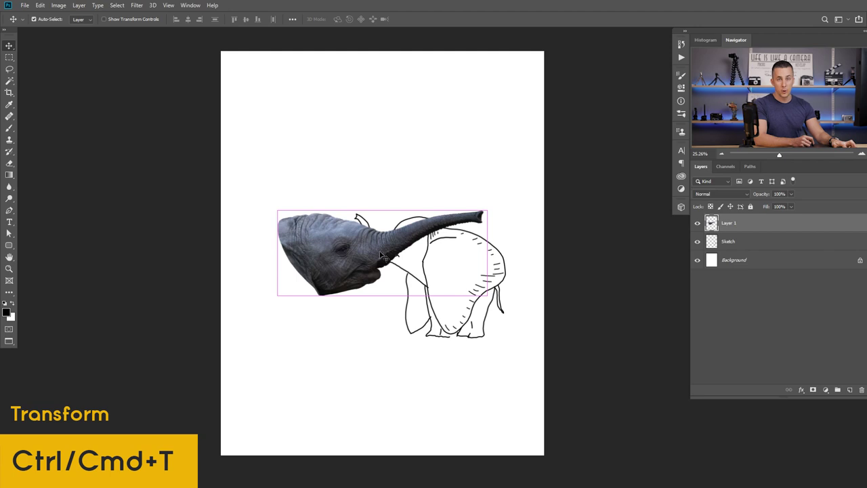
- Flip the elephant head horizontally with Free Transform, move it over the sketch and lower its layer opacity to 72%
{"action": "key", "text": "ctrl+t"}
{"action": "right_click", "coordinate": [367, 252]}
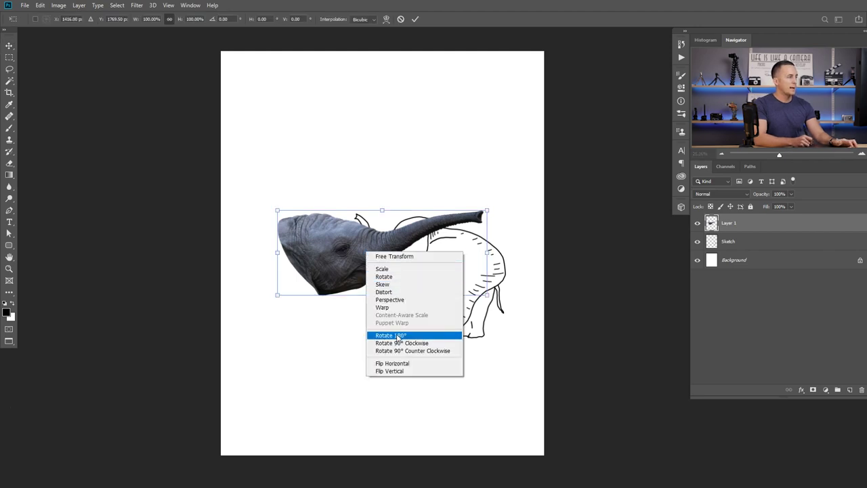
{"action": "left_click", "coordinate": [403, 368]}
{"action": "mouse_move", "coordinate": [442, 261]}
{"action": "left_mouse_down"}
{"action": "mouse_move", "coordinate": [374, 240]}
{"action": "mouse_move", "coordinate": [432, 255]}
{"action": "left_mouse_up"}
{"action": "left_click_drag", "start_coordinate": [764, 195], "coordinate": [750, 195]}
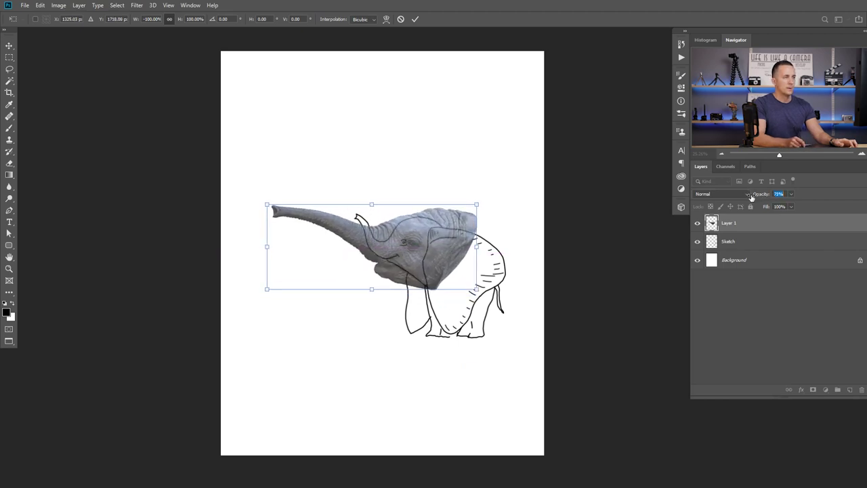
- Scale the elephant head proportionally to about 61% and position it over the sketched head
{"action": "scroll", "coordinate": [410, 253], "scroll_direction": "up", "scroll_amount": 3}
{"action": "left_click_drag", "start_coordinate": [507, 184], "coordinate": [464, 200]}
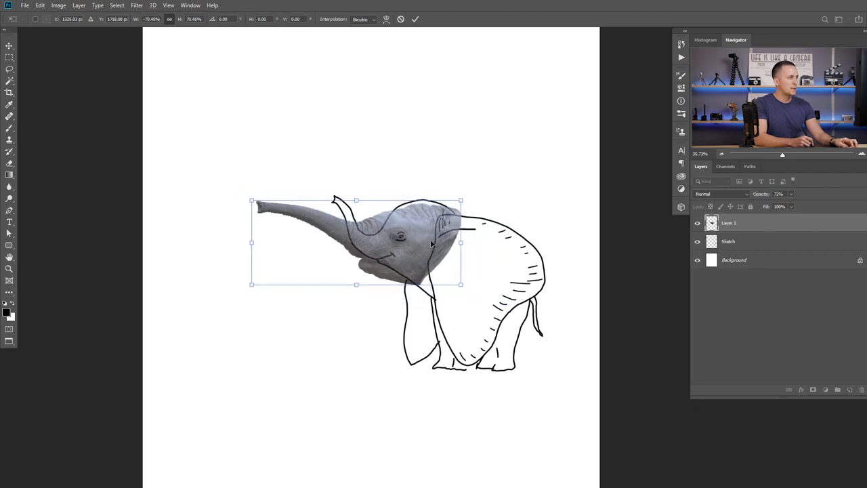
{"action": "left_click_drag", "start_coordinate": [428, 240], "coordinate": [433, 243]}
{"action": "left_click_drag", "start_coordinate": [467, 199], "coordinate": [454, 202]}
{"action": "left_click_drag", "start_coordinate": [445, 234], "coordinate": [456, 232]}
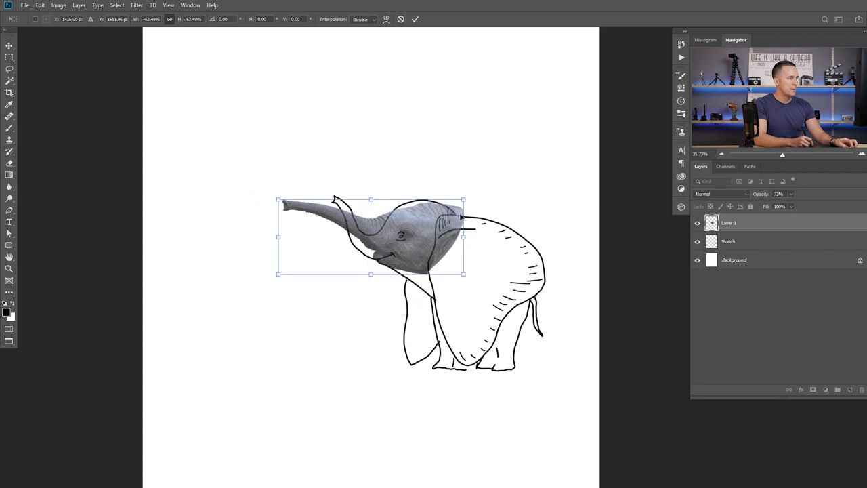
{"action": "left_click_drag", "start_coordinate": [463, 200], "coordinate": [462, 200]}
{"action": "left_click_drag", "start_coordinate": [441, 229], "coordinate": [433, 229]}
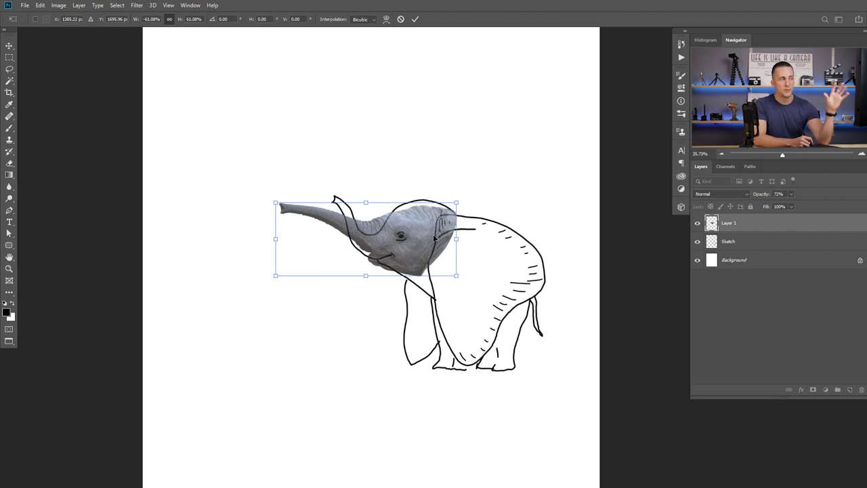
{"action": "key", "text": "Return"}
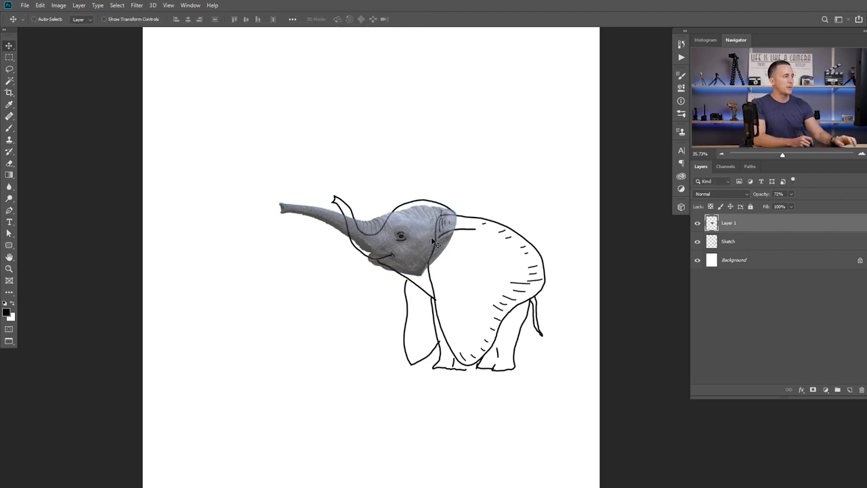
- Open the Liquify filter on the elephant head layer and show a backdrop of All Layers in front at 50% opacity
{"action": "scroll", "coordinate": [432, 241], "scroll_direction": "up", "scroll_amount": 2}
{"action": "scroll", "coordinate": [415, 248], "scroll_direction": "up", "scroll_amount": 1}
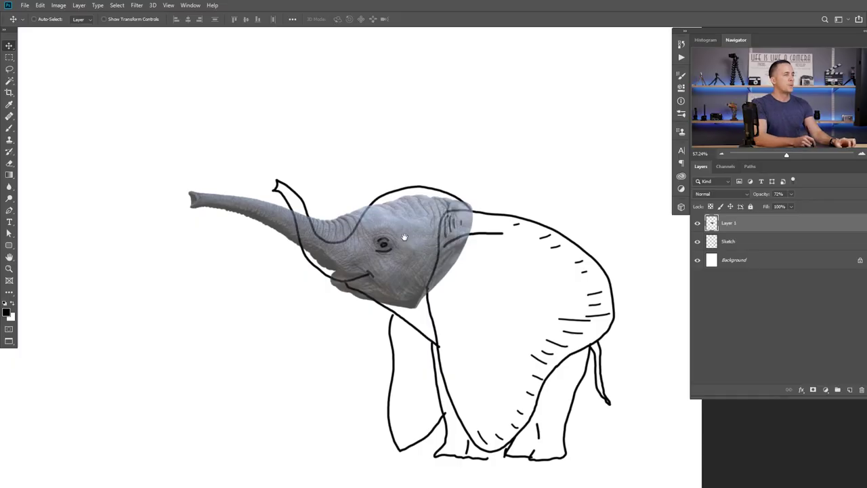
{"action": "left_click_drag", "start_coordinate": [416, 235], "coordinate": [410, 218]}
{"action": "left_click", "coordinate": [136, 5]}
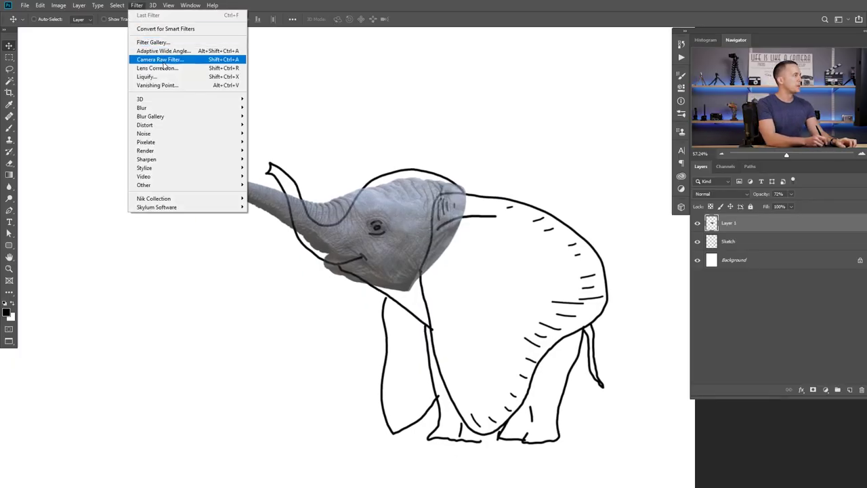
{"action": "left_click", "coordinate": [165, 76]}
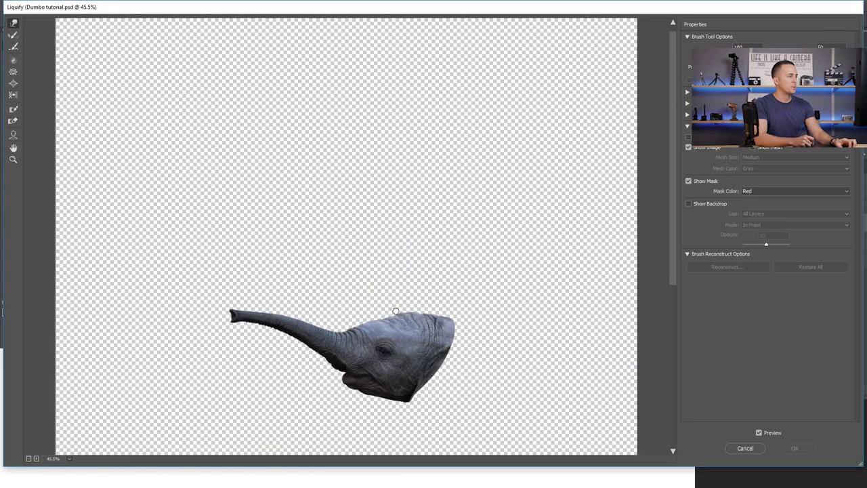
{"action": "scroll", "coordinate": [386, 214], "scroll_direction": "down", "scroll_amount": 1}
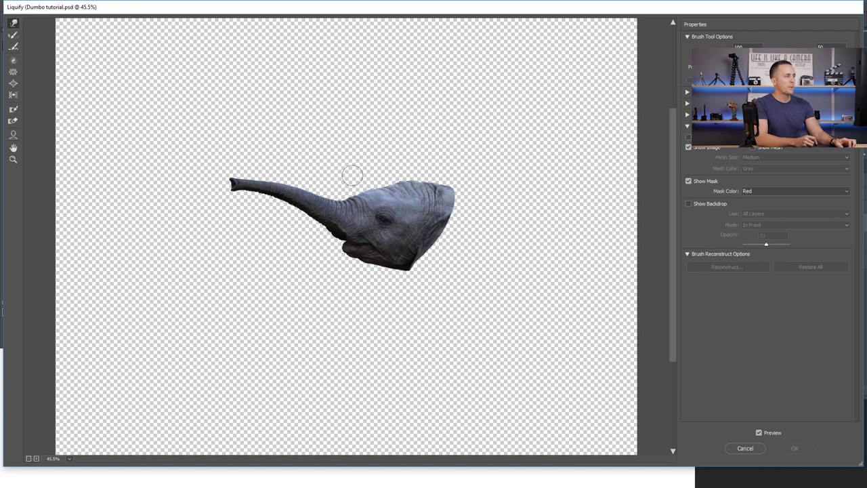
{"action": "left_click", "coordinate": [689, 204]}
{"action": "left_click", "coordinate": [767, 215]}
{"action": "left_click", "coordinate": [762, 236]}
{"action": "left_click", "coordinate": [764, 215]}
{"action": "left_click", "coordinate": [767, 229]}
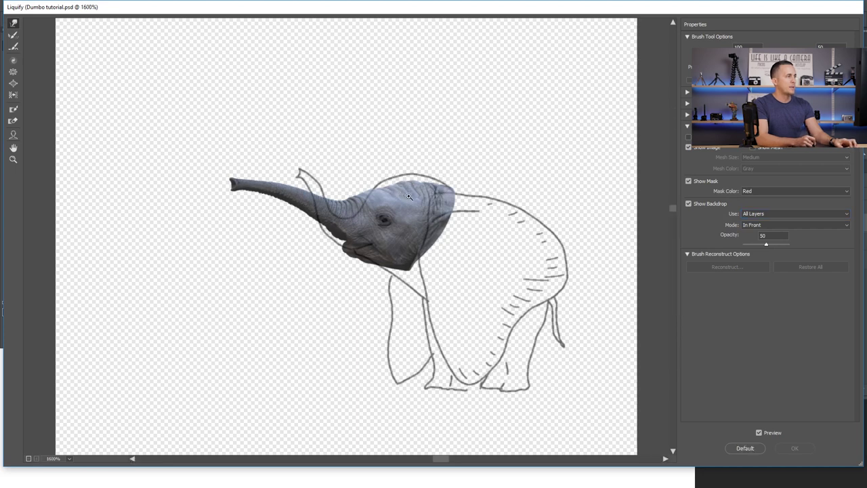
- Limit the Liquify backdrop to the Sketch layer
{"action": "scroll", "coordinate": [396, 191], "scroll_direction": "up", "scroll_amount": 8}
{"action": "scroll", "coordinate": [422, 166], "scroll_direction": "down", "scroll_amount": 8}
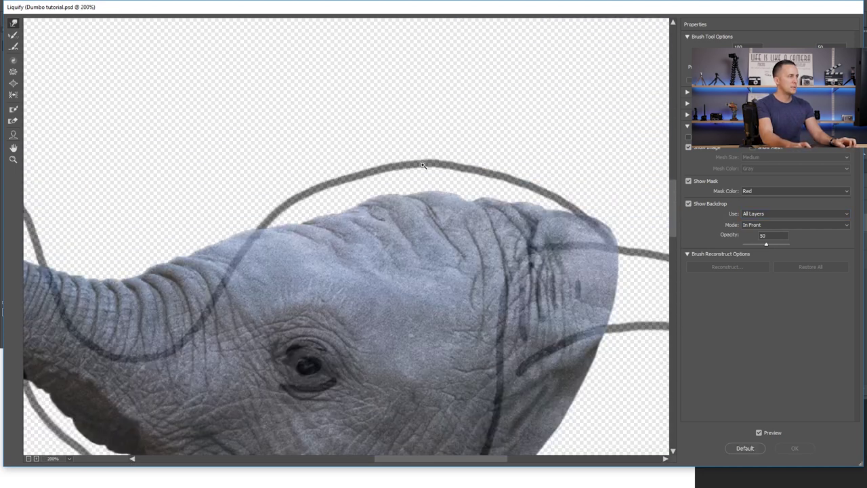
{"action": "left_click_drag", "start_coordinate": [353, 248], "coordinate": [411, 210]}
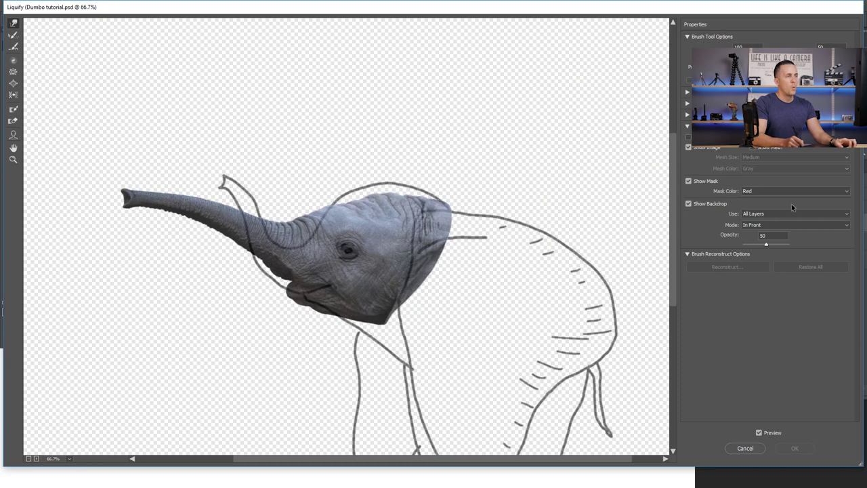
{"action": "left_click", "coordinate": [785, 213]}
{"action": "left_click", "coordinate": [764, 234]}
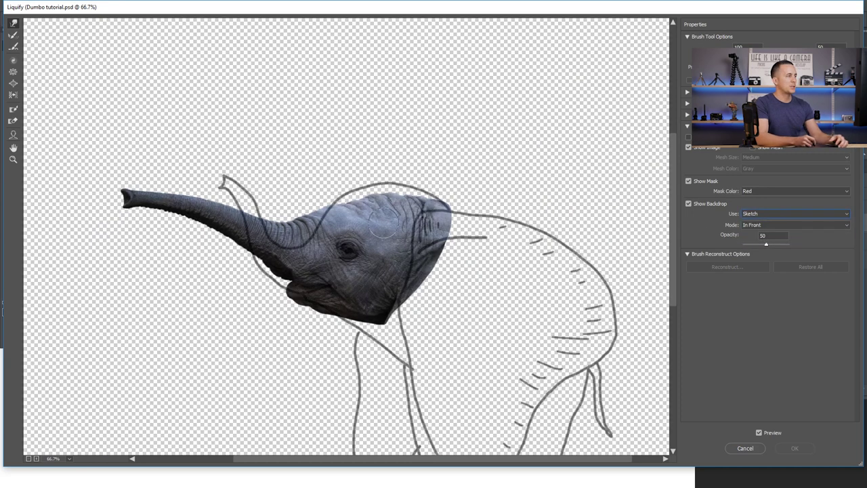
- Warp the head's crown, trunk base and chin to the sketch outline in Liquify, and restore the layer opacity to 100%
{"action": "mouse_move", "coordinate": [376, 197]}
{"action": "left_mouse_down"}
{"action": "mouse_move", "coordinate": [375, 205]}
{"action": "mouse_move", "coordinate": [390, 190]}
{"action": "mouse_move", "coordinate": [420, 191]}
{"action": "left_mouse_up"}
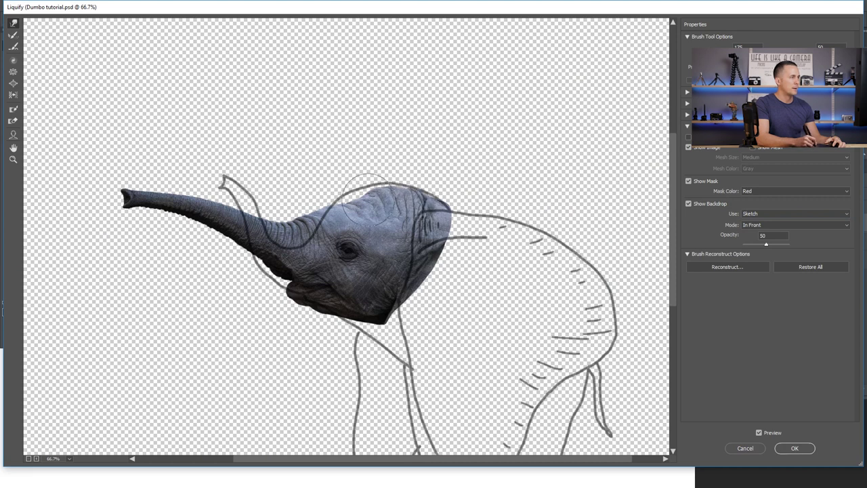
{"action": "left_click_drag", "start_coordinate": [300, 218], "coordinate": [308, 231]}
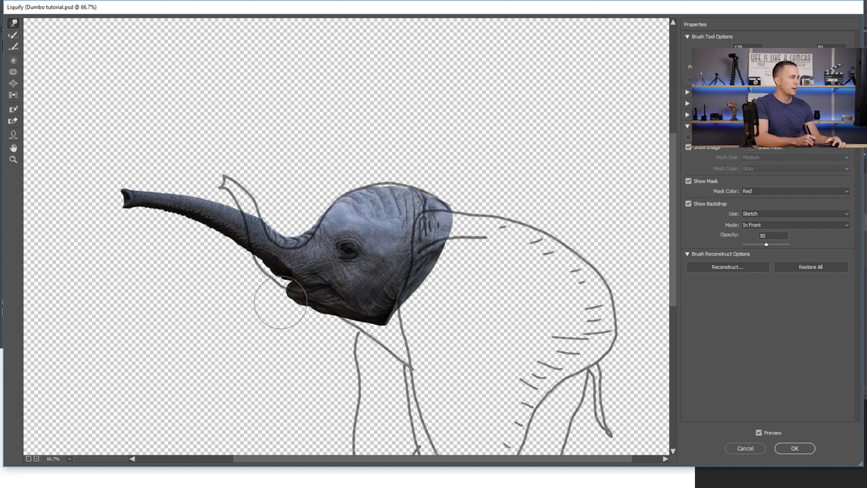
{"action": "left_click_drag", "start_coordinate": [365, 309], "coordinate": [385, 329]}
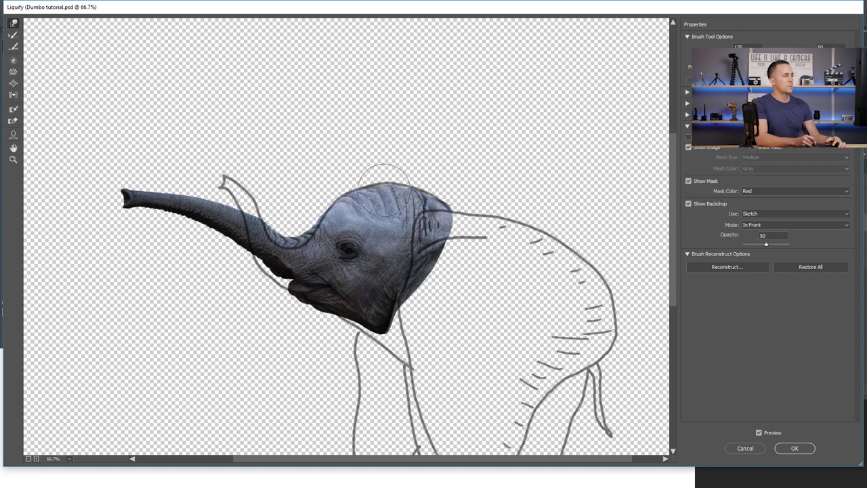
{"action": "left_click", "coordinate": [794, 447]}
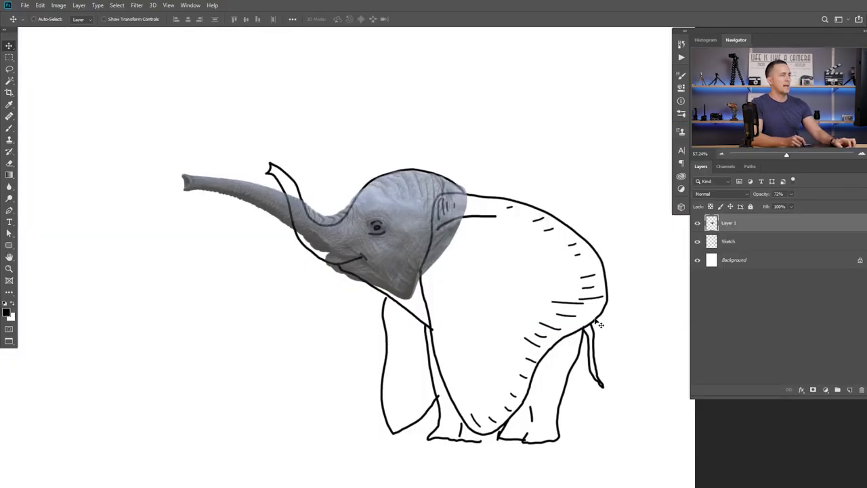
{"action": "left_click_drag", "start_coordinate": [758, 194], "coordinate": [788, 196]}
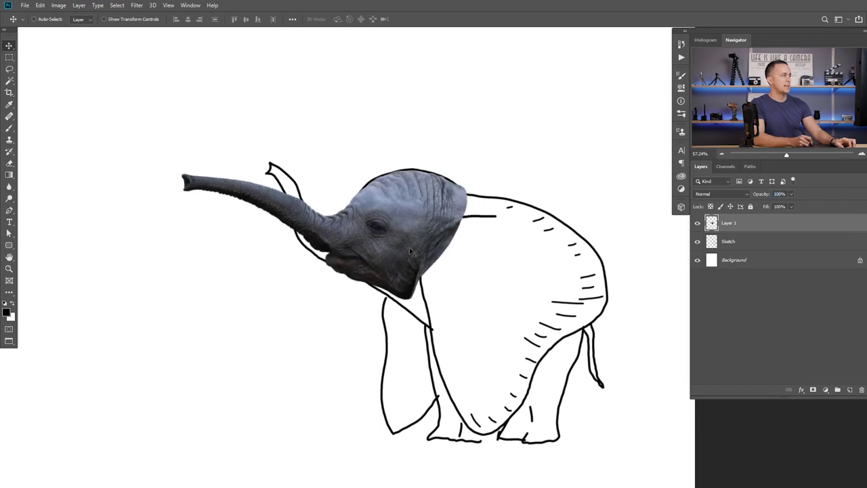
{"action": "scroll", "coordinate": [460, 249], "scroll_direction": "down", "scroll_amount": 2}
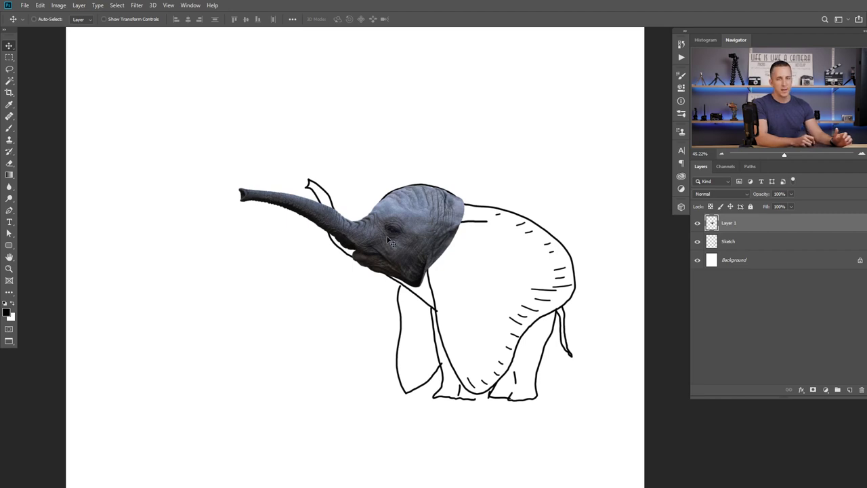
- Set the head layer's opacity to 72% and undo the Liquify warp
{"action": "key", "text": "7"}
{"action": "key", "text": "2"}
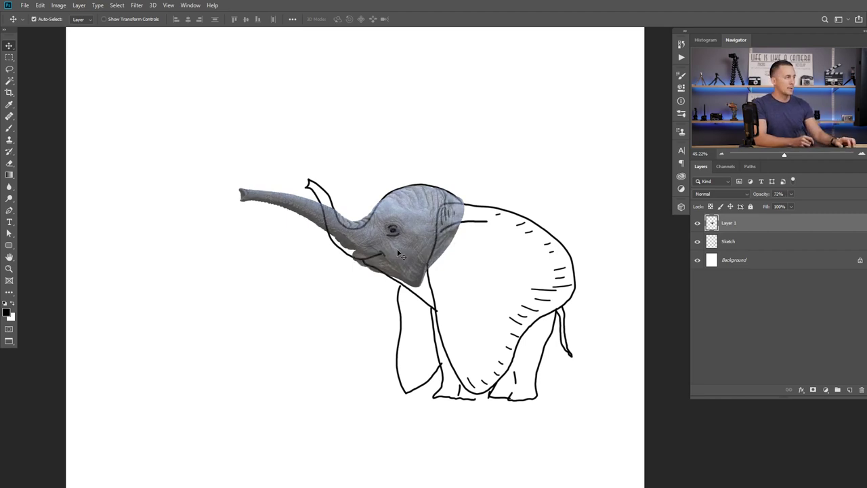
{"action": "key", "text": "ctrl+z"}
- Start Puppet Warp on the head layer with a 12 px expansion and anchor the face with pins
{"action": "left_click", "coordinate": [41, 5]}
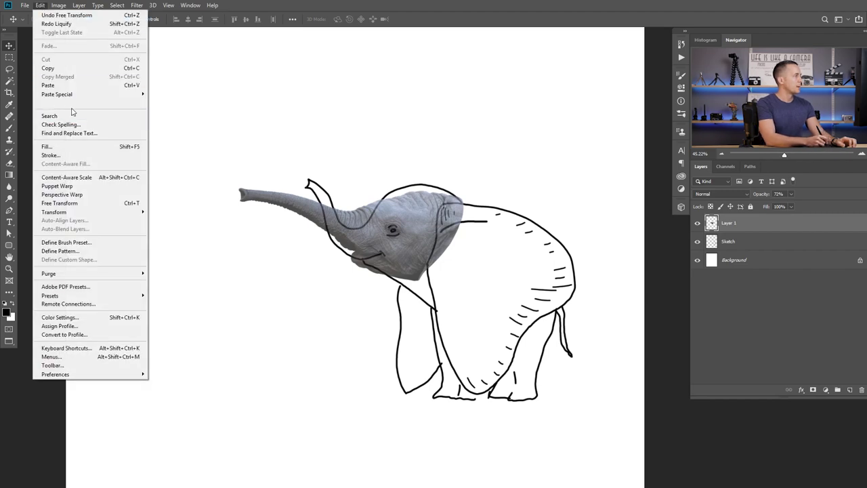
{"action": "left_click", "coordinate": [64, 186]}
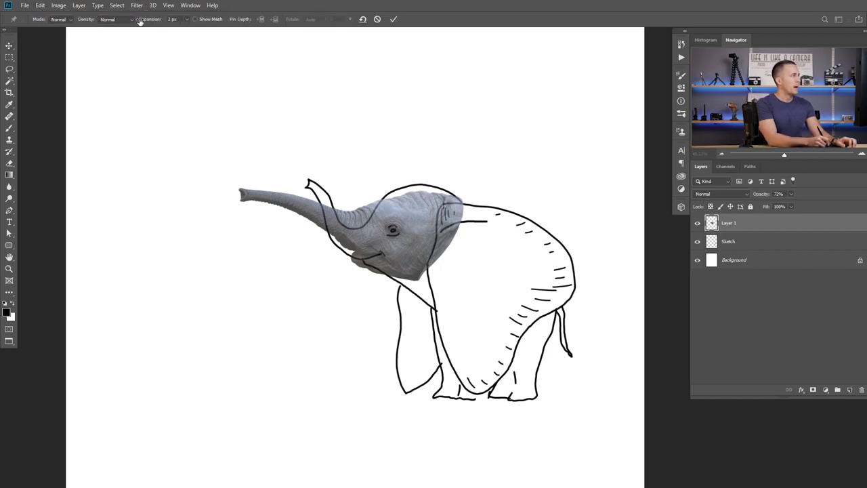
{"action": "left_click", "coordinate": [196, 19]}
{"action": "left_click", "coordinate": [195, 20]}
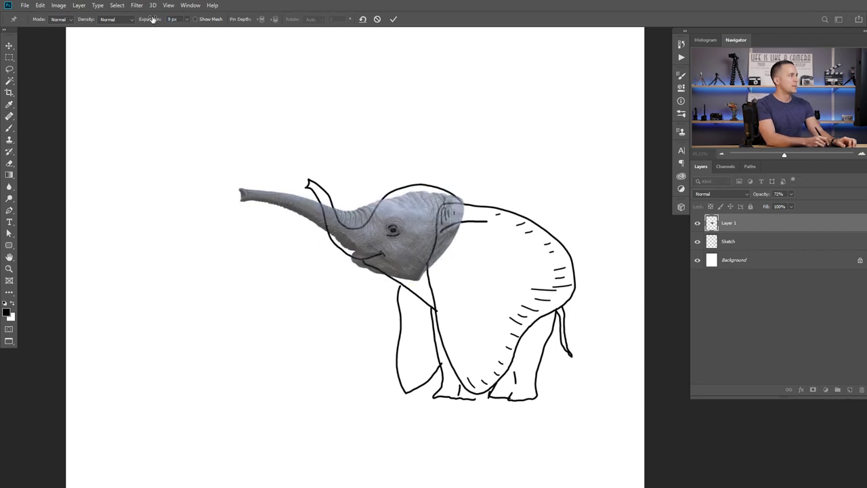
{"action": "left_click_drag", "start_coordinate": [402, 230], "coordinate": [434, 232]}
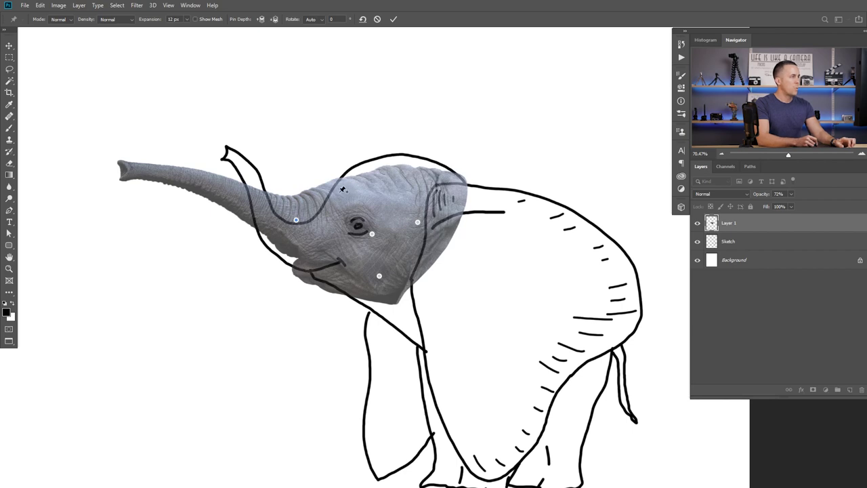
- Fit the crown and back of the head to the sketch outline with Puppet Warp pins
{"action": "left_click_drag", "start_coordinate": [390, 181], "coordinate": [418, 164]}
{"action": "mouse_move", "coordinate": [468, 175]}
{"action": "left_mouse_down"}
{"action": "mouse_move", "coordinate": [471, 191]}
{"action": "mouse_move", "coordinate": [464, 185]}
{"action": "left_mouse_up"}
{"action": "left_click_drag", "start_coordinate": [365, 164], "coordinate": [361, 168]}
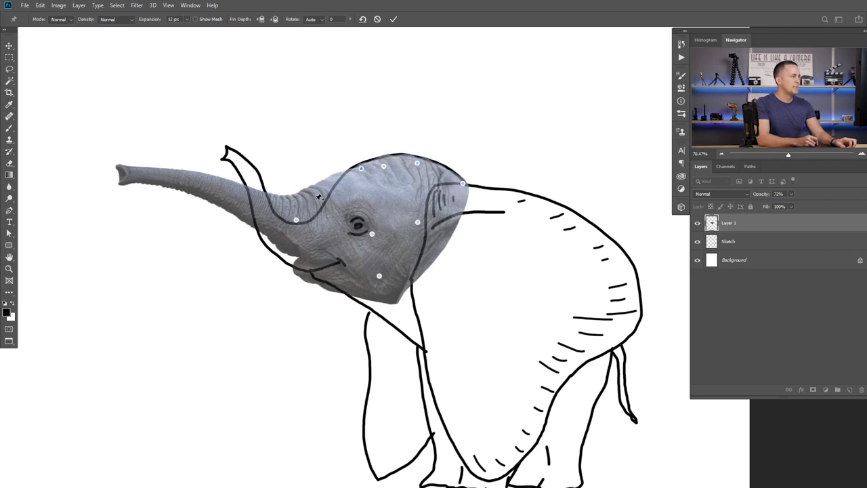
{"action": "left_click", "coordinate": [299, 218]}
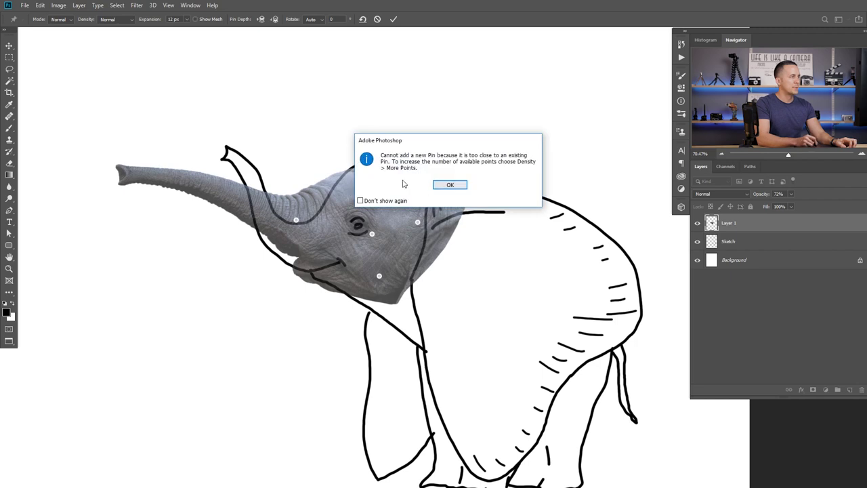
{"action": "left_click", "coordinate": [448, 185]}
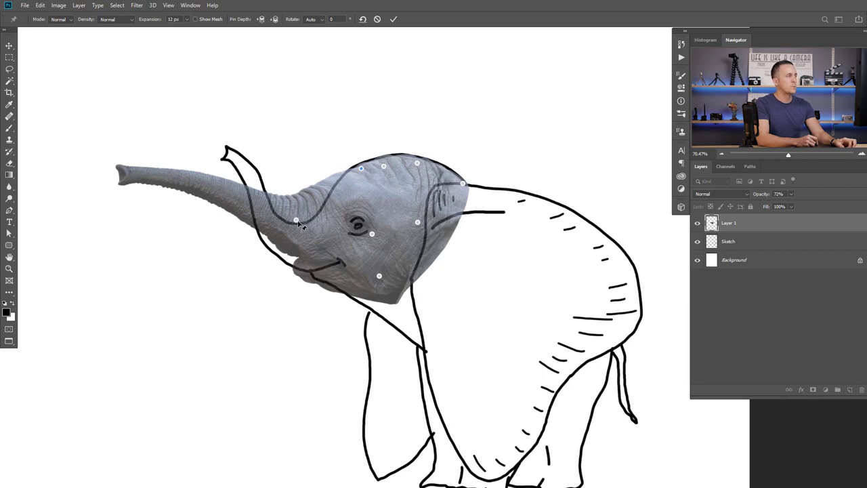
- Lower the trunk base to the sketched curve with Puppet Warp pins and pin the forehead slope in place
{"action": "left_click_drag", "start_coordinate": [296, 223], "coordinate": [320, 238]}
{"action": "mouse_move", "coordinate": [350, 180]}
{"action": "left_mouse_down"}
{"action": "mouse_move", "coordinate": [365, 172]}
{"action": "mouse_move", "coordinate": [353, 172]}
{"action": "left_mouse_up"}
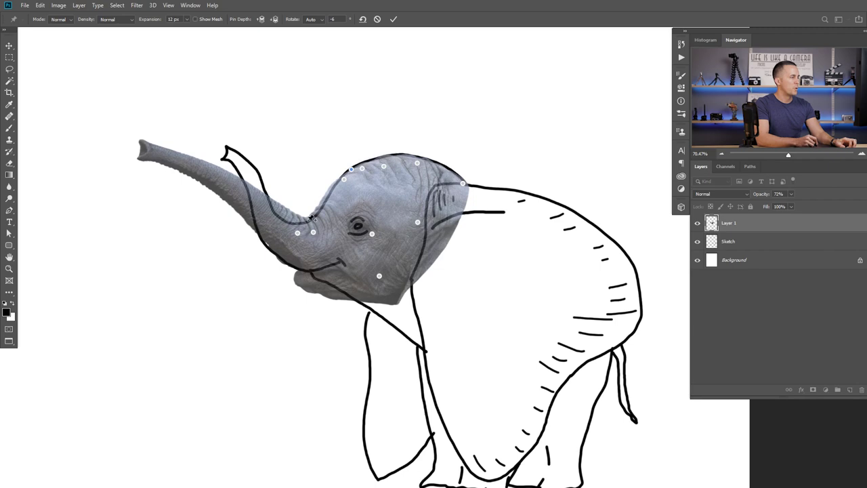
{"action": "left_click", "coordinate": [315, 233]}
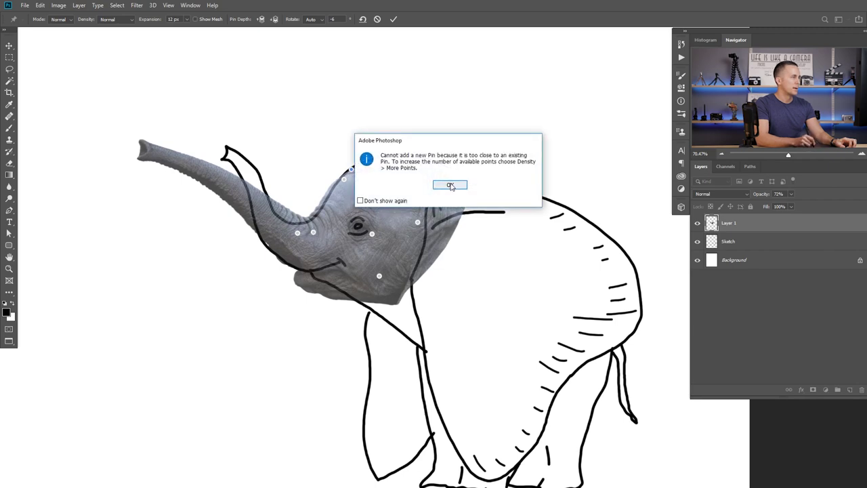
{"action": "left_click", "coordinate": [450, 184]}
{"action": "left_click", "coordinate": [301, 233]}
{"action": "key", "text": "Return"}
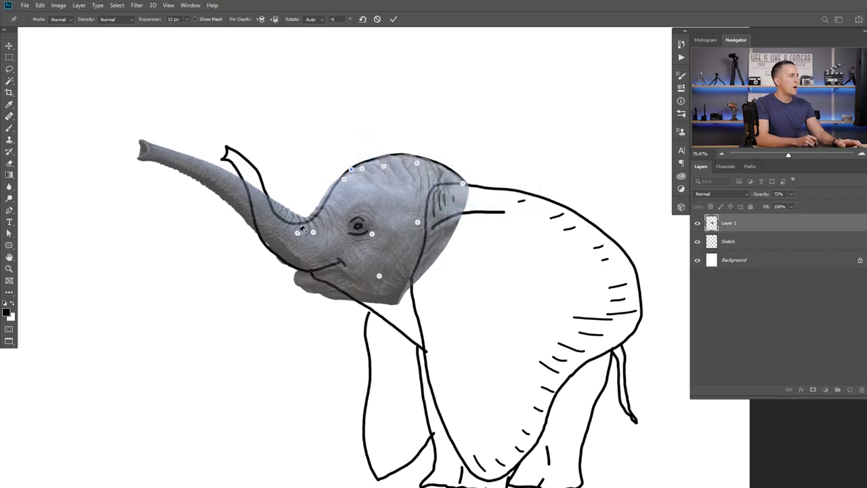
{"action": "mouse_move", "coordinate": [301, 233]}
{"action": "left_mouse_down"}
{"action": "mouse_move", "coordinate": [303, 243]}
{"action": "mouse_move", "coordinate": [289, 235]}
{"action": "left_mouse_up"}
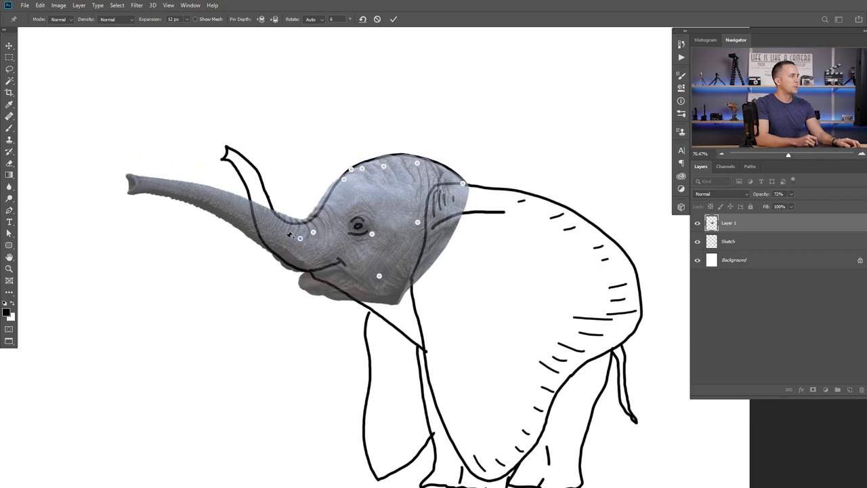
{"action": "left_click", "coordinate": [281, 234]}
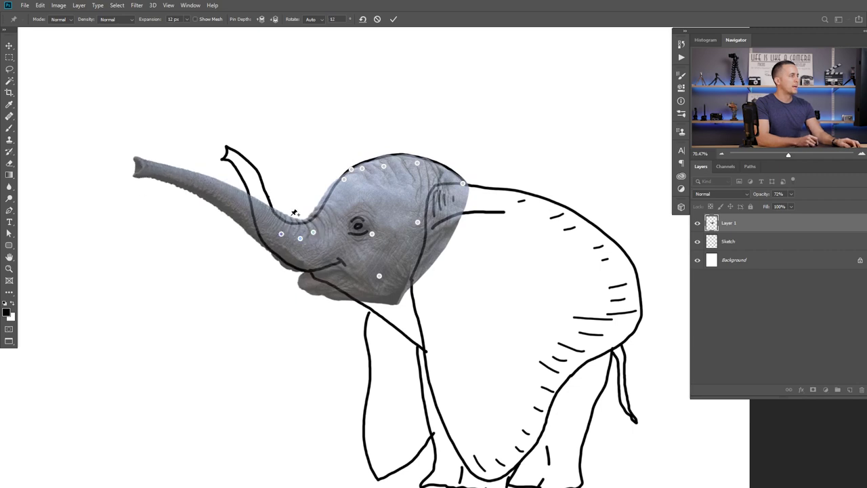
{"action": "mouse_move", "coordinate": [288, 219]}
{"action": "left_mouse_down"}
{"action": "mouse_move", "coordinate": [298, 207]}
{"action": "mouse_move", "coordinate": [285, 214]}
{"action": "mouse_move", "coordinate": [301, 216]}
{"action": "left_mouse_up"}
- Bend the trunk upward along the sketched trunk with pins, rotating the upper pin to 43 degrees
{"action": "left_click", "coordinate": [243, 186]}
{"action": "left_click_drag", "start_coordinate": [243, 186], "coordinate": [260, 201]}
{"action": "left_click", "coordinate": [237, 159]}
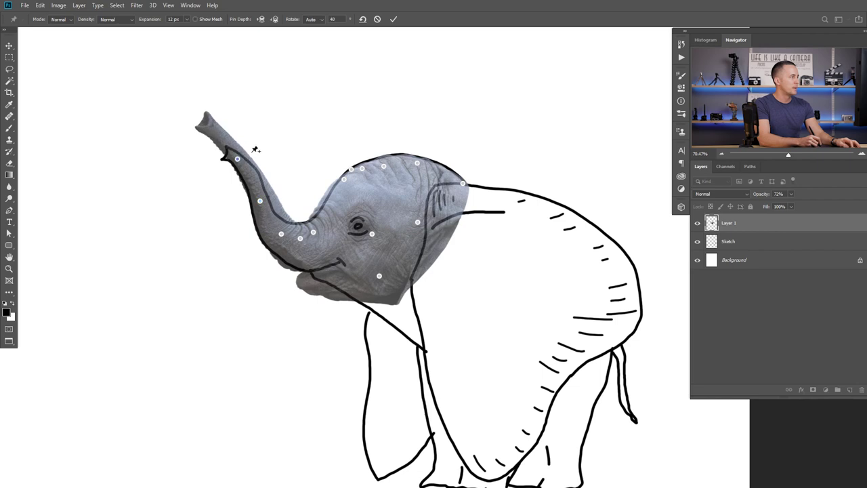
{"action": "left_click_drag", "start_coordinate": [251, 146], "coordinate": [253, 146]}
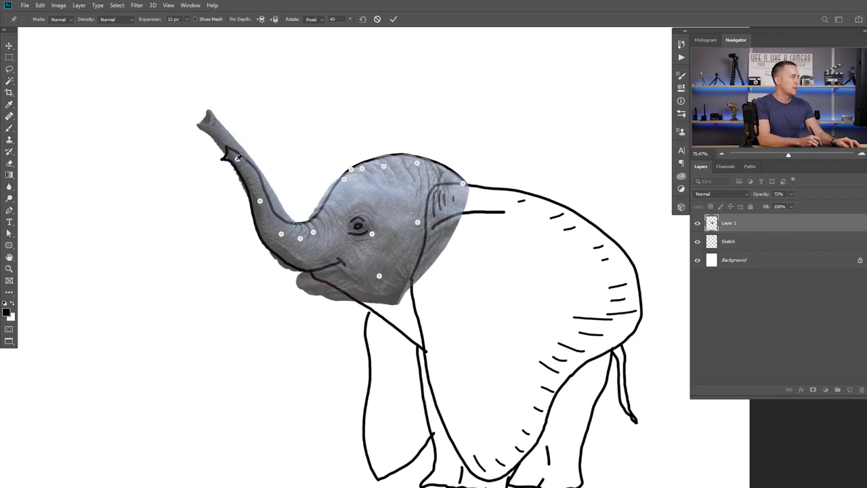
{"action": "left_click", "coordinate": [245, 175]}
{"action": "left_click", "coordinate": [439, 185]}
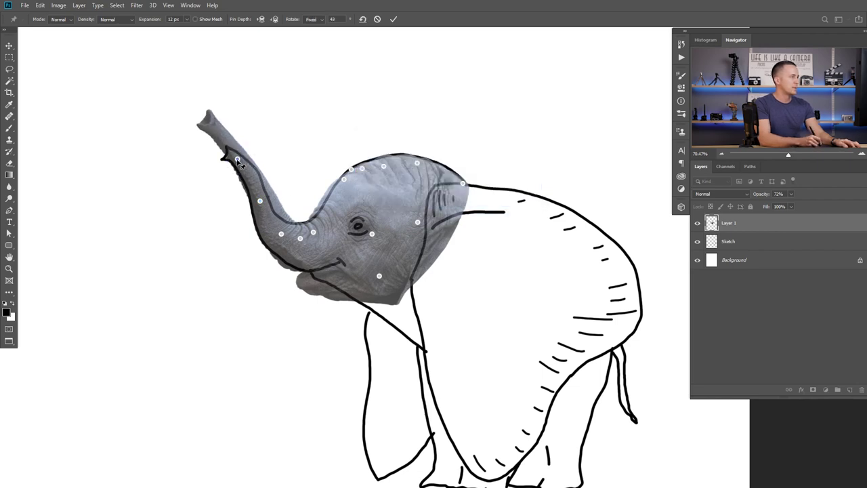
{"action": "left_click_drag", "start_coordinate": [237, 158], "coordinate": [250, 180]}
{"action": "left_click_drag", "start_coordinate": [260, 201], "coordinate": [257, 218]}
- Refine the brow, jaw, mouth and trunk tip with further pins and apply the Puppet Warp
{"action": "left_click", "coordinate": [330, 205]}
{"action": "left_click_drag", "start_coordinate": [313, 231], "coordinate": [314, 229]}
{"action": "left_click_drag", "start_coordinate": [389, 297], "coordinate": [392, 301]}
{"action": "left_click", "coordinate": [379, 300]}
{"action": "left_click", "coordinate": [316, 274]}
{"action": "left_click", "coordinate": [232, 159]}
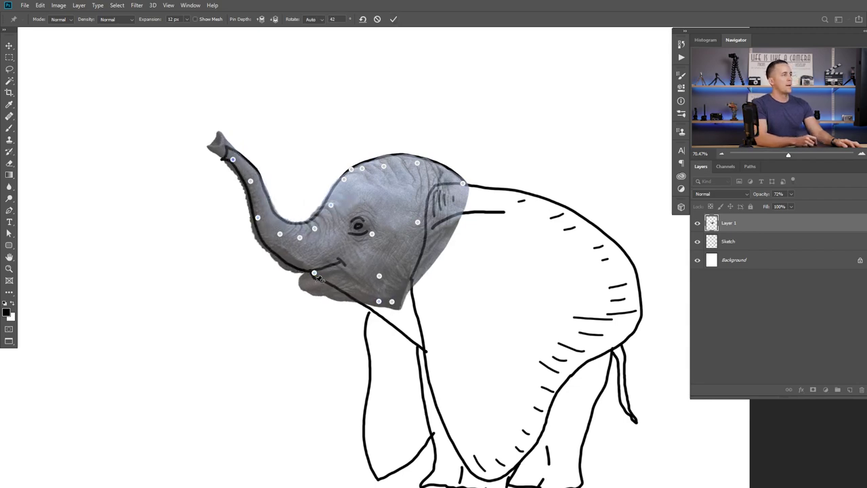
{"action": "left_click", "coordinate": [395, 19]}
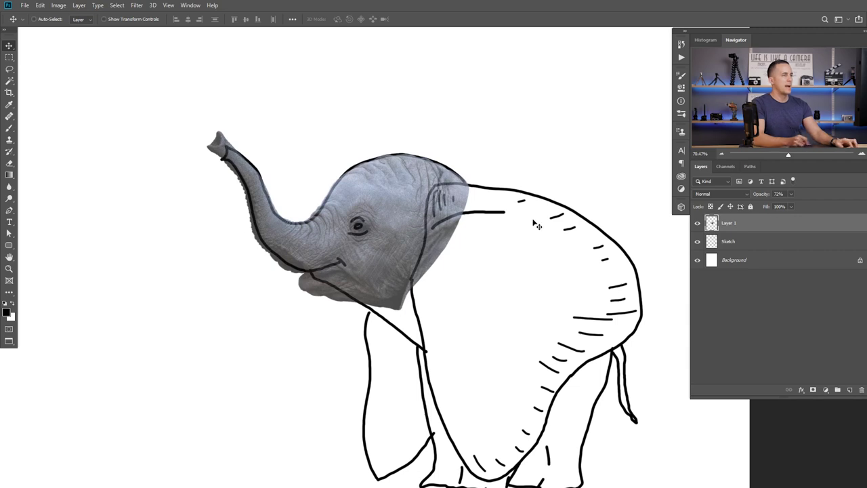
- Restore the head layer's opacity to 100%
{"action": "left_click_drag", "start_coordinate": [760, 194], "coordinate": [804, 197]}
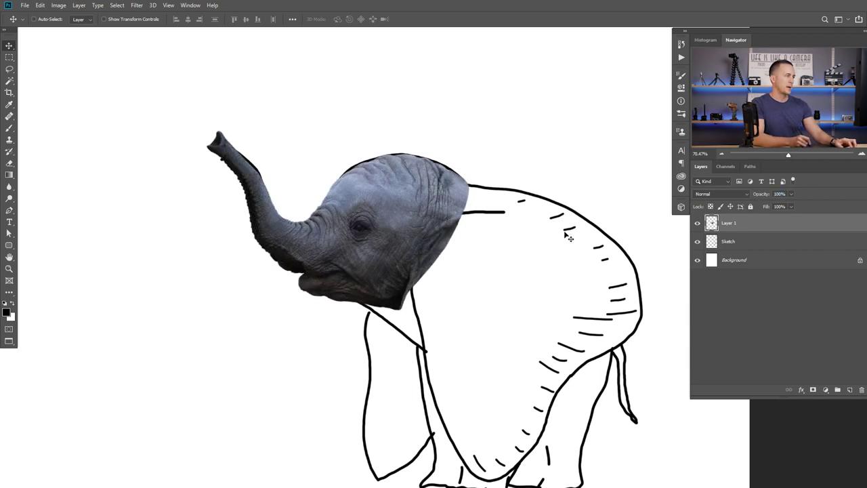
{"action": "left_click_drag", "start_coordinate": [425, 246], "coordinate": [399, 240]}
{"action": "scroll", "coordinate": [404, 242], "scroll_direction": "down", "scroll_amount": 5}
{"action": "scroll", "coordinate": [410, 246], "scroll_direction": "up", "scroll_amount": 1}
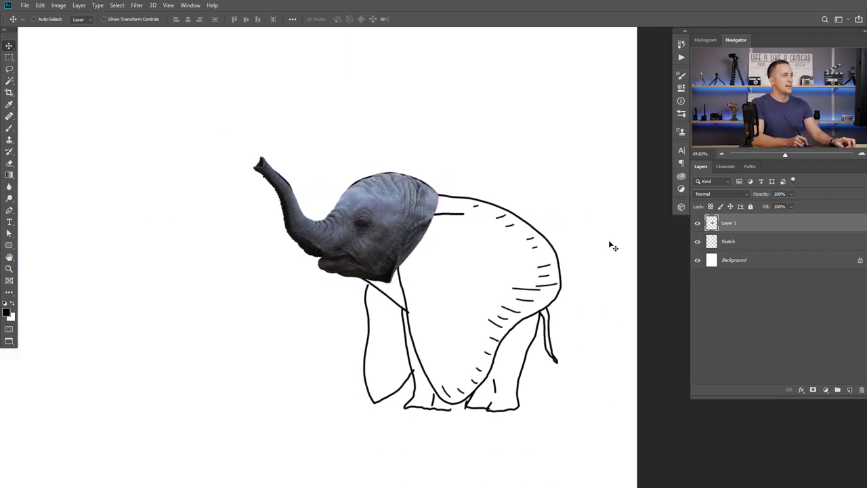
- Compare the head's shape before and after the Puppet Warp by undoing and redoing it
{"action": "key", "text": "ctrl+z"}
{"action": "key", "text": "ctrl+z"}
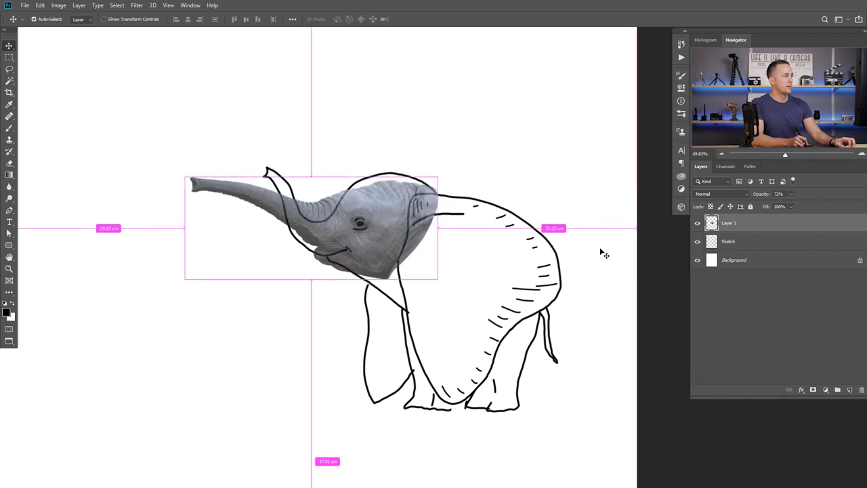
{"action": "key", "text": "ctrl+shift+z"}
{"action": "key", "text": "ctrl+z"}
{"action": "key", "text": "ctrl+shift+z"}
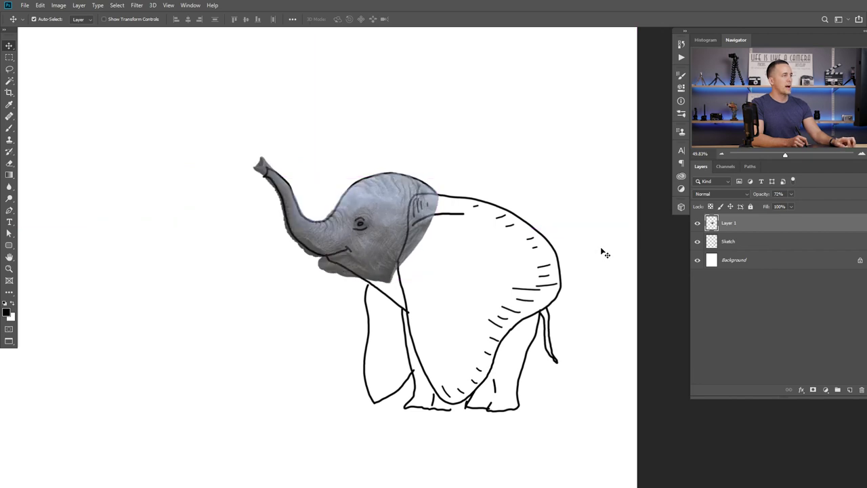
{"action": "key", "text": "ctrl+z"}
{"action": "key", "text": "ctrl+z"}
{"action": "key", "text": "ctrl+shift+z"}
{"action": "key", "text": "ctrl+shift+z"}
{"action": "key", "text": "ctrl+shift+z"}
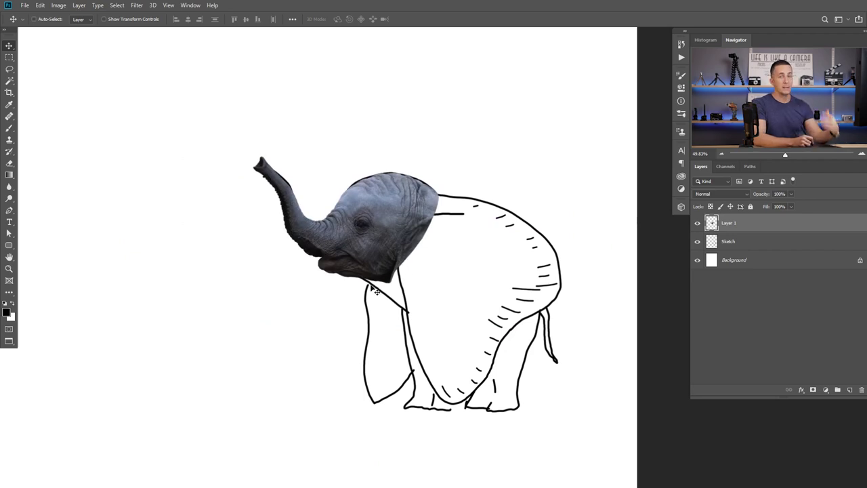
- Lower the head layer's opacity to 86% and select the Sketch layer
{"action": "left_click_drag", "start_coordinate": [388, 243], "coordinate": [405, 249]}
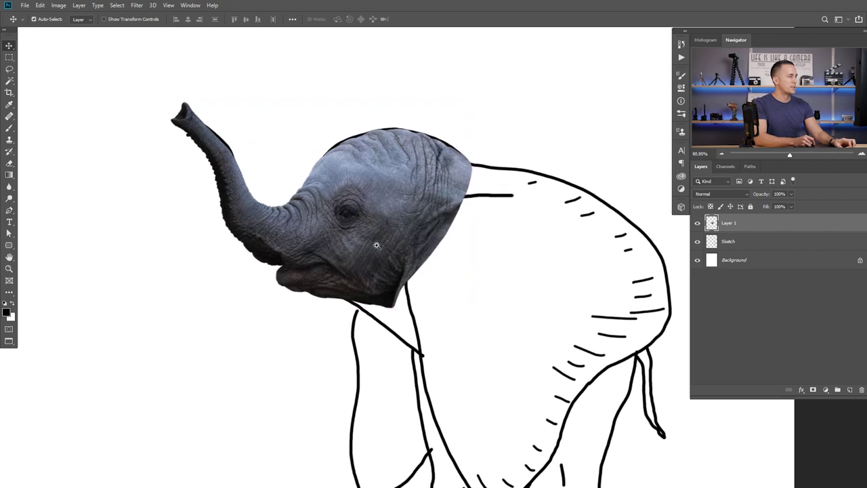
{"action": "scroll", "coordinate": [383, 243], "scroll_direction": "down", "scroll_amount": 2}
{"action": "left_click_drag", "start_coordinate": [764, 195], "coordinate": [756, 195]}
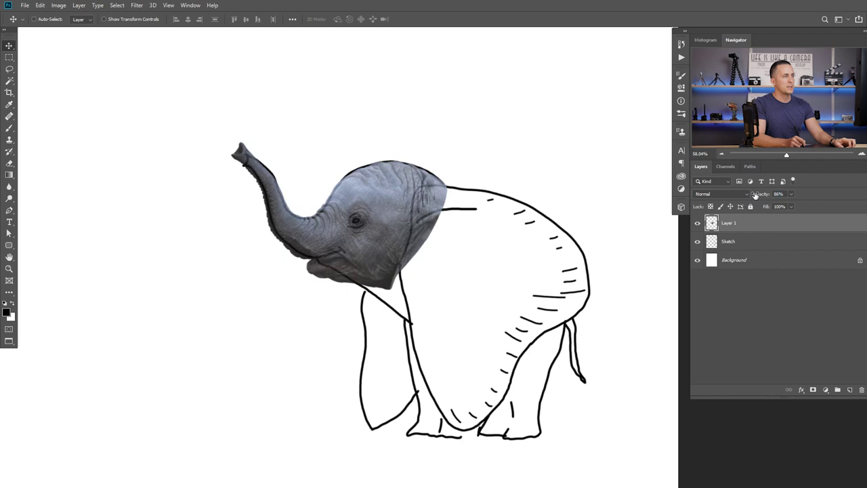
{"action": "left_click", "coordinate": [713, 242]}
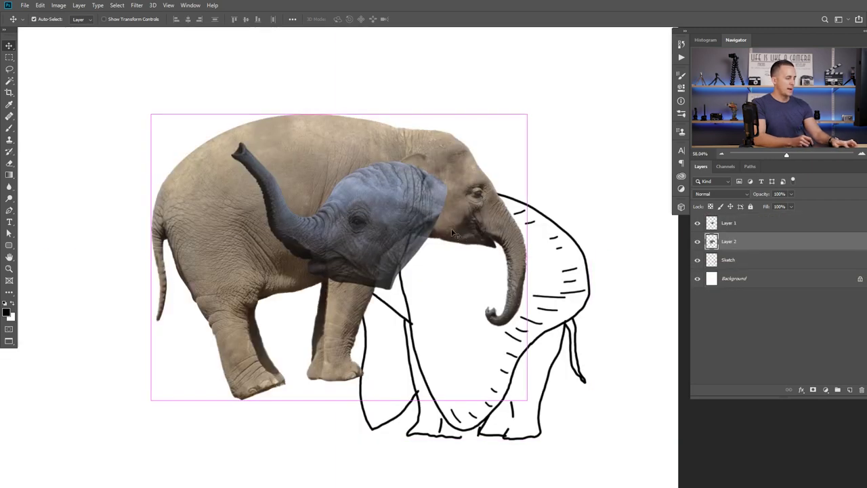
- Flip the full elephant photo on Layer 2 horizontally and place its body over the sketched body
{"action": "key", "text": "ctrl"}
{"action": "key", "text": "ctrl+t"}
{"action": "right_click", "coordinate": [357, 202]}
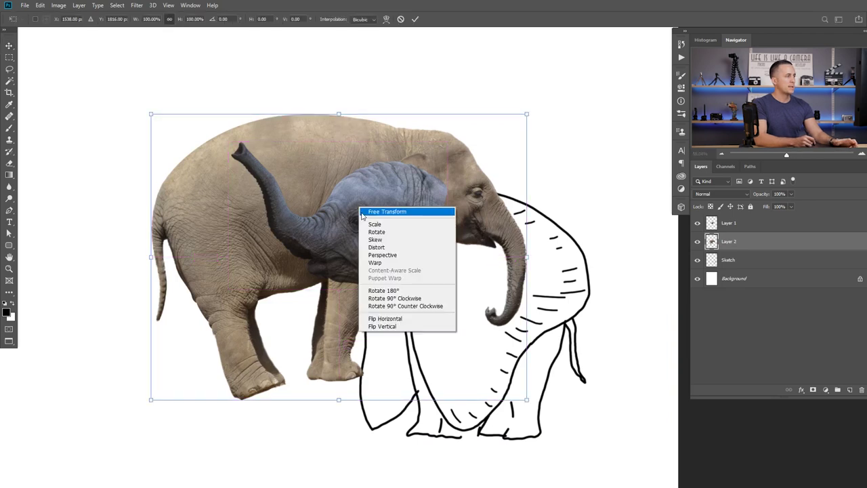
{"action": "left_click", "coordinate": [402, 319]}
{"action": "left_click_drag", "start_coordinate": [449, 233], "coordinate": [495, 264]}
{"action": "key", "text": "Return"}
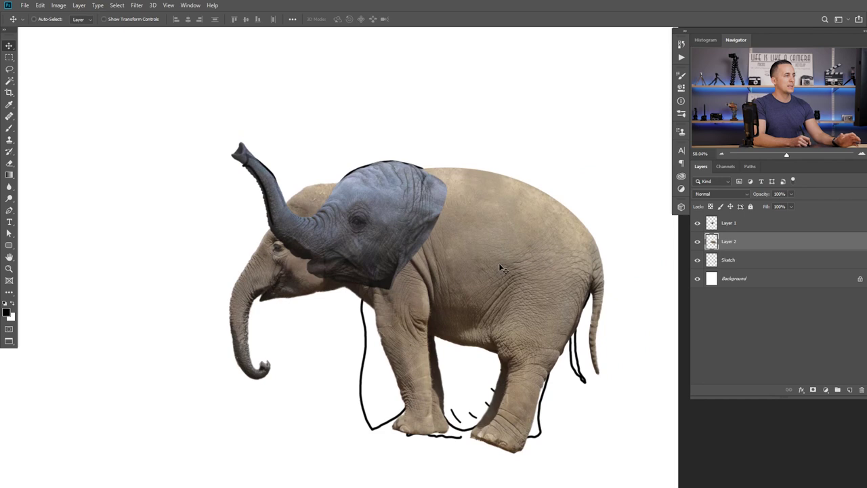
- Cool and darken the body layer with the Camera Raw Filter: Temperature -33, Exposure -0.45 and slightly reduced Saturation
{"action": "left_click", "coordinate": [136, 6]}
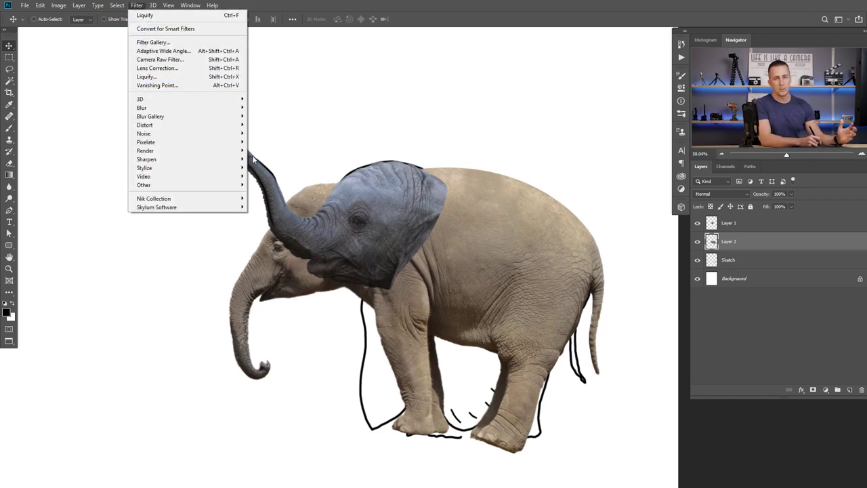
{"action": "left_click", "coordinate": [186, 62]}
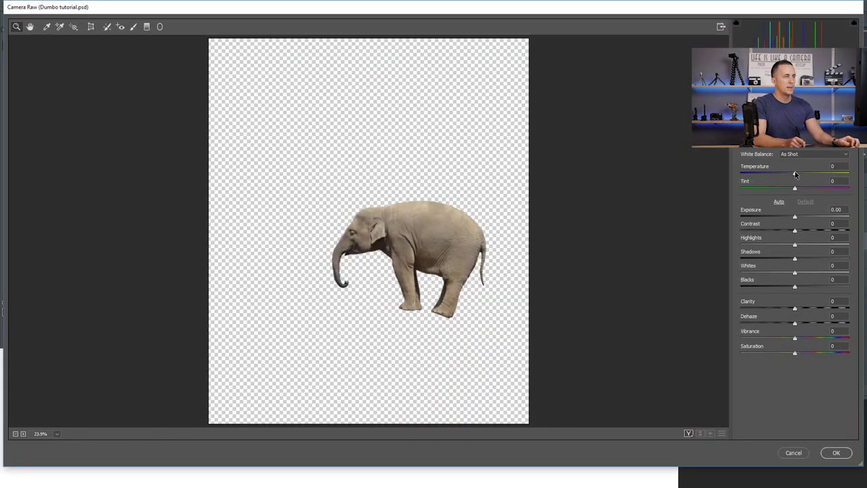
{"action": "left_click_drag", "start_coordinate": [795, 174], "coordinate": [787, 175]}
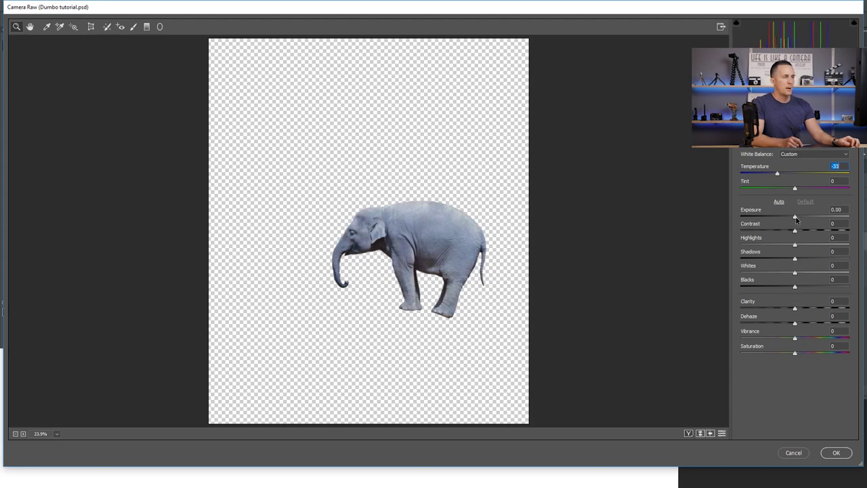
{"action": "left_click_drag", "start_coordinate": [796, 217], "coordinate": [791, 218]}
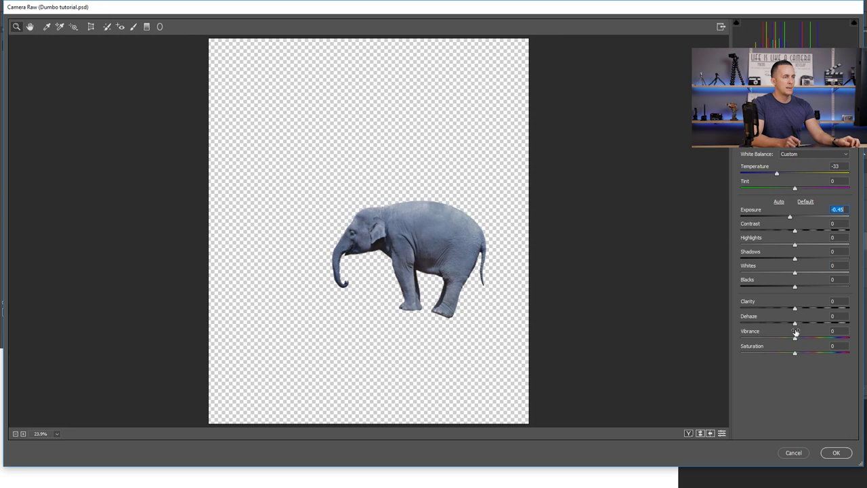
{"action": "left_click_drag", "start_coordinate": [796, 354], "coordinate": [789, 357]}
{"action": "left_click", "coordinate": [835, 451]}
- Shift the body layer toward the head, and hide the head layer in preparation for a Lasso selection
{"action": "left_click_drag", "start_coordinate": [493, 278], "coordinate": [430, 252]}
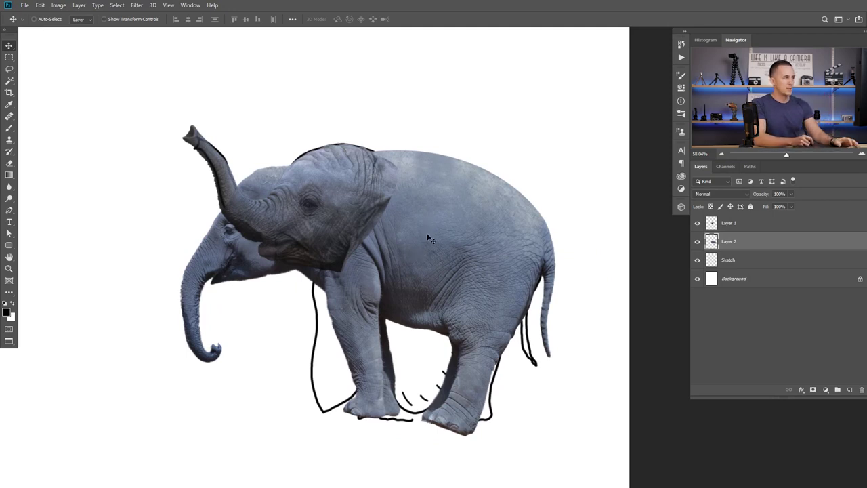
{"action": "mouse_move", "coordinate": [434, 246]}
{"action": "left_mouse_down"}
{"action": "mouse_move", "coordinate": [445, 276]}
{"action": "mouse_move", "coordinate": [392, 267]}
{"action": "left_mouse_up"}
{"action": "key", "text": "l"}
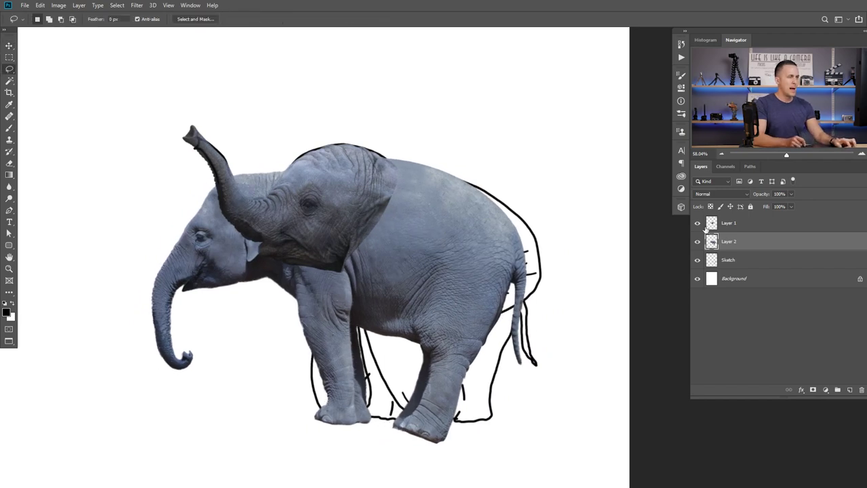
{"action": "left_click", "coordinate": [697, 223]}
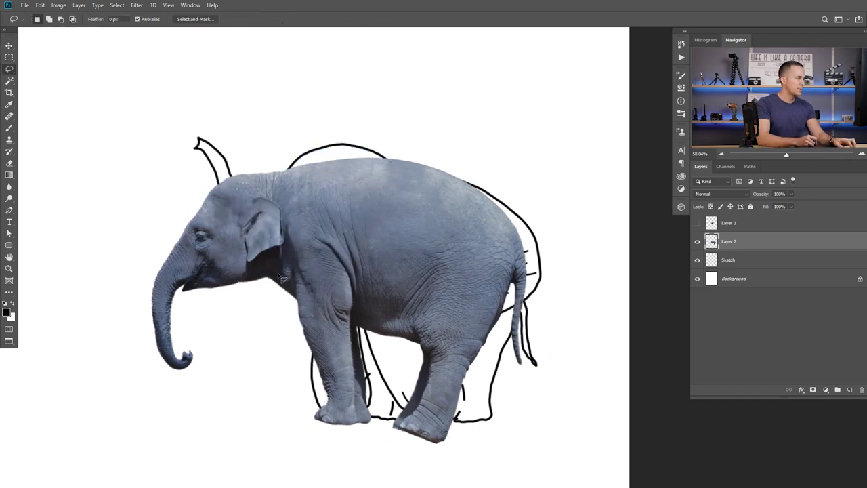
- Lasso the head and trunk of the full elephant on Layer 2, delete them and clear the selection
{"action": "scroll", "coordinate": [280, 275], "scroll_direction": "up", "scroll_amount": 2}
{"action": "mouse_move", "coordinate": [267, 278]}
{"action": "left_mouse_down"}
{"action": "mouse_move", "coordinate": [294, 217]}
{"action": "mouse_move", "coordinate": [271, 115]}
{"action": "mouse_move", "coordinate": [174, 122]}
{"action": "mouse_move", "coordinate": [96, 265]}
{"action": "mouse_move", "coordinate": [106, 400]}
{"action": "mouse_move", "coordinate": [198, 409]}
{"action": "mouse_move", "coordinate": [268, 280]}
{"action": "left_mouse_up"}
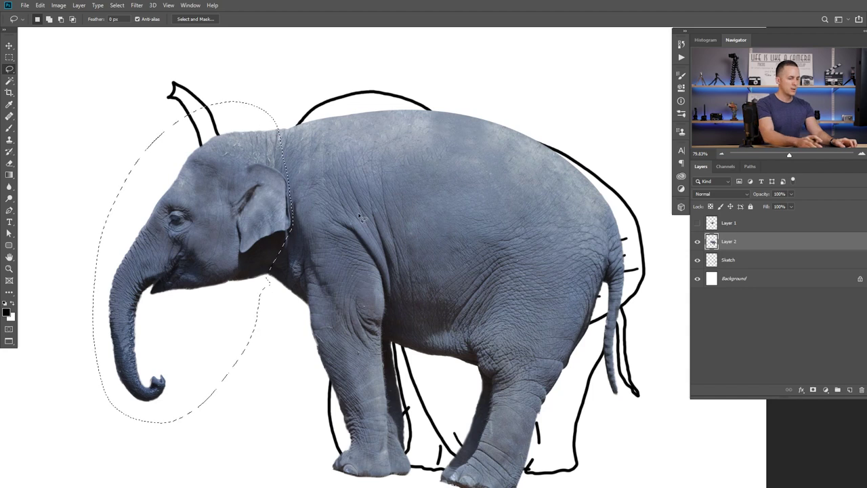
{"action": "key", "text": "Delete"}
{"action": "key", "text": "ctrl+d"}
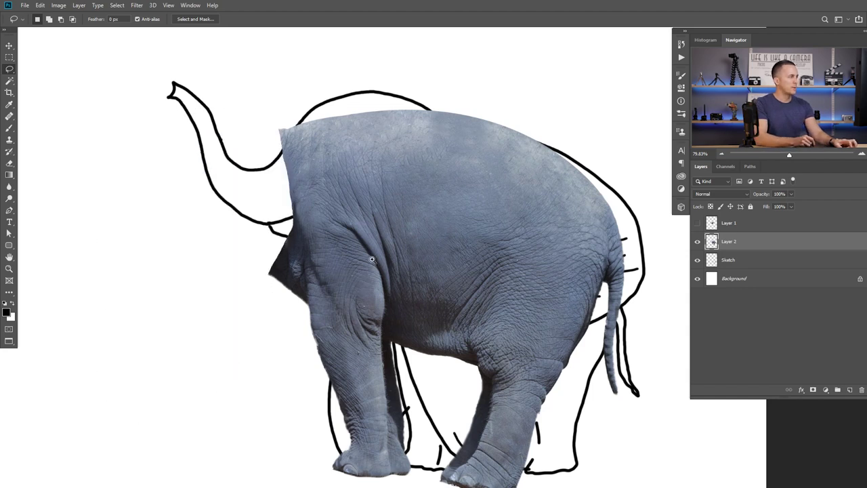
- Shift the headless elephant body slightly toward the rear of the sketch
{"action": "scroll", "coordinate": [370, 262], "scroll_direction": "down", "scroll_amount": 3}
{"action": "key", "text": "v"}
{"action": "left_click_drag", "start_coordinate": [425, 263], "coordinate": [444, 267]}
- Rename Layer 2 as Body and Layer 1 as Head, and make the Head layer visible again
{"action": "double_click", "coordinate": [728, 242]}
{"action": "type", "text": "Body"}
{"action": "key", "text": "Return"}
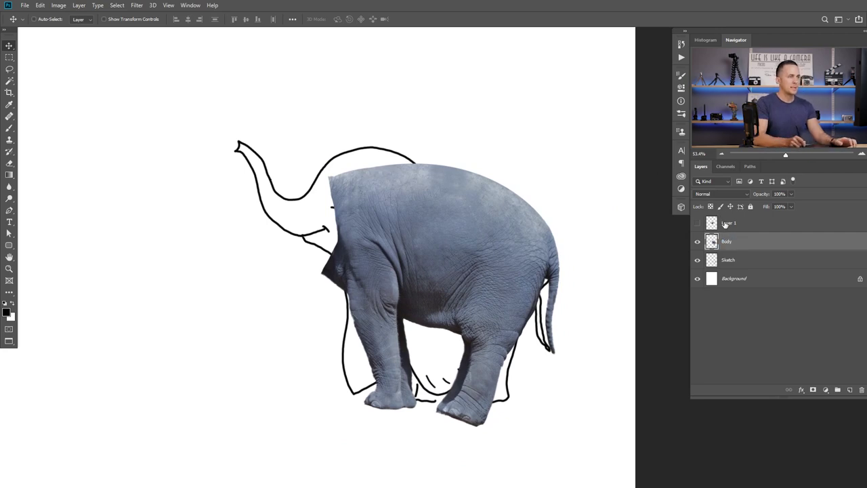
{"action": "double_click", "coordinate": [723, 223]}
{"action": "type", "text": "Head"}
{"action": "key", "text": "Return"}
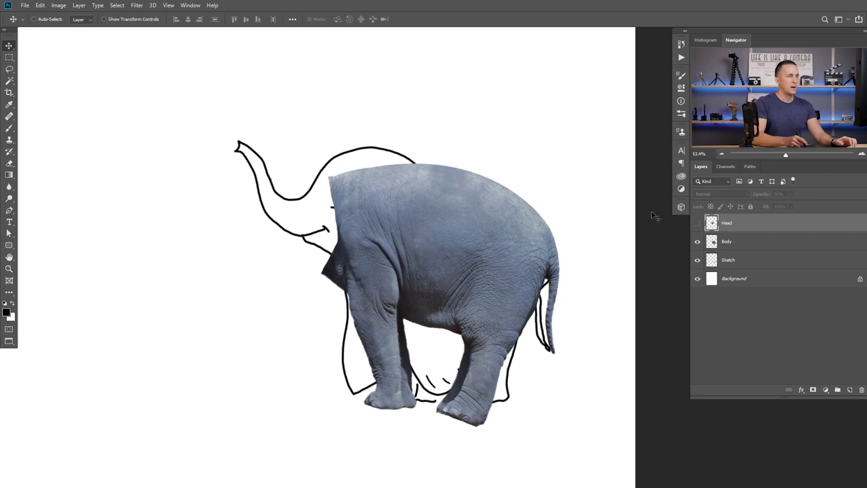
{"action": "left_click", "coordinate": [696, 223]}
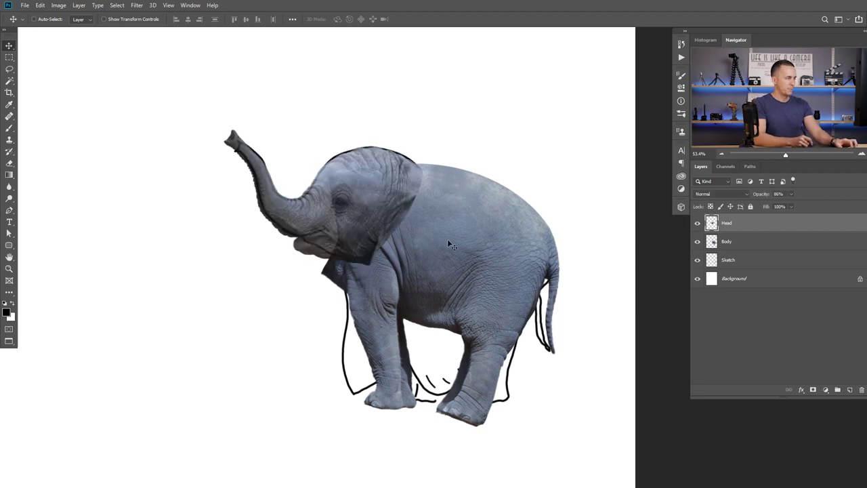
- Lower the Body layer's opacity to 75% and nudge the body into position over the sketch
{"action": "scroll", "coordinate": [447, 239], "scroll_direction": "up", "scroll_amount": 1}
{"action": "left_click", "coordinate": [724, 235]}
{"action": "left_click_drag", "start_coordinate": [763, 195], "coordinate": [749, 196]}
{"action": "left_click_drag", "start_coordinate": [491, 254], "coordinate": [494, 262]}
- On a new layer directly above Sketch, brush a lower curved back guideline from the neck to the rump
{"action": "left_click", "coordinate": [708, 264]}
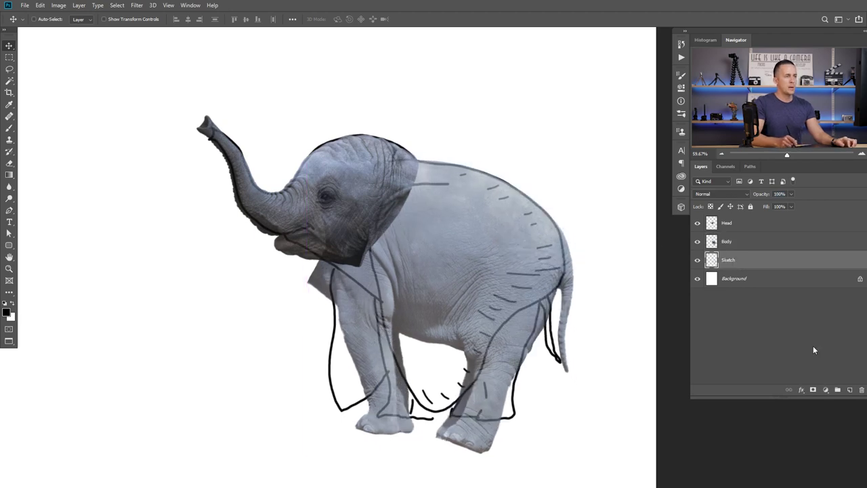
{"action": "left_click", "coordinate": [849, 390]}
{"action": "key", "text": "b"}
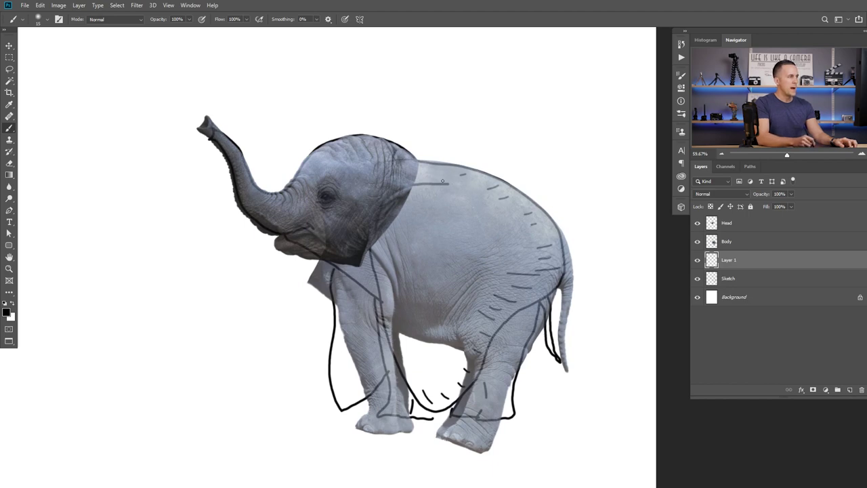
{"action": "mouse_move", "coordinate": [448, 183]}
{"action": "left_mouse_down"}
{"action": "mouse_move", "coordinate": [506, 210]}
{"action": "mouse_move", "coordinate": [526, 252]}
{"action": "left_mouse_up"}
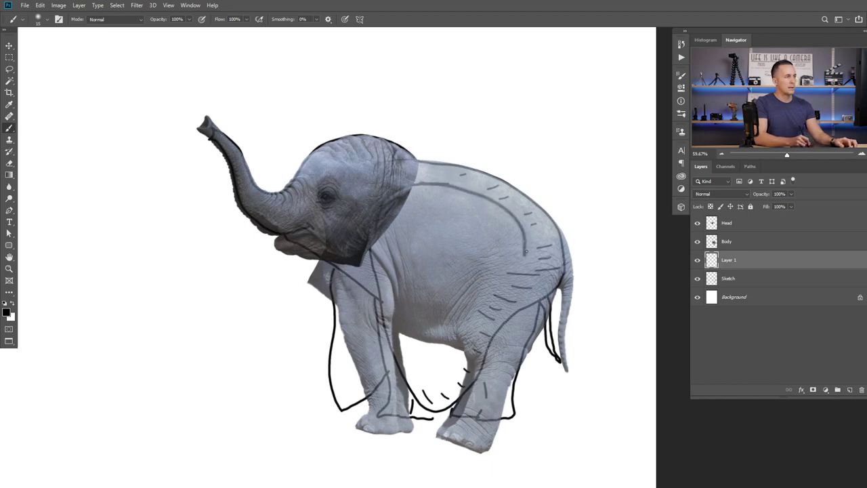
{"action": "key", "text": "ctrl+z"}
{"action": "mouse_move", "coordinate": [540, 301]}
{"action": "left_mouse_down"}
{"action": "mouse_move", "coordinate": [525, 239]}
{"action": "mouse_move", "coordinate": [496, 206]}
{"action": "mouse_move", "coordinate": [418, 178]}
{"action": "left_mouse_up"}
{"action": "key", "text": "ctrl+z"}
{"action": "key", "text": "ctrl+shift+z"}
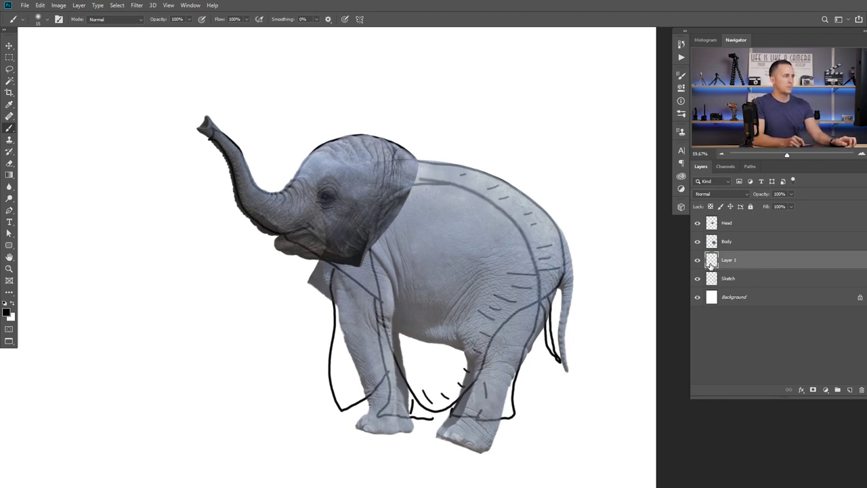
- Puppet Warp the Body layer, placing pins on the torso and pulling the back, shoulder and hind leg toward the sketch lines
{"action": "left_click", "coordinate": [713, 241]}
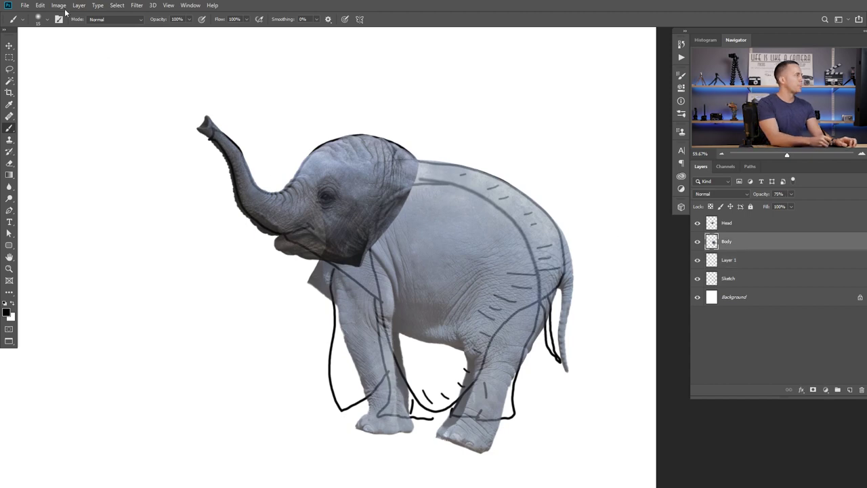
{"action": "left_click", "coordinate": [41, 5]}
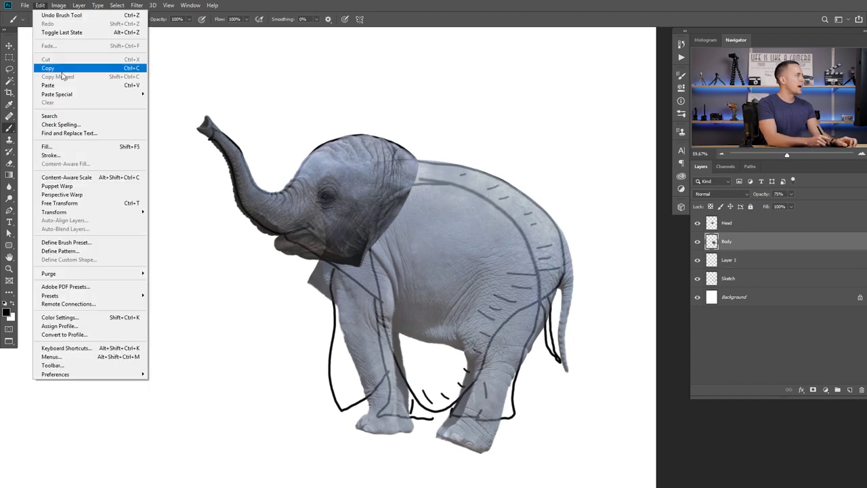
{"action": "left_click", "coordinate": [89, 185]}
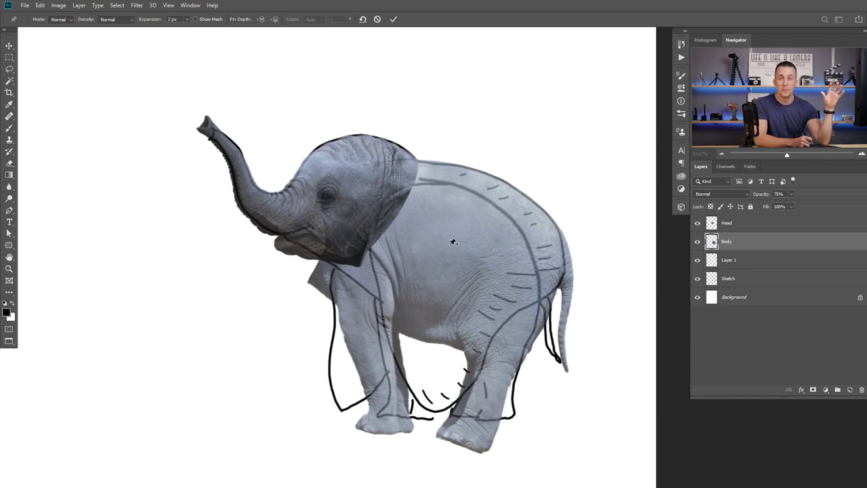
{"action": "left_click", "coordinate": [488, 212]}
{"action": "left_click", "coordinate": [401, 203]}
{"action": "left_click", "coordinate": [367, 289]}
{"action": "left_click_drag", "start_coordinate": [473, 440], "coordinate": [467, 434]}
{"action": "left_click_drag", "start_coordinate": [488, 212], "coordinate": [495, 228]}
{"action": "mouse_move", "coordinate": [488, 332]}
{"action": "left_mouse_down"}
{"action": "mouse_move", "coordinate": [499, 345]}
{"action": "mouse_move", "coordinate": [476, 323]}
{"action": "left_mouse_up"}
{"action": "mouse_move", "coordinate": [504, 302]}
{"action": "left_mouse_down"}
{"action": "mouse_move", "coordinate": [486, 295]}
{"action": "mouse_move", "coordinate": [495, 282]}
{"action": "left_mouse_up"}
{"action": "mouse_move", "coordinate": [367, 289]}
{"action": "left_mouse_down"}
{"action": "mouse_move", "coordinate": [385, 271]}
{"action": "mouse_move", "coordinate": [400, 291]}
{"action": "left_mouse_up"}
- Pin the chest and front leg, raise both feet to the sketched ground line and adjust the rump and tail base
{"action": "left_click", "coordinate": [332, 256]}
{"action": "left_click", "coordinate": [405, 342]}
{"action": "left_click_drag", "start_coordinate": [423, 420], "coordinate": [423, 406]}
{"action": "left_click_drag", "start_coordinate": [464, 413], "coordinate": [464, 400]}
{"action": "left_click_drag", "start_coordinate": [525, 281], "coordinate": [520, 284]}
{"action": "left_click_drag", "start_coordinate": [509, 240], "coordinate": [506, 243]}
{"action": "left_click_drag", "start_coordinate": [542, 298], "coordinate": [546, 294]}
- Add pins along the hind and front legs to hold their sketched shape, and apply the Puppet Warp
{"action": "left_click", "coordinate": [523, 317]}
{"action": "left_click", "coordinate": [508, 361]}
{"action": "left_click", "coordinate": [505, 408]}
{"action": "left_click", "coordinate": [471, 371]}
{"action": "left_click_drag", "start_coordinate": [405, 342], "coordinate": [401, 342]}
{"action": "left_click", "coordinate": [415, 362]}
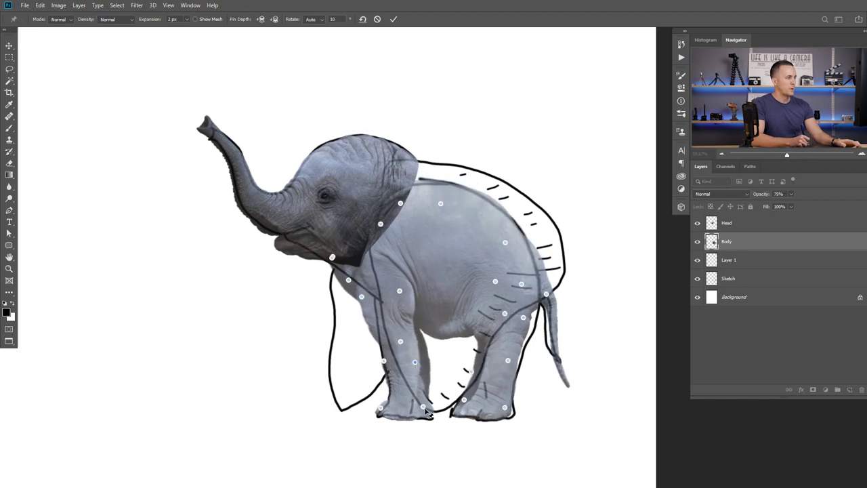
{"action": "left_click", "coordinate": [424, 408]}
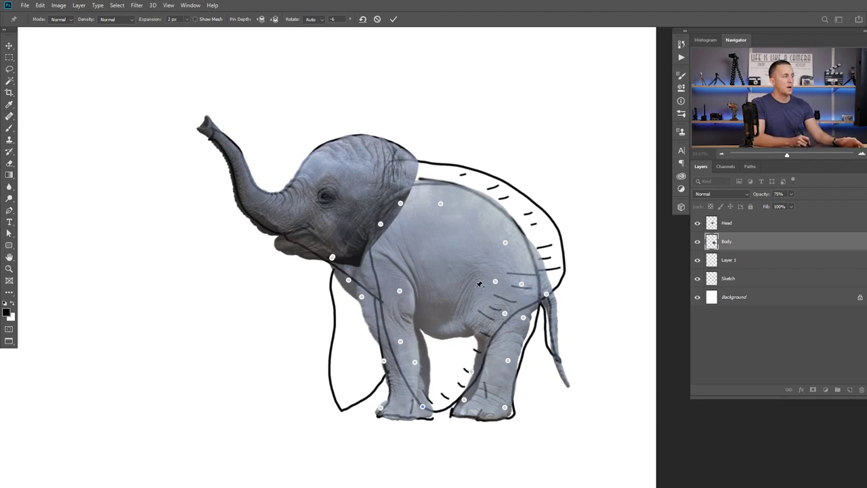
{"action": "left_click", "coordinate": [508, 361]}
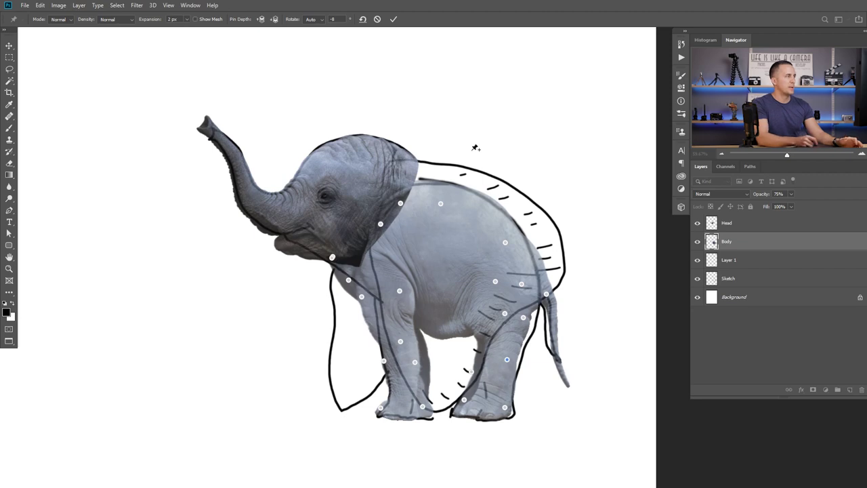
{"action": "left_click", "coordinate": [394, 20]}
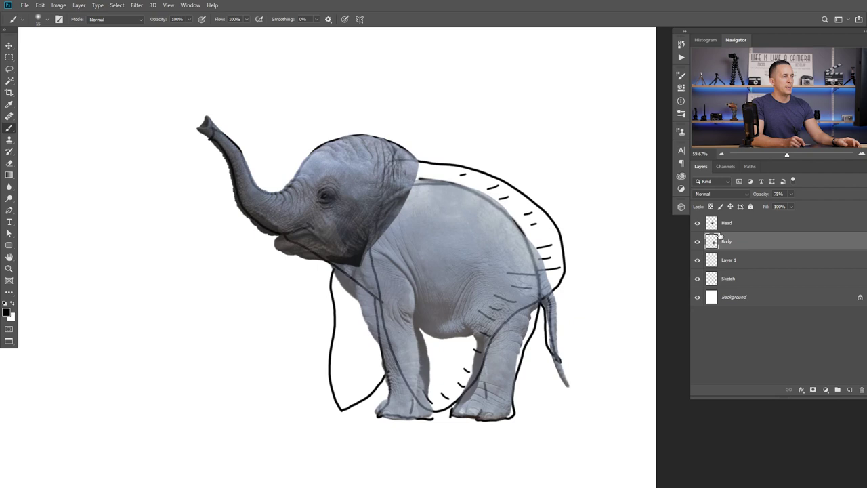
- Restore both the Body and Head layers to 100% opacity
{"action": "left_click", "coordinate": [779, 195]}
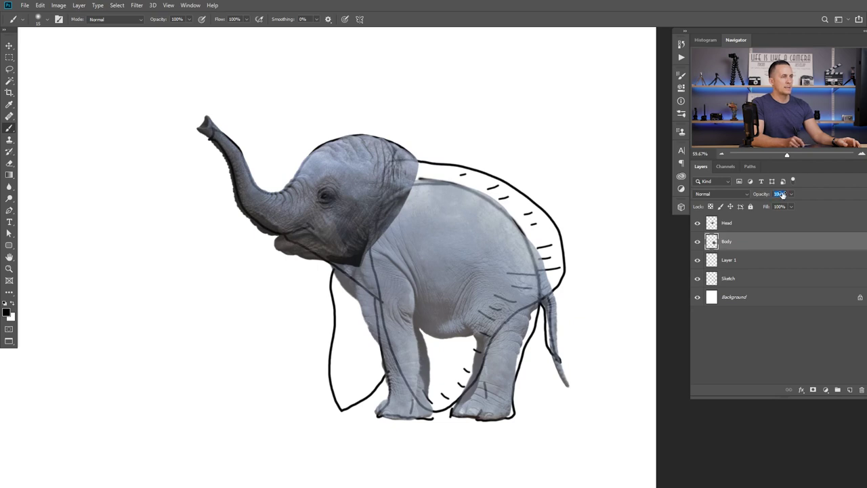
{"action": "type", "text": "100"}
{"action": "key", "text": "Return"}
{"action": "scroll", "coordinate": [478, 290], "scroll_direction": "down", "scroll_amount": 5}
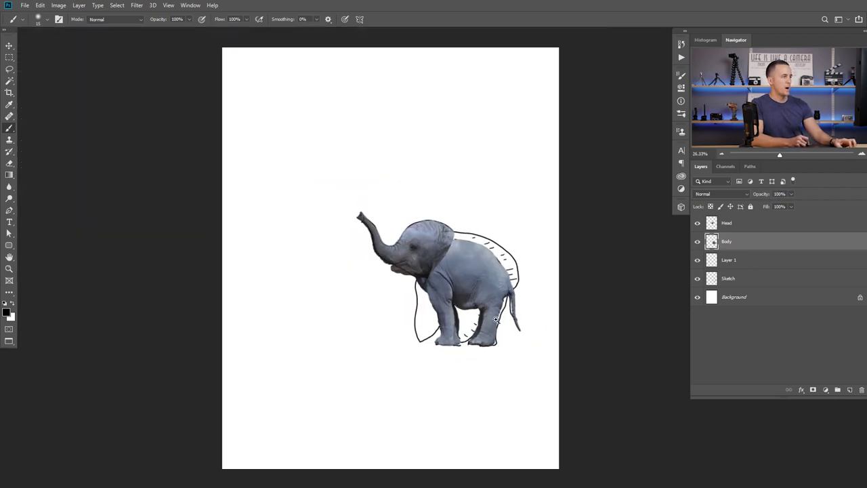
{"action": "scroll", "coordinate": [495, 319], "scroll_direction": "up", "scroll_amount": 3}
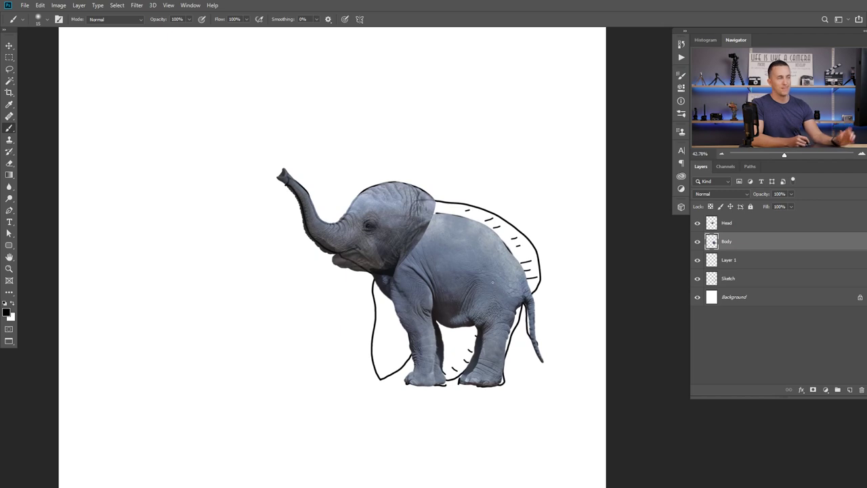
{"action": "scroll", "coordinate": [465, 271], "scroll_direction": "up", "scroll_amount": 2}
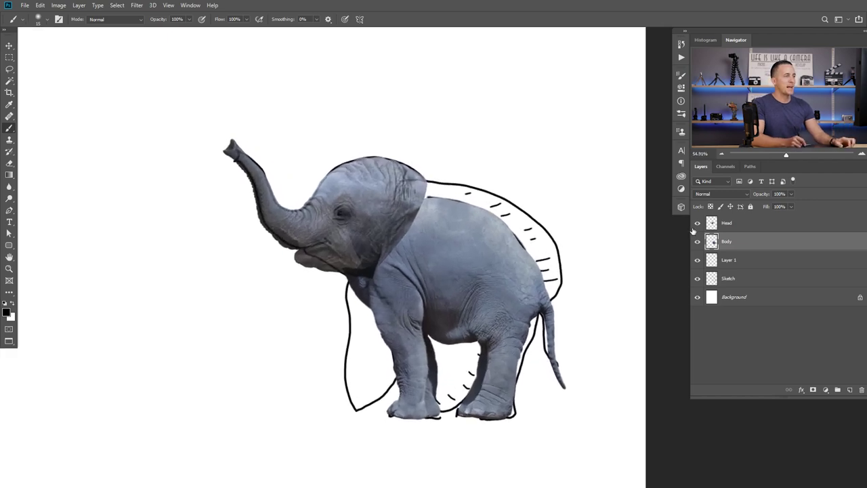
{"action": "left_click", "coordinate": [725, 223]}
{"action": "left_click_drag", "start_coordinate": [774, 194], "coordinate": [786, 194]}
{"action": "scroll", "coordinate": [470, 280], "scroll_direction": "down", "scroll_amount": 1}
{"action": "scroll", "coordinate": [477, 282], "scroll_direction": "up", "scroll_amount": 2}
{"action": "scroll", "coordinate": [479, 281], "scroll_direction": "up", "scroll_amount": 1}
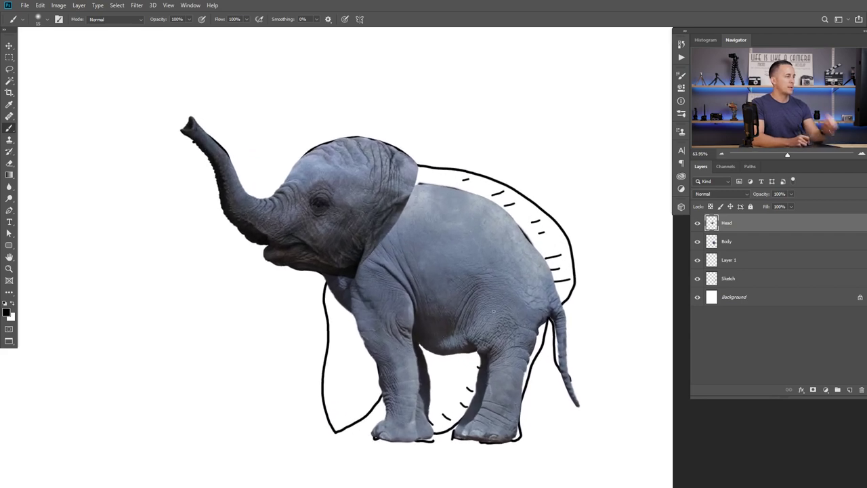
- Compare the body's edges with the source elephant cutout and add a layer mask to the Body layer
{"action": "scroll", "coordinate": [366, 336], "scroll_direction": "up", "scroll_amount": 4}
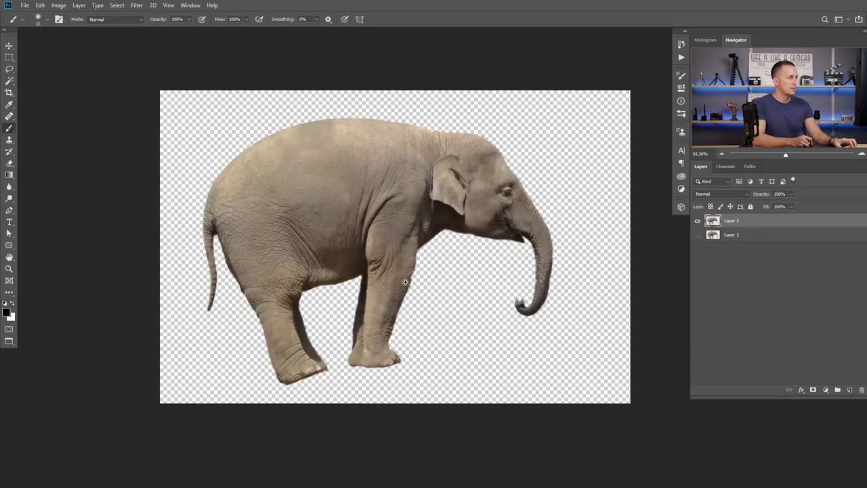
{"action": "scroll", "coordinate": [405, 282], "scroll_direction": "up", "scroll_amount": 4}
{"action": "scroll", "coordinate": [437, 298], "scroll_direction": "down", "scroll_amount": 4}
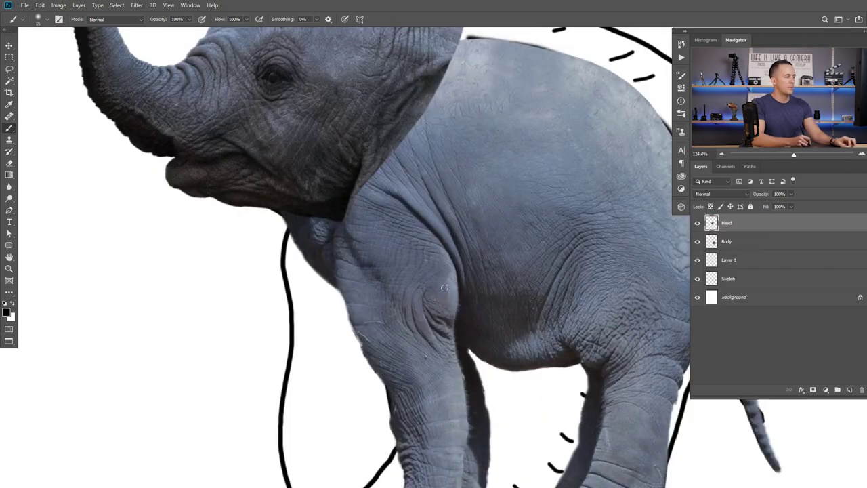
{"action": "scroll", "coordinate": [444, 288], "scroll_direction": "down", "scroll_amount": 4}
{"action": "scroll", "coordinate": [465, 263], "scroll_direction": "up", "scroll_amount": 5}
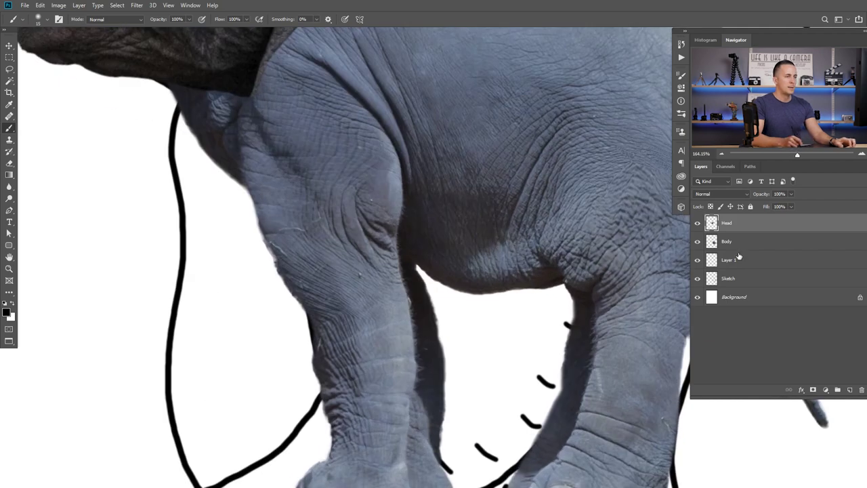
{"action": "left_click", "coordinate": [719, 250]}
{"action": "left_click", "coordinate": [814, 389]}
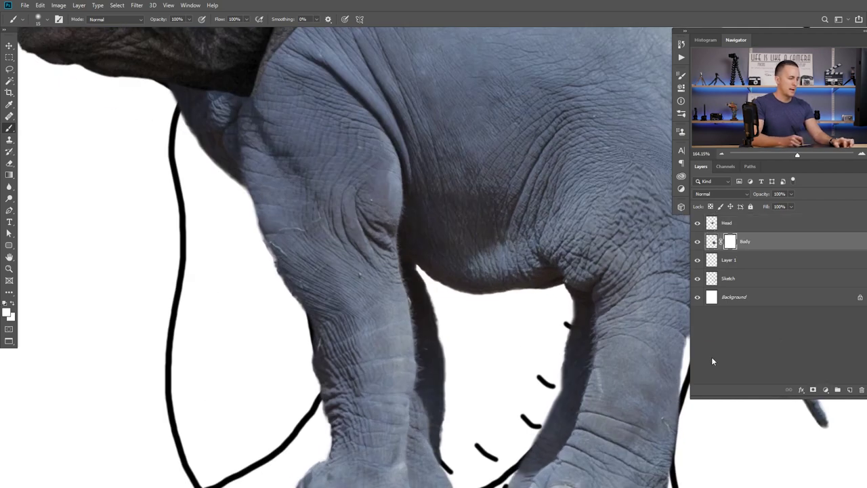
- Harden the brush and paint black on the Body mask to clean the rough edges of the legs
{"action": "right_click", "coordinate": [321, 273]}
{"action": "left_click_drag", "start_coordinate": [379, 185], "coordinate": [389, 185]}
{"action": "key", "text": "Return"}
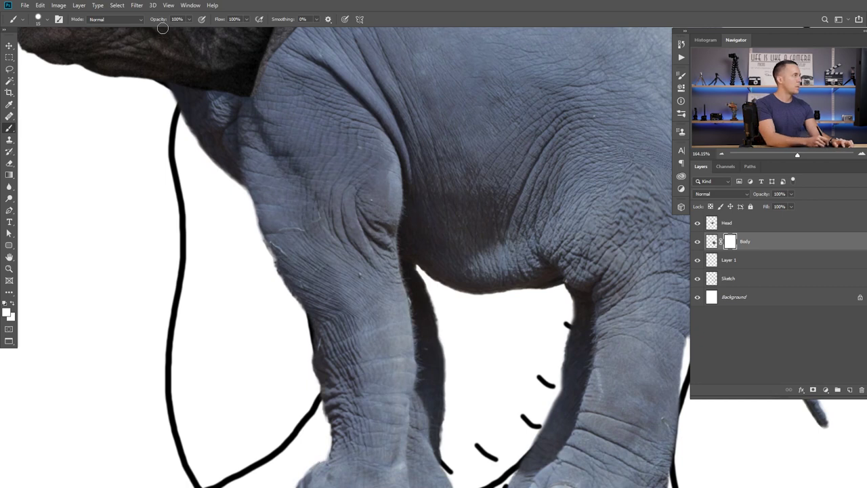
{"action": "key", "text": "x"}
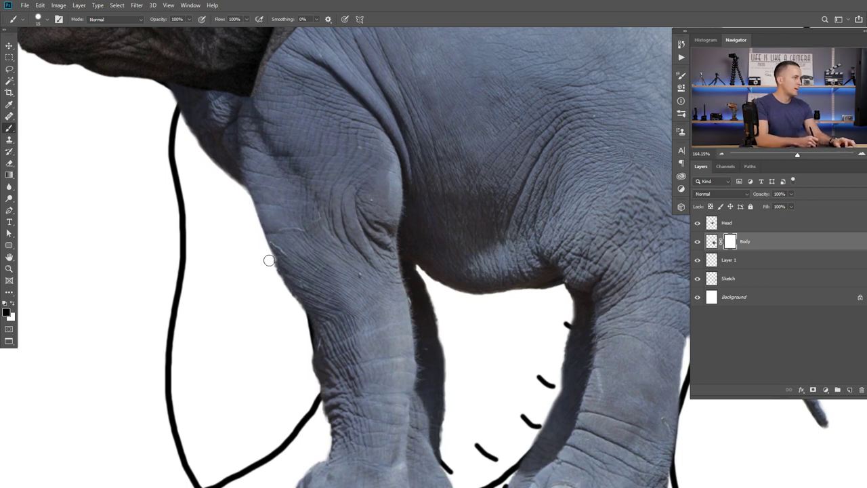
{"action": "mouse_move", "coordinate": [307, 349]}
{"action": "left_mouse_down"}
{"action": "mouse_move", "coordinate": [326, 432]}
{"action": "mouse_move", "coordinate": [348, 280]}
{"action": "left_mouse_up"}
{"action": "mouse_move", "coordinate": [332, 331]}
{"action": "left_mouse_down"}
{"action": "mouse_move", "coordinate": [324, 350]}
{"action": "mouse_move", "coordinate": [336, 358]}
{"action": "left_mouse_up"}
{"action": "mouse_move", "coordinate": [576, 361]}
{"action": "left_mouse_down"}
{"action": "mouse_move", "coordinate": [554, 347]}
{"action": "mouse_move", "coordinate": [354, 335]}
{"action": "left_mouse_up"}
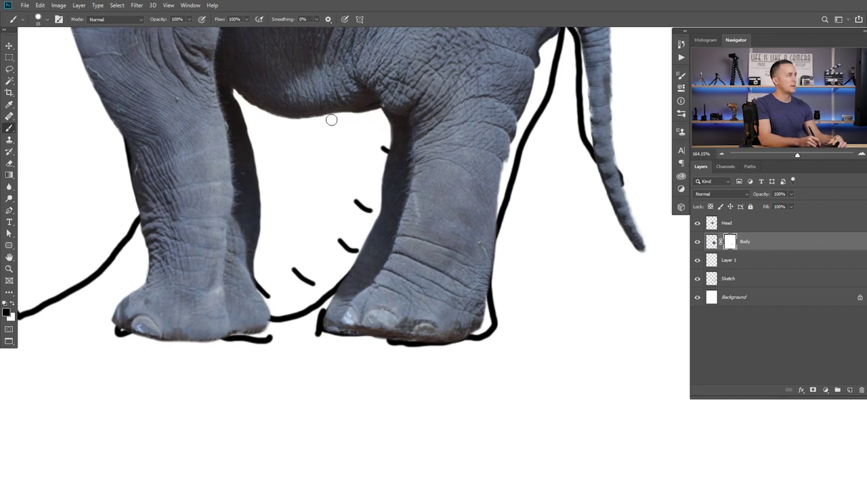
- Mask out the leftover fringe along the rear of the hind leg and the tail on the Body layer
{"action": "scroll", "coordinate": [438, 197], "scroll_direction": "up", "scroll_amount": 3}
{"action": "scroll", "coordinate": [438, 198], "scroll_direction": "right", "scroll_amount": 4}
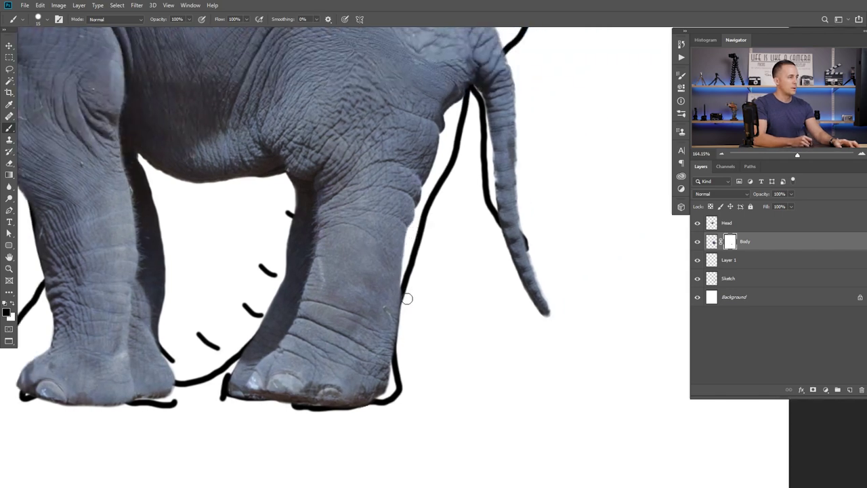
{"action": "scroll", "coordinate": [439, 252], "scroll_direction": "up", "scroll_amount": 3}
{"action": "scroll", "coordinate": [489, 229], "scroll_direction": "up", "scroll_amount": 3}
{"action": "left_click_drag", "start_coordinate": [490, 229], "coordinate": [562, 319]}
{"action": "scroll", "coordinate": [464, 202], "scroll_direction": "down", "scroll_amount": 5}
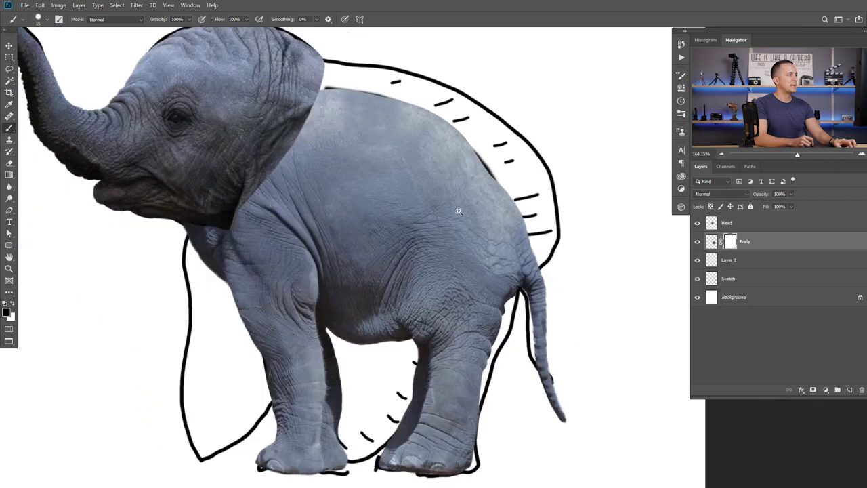
{"action": "left_click_drag", "start_coordinate": [400, 187], "coordinate": [421, 197]}
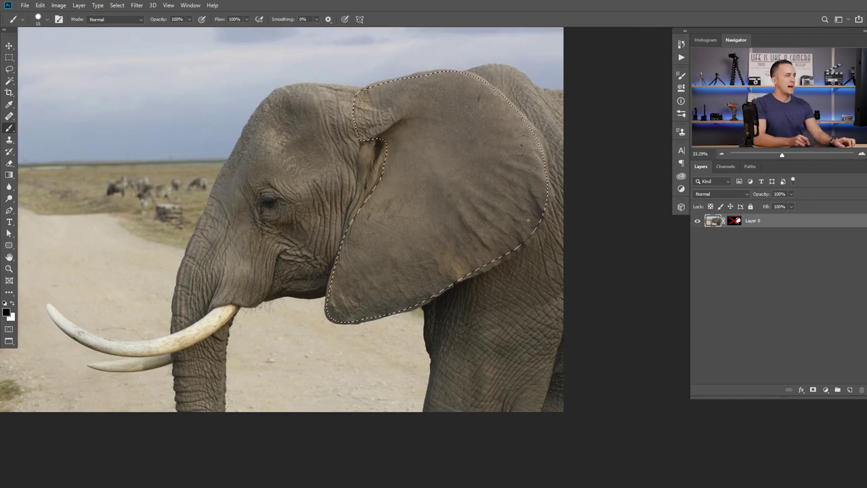
- Copy the selected ear from the tusked elephant photo, paste it above Body in the composite and name its layer Ear
{"action": "left_click", "coordinate": [735, 222], "text": "shift"}
{"action": "left_click", "coordinate": [719, 221]}
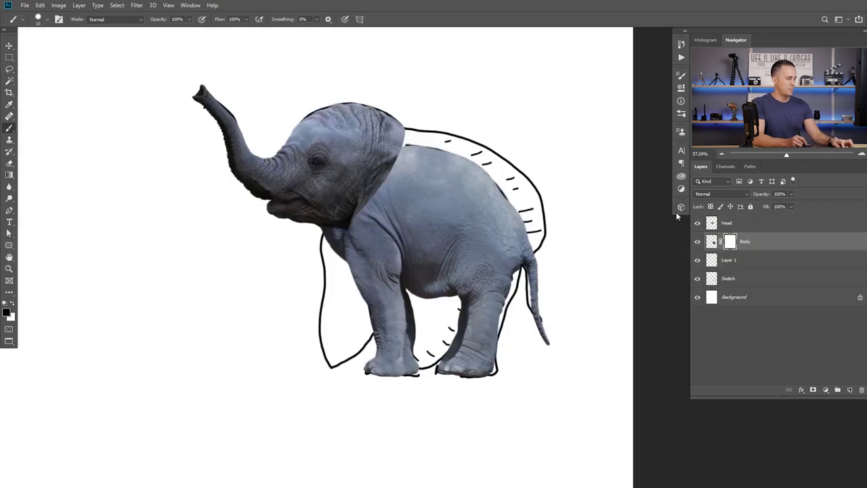
{"action": "key", "text": "ctrl+v"}
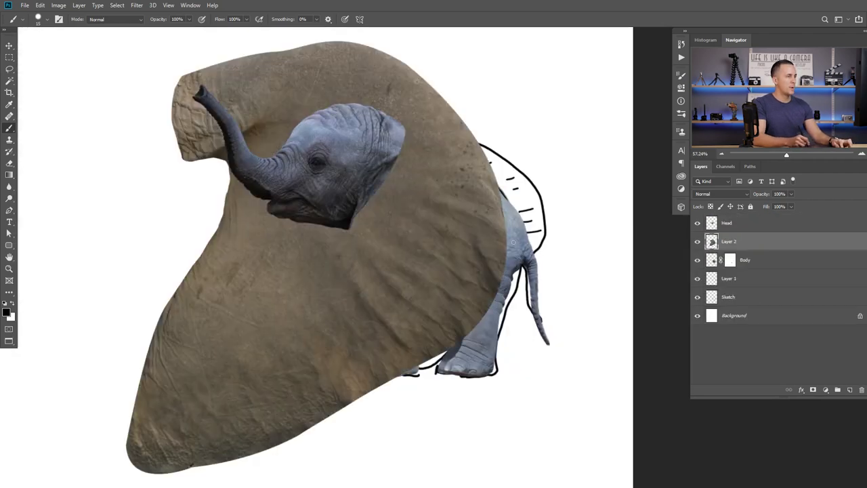
{"action": "double_click", "coordinate": [729, 241]}
{"action": "type", "text": "Ear"}
{"action": "key", "text": "Return"}
- Move the Ear layer above Head and lower its opacity to 82%
{"action": "left_click_drag", "start_coordinate": [715, 237], "coordinate": [711, 218]}
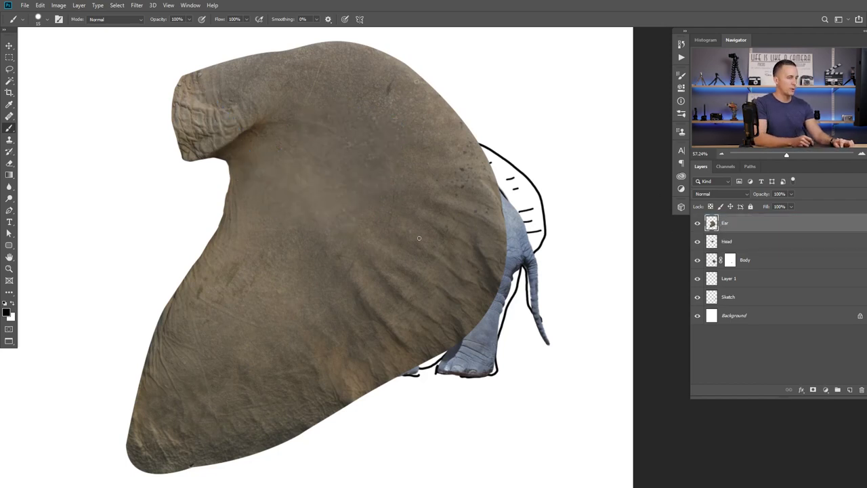
{"action": "left_click_drag", "start_coordinate": [763, 195], "coordinate": [758, 195]}
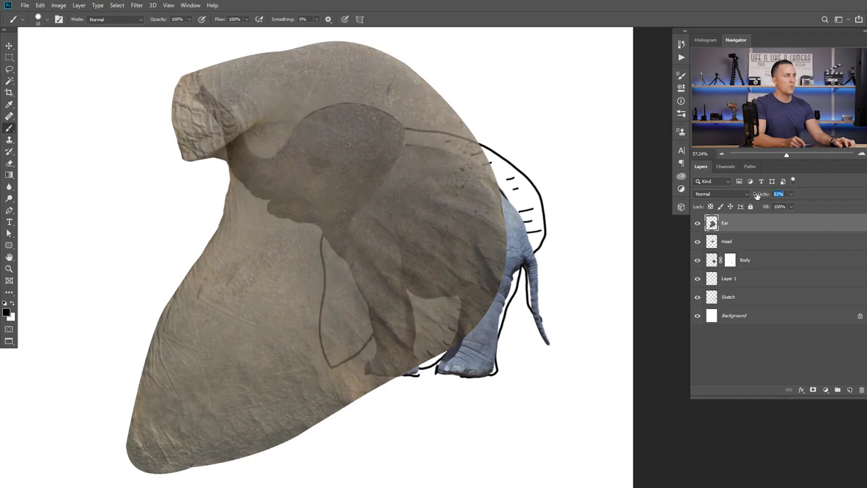
- Lower the opacity of the Head and Body layers so the sketch shows through, and reselect the Ear layer
{"action": "left_click", "coordinate": [720, 231]}
{"action": "left_click", "coordinate": [716, 241]}
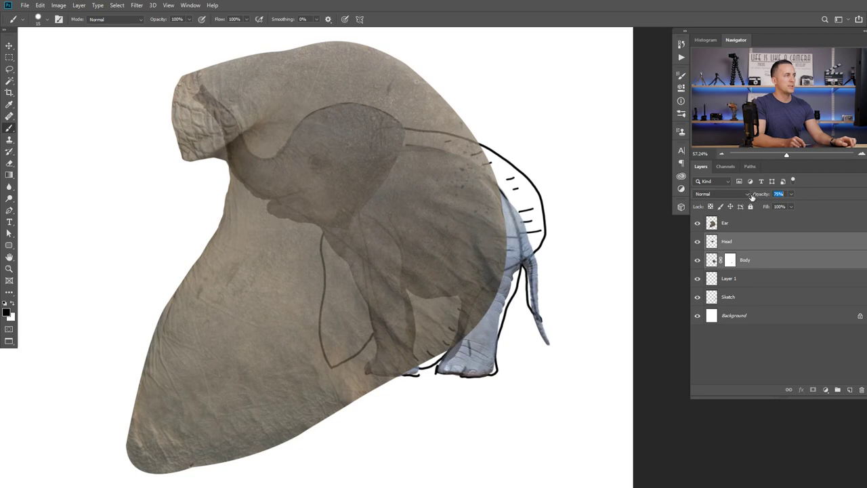
{"action": "left_click", "coordinate": [709, 228]}
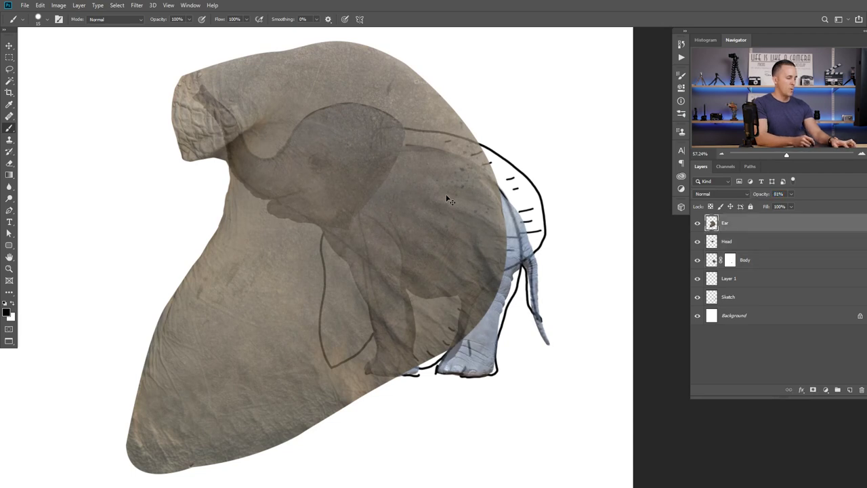
- Scale the Ear layer down to about 52%, rotate it about -32° and place it over the sketched ear
{"action": "key", "text": "ctrl+t"}
{"action": "mouse_move", "coordinate": [525, 261]}
{"action": "left_mouse_down"}
{"action": "mouse_move", "coordinate": [530, 230]}
{"action": "mouse_move", "coordinate": [414, 235]}
{"action": "mouse_move", "coordinate": [450, 248]}
{"action": "mouse_move", "coordinate": [478, 242]}
{"action": "left_mouse_up"}
{"action": "left_click_drag", "start_coordinate": [558, 217], "coordinate": [525, 170]}
{"action": "mouse_move", "coordinate": [454, 229]}
{"action": "left_mouse_down"}
{"action": "mouse_move", "coordinate": [466, 217]}
{"action": "mouse_move", "coordinate": [456, 215]}
{"action": "left_mouse_up"}
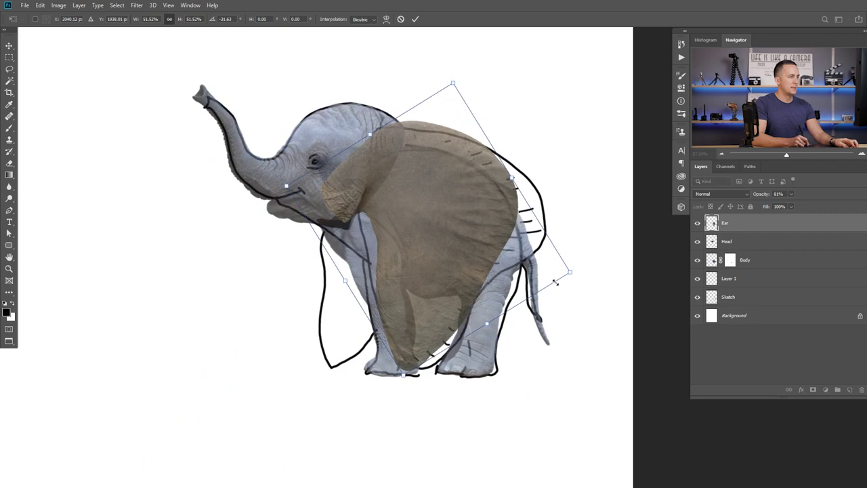
- Stretch and distort the outer corner of the Ear layer to reach the sketched ear's rear outline, and apply the transform
{"action": "left_click_drag", "start_coordinate": [571, 272], "coordinate": [584, 275]}
{"action": "left_click_drag", "start_coordinate": [479, 220], "coordinate": [486, 209]}
{"action": "left_click_drag", "start_coordinate": [591, 267], "coordinate": [624, 294]}
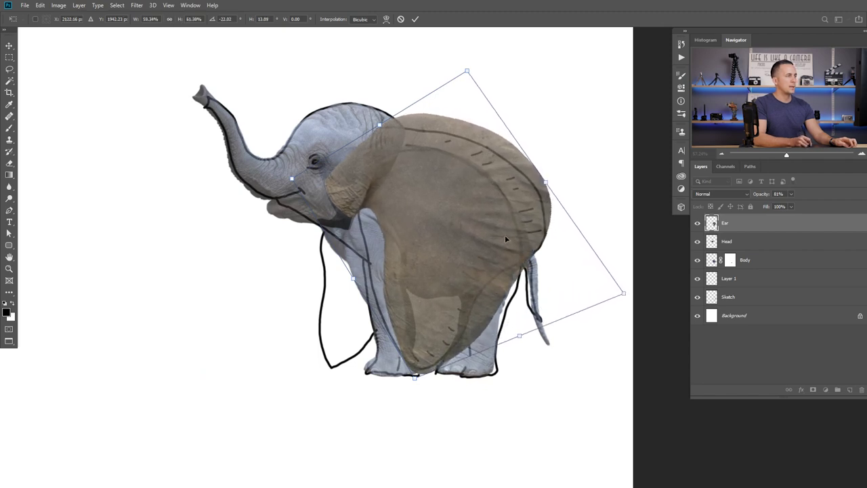
{"action": "left_click", "coordinate": [415, 19]}
{"action": "key", "text": "b"}
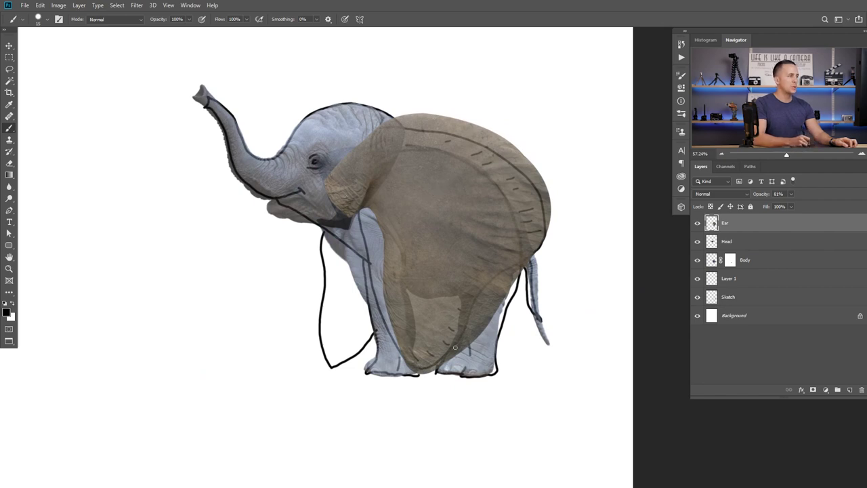
- Start a Puppet Warp on the Ear layer with a larger mesh expansion and pin the base of the ear
{"action": "left_click", "coordinate": [40, 5]}
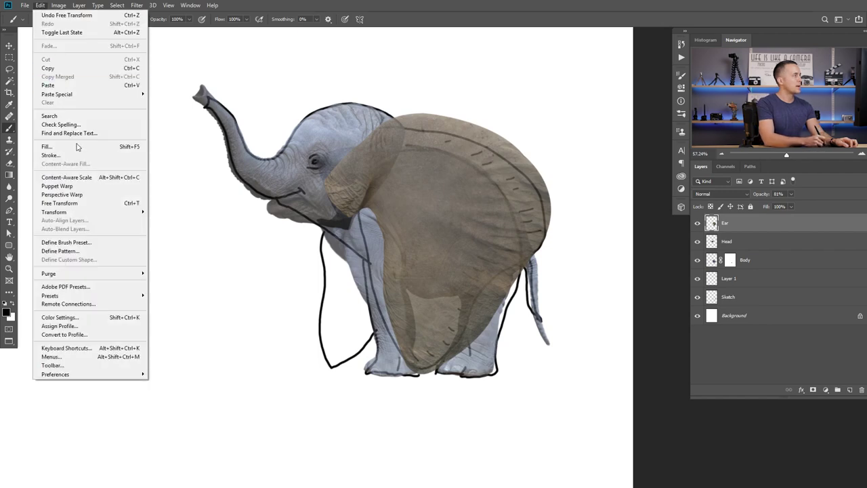
{"action": "left_click", "coordinate": [56, 186]}
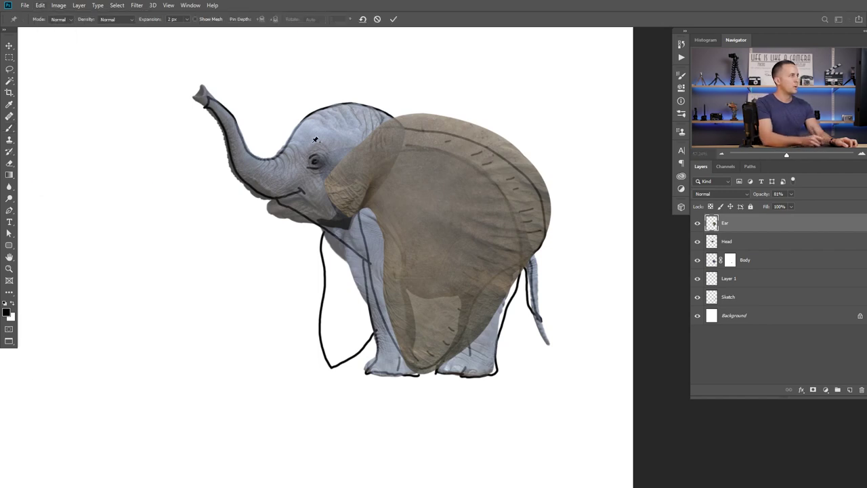
{"action": "left_click_drag", "start_coordinate": [149, 19], "coordinate": [154, 20]}
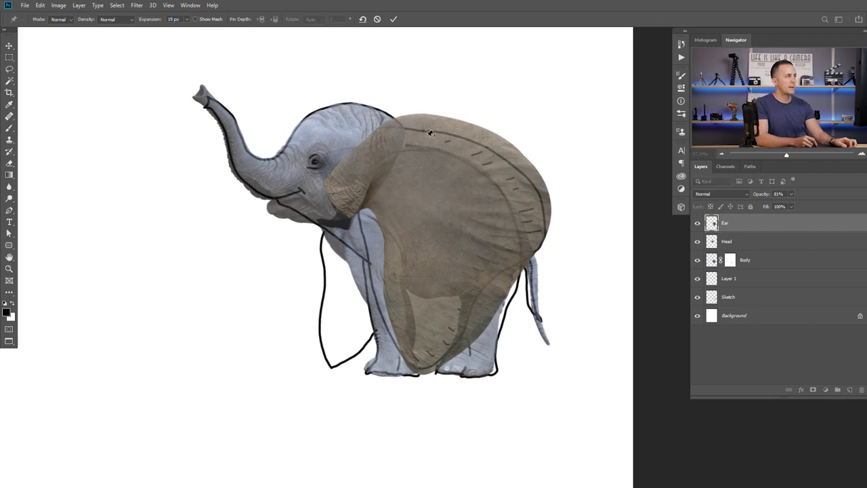
{"action": "left_click", "coordinate": [383, 154]}
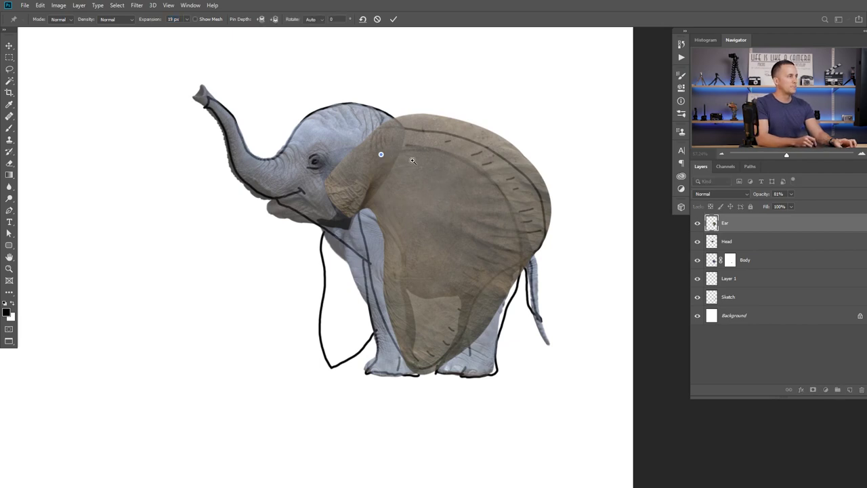
- Pin and bend the ear's upper, rear and lower edges to follow the sketched ear outline, and apply the Puppet Warp
{"action": "scroll", "coordinate": [408, 158], "scroll_direction": "up", "scroll_amount": 2}
{"action": "left_click_drag", "start_coordinate": [389, 150], "coordinate": [386, 169]}
{"action": "left_click_drag", "start_coordinate": [311, 408], "coordinate": [397, 399]}
{"action": "left_click", "coordinate": [515, 285]}
{"action": "left_click_drag", "start_coordinate": [434, 177], "coordinate": [453, 186]}
{"action": "left_click", "coordinate": [388, 146]}
{"action": "left_click", "coordinate": [509, 220]}
{"action": "left_click_drag", "start_coordinate": [470, 326], "coordinate": [464, 319]}
{"action": "left_click_drag", "start_coordinate": [379, 430], "coordinate": [379, 421]}
{"action": "left_click", "coordinate": [297, 237]}
{"action": "left_click", "coordinate": [308, 276]}
{"action": "left_click", "coordinate": [326, 354]}
{"action": "left_click", "coordinate": [437, 355]}
{"action": "left_click", "coordinate": [434, 369]}
{"action": "left_click_drag", "start_coordinate": [382, 208], "coordinate": [417, 205]}
{"action": "scroll", "coordinate": [417, 205], "scroll_direction": "down", "scroll_amount": 2}
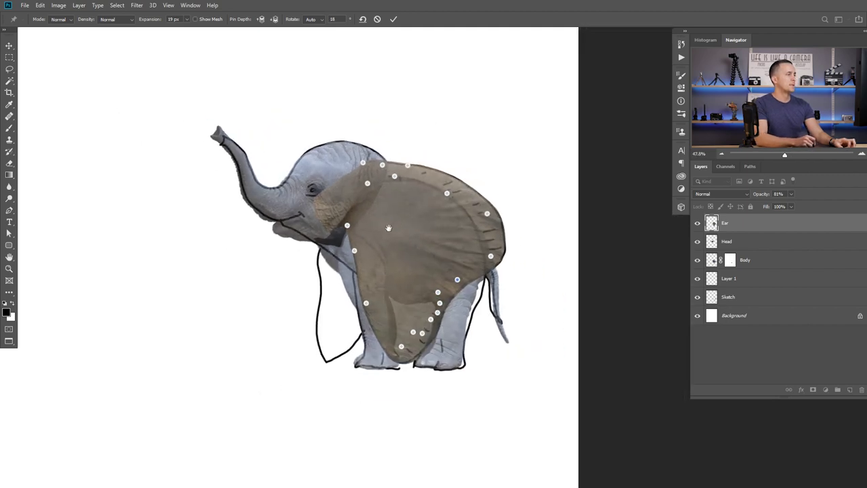
{"action": "left_click", "coordinate": [394, 19]}
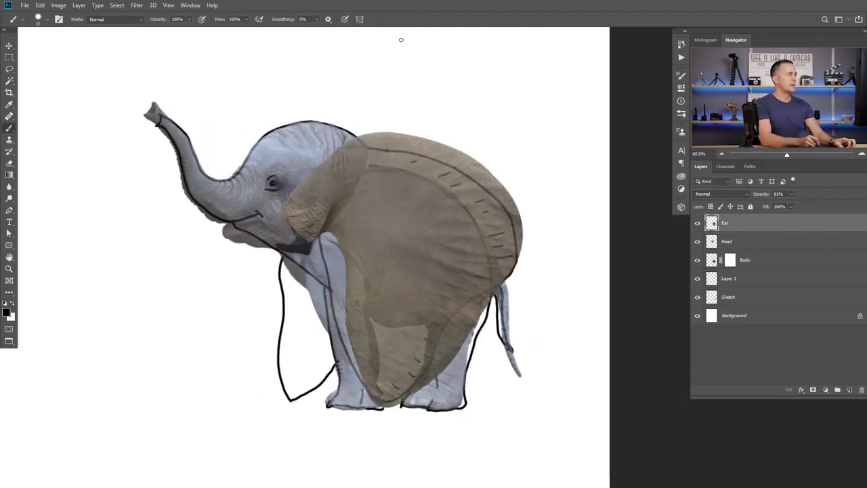
- Restore the Ear, Head and Body layers to 100% opacity
{"action": "scroll", "coordinate": [420, 261], "scroll_direction": "up", "scroll_amount": 1}
{"action": "left_click_drag", "start_coordinate": [764, 195], "coordinate": [802, 195]}
{"action": "left_click", "coordinate": [735, 243]}
{"action": "left_click", "coordinate": [755, 265]}
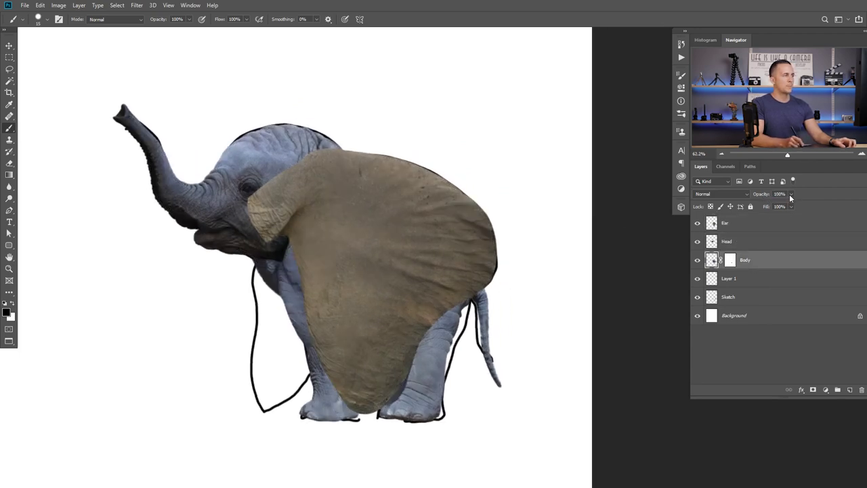
- Cool the Ear layer with the Camera Raw Filter, setting Temperature to -35 and slightly lowering Saturation
{"action": "left_click", "coordinate": [713, 226]}
{"action": "left_click", "coordinate": [137, 5]}
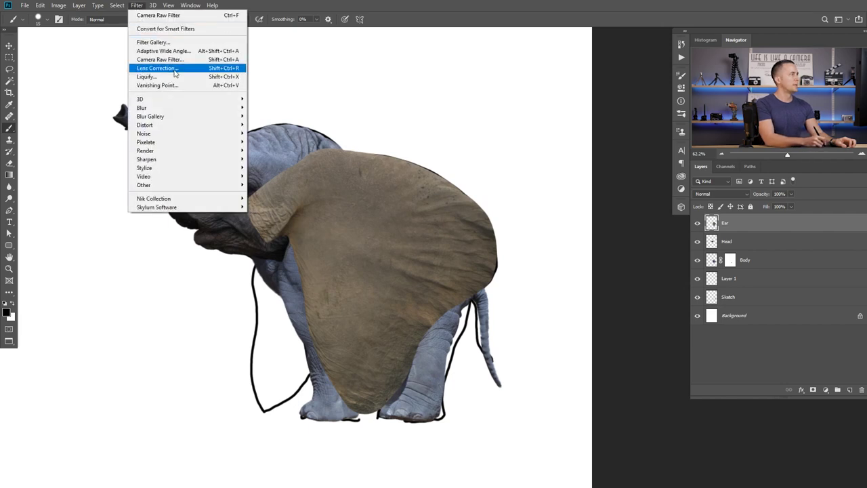
{"action": "left_click", "coordinate": [160, 59]}
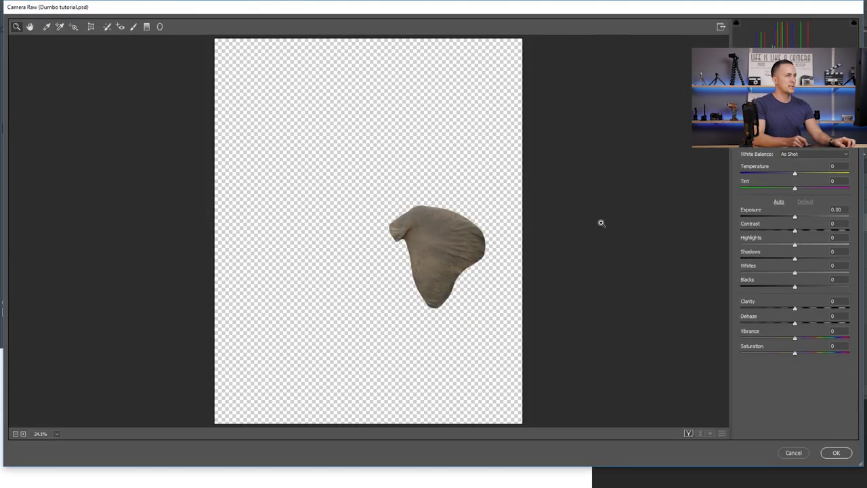
{"action": "left_click_drag", "start_coordinate": [794, 173], "coordinate": [788, 175]}
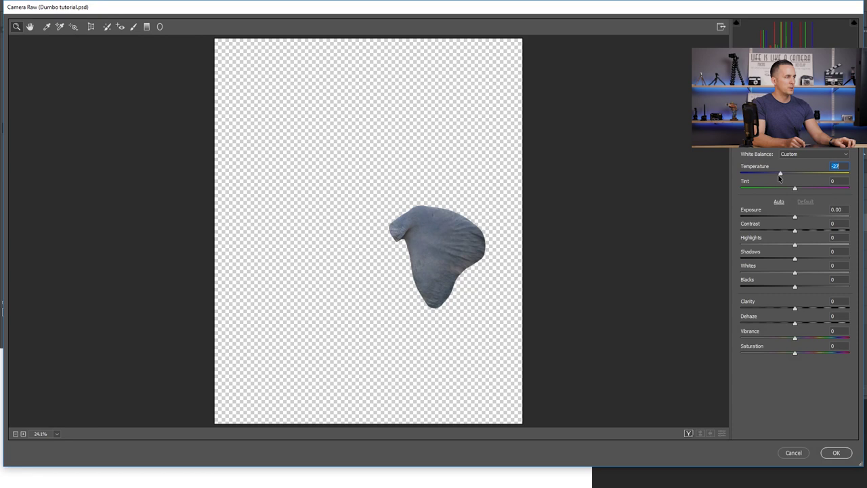
{"action": "left_click_drag", "start_coordinate": [777, 179], "coordinate": [775, 179]}
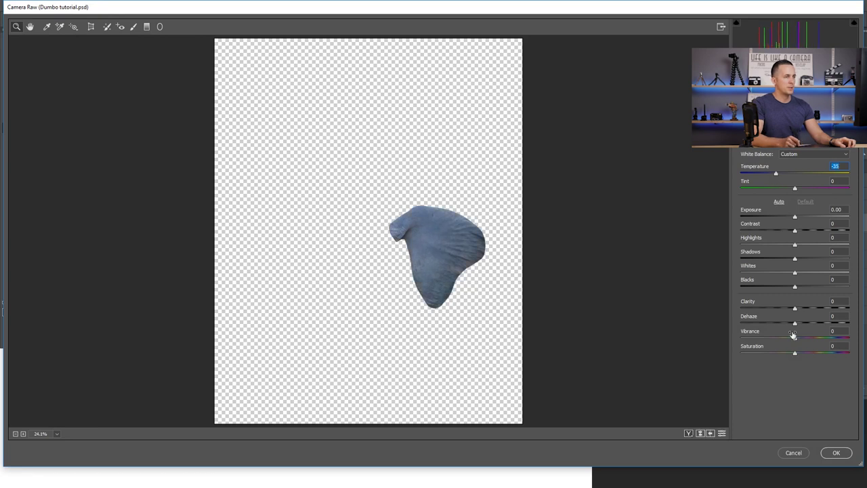
{"action": "left_click_drag", "start_coordinate": [797, 316], "coordinate": [798, 320]}
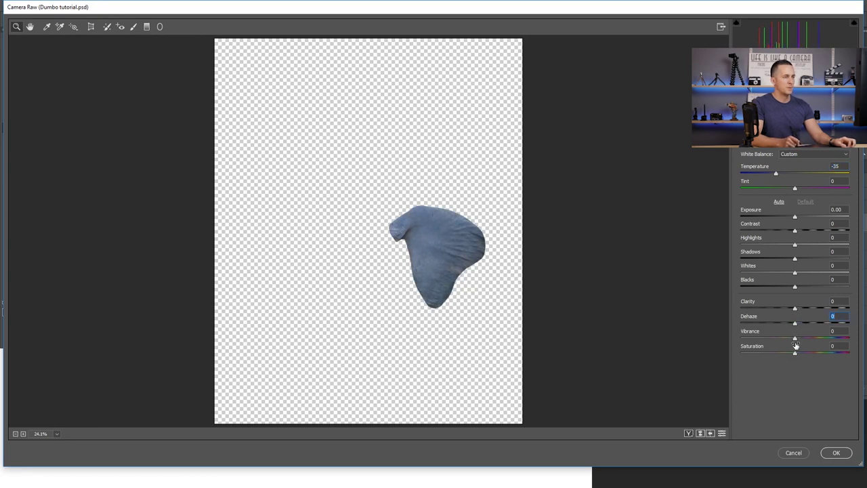
{"action": "left_click", "coordinate": [836, 453]}
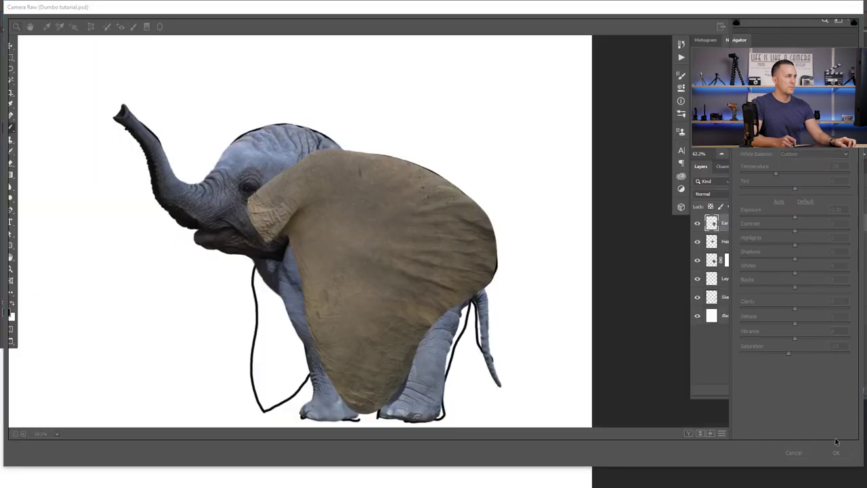
- Lower the Ear layer's opacity to 84% and hide the Body layer to reveal the sketch beneath
{"action": "mouse_move", "coordinate": [426, 270]}
{"action": "left_mouse_down"}
{"action": "mouse_move", "coordinate": [435, 274]}
{"action": "mouse_move", "coordinate": [426, 264]}
{"action": "mouse_move", "coordinate": [437, 264]}
{"action": "left_mouse_up"}
{"action": "mouse_move", "coordinate": [764, 195]}
{"action": "left_mouse_down"}
{"action": "mouse_move", "coordinate": [748, 197]}
{"action": "mouse_move", "coordinate": [758, 200]}
{"action": "left_mouse_up"}
{"action": "left_click_drag", "start_coordinate": [309, 201], "coordinate": [344, 229]}
{"action": "scroll", "coordinate": [366, 234], "scroll_direction": "up", "scroll_amount": 3}
{"action": "left_click_drag", "start_coordinate": [446, 274], "coordinate": [417, 232]}
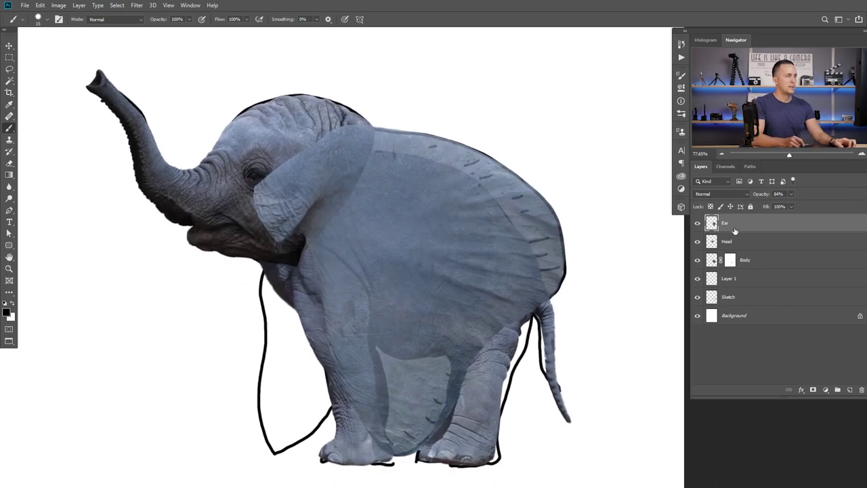
{"action": "left_click", "coordinate": [699, 260]}
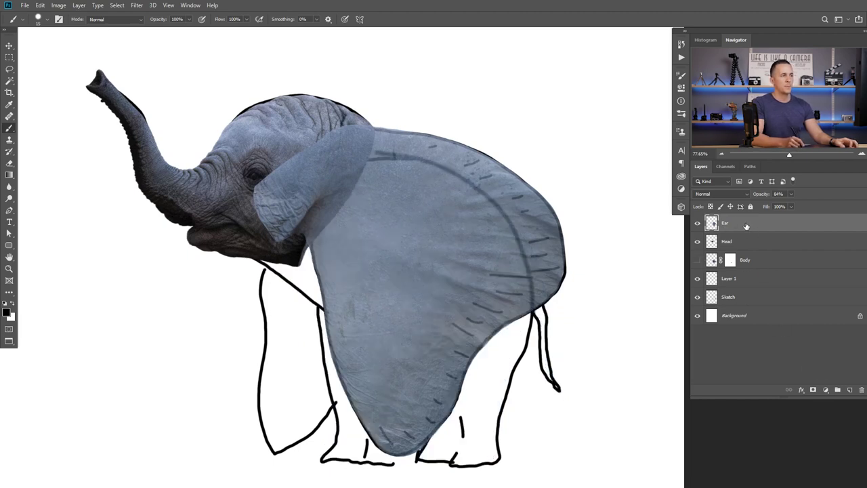
- Add a layer mask to Ear and paint black with an enlarged brush to remove the flap overlapping the face
{"action": "left_click", "coordinate": [813, 390]}
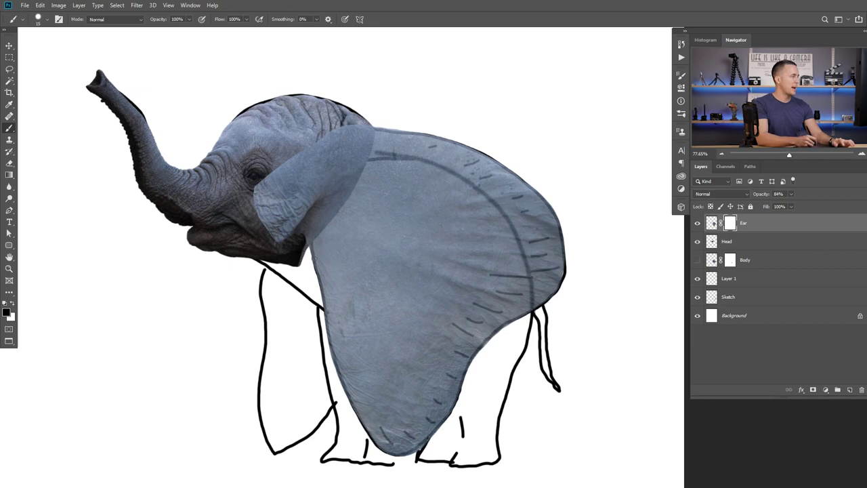
{"action": "key", "text": "]"}
{"action": "key", "text": "]"}
{"action": "key", "text": "]"}
{"action": "key", "text": "]"}
{"action": "key", "text": "]"}
{"action": "key", "text": "]"}
{"action": "key", "text": "]"}
{"action": "key", "text": "]"}
{"action": "key", "text": "]"}
{"action": "key", "text": "]"}
{"action": "key", "text": "]"}
{"action": "key", "text": "]"}
{"action": "key", "text": "]"}
{"action": "key", "text": "]"}
{"action": "key", "text": "]"}
{"action": "key", "text": "["}
{"action": "key", "text": "["}
{"action": "mouse_move", "coordinate": [265, 182]}
{"action": "left_mouse_down"}
{"action": "mouse_move", "coordinate": [284, 242]}
{"action": "mouse_move", "coordinate": [277, 226]}
{"action": "mouse_move", "coordinate": [283, 189]}
{"action": "mouse_move", "coordinate": [288, 220]}
{"action": "mouse_move", "coordinate": [295, 145]}
{"action": "mouse_move", "coordinate": [290, 214]}
{"action": "mouse_move", "coordinate": [306, 151]}
{"action": "mouse_move", "coordinate": [316, 142]}
{"action": "mouse_move", "coordinate": [304, 177]}
{"action": "mouse_move", "coordinate": [336, 124]}
{"action": "mouse_move", "coordinate": [311, 172]}
{"action": "mouse_move", "coordinate": [348, 133]}
{"action": "mouse_move", "coordinate": [333, 144]}
{"action": "mouse_move", "coordinate": [338, 130]}
{"action": "mouse_move", "coordinate": [338, 145]}
{"action": "mouse_move", "coordinate": [362, 136]}
{"action": "mouse_move", "coordinate": [296, 203]}
{"action": "mouse_move", "coordinate": [298, 225]}
{"action": "mouse_move", "coordinate": [387, 123]}
{"action": "mouse_move", "coordinate": [373, 131]}
{"action": "mouse_move", "coordinate": [384, 128]}
{"action": "mouse_move", "coordinate": [390, 150]}
{"action": "mouse_move", "coordinate": [361, 160]}
{"action": "mouse_move", "coordinate": [383, 163]}
{"action": "mouse_move", "coordinate": [370, 161]}
{"action": "mouse_move", "coordinate": [405, 146]}
{"action": "mouse_move", "coordinate": [344, 142]}
{"action": "mouse_move", "coordinate": [328, 253]}
{"action": "mouse_move", "coordinate": [324, 238]}
{"action": "mouse_move", "coordinate": [327, 247]}
{"action": "mouse_move", "coordinate": [381, 143]}
{"action": "left_mouse_up"}
{"action": "right_click", "coordinate": [281, 245]}
{"action": "left_click", "coordinate": [258, 208]}
- Hide the Head layer and paint white with a smaller brush to restore the ear's upper front corner up to the sketch
{"action": "left_click", "coordinate": [698, 241]}
{"action": "key", "text": "x"}
{"action": "key", "text": "bracketleft"}
{"action": "key", "text": "bracketleft"}
{"action": "key", "text": "bracketleft"}
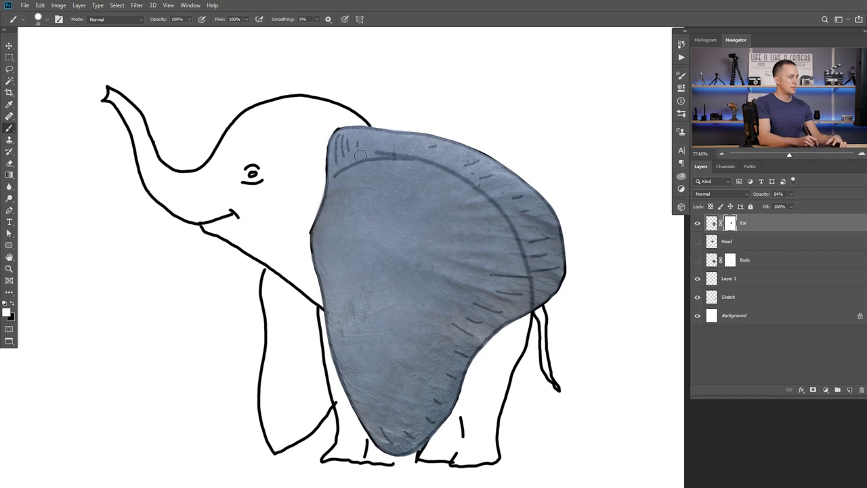
{"action": "key", "text": "v"}
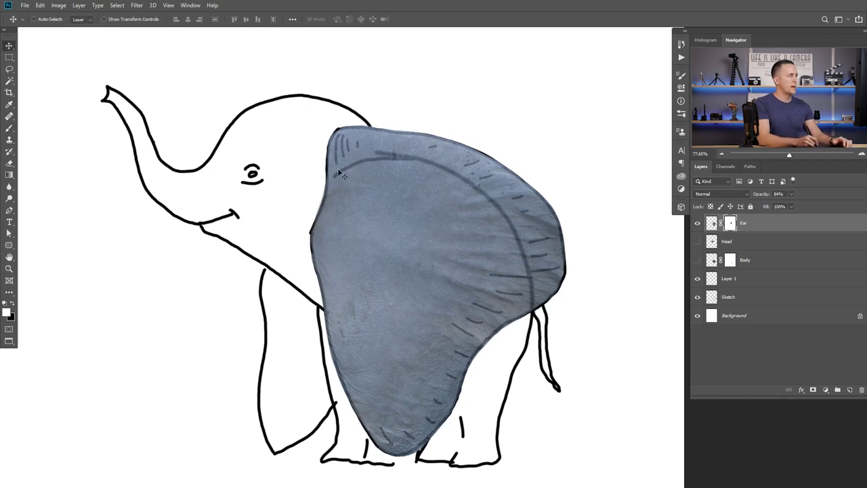
{"action": "key", "text": "b"}
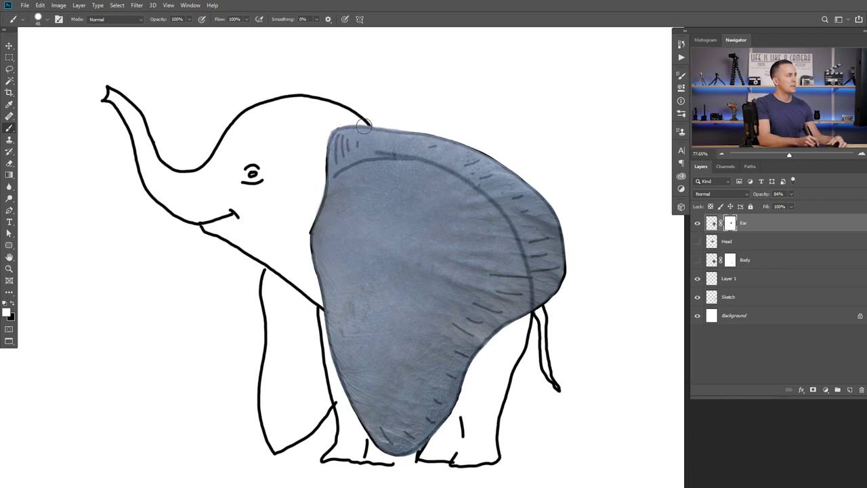
- Refine the ear's front edge on the mask by alternating black and white paint along the sketched line
{"action": "key", "text": "x"}
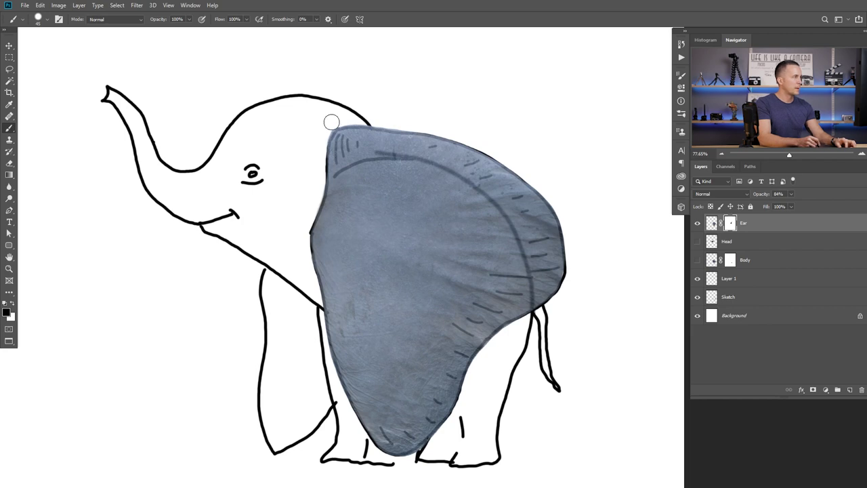
{"action": "key", "text": "x"}
{"action": "left_click_drag", "start_coordinate": [329, 186], "coordinate": [316, 229]}
{"action": "key", "text": "x"}
{"action": "left_click_drag", "start_coordinate": [317, 177], "coordinate": [299, 241]}
{"action": "key", "text": "x"}
{"action": "key", "text": "x"}
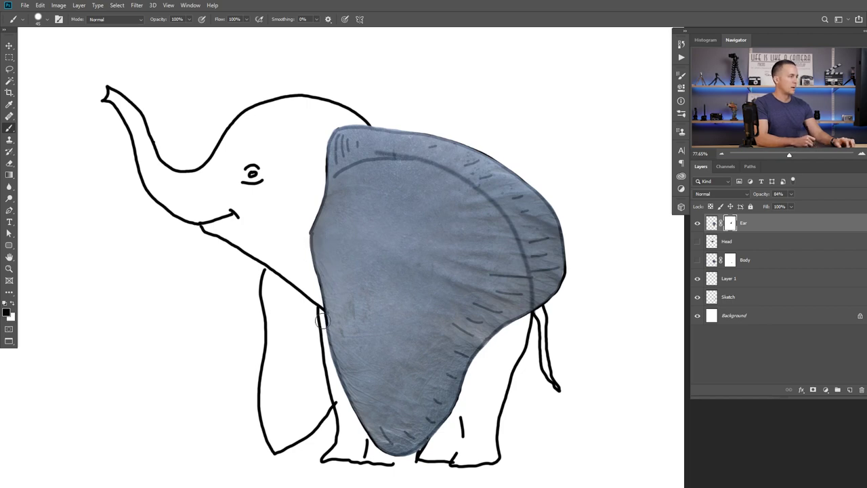
{"action": "key", "text": "x"}
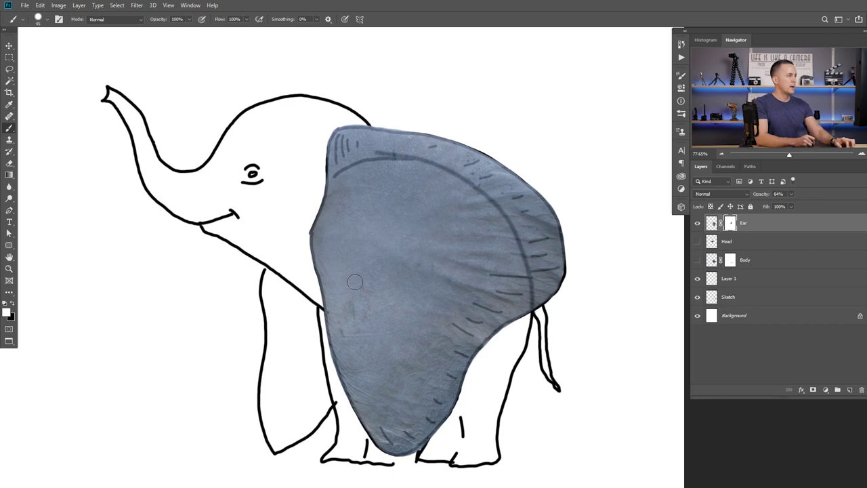
- Show the Head and Body layers again and set the Ear layer's opacity to 100%
{"action": "left_click_drag", "start_coordinate": [699, 242], "coordinate": [699, 259]}
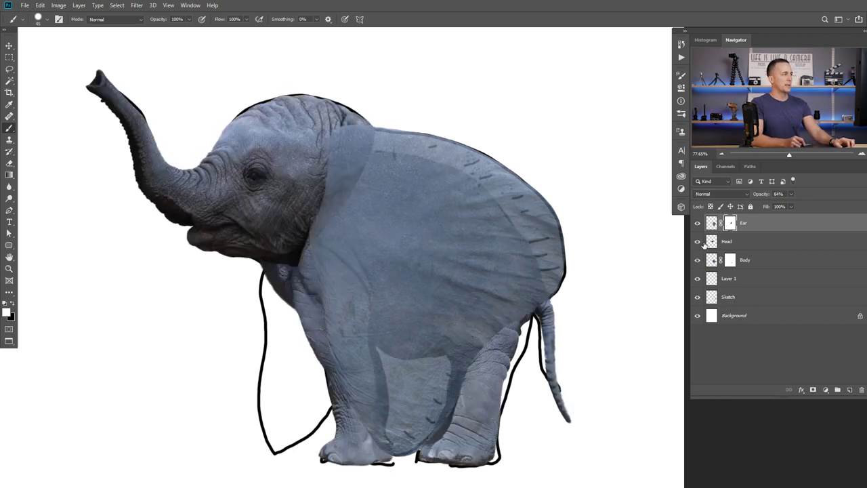
{"action": "left_click_drag", "start_coordinate": [768, 194], "coordinate": [793, 195]}
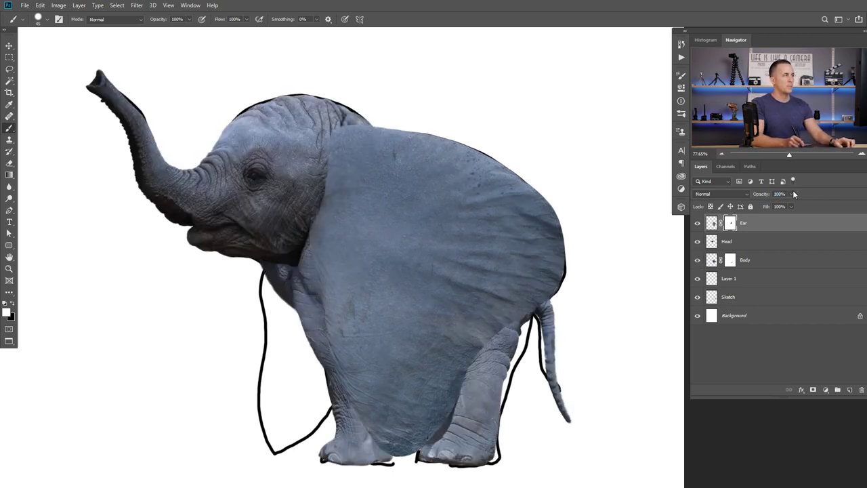
{"action": "mouse_move", "coordinate": [445, 266]}
{"action": "left_mouse_down"}
{"action": "mouse_move", "coordinate": [420, 276]}
{"action": "mouse_move", "coordinate": [474, 290]}
{"action": "mouse_move", "coordinate": [426, 294]}
{"action": "mouse_move", "coordinate": [453, 313]}
{"action": "mouse_move", "coordinate": [426, 314]}
{"action": "left_mouse_up"}
{"action": "left_click_drag", "start_coordinate": [382, 156], "coordinate": [381, 221]}
{"action": "left_click_drag", "start_coordinate": [367, 183], "coordinate": [402, 186]}
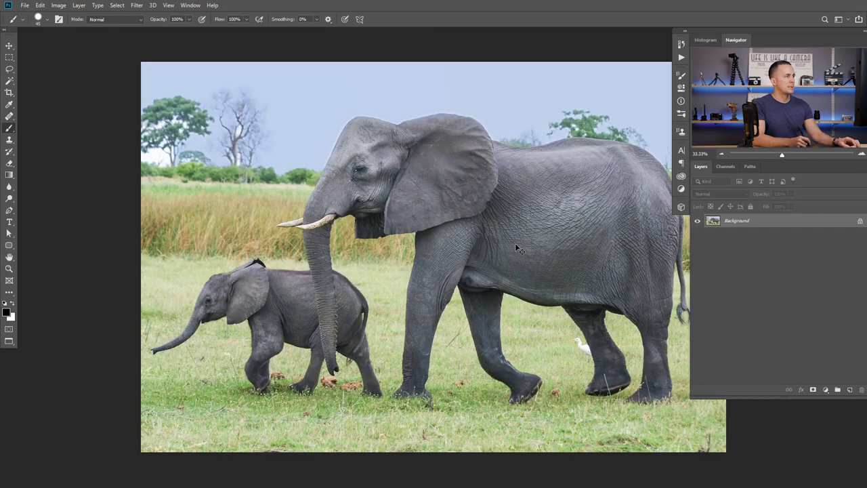
- Quick-select the upper base of the adult elephant's ear in its photo and paste it into the composite as layer Ear part
{"action": "left_click_drag", "start_coordinate": [427, 139], "coordinate": [401, 156]}
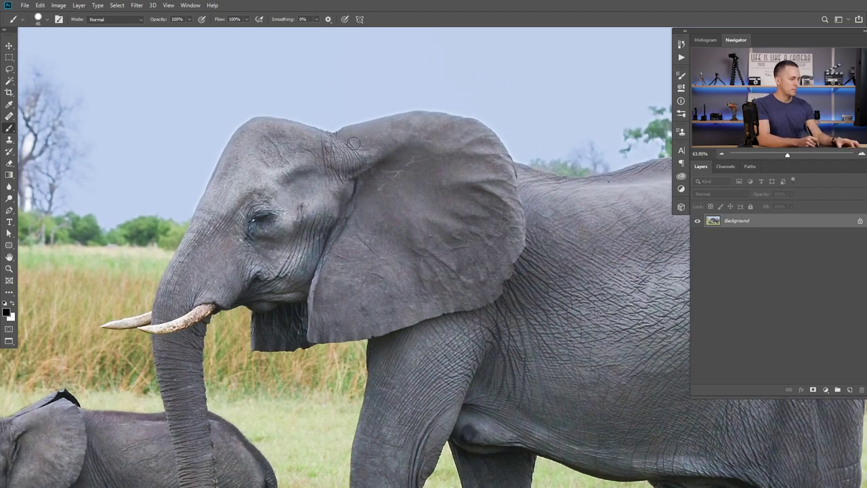
{"action": "key", "text": "w"}
{"action": "key", "text": "shift+w"}
{"action": "mouse_move", "coordinate": [353, 142]}
{"action": "left_mouse_down"}
{"action": "mouse_move", "coordinate": [347, 151]}
{"action": "mouse_move", "coordinate": [396, 125]}
{"action": "mouse_move", "coordinate": [418, 128]}
{"action": "mouse_move", "coordinate": [371, 148]}
{"action": "mouse_move", "coordinate": [351, 170]}
{"action": "mouse_move", "coordinate": [403, 146]}
{"action": "left_mouse_up"}
{"action": "mouse_move", "coordinate": [412, 151]}
{"action": "left_mouse_down"}
{"action": "mouse_move", "coordinate": [363, 179]}
{"action": "mouse_move", "coordinate": [455, 161]}
{"action": "mouse_move", "coordinate": [493, 171]}
{"action": "left_mouse_up"}
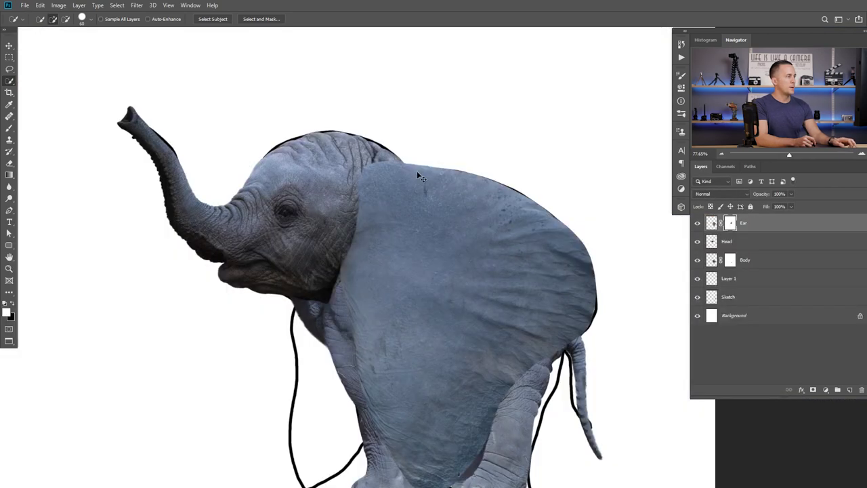
{"action": "key", "text": "ctrl+v"}
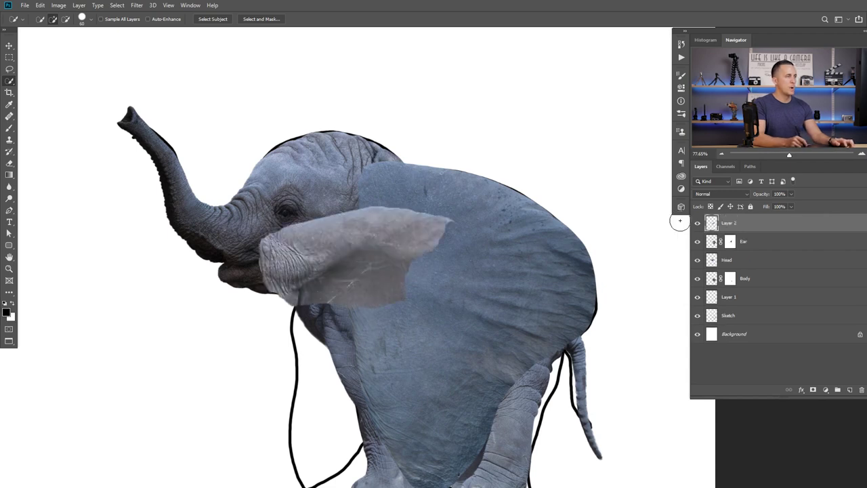
{"action": "type", "text": "Ear part"}
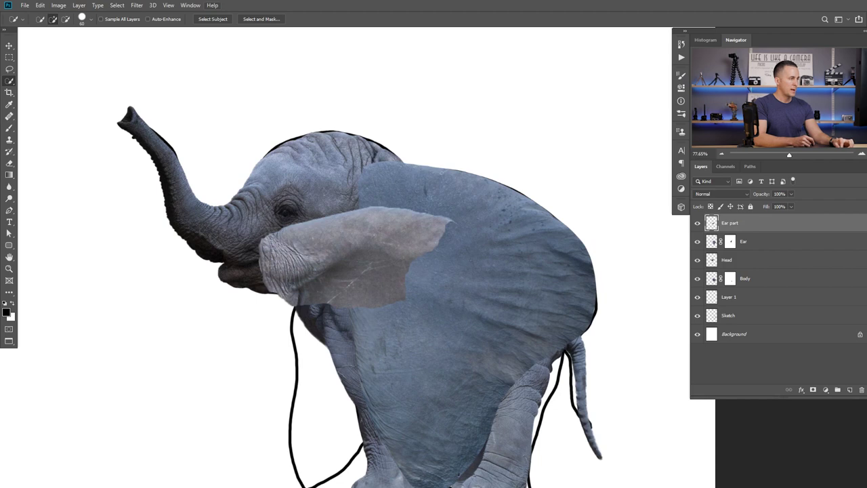
- Move the Ear part layer onto the upper front of the ear and scale it down to about 64%
{"action": "type", "text": "v"}
{"action": "left_click_drag", "start_coordinate": [363, 271], "coordinate": [456, 250]}
{"action": "left_click_drag", "start_coordinate": [411, 215], "coordinate": [411, 234]}
{"action": "key", "text": "ctrl+t"}
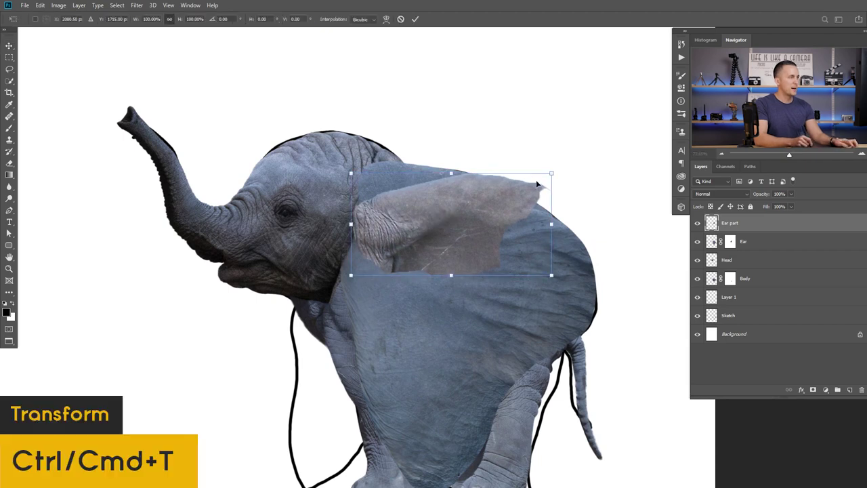
{"action": "left_click_drag", "start_coordinate": [551, 173], "coordinate": [520, 188]}
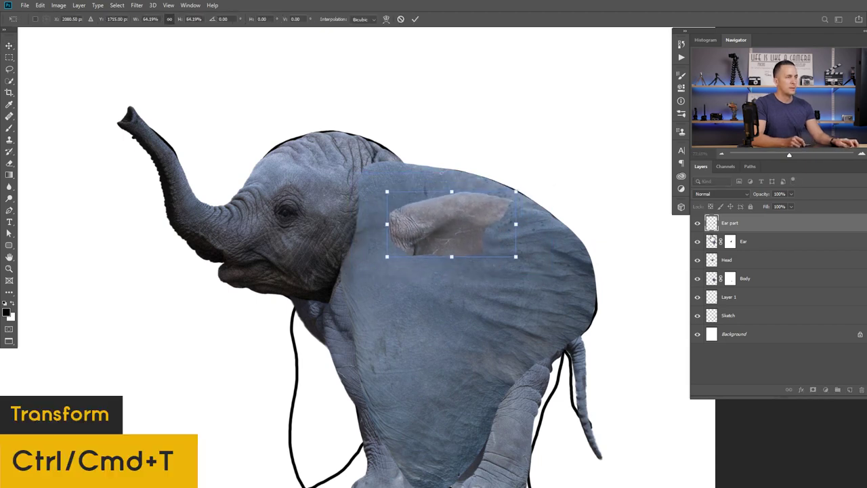
- Lower the Ear layer's opacity to 76% and make the Head layer semi-transparent as well to reveal the sketch
{"action": "left_click", "coordinate": [714, 240]}
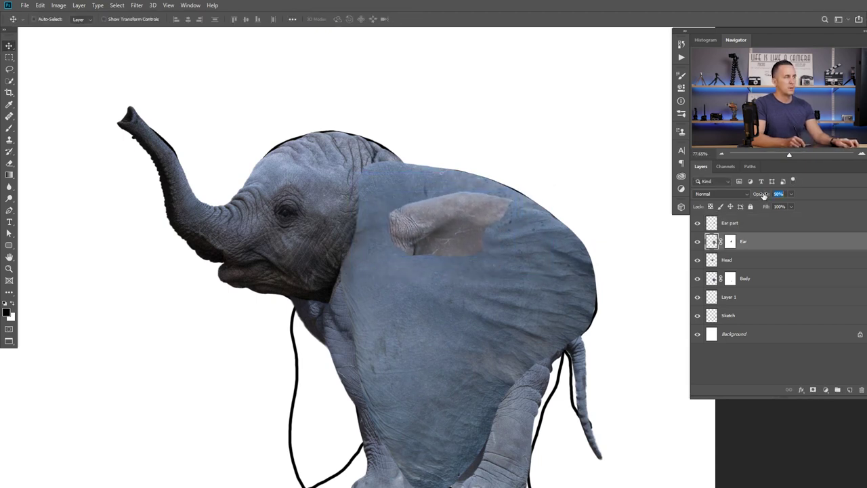
{"action": "left_click_drag", "start_coordinate": [763, 195], "coordinate": [757, 196]}
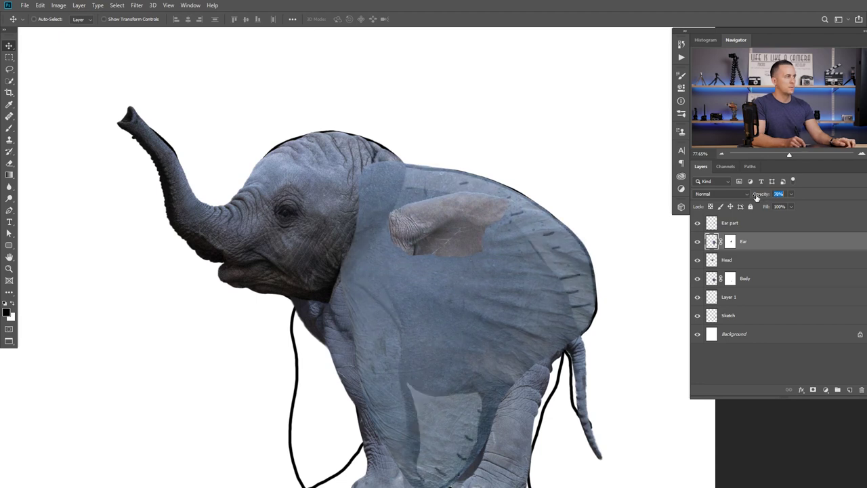
{"action": "left_click", "coordinate": [712, 260]}
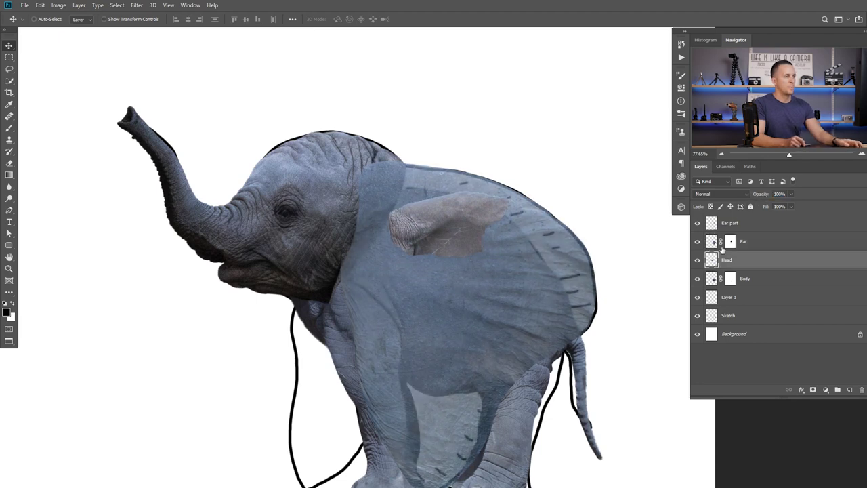
{"action": "left_click_drag", "start_coordinate": [764, 196], "coordinate": [738, 200]}
- Position the Ear part at the ear's base behind the head and rotate it about 20 degrees to follow the sketched top edge
{"action": "left_click_drag", "start_coordinate": [436, 214], "coordinate": [427, 193]}
{"action": "key", "text": "ctrl+t"}
{"action": "left_click_drag", "start_coordinate": [510, 160], "coordinate": [512, 195]}
{"action": "left_click_drag", "start_coordinate": [454, 197], "coordinate": [443, 191]}
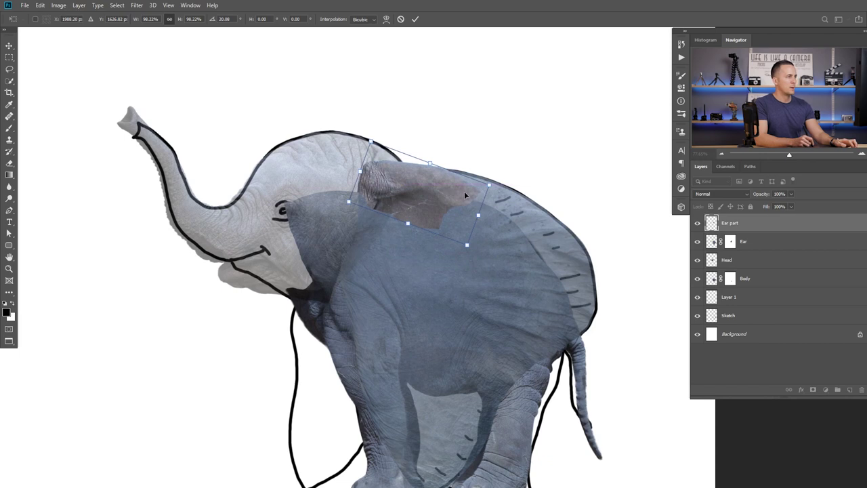
{"action": "key", "text": "Return"}
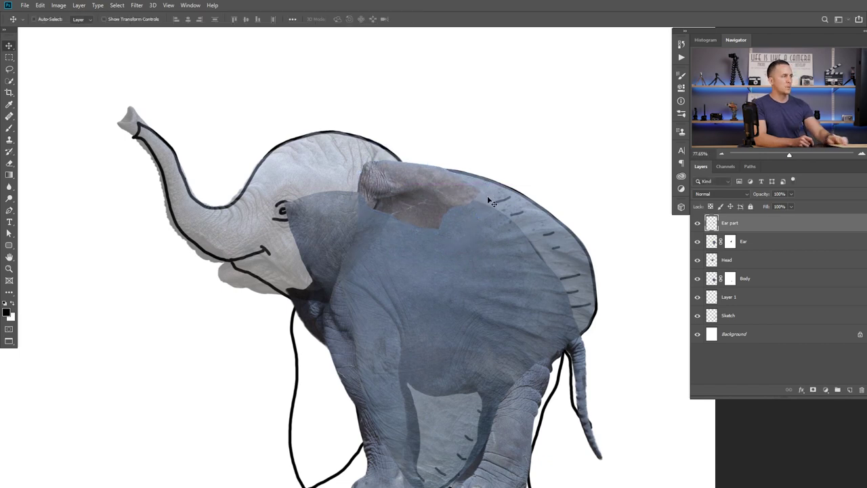
- Restore the Ear and Head layers to 100% opacity
{"action": "left_click", "coordinate": [714, 238]}
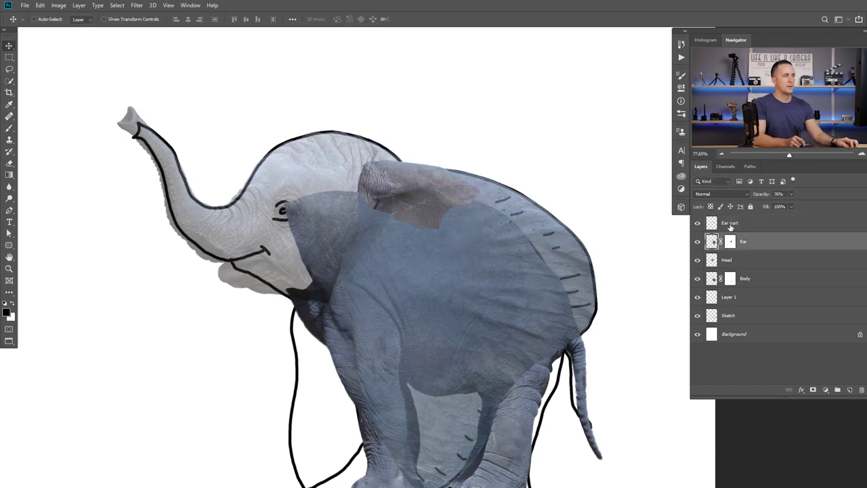
{"action": "left_click_drag", "start_coordinate": [759, 195], "coordinate": [803, 195]}
{"action": "left_click", "coordinate": [719, 259]}
{"action": "left_click", "coordinate": [712, 280]}
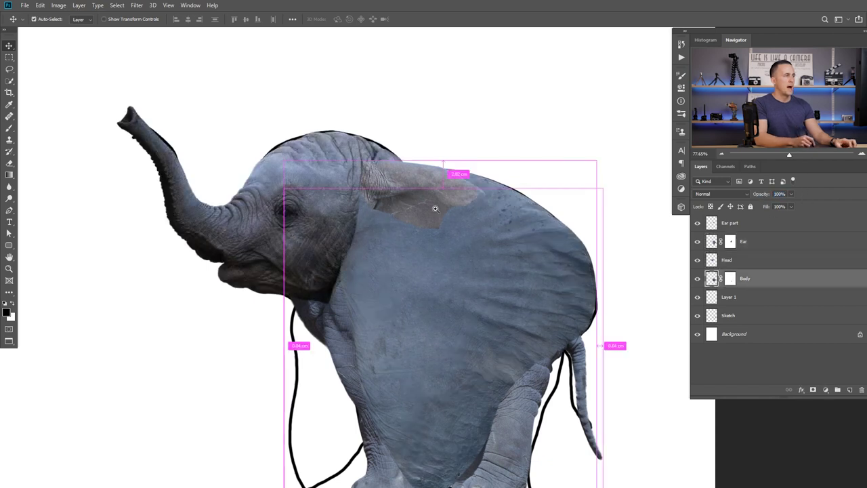
- Clip the Ear part layer to the Ear layer and add a layer mask to it
{"action": "scroll", "coordinate": [434, 207], "scroll_direction": "up", "scroll_amount": 5}
{"action": "left_click", "coordinate": [722, 225]}
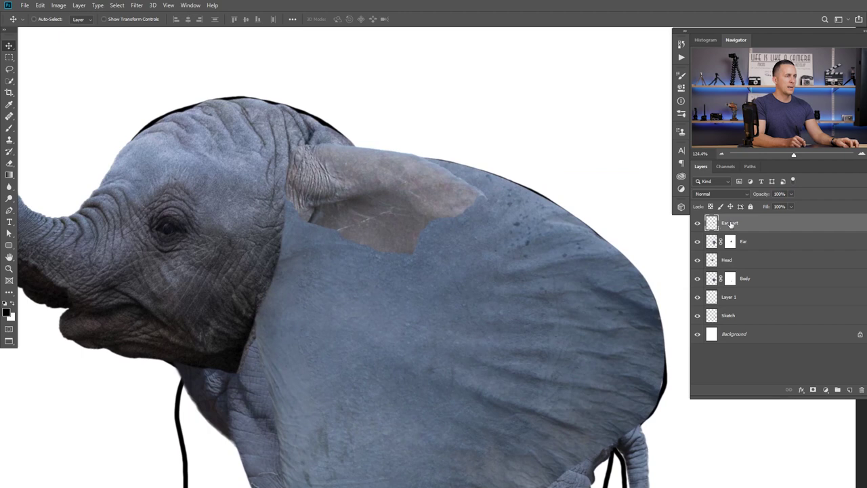
{"action": "left_click", "coordinate": [722, 231], "text": "alt"}
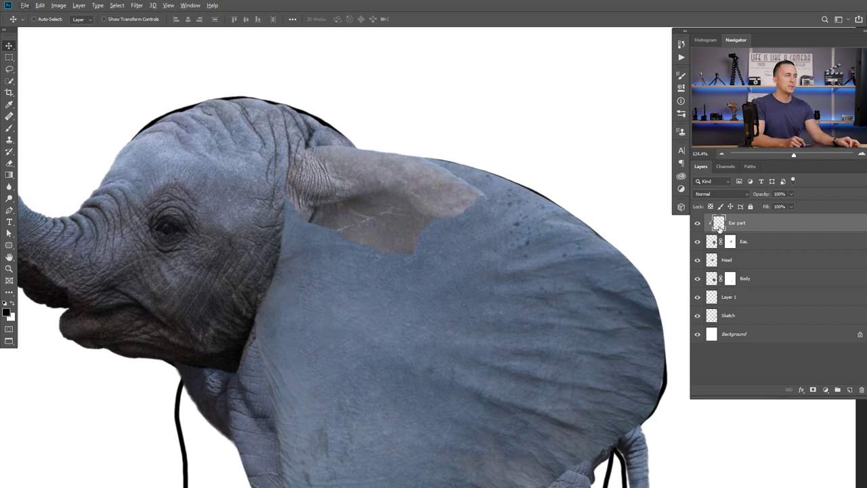
{"action": "left_click", "coordinate": [814, 391]}
- Blend the Ear part's hard edges into the ear by painting its mask with a soft black brush at 30% opacity
{"action": "key", "text": "b"}
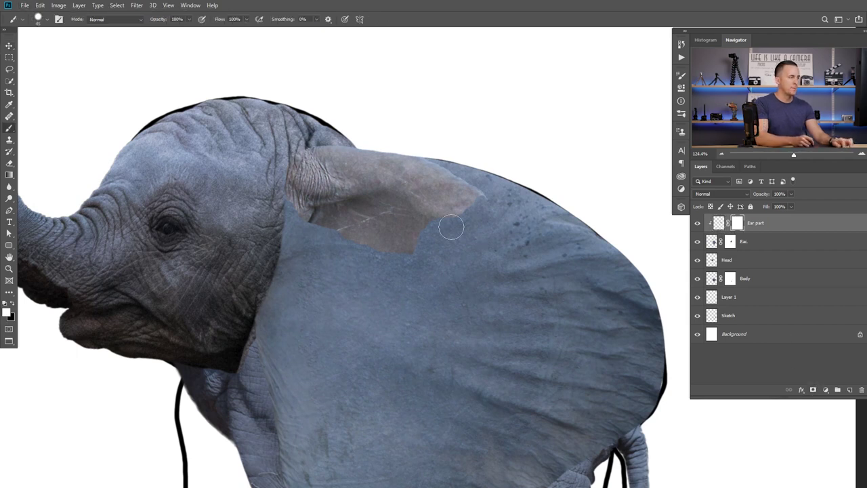
{"action": "scroll", "coordinate": [439, 231], "scroll_direction": "up", "scroll_amount": 2}
{"action": "key", "text": "x"}
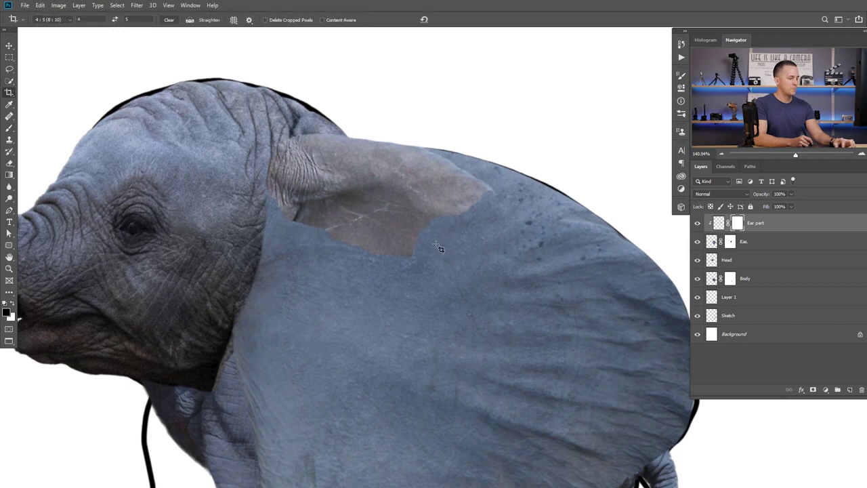
{"action": "right_click", "coordinate": [443, 246]}
{"action": "key", "text": "Return"}
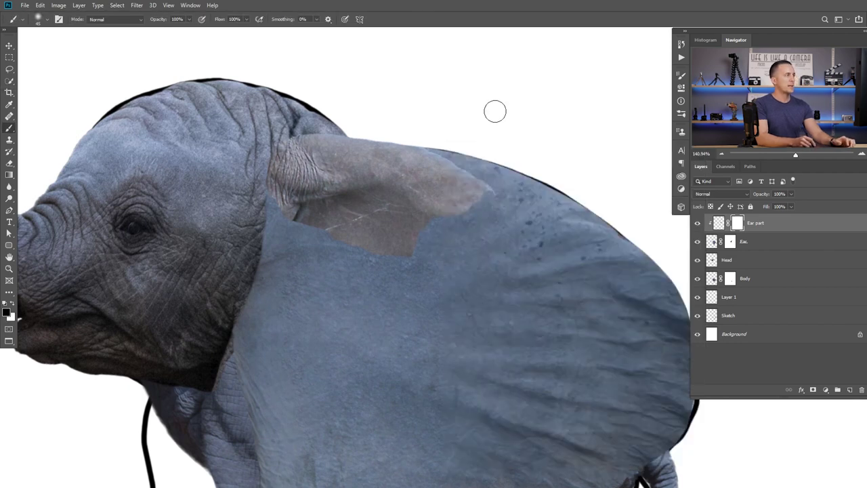
{"action": "key", "text": "3"}
{"action": "mouse_move", "coordinate": [471, 221]}
{"action": "left_mouse_down"}
{"action": "mouse_move", "coordinate": [490, 162]}
{"action": "mouse_move", "coordinate": [446, 233]}
{"action": "mouse_move", "coordinate": [469, 190]}
{"action": "mouse_move", "coordinate": [450, 144]}
{"action": "mouse_move", "coordinate": [414, 124]}
{"action": "mouse_move", "coordinate": [423, 135]}
{"action": "mouse_move", "coordinate": [365, 125]}
{"action": "mouse_move", "coordinate": [476, 159]}
{"action": "left_mouse_up"}
{"action": "mouse_move", "coordinate": [469, 253]}
{"action": "left_mouse_down"}
{"action": "mouse_move", "coordinate": [350, 269]}
{"action": "mouse_move", "coordinate": [332, 256]}
{"action": "mouse_move", "coordinate": [409, 255]}
{"action": "mouse_move", "coordinate": [329, 237]}
{"action": "mouse_move", "coordinate": [292, 248]}
{"action": "left_mouse_up"}
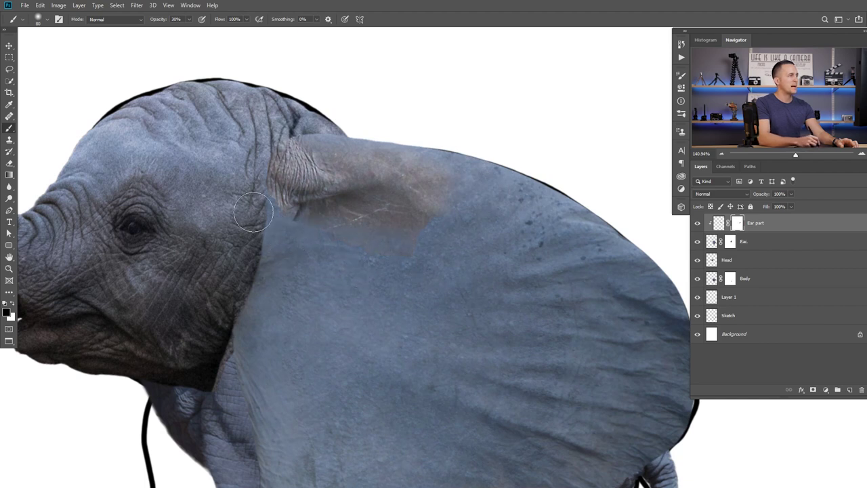
{"action": "mouse_move", "coordinate": [251, 222]}
{"action": "left_mouse_down"}
{"action": "mouse_move", "coordinate": [283, 231]}
{"action": "mouse_move", "coordinate": [300, 251]}
{"action": "mouse_move", "coordinate": [270, 239]}
{"action": "left_mouse_up"}
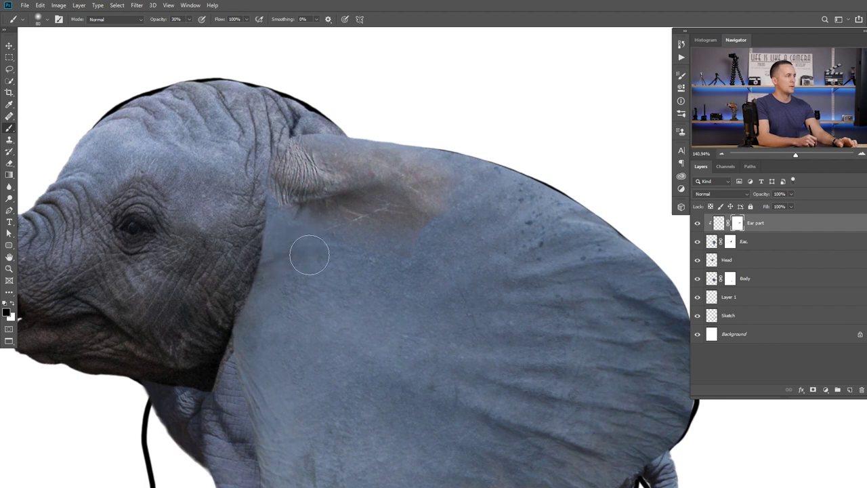
{"action": "scroll", "coordinate": [450, 260], "scroll_direction": "down", "scroll_amount": 3}
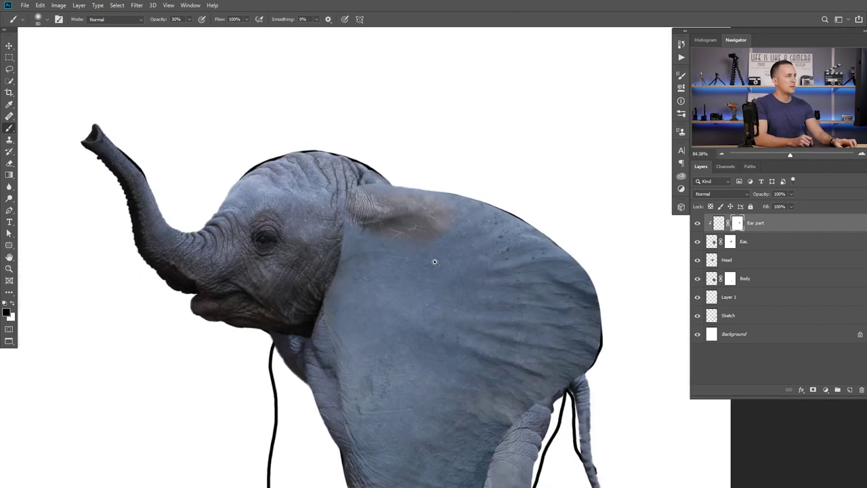
- Color-match the Ear part image to the ear with the Camera Raw filter: Temperature -15, Exposure -0.15, Saturation -18
{"action": "key", "text": "ctrl+2"}
{"action": "left_click", "coordinate": [136, 5]}
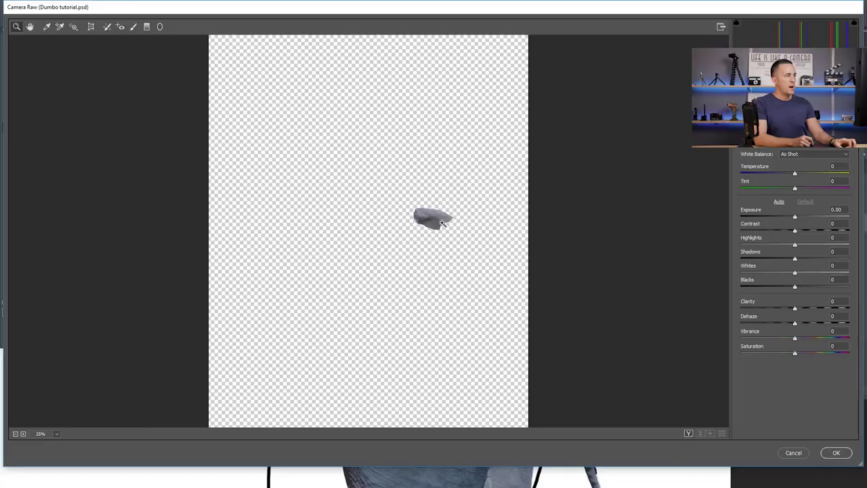
{"action": "left_click", "coordinate": [441, 223]}
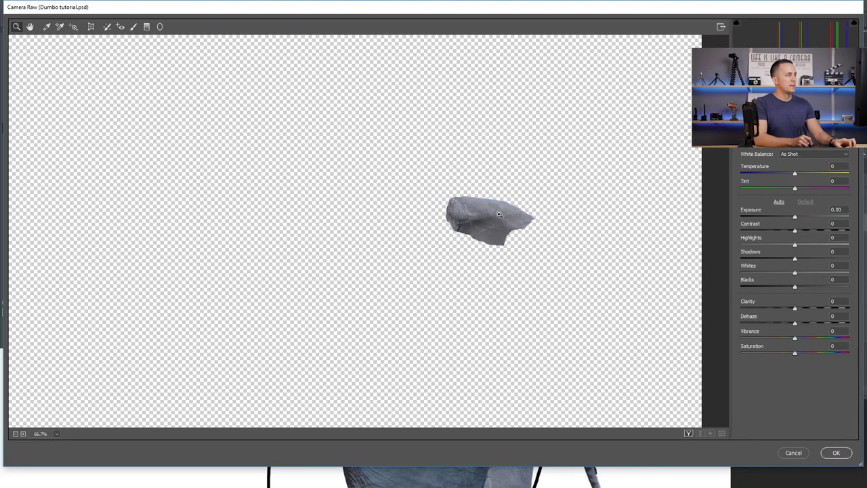
{"action": "left_click", "coordinate": [441, 208]}
{"action": "left_click_drag", "start_coordinate": [794, 175], "coordinate": [786, 174]}
{"action": "left_click_drag", "start_coordinate": [795, 218], "coordinate": [793, 219]}
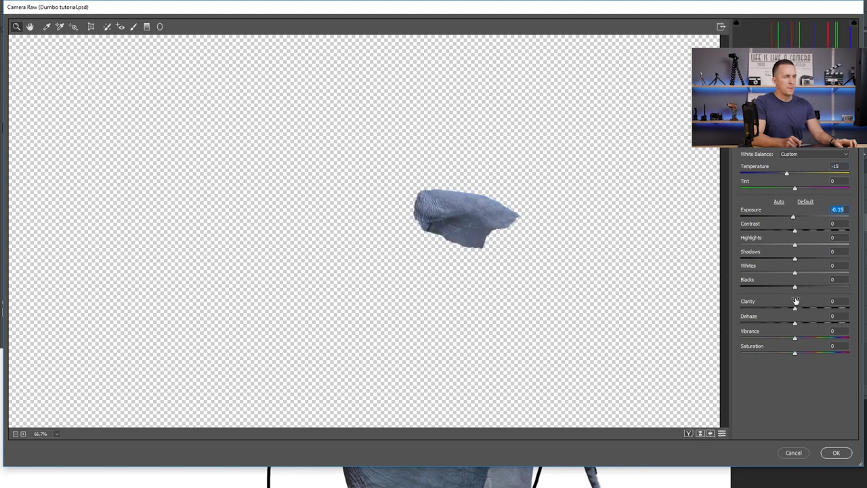
{"action": "left_click_drag", "start_coordinate": [796, 350], "coordinate": [786, 354]}
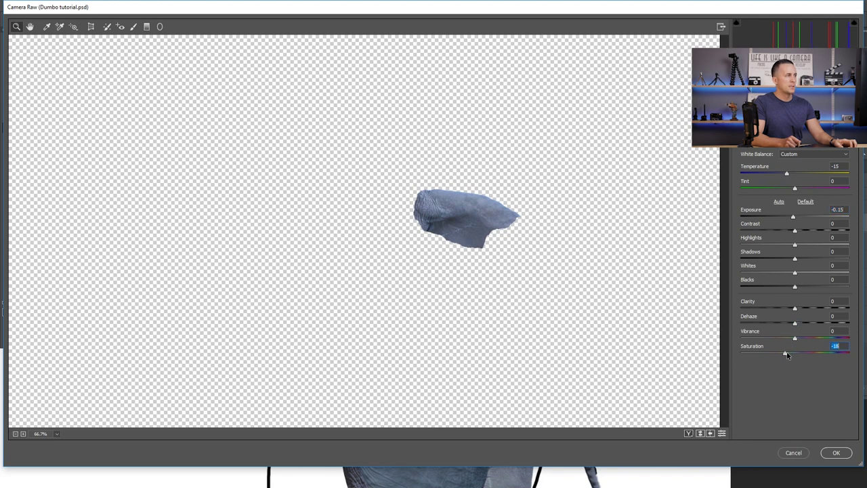
{"action": "left_click", "coordinate": [839, 455]}
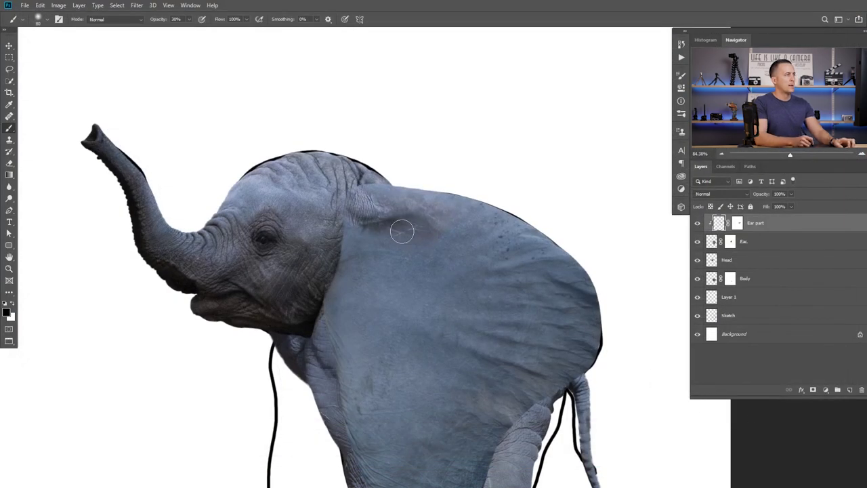
- Paint black on the Ear part mask, reducing the brush opacity to 20%, to fade its remaining lower and rear edges
{"action": "left_click_drag", "start_coordinate": [426, 254], "coordinate": [418, 255]}
{"action": "left_click", "coordinate": [418, 254], "text": "ctrl"}
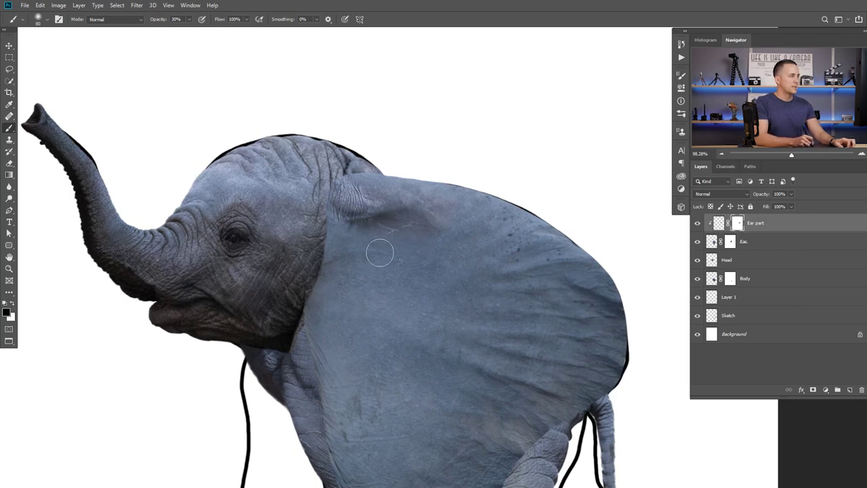
{"action": "key", "text": "2"}
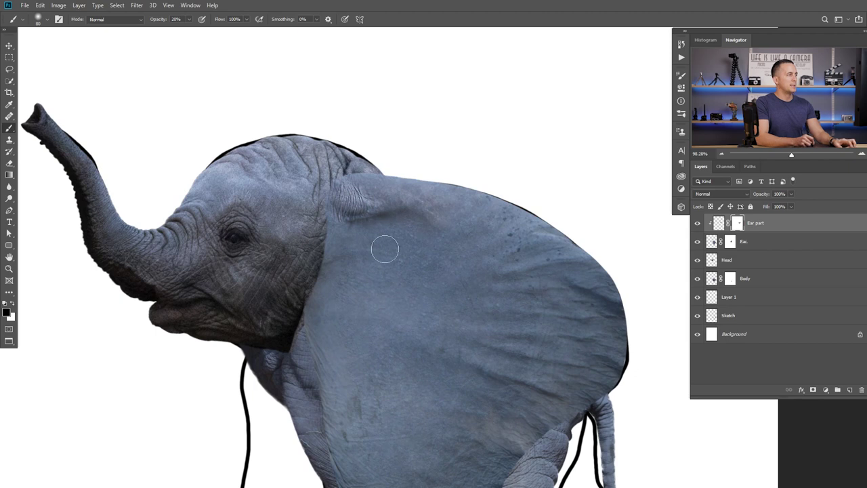
{"action": "scroll", "coordinate": [407, 269], "scroll_direction": "down", "scroll_amount": 5}
{"action": "scroll", "coordinate": [403, 263], "scroll_direction": "up", "scroll_amount": 6}
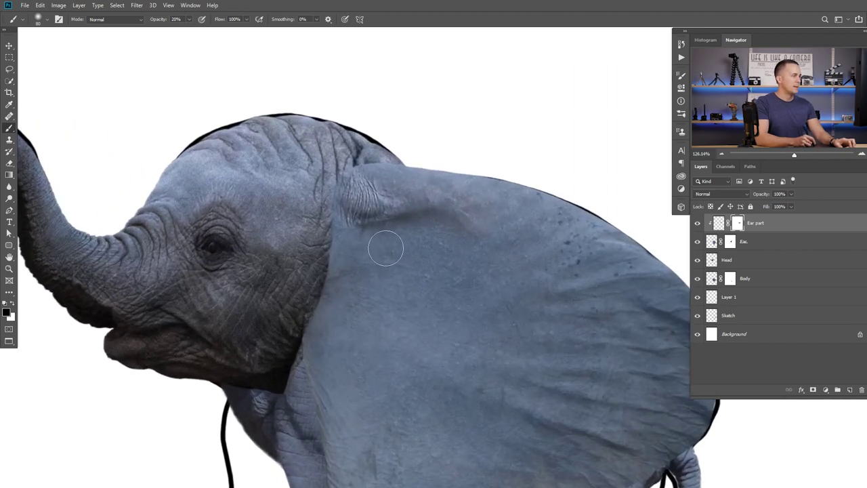
{"action": "scroll", "coordinate": [319, 257], "scroll_direction": "down", "scroll_amount": 3}
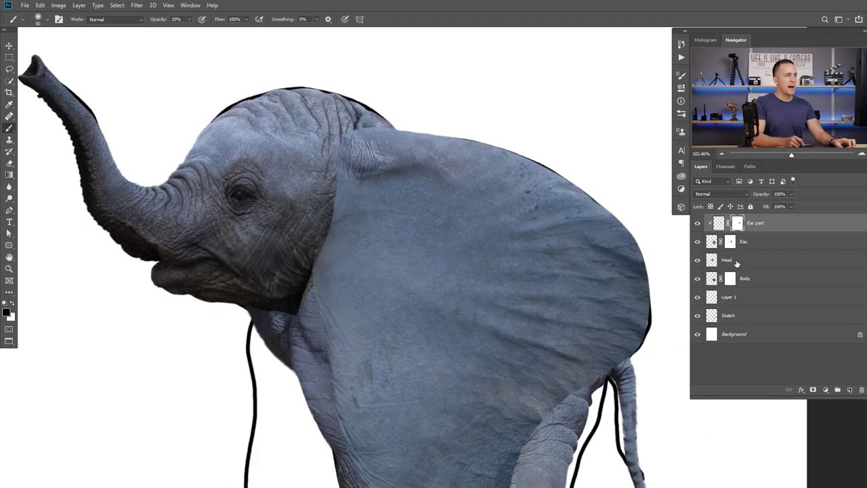
- Soften the ear's front edge against the head by painting black and white on the Ear layer mask at 20% opacity
{"action": "left_click", "coordinate": [729, 243]}
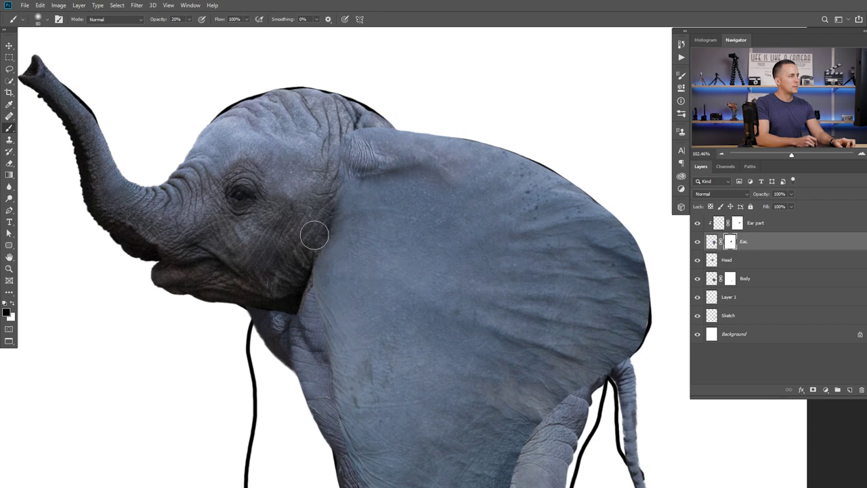
{"action": "key", "text": "x"}
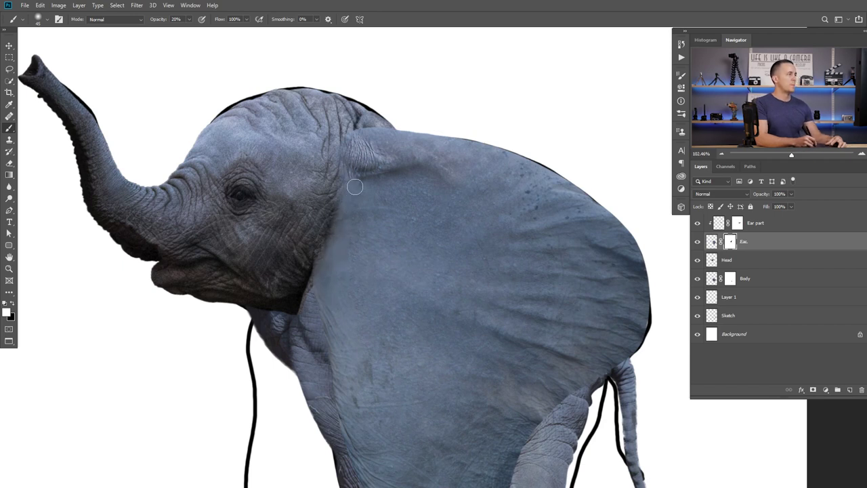
{"action": "left_click_drag", "start_coordinate": [351, 237], "coordinate": [374, 241]}
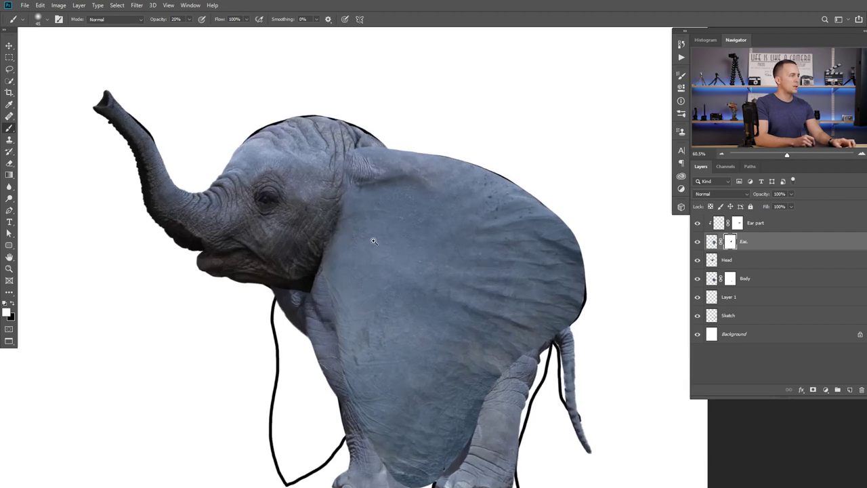
{"action": "scroll", "coordinate": [357, 228], "scroll_direction": "up", "scroll_amount": 2}
{"action": "scroll", "coordinate": [350, 199], "scroll_direction": "down", "scroll_amount": 4}
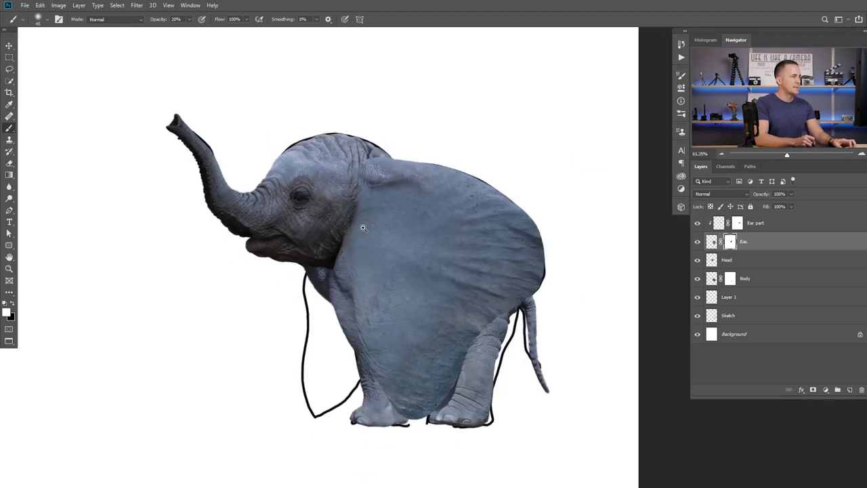
{"action": "scroll", "coordinate": [398, 314], "scroll_direction": "up", "scroll_amount": 3}
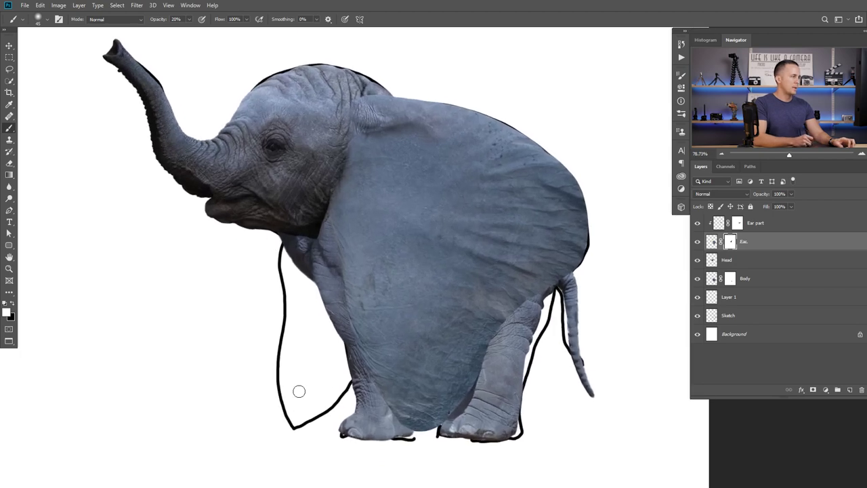
- Hide the Sketch layer and inspect the assembled elephant without its outlines
{"action": "left_click", "coordinate": [698, 317]}
{"action": "scroll", "coordinate": [442, 277], "scroll_direction": "down", "scroll_amount": 2}
{"action": "scroll", "coordinate": [420, 271], "scroll_direction": "up", "scroll_amount": 2}
{"action": "scroll", "coordinate": [414, 225], "scroll_direction": "down", "scroll_amount": 2}
{"action": "scroll", "coordinate": [414, 225], "scroll_direction": "up", "scroll_amount": 4}
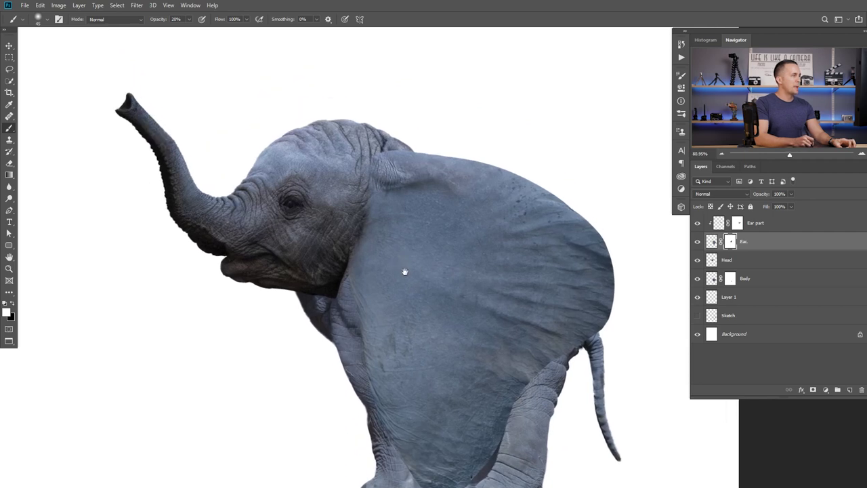
{"action": "scroll", "coordinate": [393, 183], "scroll_direction": "down", "scroll_amount": 4}
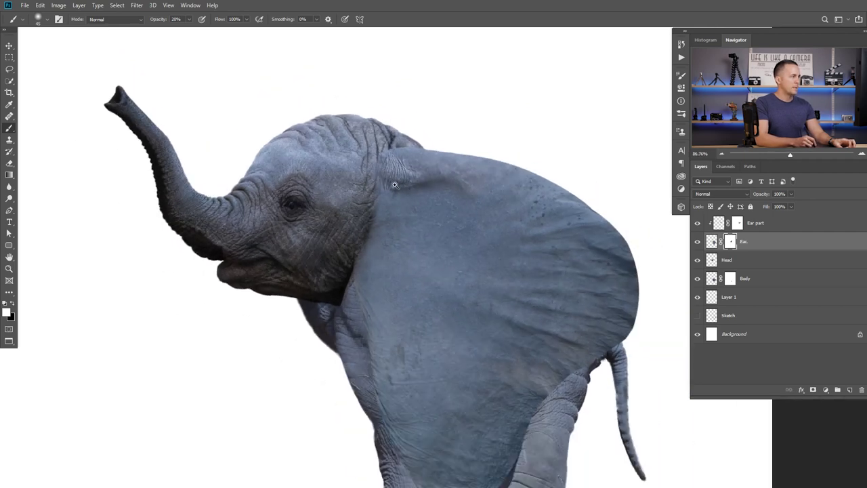
{"action": "scroll", "coordinate": [411, 231], "scroll_direction": "down", "scroll_amount": 1}
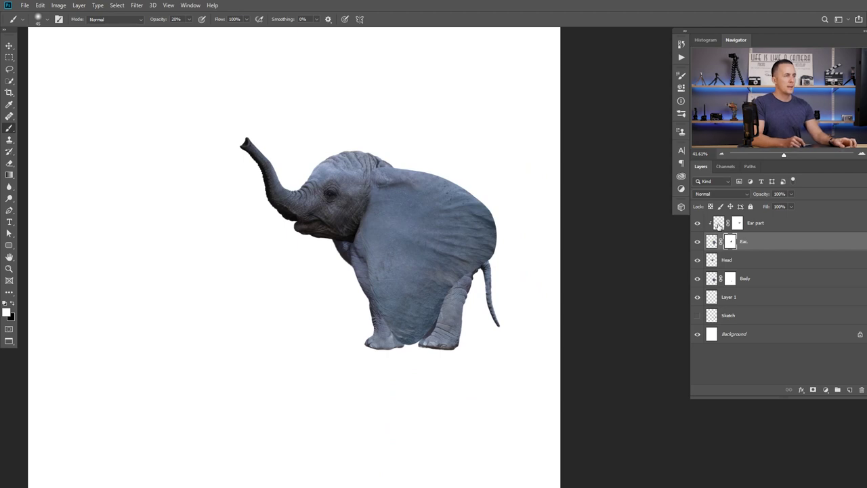
- Add a Hue/Saturation adjustment clipped to the Ear layer and set its Saturation to -28
{"action": "left_click", "coordinate": [718, 226]}
{"action": "scroll", "coordinate": [430, 228], "scroll_direction": "up", "scroll_amount": 4}
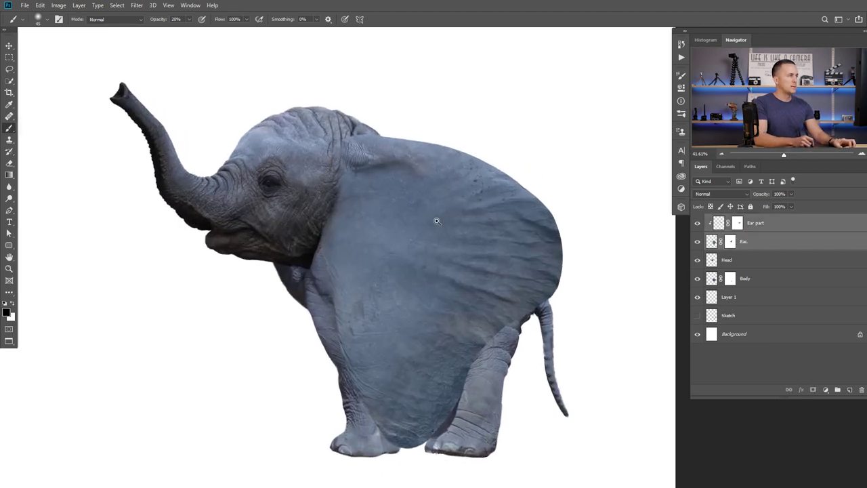
{"action": "left_click", "coordinate": [717, 226]}
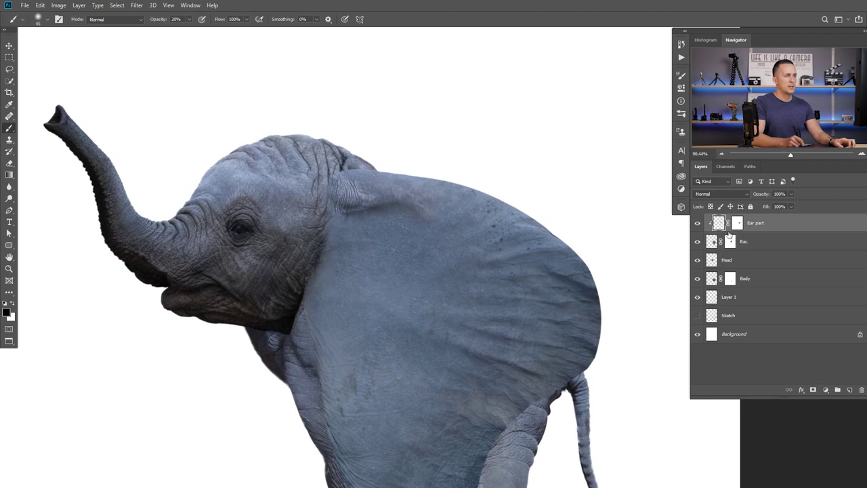
{"action": "left_click", "coordinate": [827, 390]}
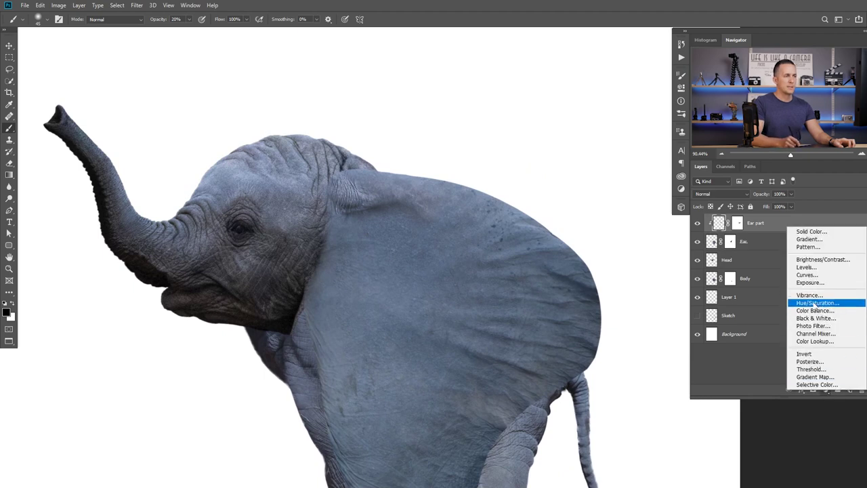
{"action": "left_click", "coordinate": [715, 240]}
{"action": "left_click", "coordinate": [716, 242]}
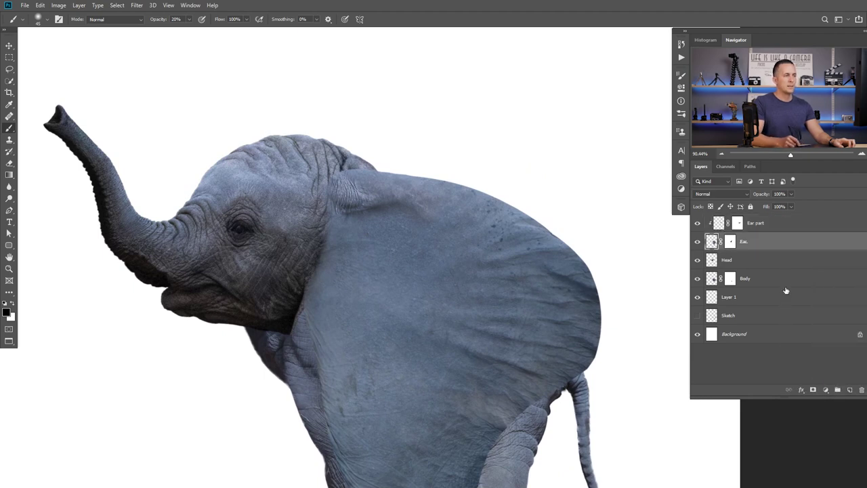
{"action": "left_click", "coordinate": [829, 390]}
{"action": "left_click", "coordinate": [822, 299]}
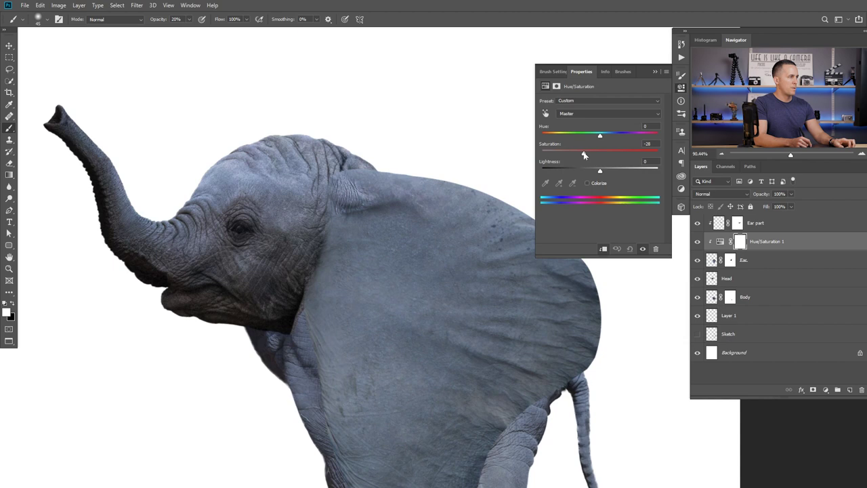
- Set the Hue of the ear's Hue/Saturation adjustment to +6 and check the ear color against the head and body
{"action": "scroll", "coordinate": [414, 262], "scroll_direction": "down", "scroll_amount": 5}
{"action": "left_click_drag", "start_coordinate": [407, 240], "coordinate": [544, 164]}
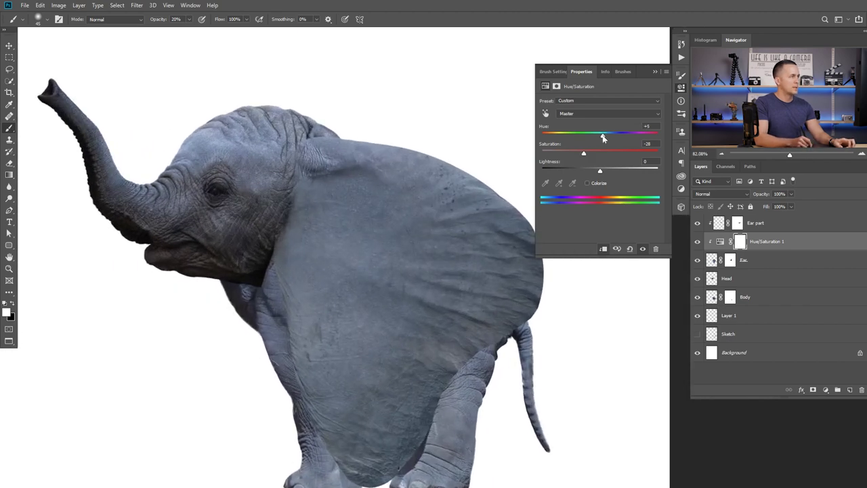
{"action": "left_click_drag", "start_coordinate": [354, 184], "coordinate": [380, 164]}
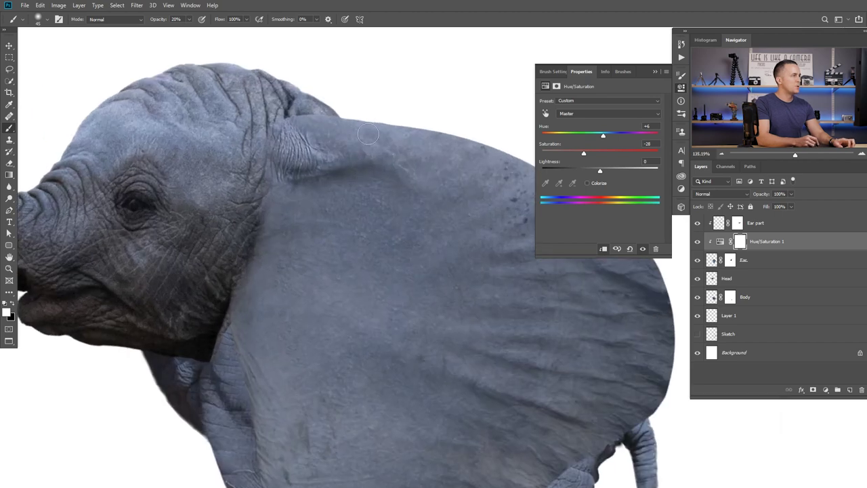
{"action": "left_click_drag", "start_coordinate": [399, 202], "coordinate": [338, 204]}
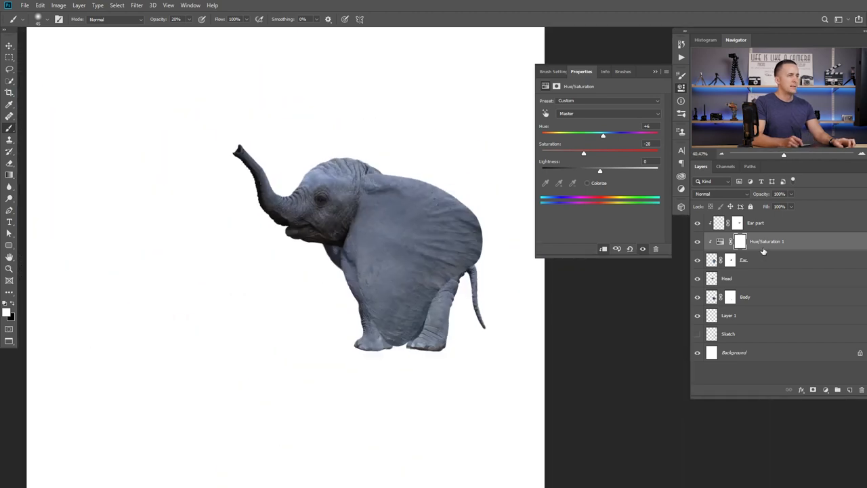
- Group the Ear part, Hue/Saturation 1 and Ear layers and name the group Ear
{"action": "left_click", "coordinate": [720, 227]}
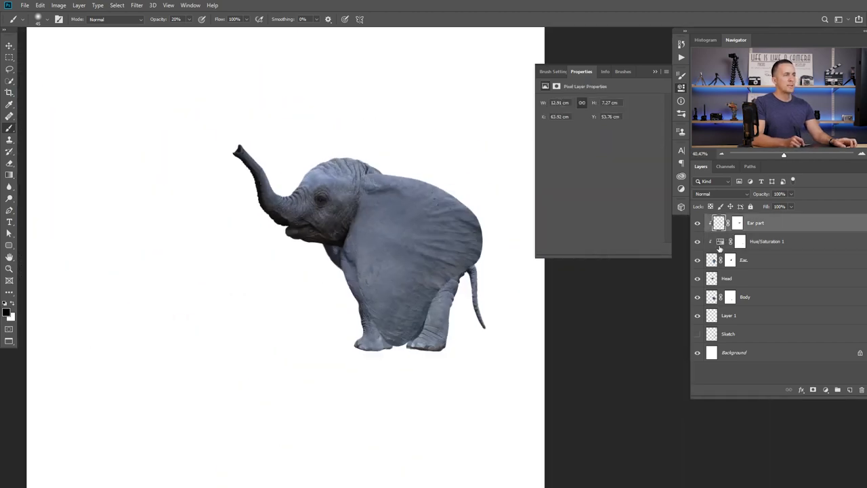
{"action": "left_click", "coordinate": [713, 262], "text": "shift"}
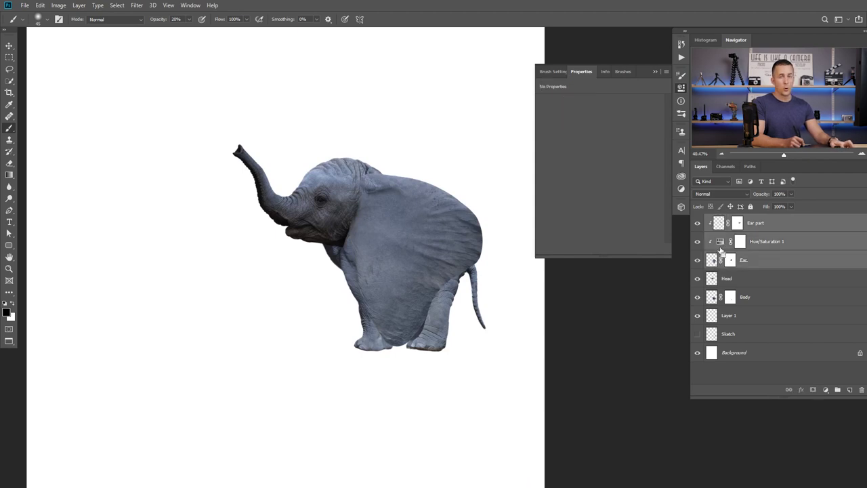
{"action": "key", "text": "ctrl+g"}
{"action": "double_click", "coordinate": [732, 220]}
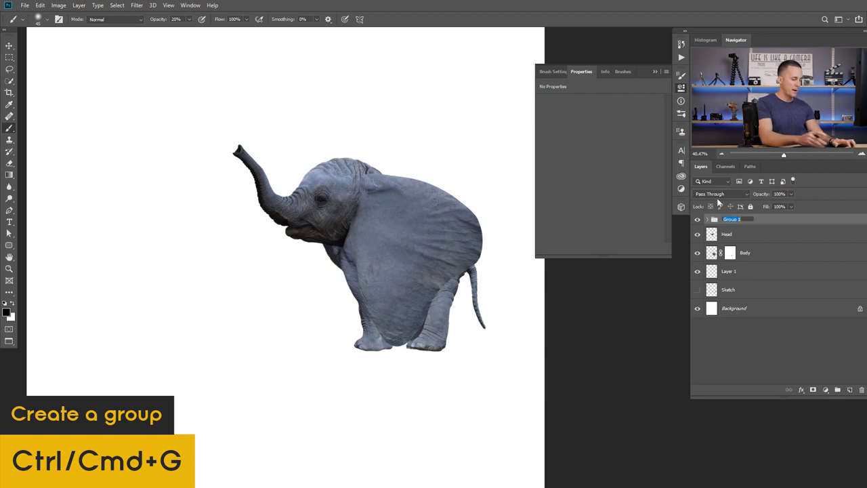
{"action": "type", "text": "Ear"}
{"action": "key", "text": "Return"}
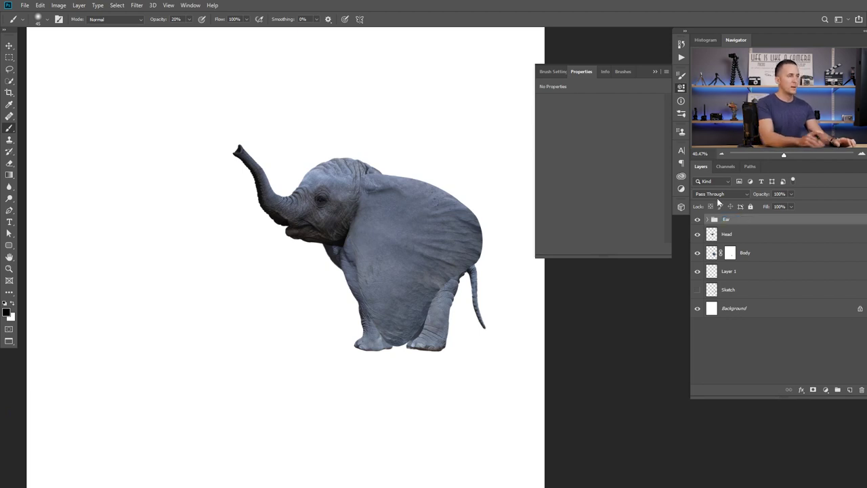
{"action": "left_click", "coordinate": [711, 236]}
{"action": "scroll", "coordinate": [346, 193], "scroll_direction": "up", "scroll_amount": 3}
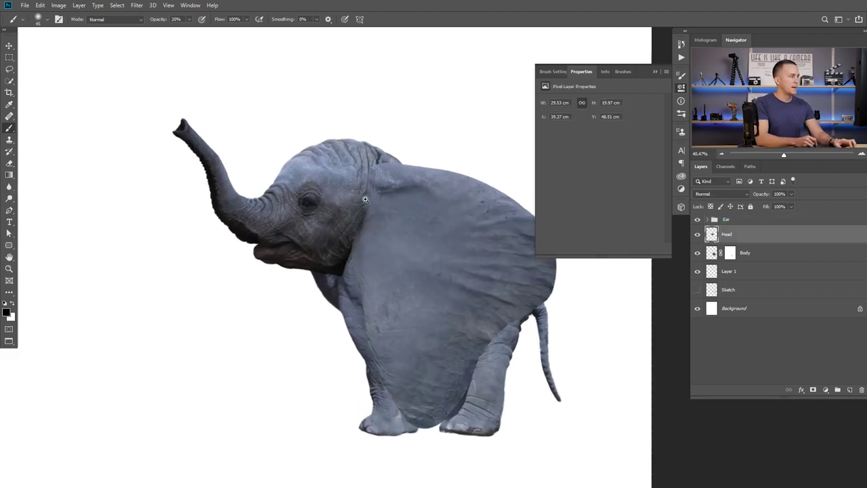
{"action": "left_click", "coordinate": [655, 71]}
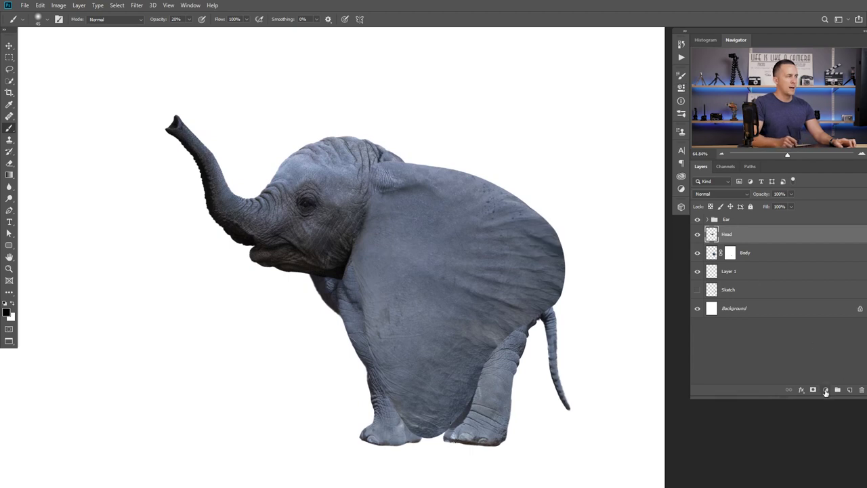
{"action": "left_click_drag", "start_coordinate": [408, 278], "coordinate": [340, 176]}
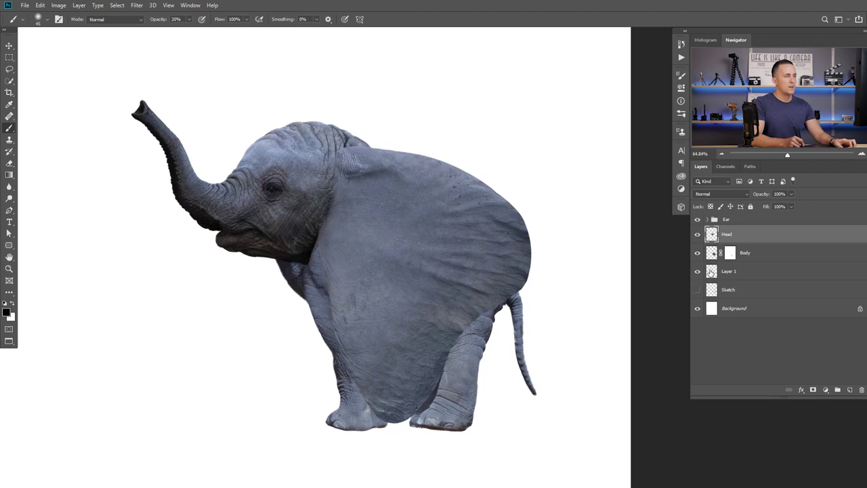
- Isolate Layer 1 to check its contents, restore the other layers and delete it
{"action": "left_click", "coordinate": [713, 254]}
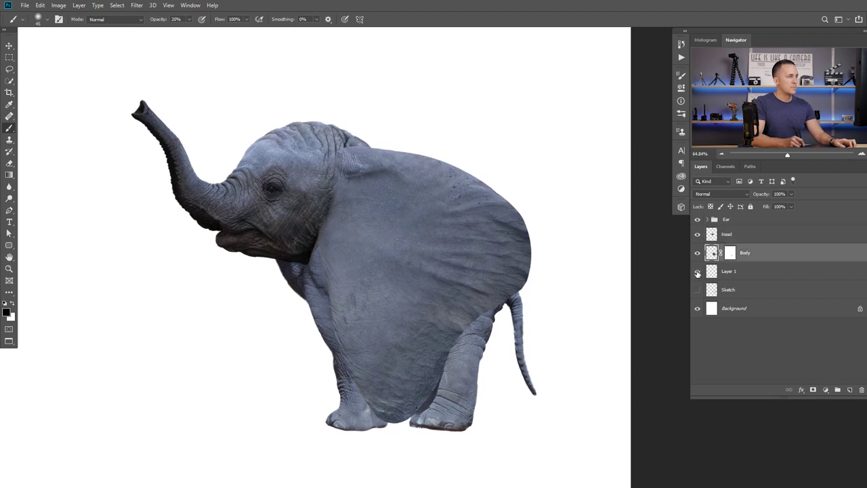
{"action": "left_click", "coordinate": [697, 272], "text": "alt"}
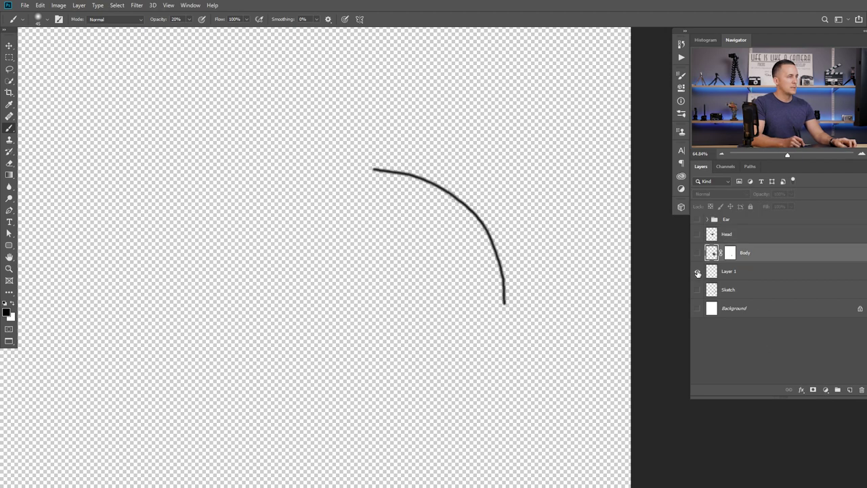
{"action": "left_click", "coordinate": [698, 272], "text": "alt"}
{"action": "left_click", "coordinate": [720, 274]}
{"action": "key", "text": "Delete"}
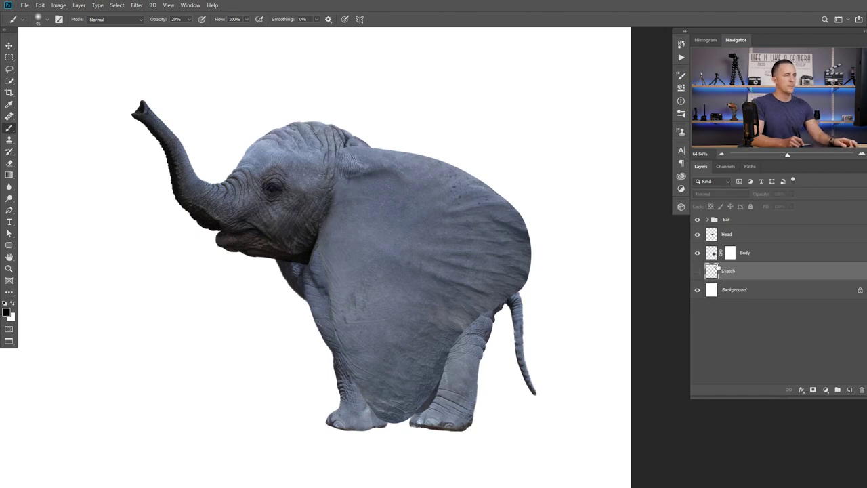
- Try darkening the Body layer with a clipped Brightness/Contrast adjustment at Brightness -46, and delete the adjustment
{"action": "left_click", "coordinate": [716, 259]}
{"action": "left_click", "coordinate": [826, 392]}
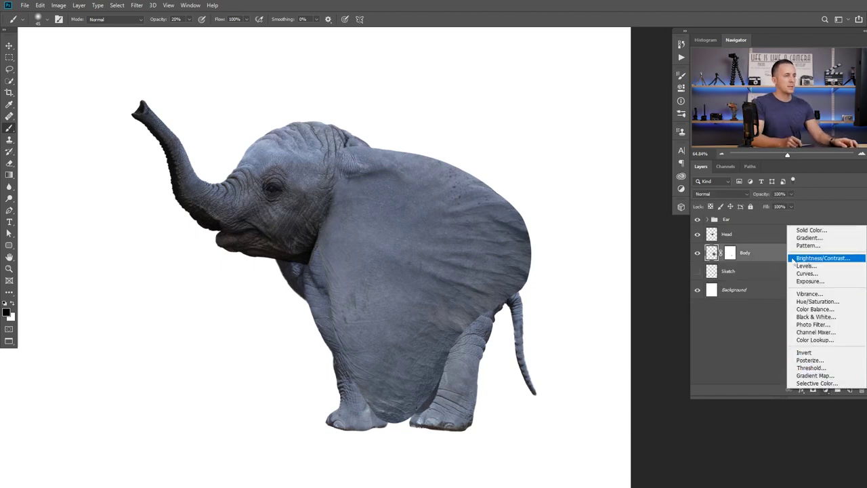
{"action": "left_click", "coordinate": [821, 258]}
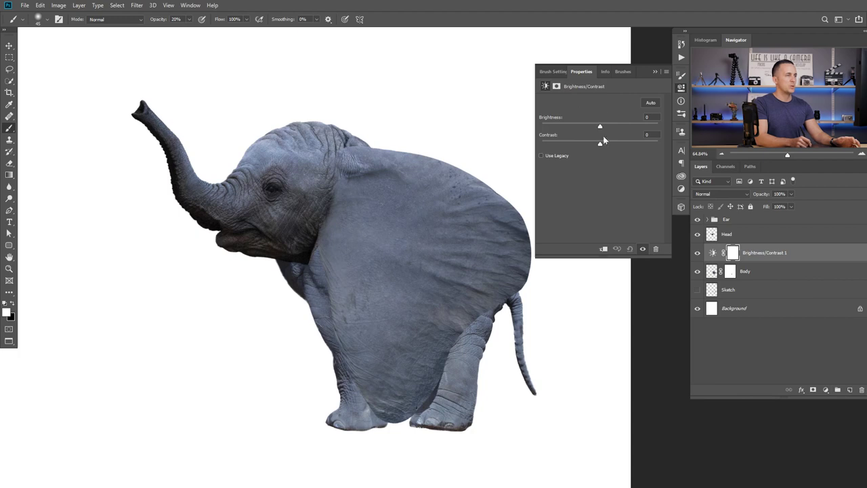
{"action": "left_click", "coordinate": [604, 249]}
{"action": "left_click_drag", "start_coordinate": [600, 127], "coordinate": [578, 126]}
{"action": "left_click_drag", "start_coordinate": [730, 253], "coordinate": [861, 389]}
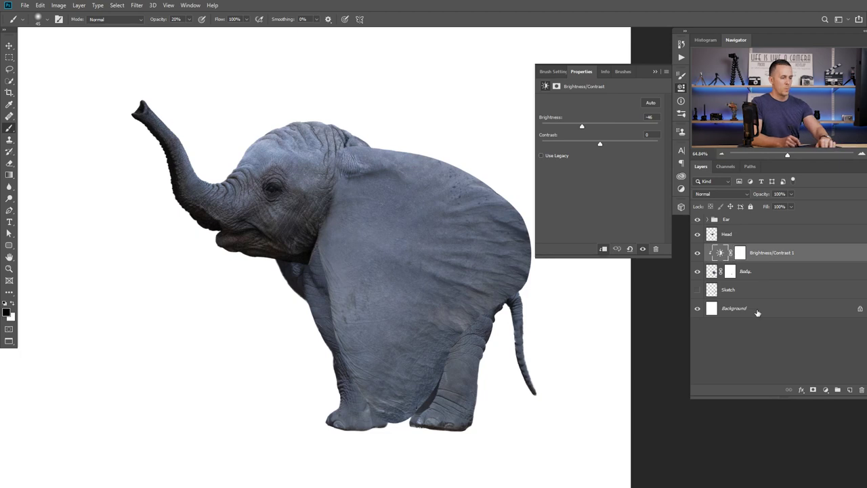
- Add an Exposure adjustment clipped to the Body layer and set its Exposure to -2.72
{"action": "left_click", "coordinate": [826, 389]}
{"action": "left_click", "coordinate": [803, 283]}
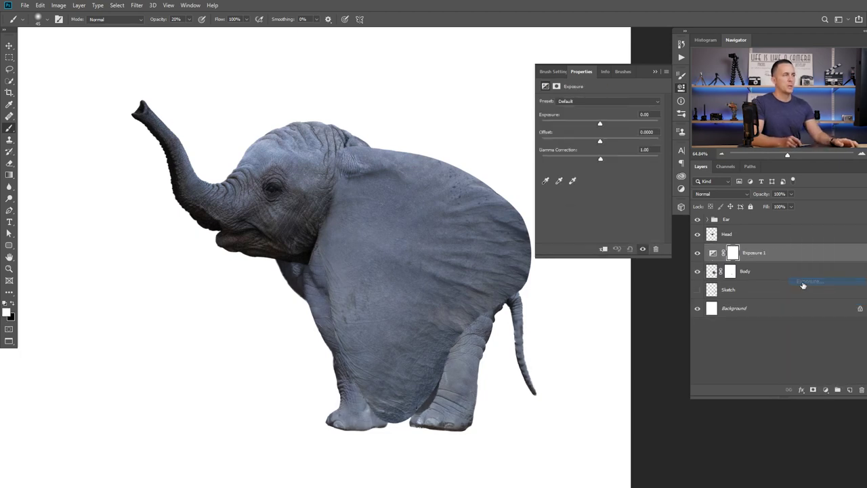
{"action": "left_click", "coordinate": [617, 250]}
{"action": "left_click_drag", "start_coordinate": [598, 124], "coordinate": [577, 127]}
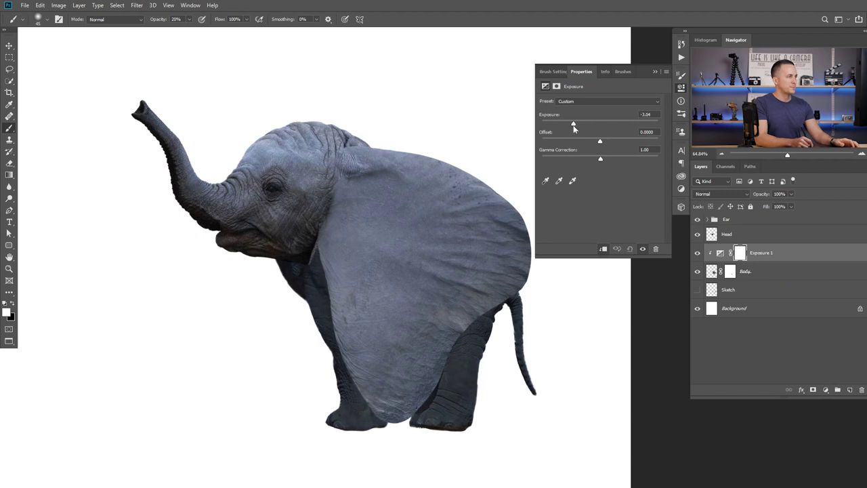
{"action": "left_click_drag", "start_coordinate": [579, 126], "coordinate": [577, 125]}
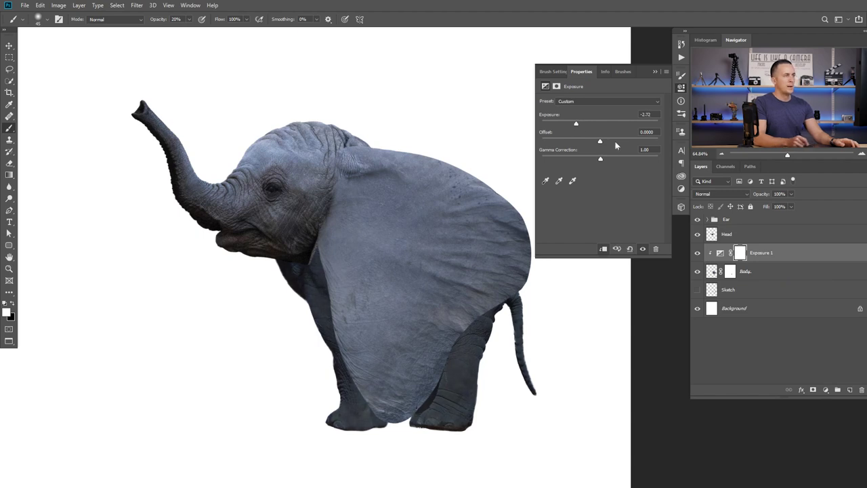
- Invert the Exposure adjustment's mask to black to hide the darkening from the whole body
{"action": "left_click", "coordinate": [740, 253]}
{"action": "left_click", "coordinate": [654, 72]}
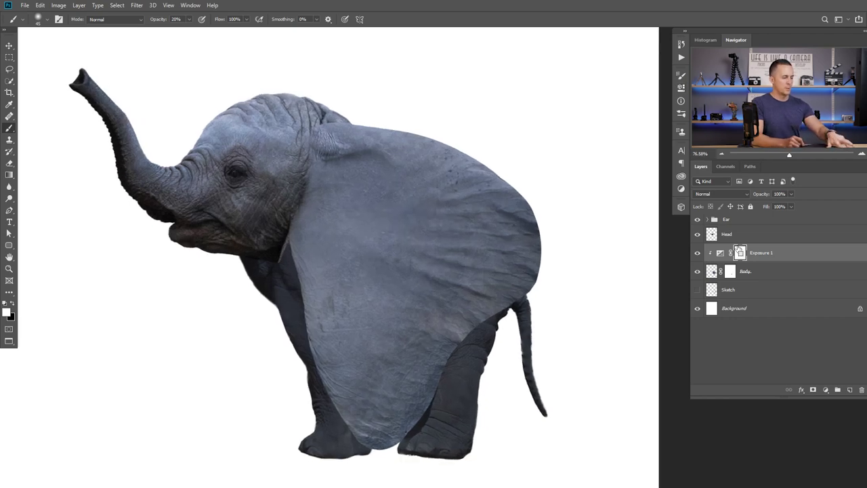
{"action": "key", "text": "ctrl+i"}
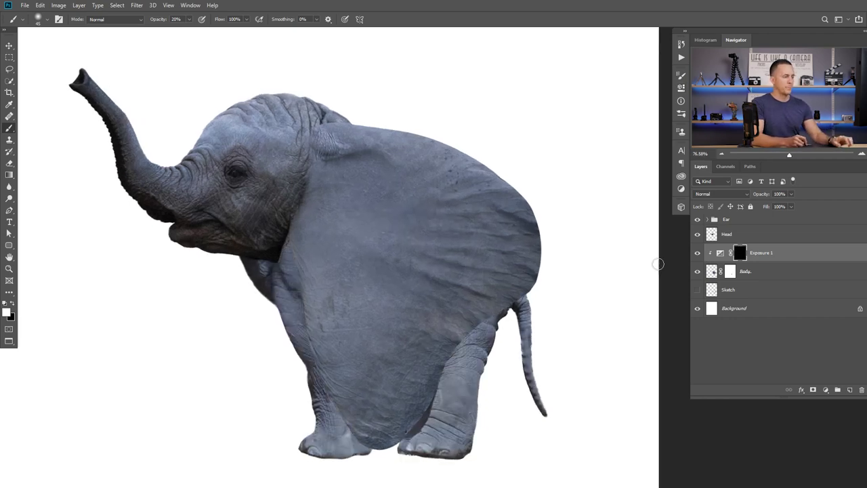
- Paint white on the Exposure mask with a soft brush to cast the ear's shadow on the rear leg along the ear's edge
{"action": "right_click", "coordinate": [460, 310]}
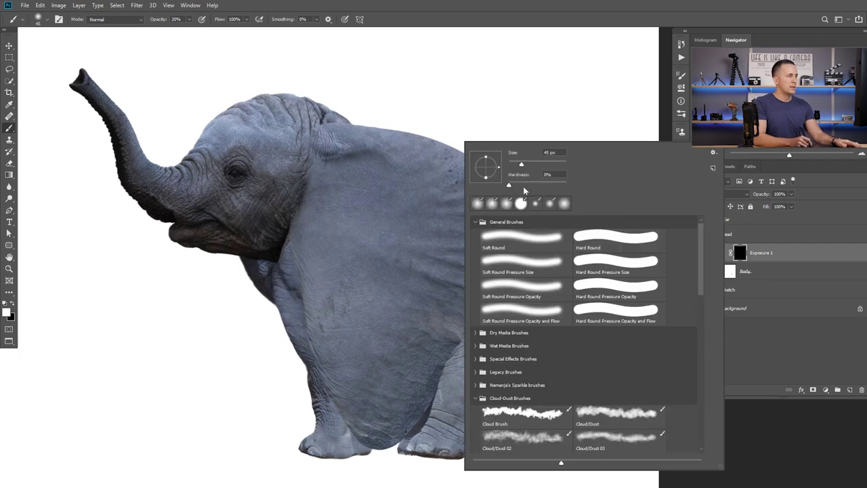
{"action": "key", "text": "Return"}
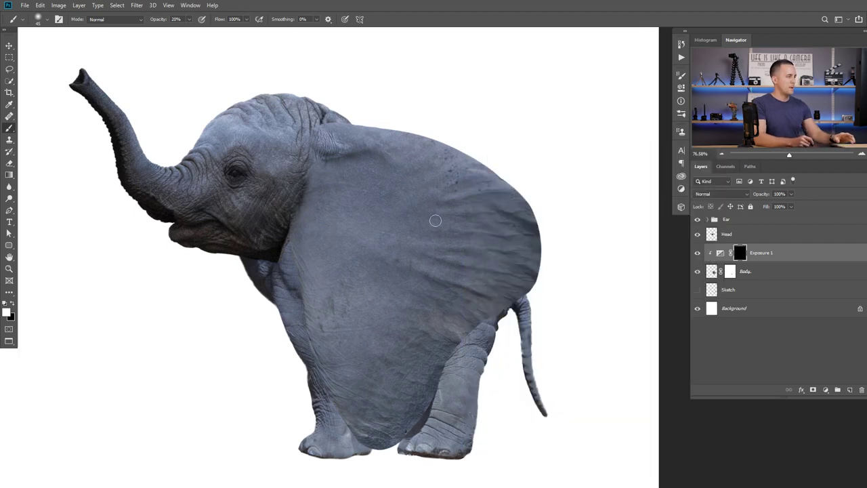
{"action": "key", "text": "]"}
{"action": "key", "text": "]"}
{"action": "key", "text": "]"}
{"action": "key", "text": "]"}
{"action": "key", "text": "]"}
{"action": "key", "text": "]"}
{"action": "key", "text": "]"}
{"action": "key", "text": "]"}
{"action": "key", "text": "]"}
{"action": "key", "text": "]"}
{"action": "mouse_move", "coordinate": [482, 310]}
{"action": "left_mouse_down"}
{"action": "mouse_move", "coordinate": [451, 387]}
{"action": "mouse_move", "coordinate": [482, 299]}
{"action": "left_mouse_up"}
{"action": "key", "text": "["}
{"action": "key", "text": "["}
{"action": "key", "text": "["}
{"action": "key", "text": "["}
{"action": "left_click_drag", "start_coordinate": [432, 387], "coordinate": [408, 439]}
{"action": "mouse_move", "coordinate": [425, 406]}
{"action": "left_mouse_down"}
{"action": "mouse_move", "coordinate": [443, 366]}
{"action": "mouse_move", "coordinate": [405, 443]}
{"action": "mouse_move", "coordinate": [458, 341]}
{"action": "left_mouse_up"}
{"action": "key", "text": "["}
{"action": "key", "text": "["}
{"action": "key", "text": "["}
{"action": "key", "text": "["}
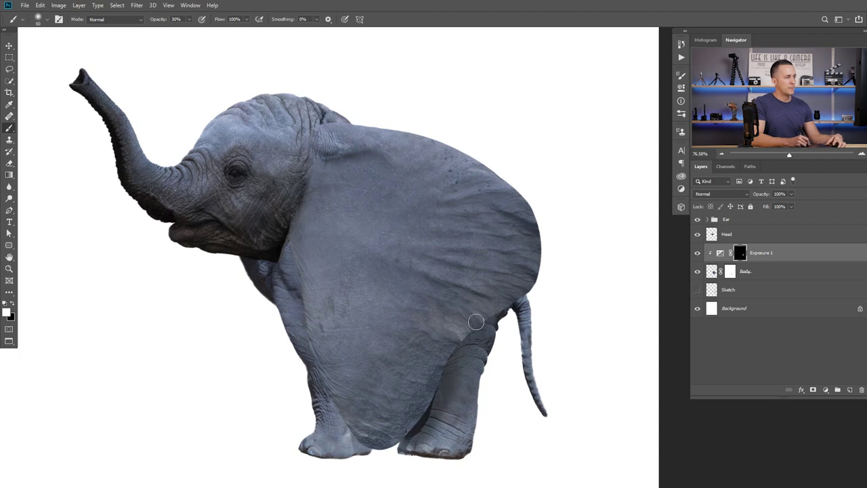
- Deepen the shadow by setting the Exposure adjustment to -5.99, and make its mask active again
{"action": "double_click", "coordinate": [721, 252]}
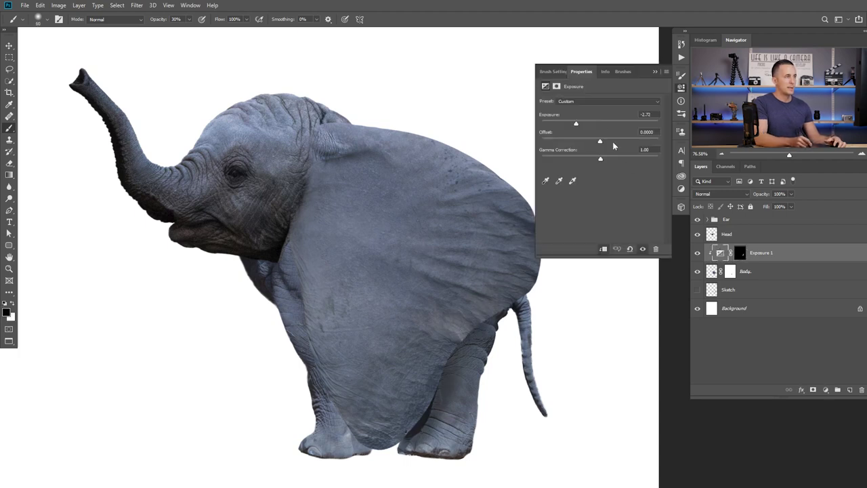
{"action": "left_click_drag", "start_coordinate": [576, 126], "coordinate": [561, 128]}
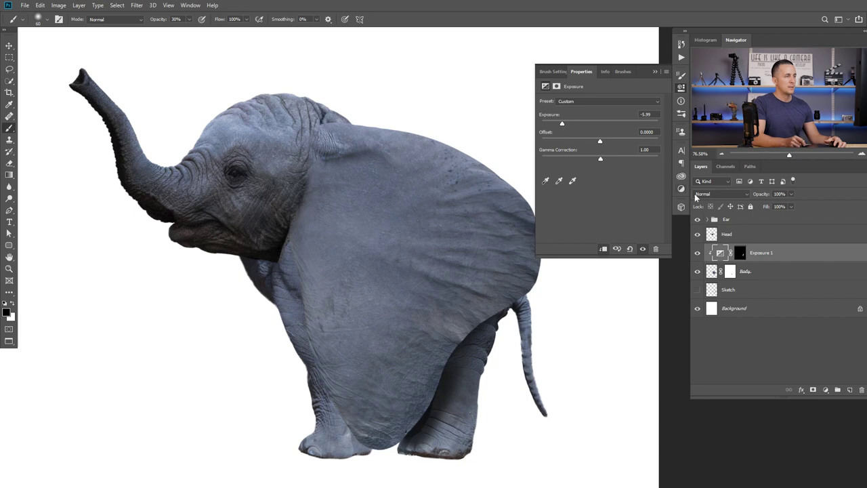
{"action": "left_click", "coordinate": [737, 255]}
{"action": "left_click", "coordinate": [655, 71]}
- Refine the rear leg's shadow on the Exposure mask at 30% opacity, using black to lighten the leg's outer edge
{"action": "left_click_drag", "start_coordinate": [482, 357], "coordinate": [508, 354]}
{"action": "mouse_move", "coordinate": [496, 348]}
{"action": "left_mouse_down"}
{"action": "mouse_move", "coordinate": [499, 265]}
{"action": "mouse_move", "coordinate": [476, 366]}
{"action": "left_mouse_up"}
{"action": "key", "text": "x"}
{"action": "key", "text": "bracketright"}
{"action": "key", "text": "bracketright"}
{"action": "key", "text": "bracketright"}
{"action": "key", "text": "bracketright"}
{"action": "mouse_move", "coordinate": [514, 254]}
{"action": "left_mouse_down"}
{"action": "mouse_move", "coordinate": [453, 398]}
{"action": "mouse_move", "coordinate": [505, 284]}
{"action": "mouse_move", "coordinate": [463, 397]}
{"action": "mouse_move", "coordinate": [534, 214]}
{"action": "mouse_move", "coordinate": [515, 271]}
{"action": "left_mouse_up"}
{"action": "key", "text": "bracketleft"}
{"action": "key", "text": "bracketleft"}
{"action": "key", "text": "bracketleft"}
{"action": "key", "text": "bracketleft"}
{"action": "key", "text": "bracketleft"}
{"action": "key", "text": "bracketleft"}
{"action": "key", "text": "bracketleft"}
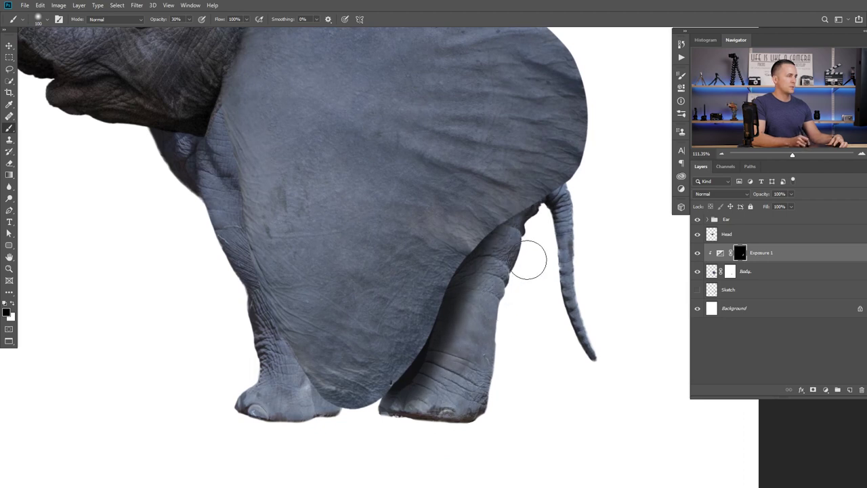
- Paint white on the Exposure mask with a 150 px brush at 10% opacity to gradually darken the whole rear leg
{"action": "key", "text": "x"}
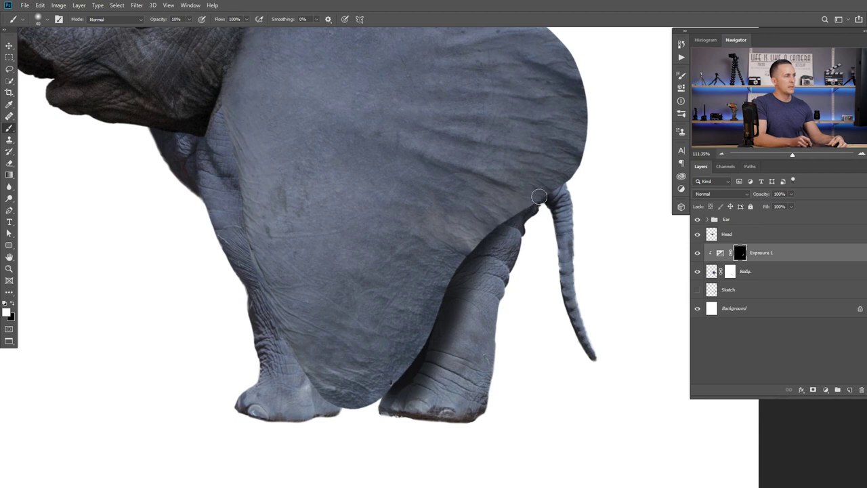
{"action": "key", "text": "bracketright"}
{"action": "key", "text": "bracketright"}
{"action": "key", "text": "bracketright"}
{"action": "key", "text": "bracketright"}
{"action": "key", "text": "bracketright"}
{"action": "key", "text": "bracketright"}
{"action": "key", "text": "bracketright"}
{"action": "mouse_move", "coordinate": [471, 342]}
{"action": "left_mouse_down"}
{"action": "mouse_move", "coordinate": [484, 317]}
{"action": "mouse_move", "coordinate": [464, 434]}
{"action": "mouse_move", "coordinate": [466, 386]}
{"action": "mouse_move", "coordinate": [363, 431]}
{"action": "mouse_move", "coordinate": [369, 441]}
{"action": "mouse_move", "coordinate": [389, 413]}
{"action": "mouse_move", "coordinate": [387, 424]}
{"action": "mouse_move", "coordinate": [384, 410]}
{"action": "mouse_move", "coordinate": [394, 429]}
{"action": "mouse_move", "coordinate": [483, 392]}
{"action": "mouse_move", "coordinate": [533, 210]}
{"action": "mouse_move", "coordinate": [477, 388]}
{"action": "mouse_move", "coordinate": [508, 289]}
{"action": "mouse_move", "coordinate": [449, 403]}
{"action": "mouse_move", "coordinate": [460, 265]}
{"action": "mouse_move", "coordinate": [535, 225]}
{"action": "left_mouse_up"}
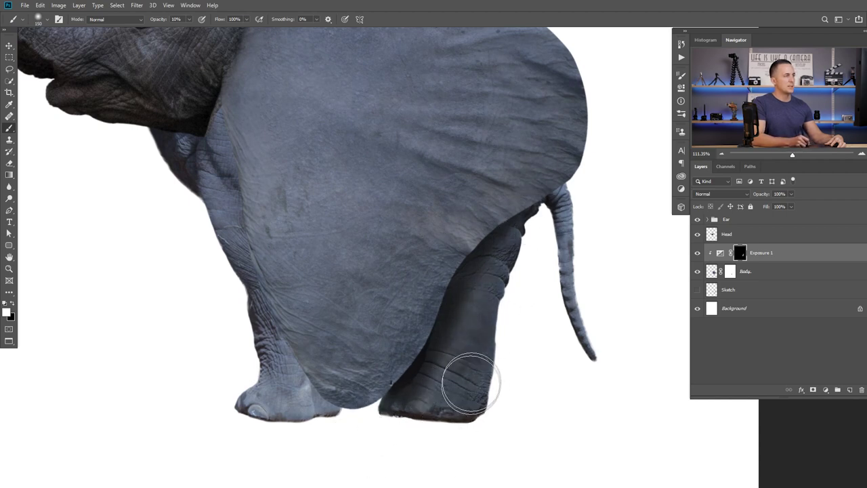
- Paint black on the body's Exposure mask at 30% opacity with a smaller soft brush to lighten the rear leg's outer edge
{"action": "key", "text": "ctrl+0"}
{"action": "key", "text": "bracketleft"}
{"action": "key", "text": "bracketleft"}
{"action": "key", "text": "bracketleft"}
{"action": "key", "text": "bracketleft"}
{"action": "key", "text": "bracketleft"}
{"action": "key", "text": "bracketleft"}
{"action": "key", "text": "bracketleft"}
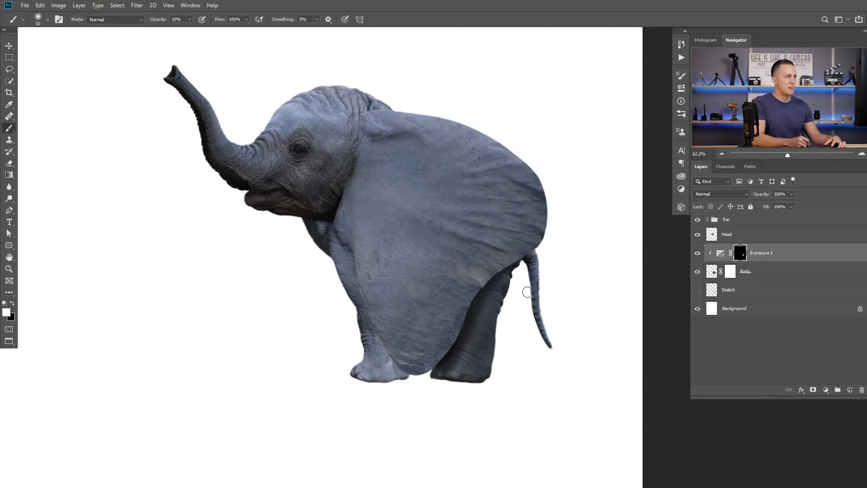
{"action": "key", "text": "x"}
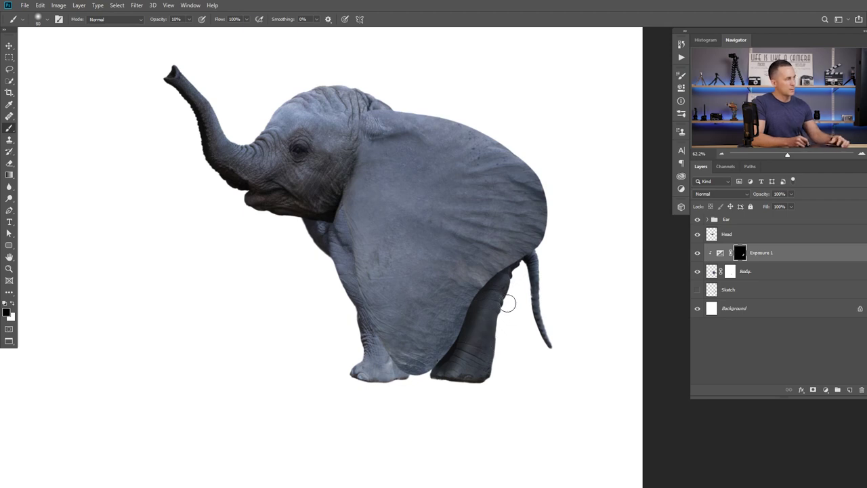
{"action": "scroll", "coordinate": [512, 291], "scroll_direction": "up", "scroll_amount": 3}
{"action": "key", "text": "3"}
{"action": "mouse_move", "coordinate": [521, 270]}
{"action": "left_mouse_down"}
{"action": "mouse_move", "coordinate": [493, 405]}
{"action": "mouse_move", "coordinate": [522, 269]}
{"action": "mouse_move", "coordinate": [491, 400]}
{"action": "mouse_move", "coordinate": [503, 320]}
{"action": "mouse_move", "coordinate": [486, 429]}
{"action": "left_mouse_up"}
{"action": "key", "text": "bracketright"}
{"action": "key", "text": "bracketright"}
{"action": "key", "text": "bracketright"}
{"action": "key", "text": "bracketright"}
{"action": "key", "text": "bracketleft"}
- Paint white on the body's Exposure mask with a large soft brush at 10% opacity to shade the front leg and chest beside the ear
{"action": "key", "text": "x"}
{"action": "key", "text": "bracketleft"}
{"action": "mouse_move", "coordinate": [472, 319]}
{"action": "left_mouse_down"}
{"action": "mouse_move", "coordinate": [437, 397]}
{"action": "mouse_move", "coordinate": [467, 361]}
{"action": "mouse_move", "coordinate": [475, 331]}
{"action": "mouse_move", "coordinate": [435, 402]}
{"action": "mouse_move", "coordinate": [465, 320]}
{"action": "left_mouse_up"}
{"action": "key", "text": "bracketleft"}
{"action": "key", "text": "bracketleft"}
{"action": "key", "text": "bracketleft"}
{"action": "key", "text": "bracketleft"}
{"action": "key", "text": "1"}
{"action": "key", "text": "bracketright"}
{"action": "key", "text": "bracketright"}
{"action": "key", "text": "bracketright"}
{"action": "key", "text": "bracketright"}
{"action": "key", "text": "bracketright"}
{"action": "key", "text": "bracketright"}
{"action": "mouse_move", "coordinate": [355, 386]}
{"action": "left_mouse_down"}
{"action": "mouse_move", "coordinate": [327, 300]}
{"action": "mouse_move", "coordinate": [326, 386]}
{"action": "mouse_move", "coordinate": [338, 435]}
{"action": "mouse_move", "coordinate": [316, 414]}
{"action": "mouse_move", "coordinate": [325, 407]}
{"action": "mouse_move", "coordinate": [281, 182]}
{"action": "mouse_move", "coordinate": [304, 292]}
{"action": "mouse_move", "coordinate": [250, 202]}
{"action": "mouse_move", "coordinate": [300, 309]}
{"action": "mouse_move", "coordinate": [268, 242]}
{"action": "mouse_move", "coordinate": [280, 235]}
{"action": "mouse_move", "coordinate": [306, 417]}
{"action": "mouse_move", "coordinate": [291, 244]}
{"action": "mouse_move", "coordinate": [354, 385]}
{"action": "mouse_move", "coordinate": [291, 251]}
{"action": "mouse_move", "coordinate": [307, 301]}
{"action": "mouse_move", "coordinate": [286, 191]}
{"action": "mouse_move", "coordinate": [339, 210]}
{"action": "left_mouse_up"}
{"action": "key", "text": "ctrl"}
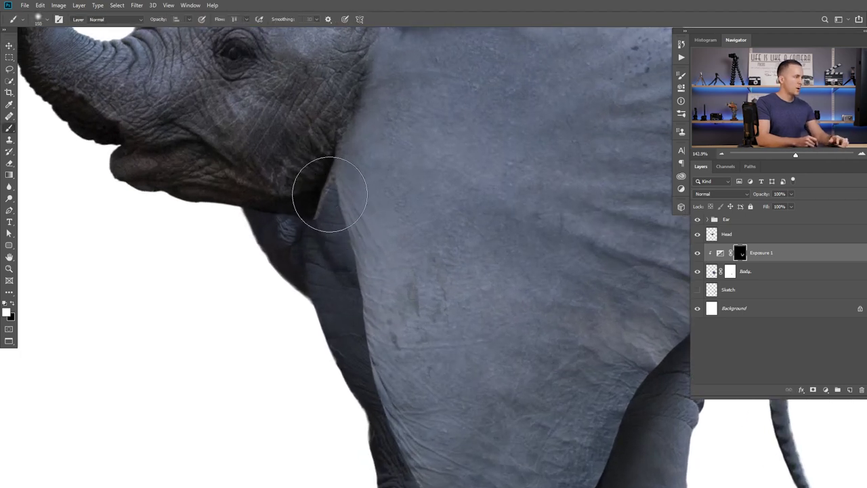
- Try to hide the pale edge behind the jaw by painting black on the Body layer's mask at 10% opacity, and undo the strokes
{"action": "key", "text": "bracketleft"}
{"action": "key", "text": "bracketleft"}
{"action": "key", "text": "bracketleft"}
{"action": "key", "text": "bracketleft"}
{"action": "key", "text": "bracketleft"}
{"action": "key", "text": "bracketleft"}
{"action": "key", "text": "bracketleft"}
{"action": "key", "text": "bracketleft"}
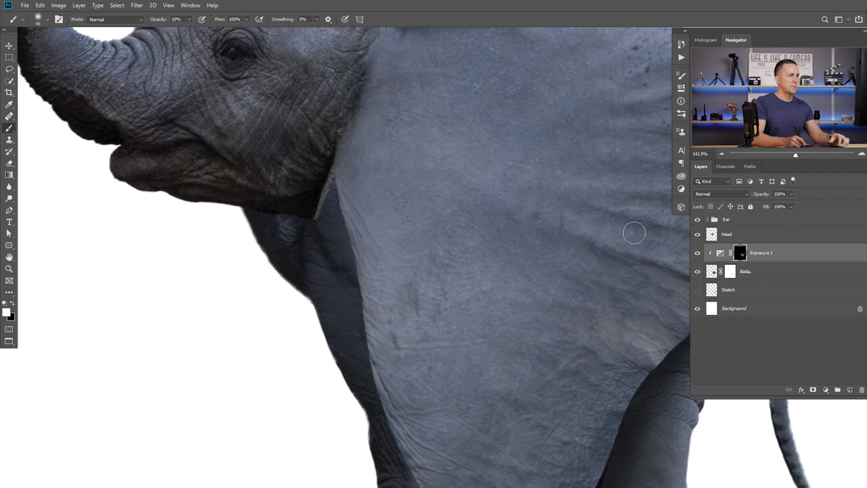
{"action": "left_click", "coordinate": [731, 271]}
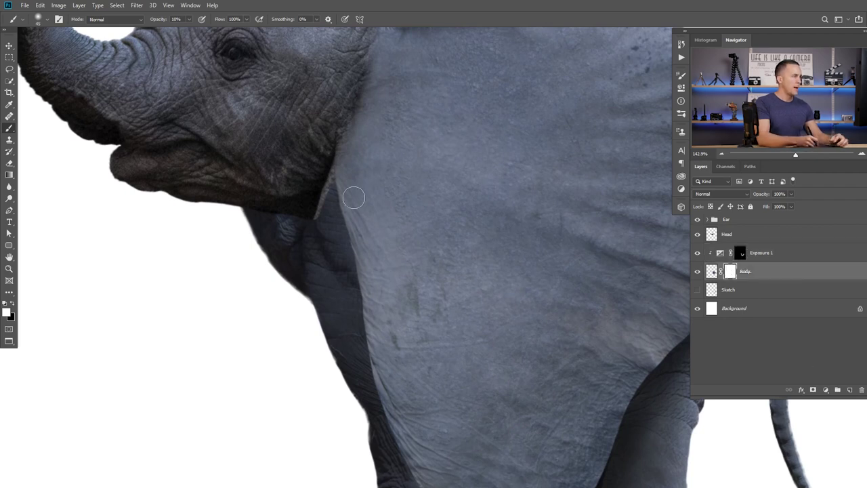
{"action": "key", "text": "bracketright"}
{"action": "key", "text": "bracketright"}
{"action": "key", "text": "bracketright"}
{"action": "key", "text": "bracketright"}
{"action": "key", "text": "x"}
{"action": "mouse_move", "coordinate": [328, 175]}
{"action": "left_mouse_down"}
{"action": "mouse_move", "coordinate": [309, 229]}
{"action": "mouse_move", "coordinate": [331, 167]}
{"action": "mouse_move", "coordinate": [330, 237]}
{"action": "mouse_move", "coordinate": [336, 212]}
{"action": "mouse_move", "coordinate": [338, 182]}
{"action": "mouse_move", "coordinate": [323, 255]}
{"action": "left_mouse_up"}
{"action": "mouse_move", "coordinate": [357, 220]}
{"action": "left_mouse_down"}
{"action": "mouse_move", "coordinate": [327, 229]}
{"action": "mouse_move", "coordinate": [345, 238]}
{"action": "left_mouse_up"}
{"action": "key", "text": "ctrl+z"}
{"action": "key", "text": "ctrl+z"}
{"action": "key", "text": "ctrl+z"}
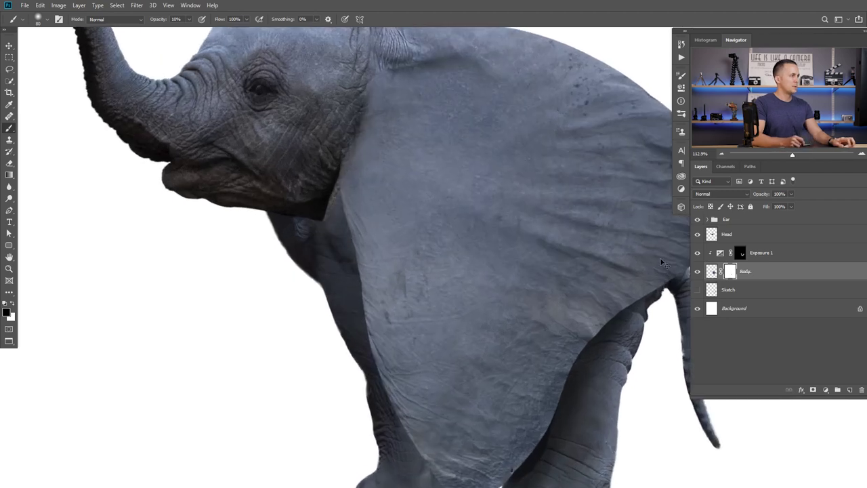
- Toggle the Body layer's visibility to check whether the pale edge behind the jaw belongs to it
{"action": "left_click", "coordinate": [698, 271]}
{"action": "left_click", "coordinate": [697, 272]}
{"action": "left_click", "coordinate": [697, 273]}
{"action": "left_click", "coordinate": [697, 272]}
{"action": "left_click", "coordinate": [696, 272]}
{"action": "left_click", "coordinate": [696, 273]}
- Add a layer mask to the Head layer and paint black at 10% opacity over the pale edge behind the jaw
{"action": "left_click", "coordinate": [712, 237]}
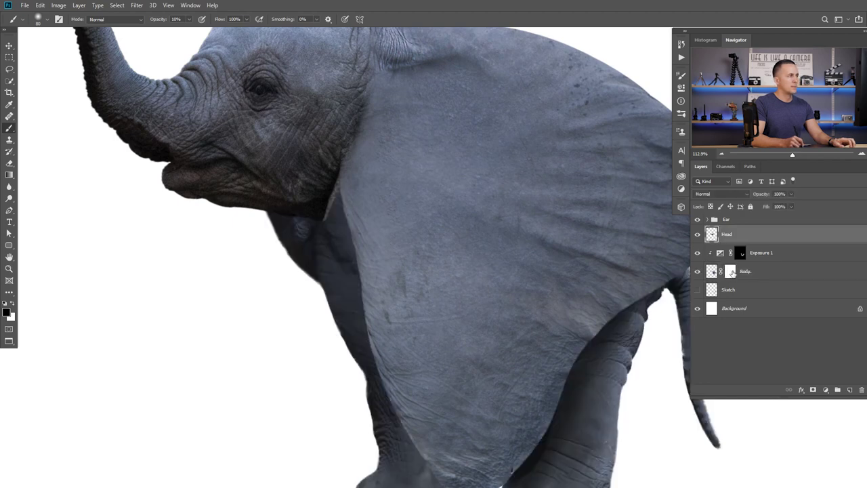
{"action": "left_click", "coordinate": [697, 236]}
{"action": "left_click", "coordinate": [697, 236]}
{"action": "left_click", "coordinate": [814, 390]}
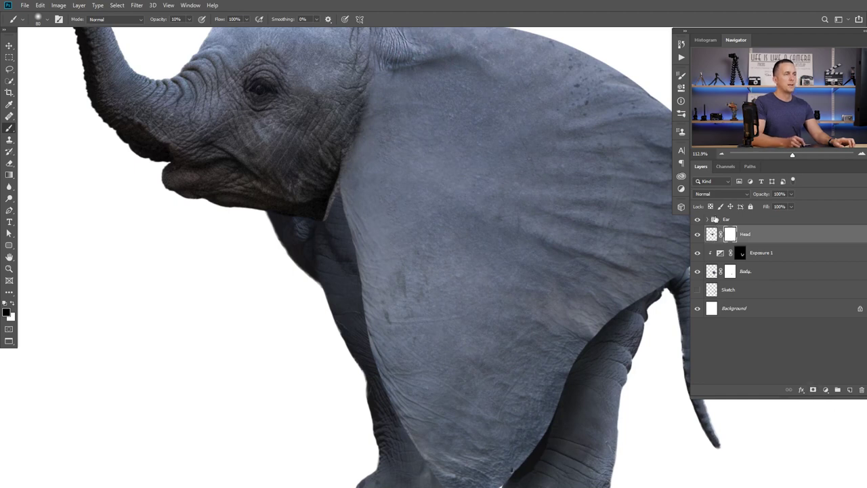
{"action": "scroll", "coordinate": [386, 198], "scroll_direction": "up", "scroll_amount": 3}
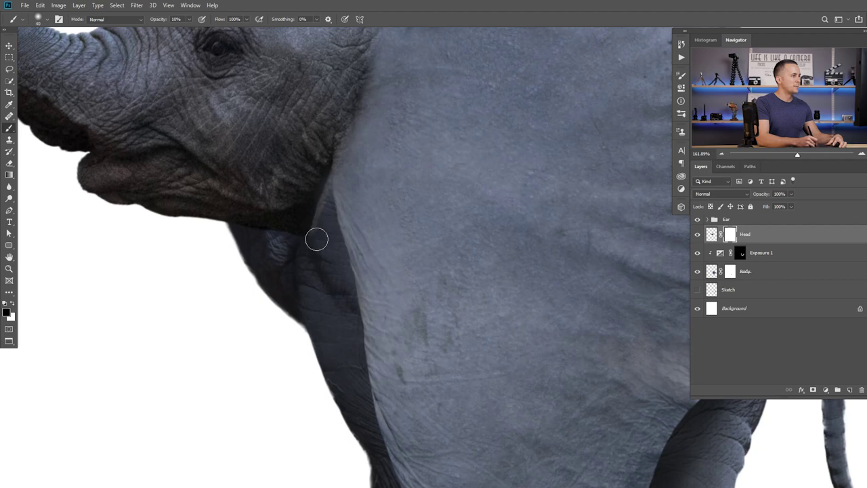
{"action": "key", "text": "bracketright"}
{"action": "key", "text": "bracketright"}
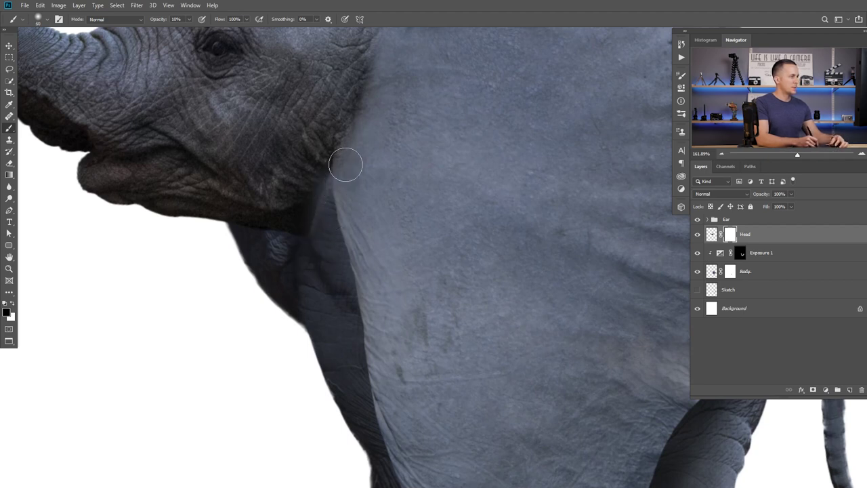
- Blend the head's rear edge into the neck and ear by painting black on its mask at 40% opacity with a 70 px brush
{"action": "key", "text": "4"}
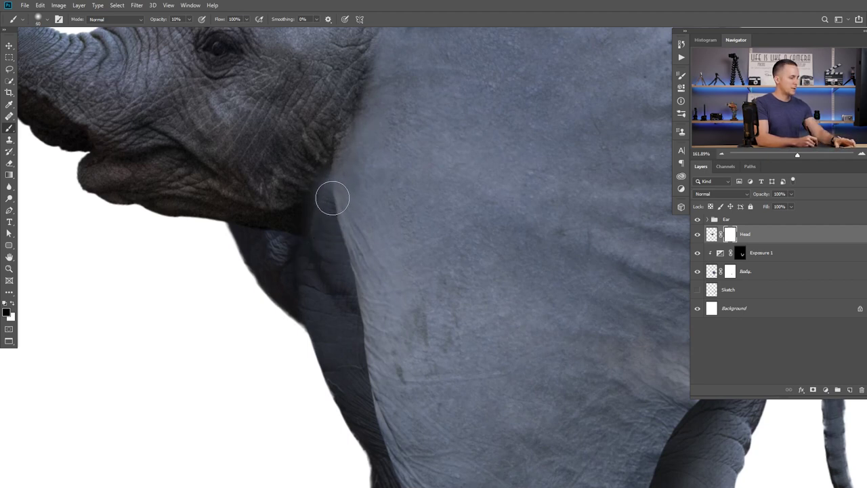
{"action": "key", "text": "bracketleft"}
{"action": "key", "text": "bracketleft"}
{"action": "key", "text": "bracketright"}
{"action": "key", "text": "bracketright"}
{"action": "key", "text": "bracketright"}
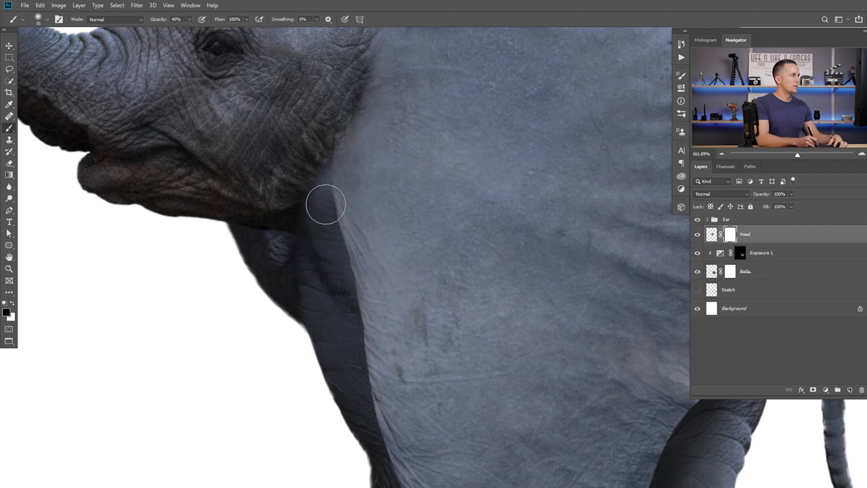
{"action": "left_click_drag", "start_coordinate": [352, 117], "coordinate": [321, 175]}
{"action": "scroll", "coordinate": [298, 238], "scroll_direction": "down", "scroll_amount": 4}
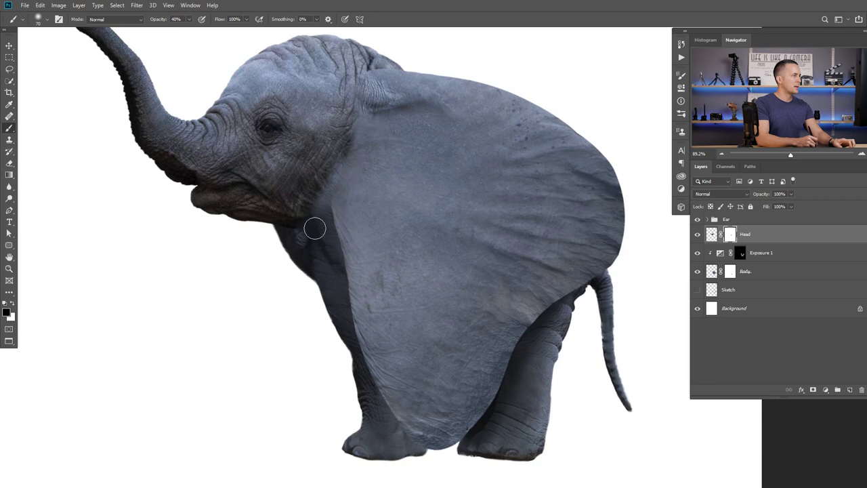
{"action": "scroll", "coordinate": [323, 244], "scroll_direction": "up", "scroll_amount": 2}
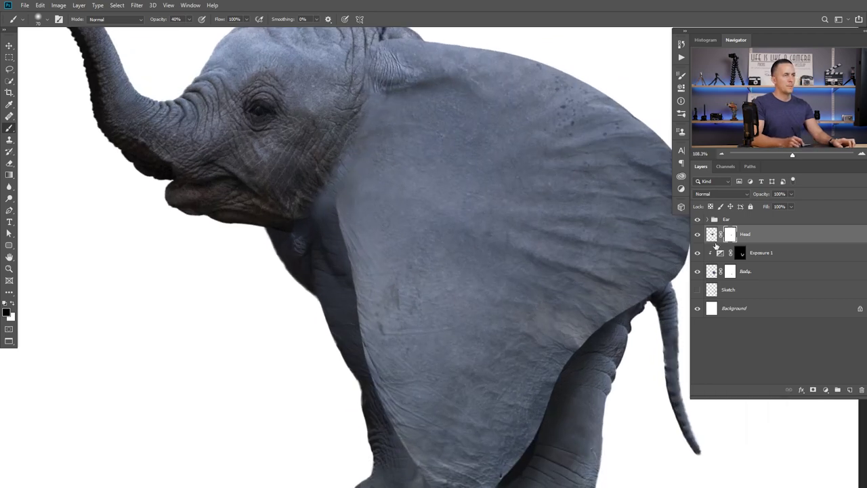
- Add a Hue/Saturation adjustment clipped to the Body layer and set its saturation to -49
{"action": "left_click", "coordinate": [712, 273]}
{"action": "left_click", "coordinate": [825, 389]}
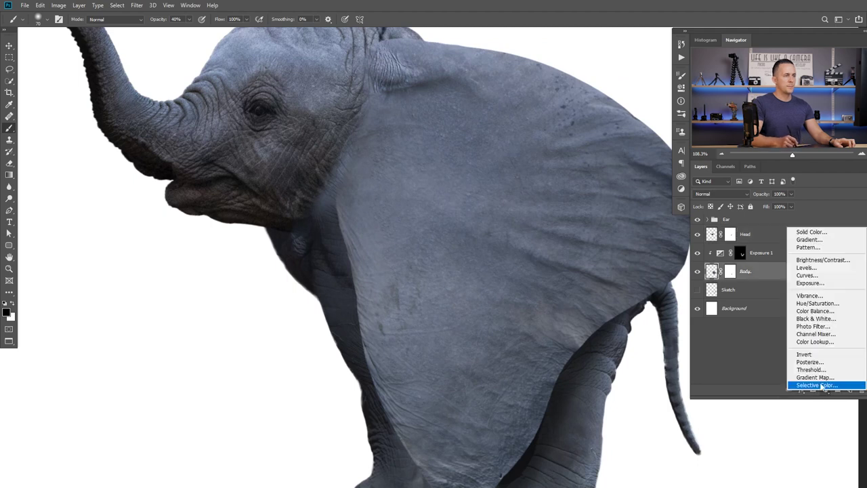
{"action": "left_click", "coordinate": [809, 304]}
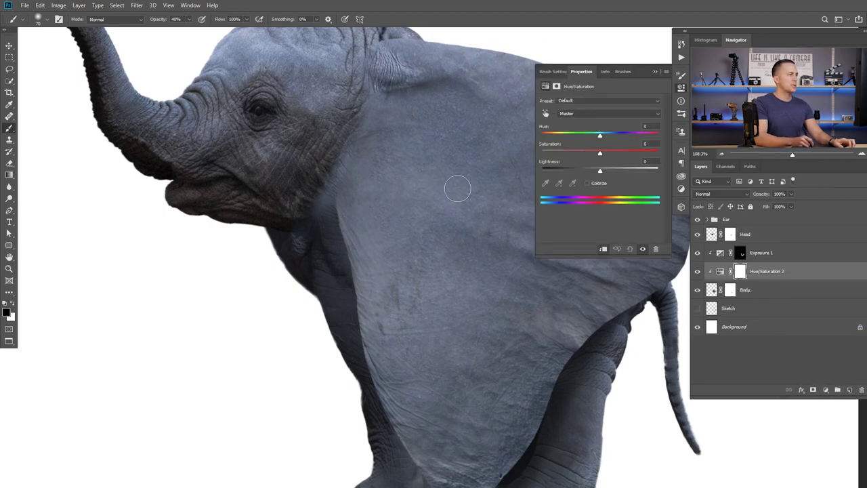
{"action": "left_click_drag", "start_coordinate": [600, 154], "coordinate": [570, 156]}
{"action": "left_click_drag", "start_coordinate": [455, 229], "coordinate": [384, 238]}
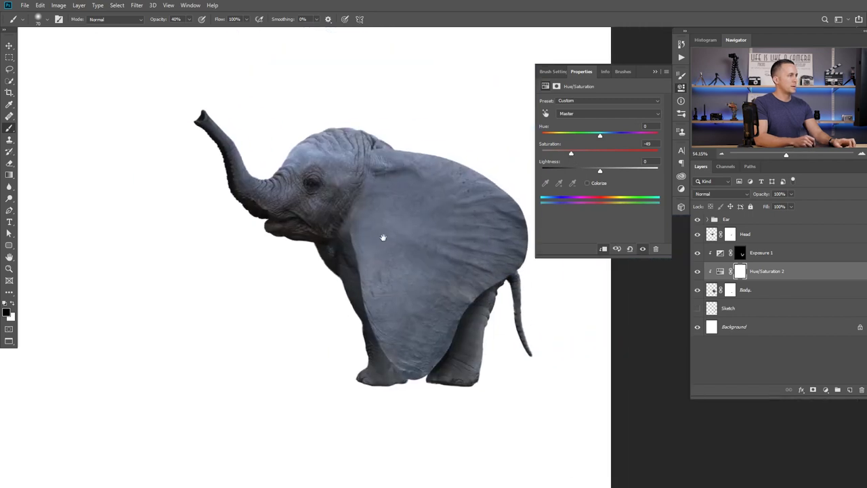
{"action": "left_click", "coordinate": [366, 226], "text": "ctrl"}
{"action": "scroll", "coordinate": [365, 226], "scroll_direction": "down", "scroll_amount": 3}
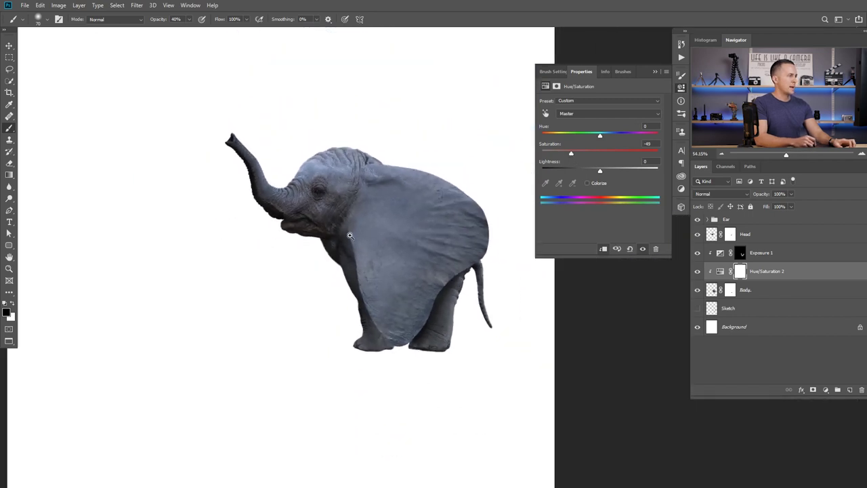
{"action": "scroll", "coordinate": [377, 236], "scroll_direction": "up", "scroll_amount": 4}
{"action": "scroll", "coordinate": [377, 236], "scroll_direction": "down", "scroll_amount": 3}
{"action": "scroll", "coordinate": [340, 246], "scroll_direction": "up", "scroll_amount": 2}
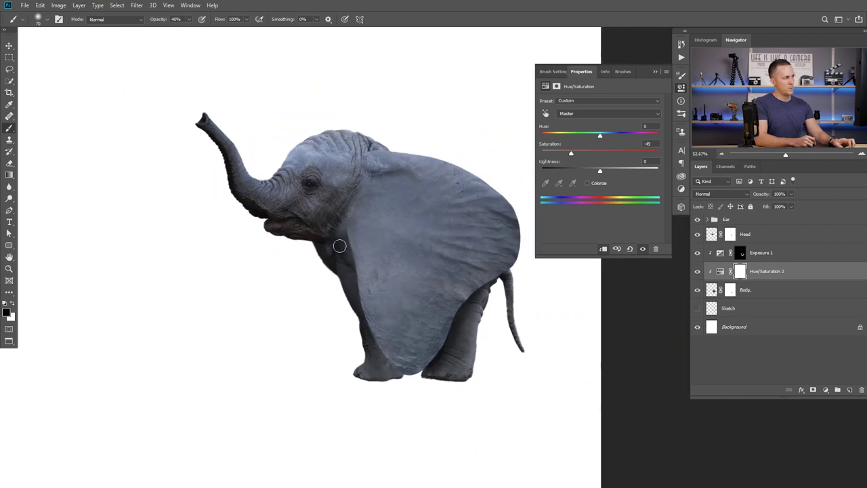
{"action": "scroll", "coordinate": [380, 233], "scroll_direction": "up", "scroll_amount": 2}
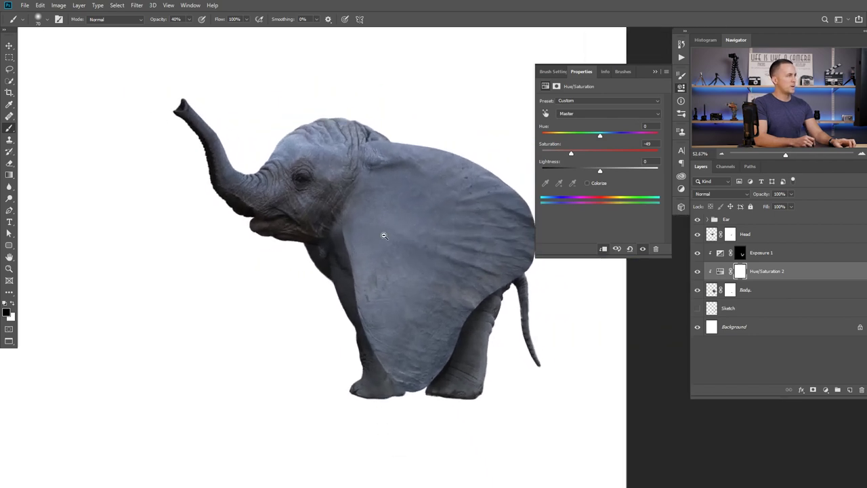
{"action": "left_click", "coordinate": [655, 71]}
{"action": "scroll", "coordinate": [429, 281], "scroll_direction": "down", "scroll_amount": 6}
{"action": "scroll", "coordinate": [412, 219], "scroll_direction": "up", "scroll_amount": 5}
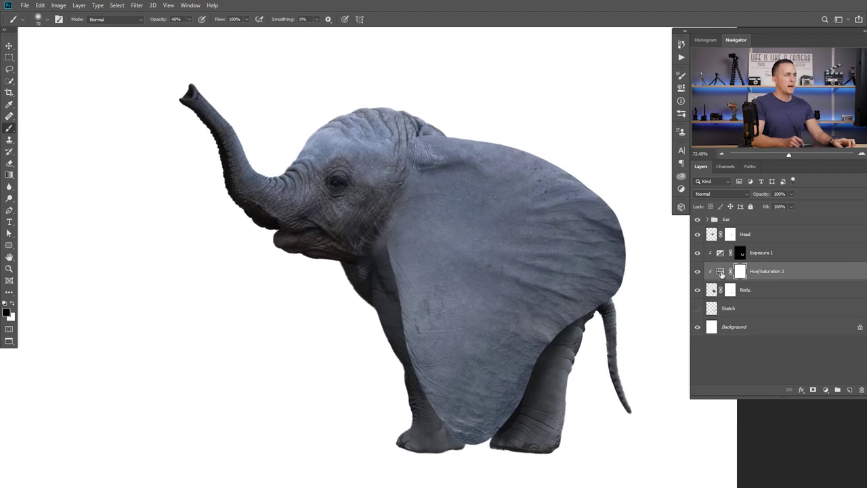
{"action": "scroll", "coordinate": [461, 262], "scroll_direction": "up", "scroll_amount": 1}
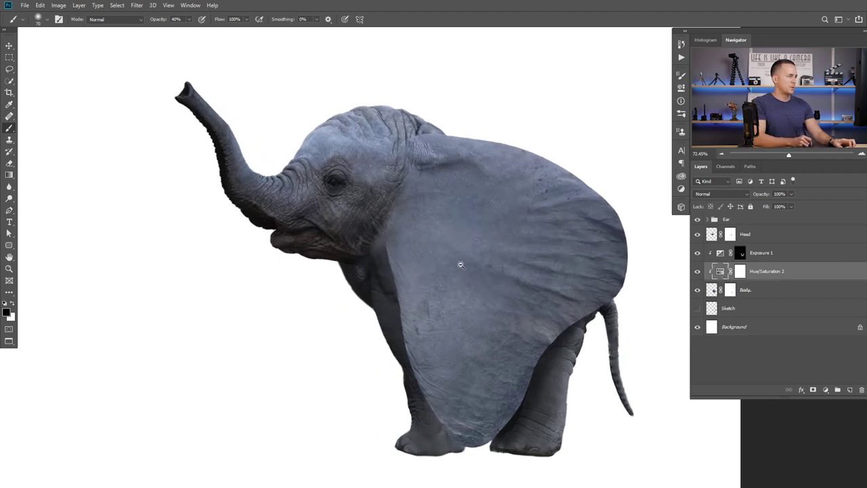
- Add an Exposure adjustment clipped to the Ear group, set its exposure to -2.41, and invert its mask to black
{"action": "left_click", "coordinate": [714, 227]}
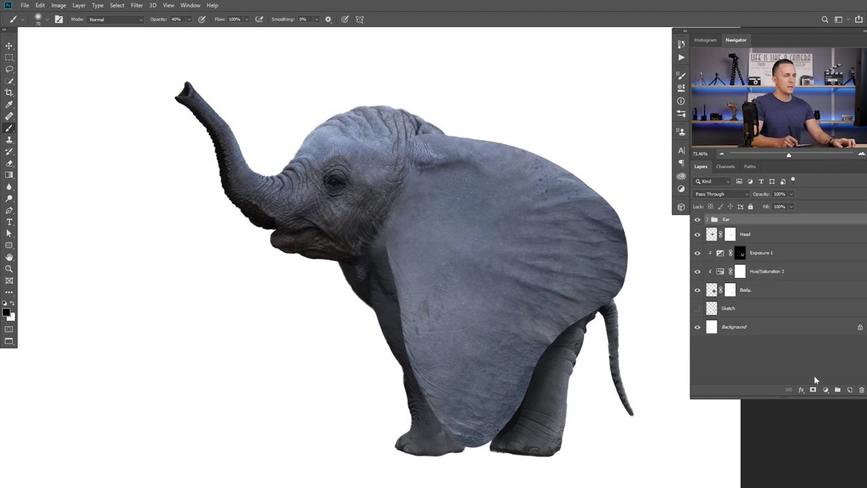
{"action": "left_click", "coordinate": [825, 389]}
{"action": "left_click", "coordinate": [821, 276]}
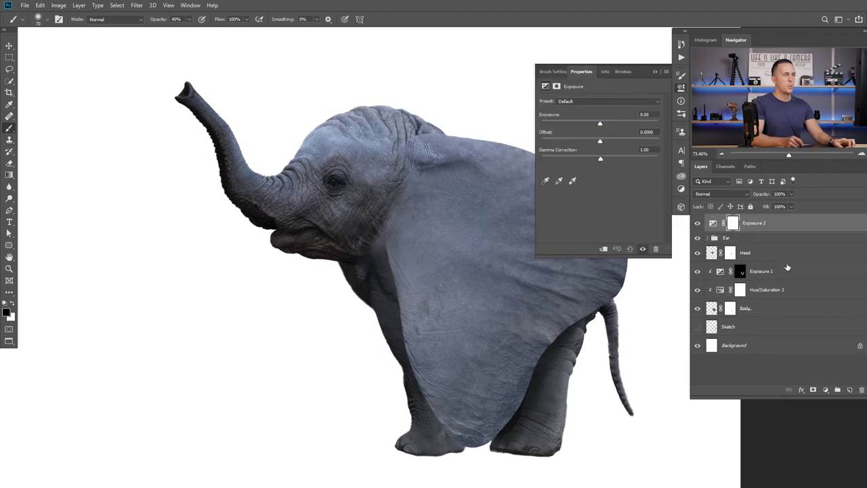
{"action": "left_click", "coordinate": [603, 249]}
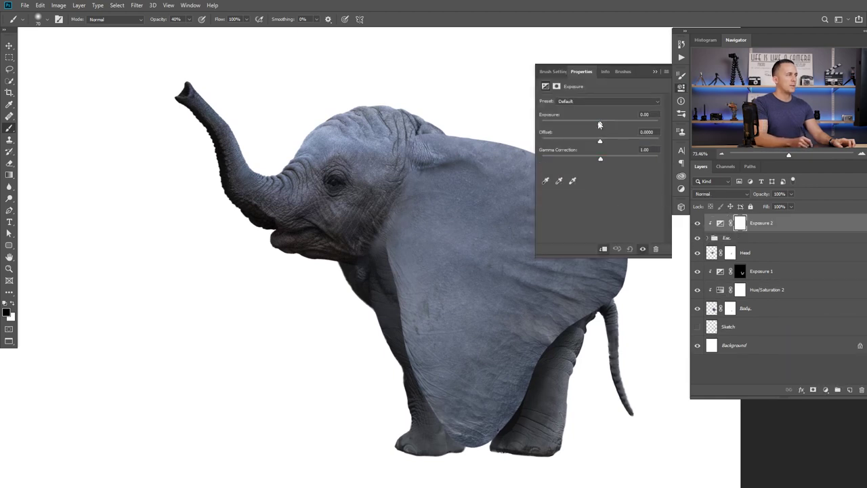
{"action": "left_click_drag", "start_coordinate": [599, 125], "coordinate": [586, 126]}
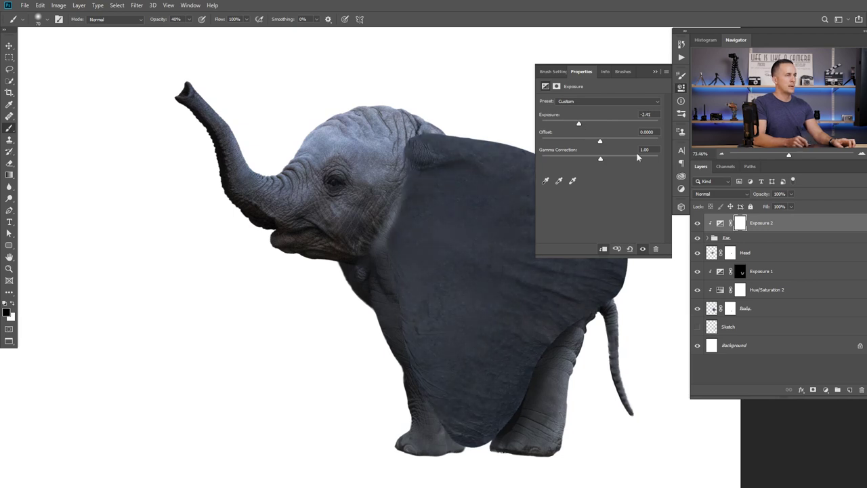
{"action": "left_click", "coordinate": [739, 222]}
{"action": "key", "text": "ctrl+i"}
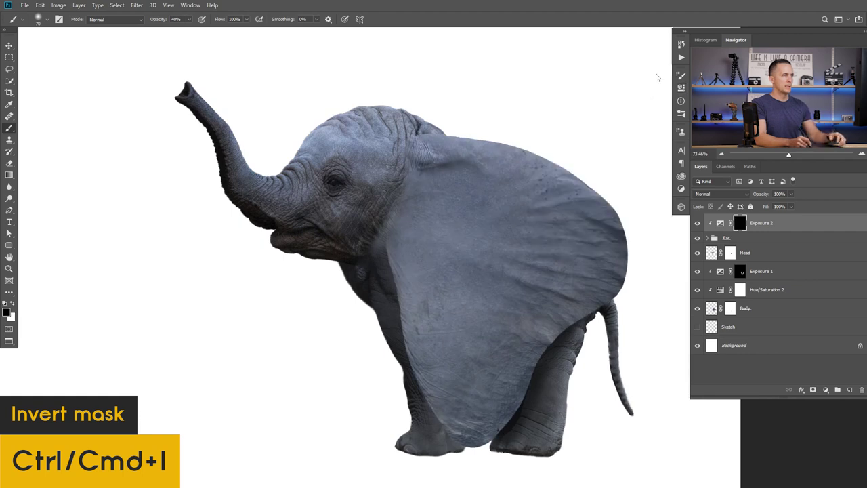
- Paint white on the ear's Exposure mask with a 400 px soft brush at 10% opacity to darken the ear's middle and lower area
{"action": "key", "text": "bracketright"}
{"action": "key", "text": "bracketright"}
{"action": "key", "text": "bracketright"}
{"action": "key", "text": "bracketright"}
{"action": "key", "text": "bracketright"}
{"action": "key", "text": "bracketright"}
{"action": "key", "text": "bracketright"}
{"action": "key", "text": "bracketright"}
{"action": "key", "text": "x"}
{"action": "key", "text": "1"}
{"action": "key", "text": "]"}
{"action": "key", "text": "]"}
{"action": "key", "text": "]"}
{"action": "key", "text": "1"}
{"action": "mouse_move", "coordinate": [448, 312]}
{"action": "left_mouse_down"}
{"action": "mouse_move", "coordinate": [475, 443]}
{"action": "mouse_move", "coordinate": [430, 282]}
{"action": "mouse_move", "coordinate": [439, 359]}
{"action": "mouse_move", "coordinate": [430, 339]}
{"action": "mouse_move", "coordinate": [485, 287]}
{"action": "mouse_move", "coordinate": [504, 329]}
{"action": "mouse_move", "coordinate": [491, 341]}
{"action": "mouse_move", "coordinate": [476, 415]}
{"action": "mouse_move", "coordinate": [451, 423]}
{"action": "mouse_move", "coordinate": [413, 273]}
{"action": "mouse_move", "coordinate": [430, 218]}
{"action": "mouse_move", "coordinate": [431, 292]}
{"action": "mouse_move", "coordinate": [458, 392]}
{"action": "mouse_move", "coordinate": [513, 304]}
{"action": "mouse_move", "coordinate": [527, 304]}
{"action": "mouse_move", "coordinate": [475, 390]}
{"action": "mouse_move", "coordinate": [457, 385]}
{"action": "mouse_move", "coordinate": [441, 329]}
{"action": "mouse_move", "coordinate": [469, 464]}
{"action": "mouse_move", "coordinate": [496, 325]}
{"action": "mouse_move", "coordinate": [539, 280]}
{"action": "mouse_move", "coordinate": [487, 261]}
{"action": "mouse_move", "coordinate": [444, 368]}
{"action": "mouse_move", "coordinate": [488, 280]}
{"action": "mouse_move", "coordinate": [504, 375]}
{"action": "left_mouse_up"}
- Add a Hue/Saturation adjustment clipped to the Ear group, beneath its Exposure adjustment, and set the saturation to -43
{"action": "left_click", "coordinate": [709, 238]}
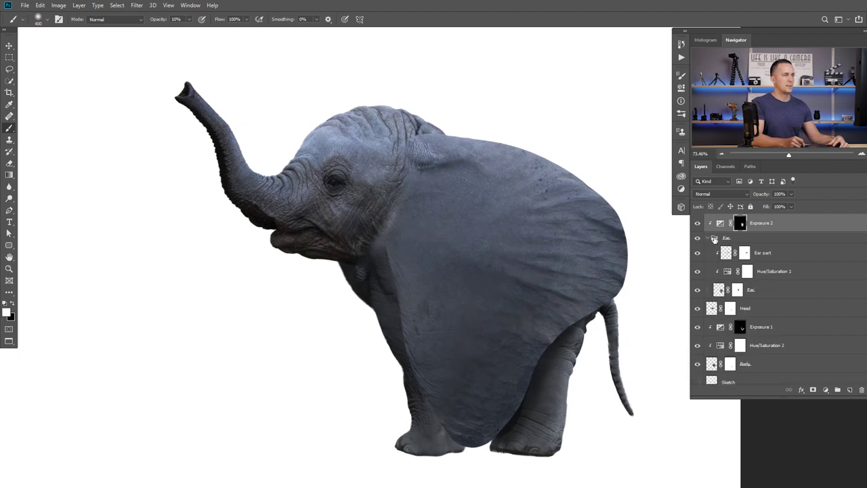
{"action": "left_click", "coordinate": [727, 254]}
{"action": "left_click", "coordinate": [713, 238]}
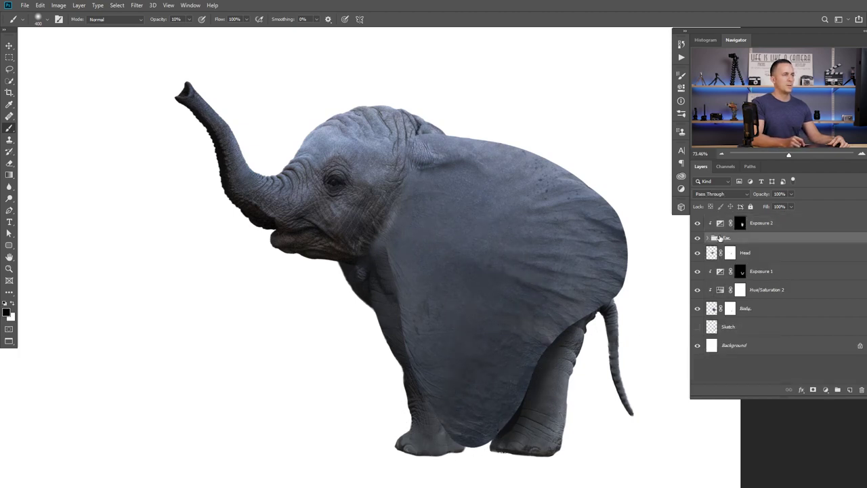
{"action": "left_click", "coordinate": [825, 389]}
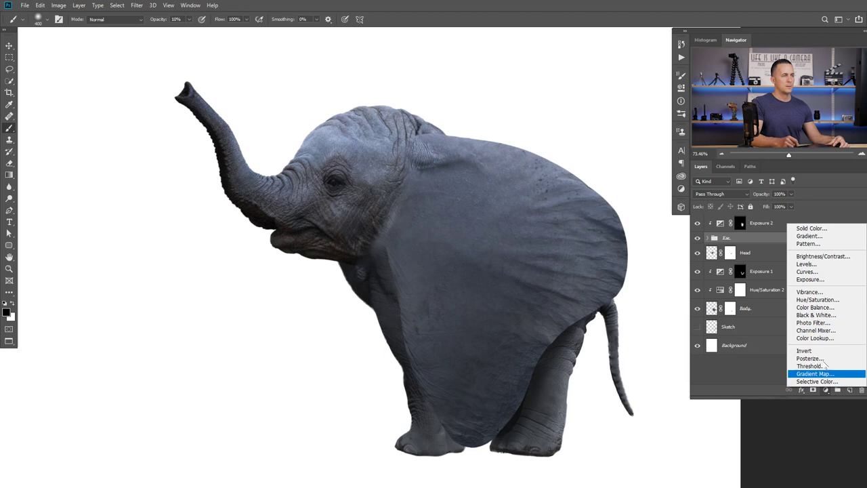
{"action": "left_click", "coordinate": [820, 299]}
{"action": "left_click_drag", "start_coordinate": [600, 155], "coordinate": [576, 156]}
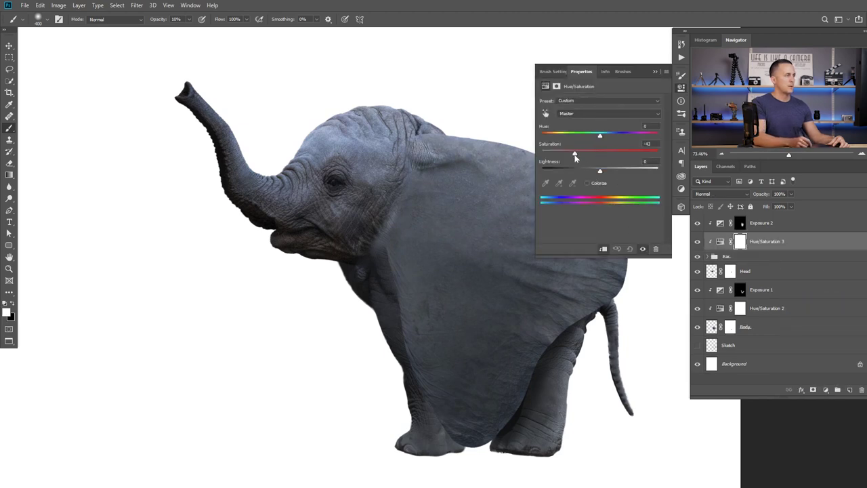
{"action": "left_click", "coordinate": [654, 71]}
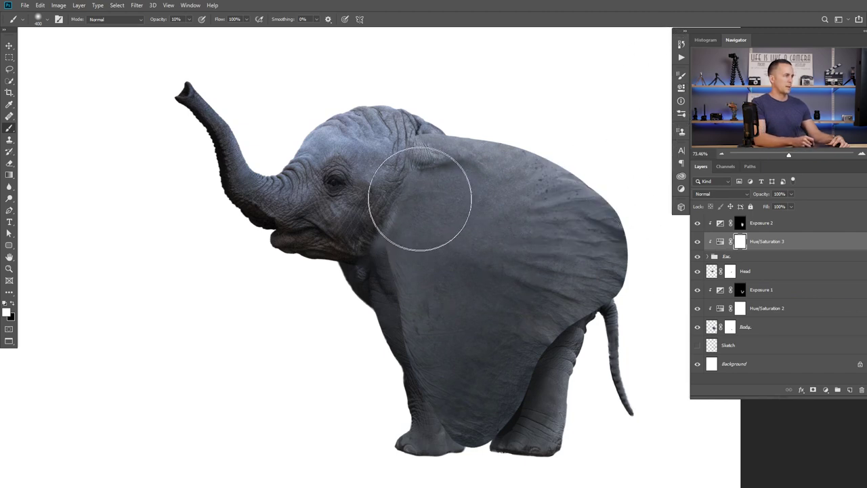
- Paint white on the Exposure 2 mask with a 150 px soft brush at 10% opacity to darken the ear's front edge
{"action": "key", "text": "bracketleft"}
{"action": "key", "text": "bracketleft"}
{"action": "key", "text": "bracketleft"}
{"action": "key", "text": "bracketleft"}
{"action": "key", "text": "bracketleft"}
{"action": "key", "text": "bracketleft"}
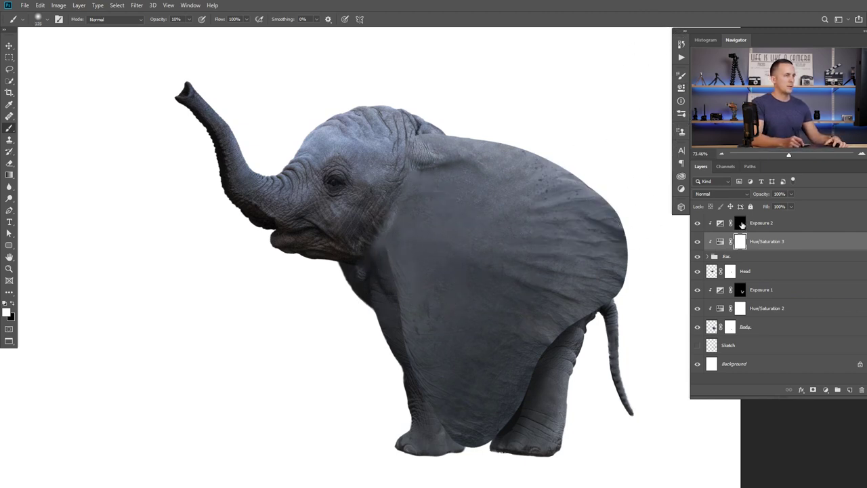
{"action": "key", "text": "alt+bracketright"}
{"action": "mouse_move", "coordinate": [384, 261]}
{"action": "left_mouse_down"}
{"action": "mouse_move", "coordinate": [413, 191]}
{"action": "mouse_move", "coordinate": [406, 305]}
{"action": "mouse_move", "coordinate": [434, 406]}
{"action": "mouse_move", "coordinate": [417, 349]}
{"action": "mouse_move", "coordinate": [449, 417]}
{"action": "left_mouse_up"}
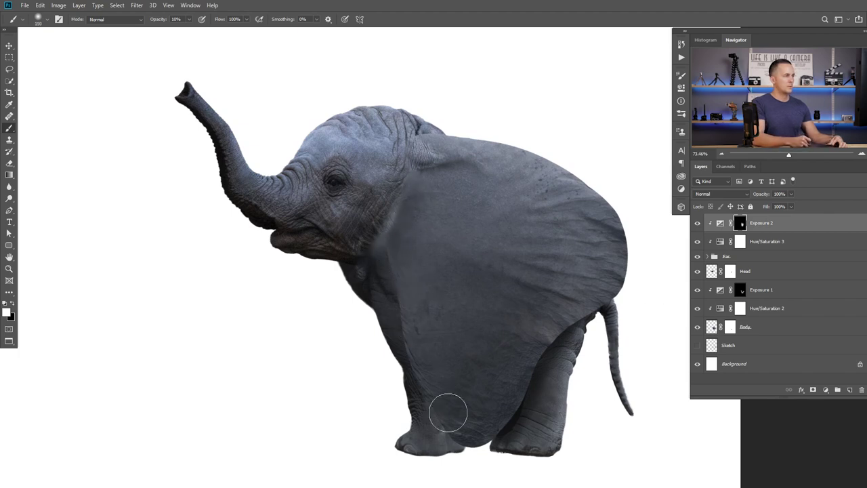
- Lower the exposure of the ear's Exposure 2 adjustment to about -3.5
{"action": "key", "text": "bracketright"}
{"action": "key", "text": "bracketright"}
{"action": "key", "text": "bracketright"}
{"action": "key", "text": "bracketright"}
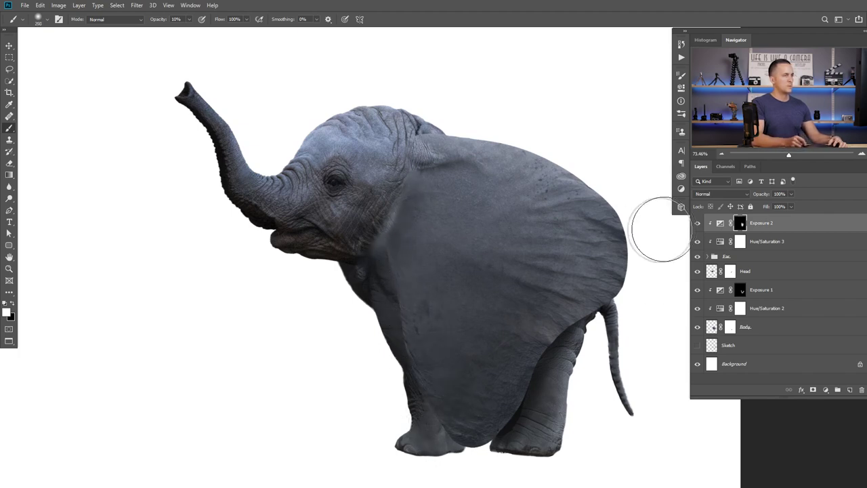
{"action": "double_click", "coordinate": [721, 223]}
{"action": "left_click_drag", "start_coordinate": [580, 125], "coordinate": [573, 126]}
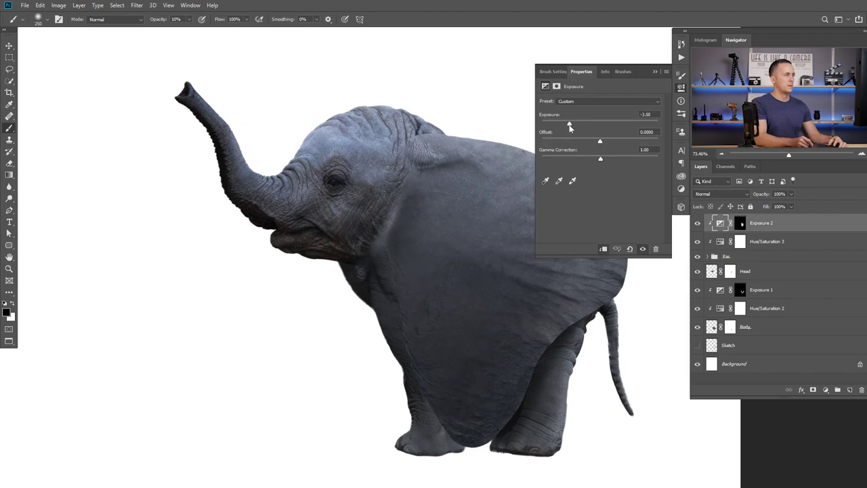
{"action": "left_click", "coordinate": [653, 73]}
- Paint black on the Exposure 2 mask with a large soft brush at 10% opacity to lighten the ear's front and lower areas
{"action": "left_click_drag", "start_coordinate": [503, 236], "coordinate": [547, 252]}
{"action": "left_click", "coordinate": [741, 225]}
{"action": "key", "text": "x"}
{"action": "key", "text": "bracketright"}
{"action": "key", "text": "bracketright"}
{"action": "left_click_drag", "start_coordinate": [426, 371], "coordinate": [407, 291]}
{"action": "key", "text": "bracketleft"}
{"action": "key", "text": "bracketleft"}
{"action": "key", "text": "bracketleft"}
{"action": "key", "text": "bracketleft"}
{"action": "key", "text": "bracketright"}
{"action": "key", "text": "bracketright"}
{"action": "key", "text": "bracketright"}
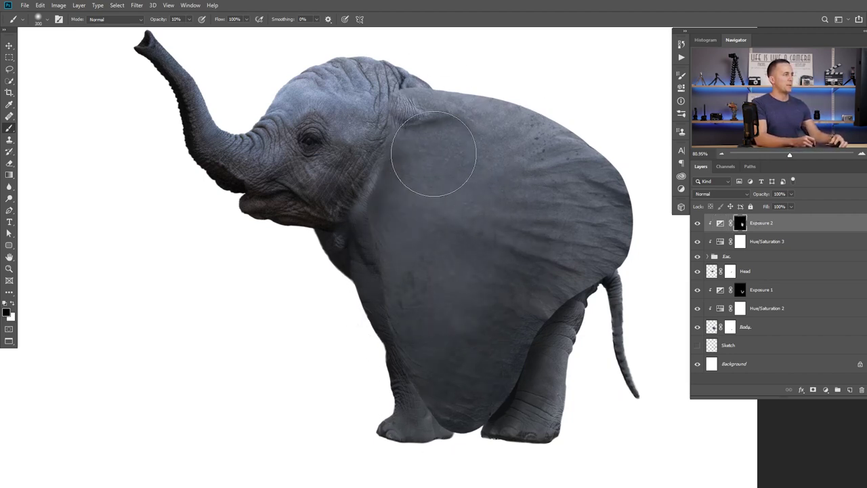
- Paint white on the Exposure 1 mask with a 50 px soft brush at 10% opacity to darken the neck behind the jaw
{"action": "left_click_drag", "start_coordinate": [366, 196], "coordinate": [379, 199]}
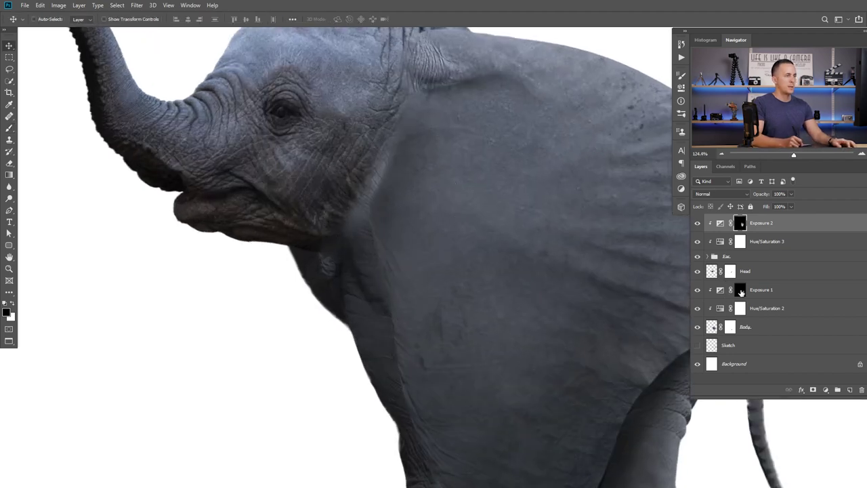
{"action": "left_click", "coordinate": [697, 290]}
{"action": "left_click", "coordinate": [698, 290]}
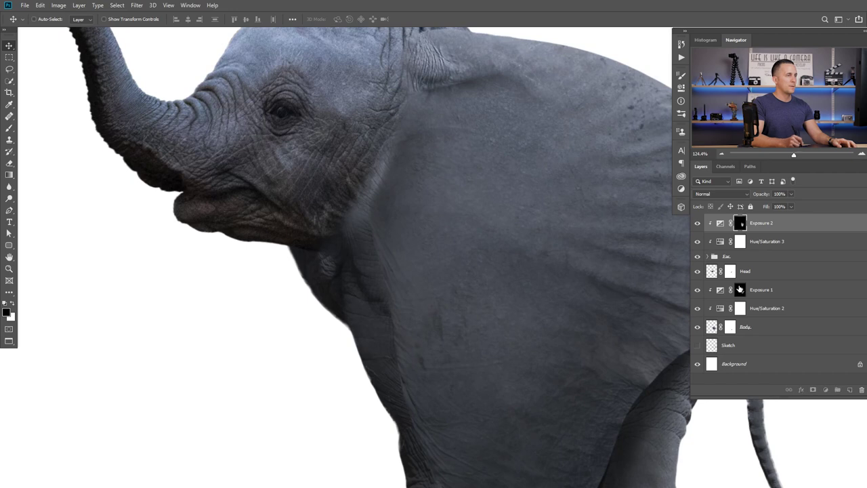
{"action": "left_click", "coordinate": [741, 290]}
{"action": "key", "text": "b"}
{"action": "key", "text": "bracketleft"}
{"action": "key", "text": "bracketleft"}
{"action": "key", "text": "bracketleft"}
{"action": "key", "text": "bracketleft"}
{"action": "key", "text": "bracketleft"}
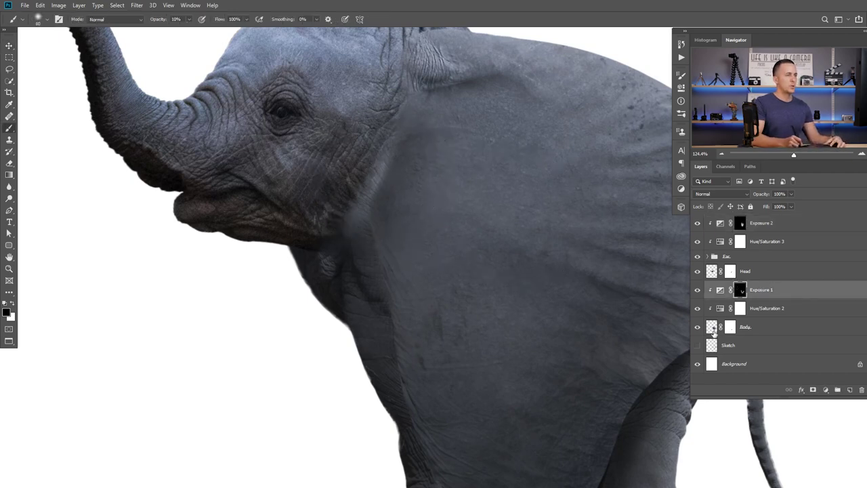
{"action": "key", "text": "x"}
{"action": "key", "text": "bracketleft"}
{"action": "key", "text": "bracketleft"}
{"action": "key", "text": "bracketright"}
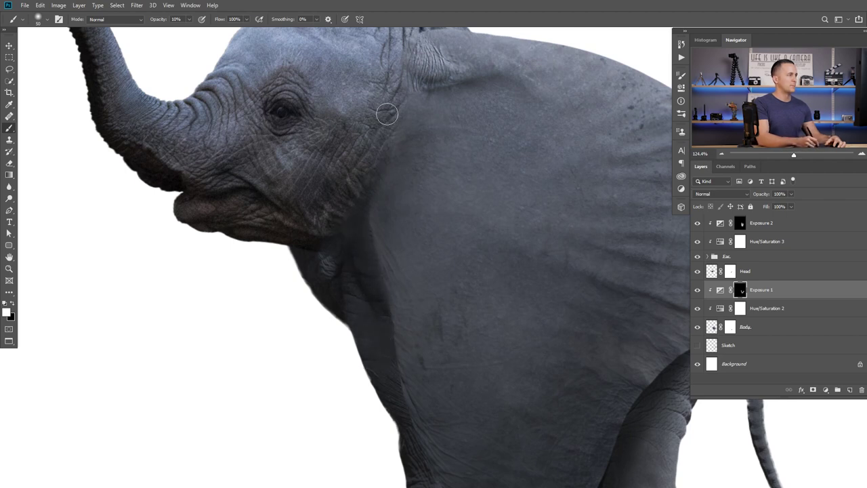
{"action": "left_click_drag", "start_coordinate": [414, 213], "coordinate": [363, 229]}
{"action": "left_click_drag", "start_coordinate": [424, 227], "coordinate": [381, 223]}
{"action": "left_click_drag", "start_coordinate": [417, 213], "coordinate": [402, 212]}
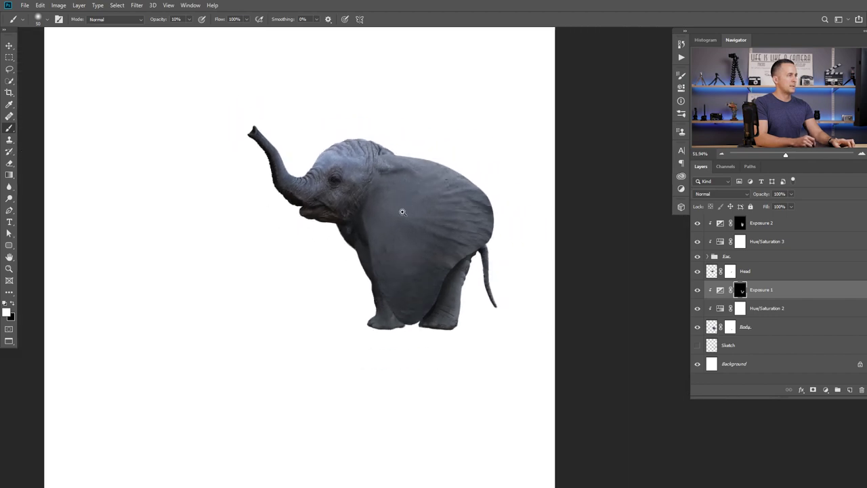
{"action": "scroll", "coordinate": [402, 212], "scroll_direction": "down", "scroll_amount": 3}
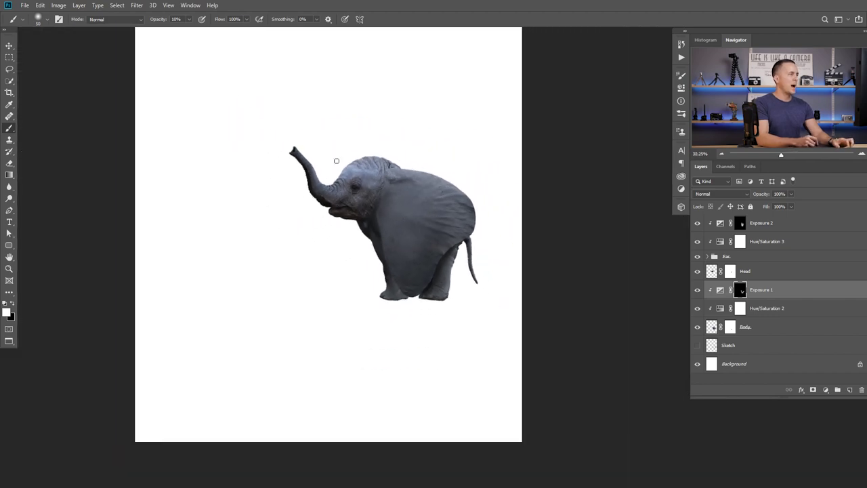
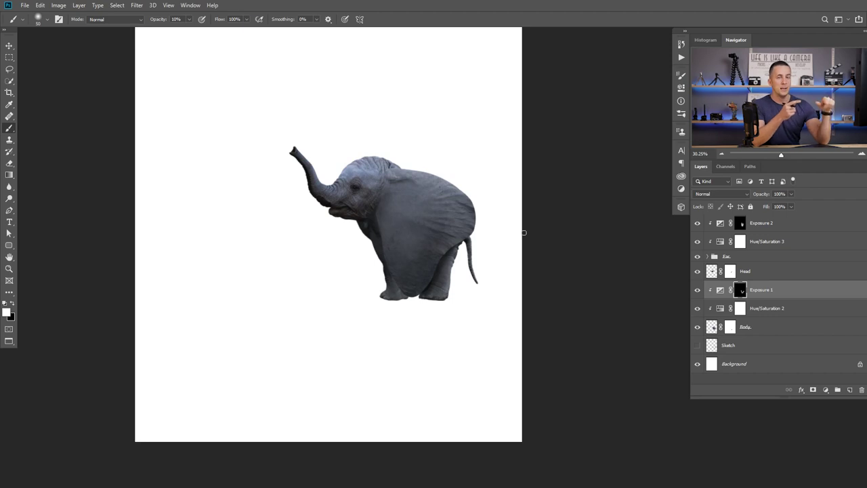
- Duplicate the Ear group and clip the Hue/Saturation 3 and Exposure 2 adjustments to the copy
{"action": "scroll", "coordinate": [415, 243], "scroll_direction": "up", "scroll_amount": 2}
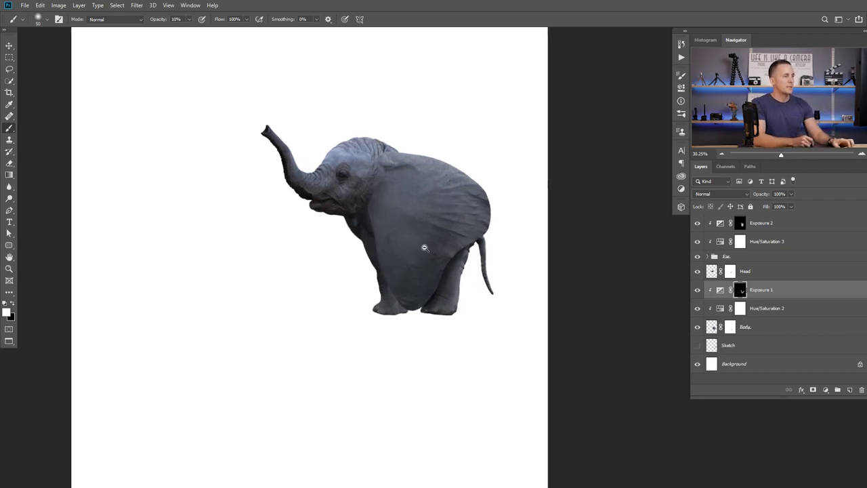
{"action": "left_click", "coordinate": [713, 258]}
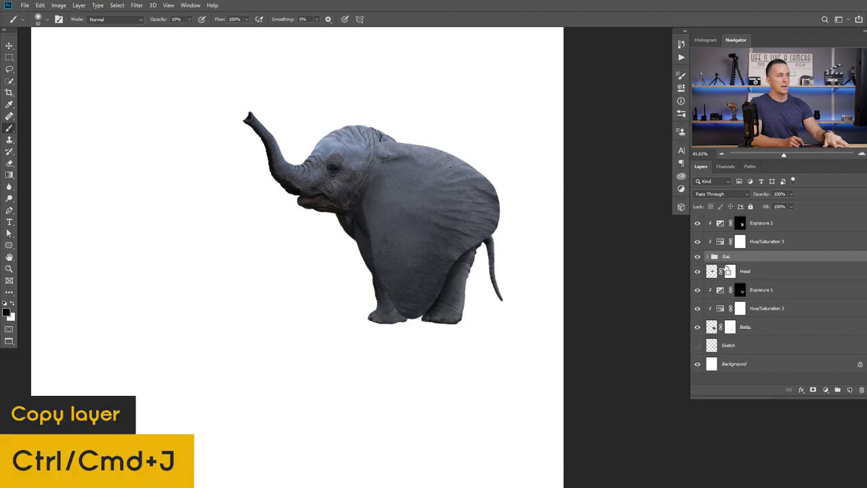
{"action": "key", "text": "ctrl+j"}
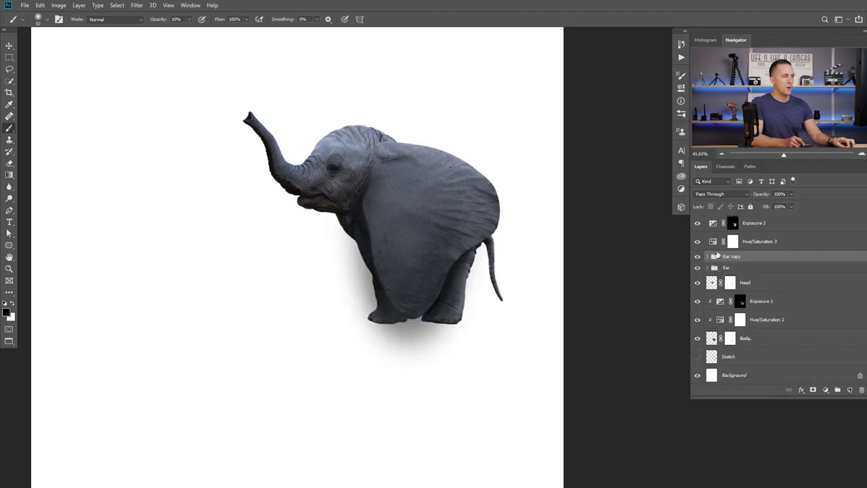
{"action": "left_click", "coordinate": [719, 249], "text": "alt"}
{"action": "left_click", "coordinate": [720, 238]}
{"action": "left_click", "coordinate": [721, 232], "text": "alt"}
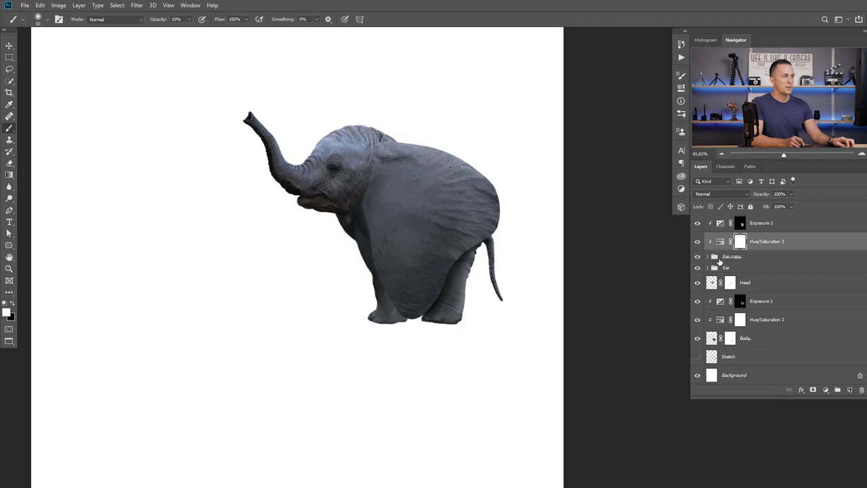
- Move the Ear copy group beneath the Body layer and clip Hue/Saturation 3 and Exposure 2 to the original Ear group
{"action": "left_click", "coordinate": [715, 269]}
{"action": "double_click", "coordinate": [733, 256]}
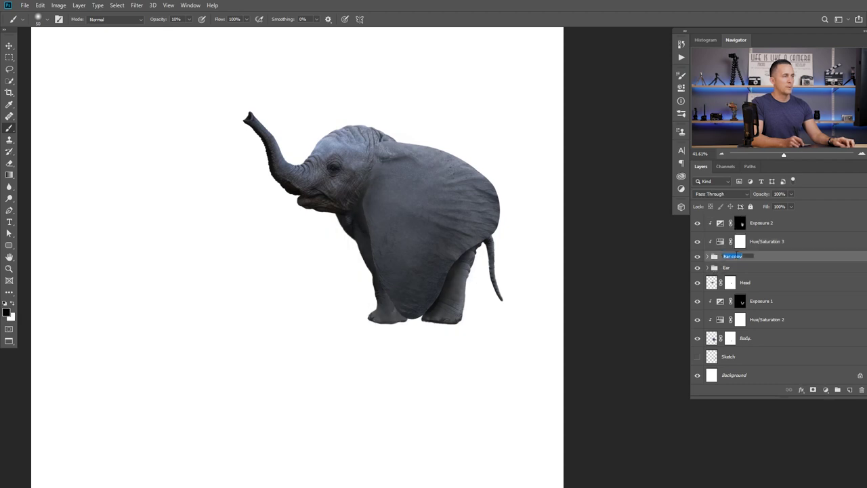
{"action": "mouse_move", "coordinate": [715, 260]}
{"action": "left_mouse_down"}
{"action": "mouse_move", "coordinate": [718, 221]}
{"action": "mouse_move", "coordinate": [722, 347]}
{"action": "mouse_move", "coordinate": [724, 304]}
{"action": "mouse_move", "coordinate": [733, 355]}
{"action": "left_mouse_up"}
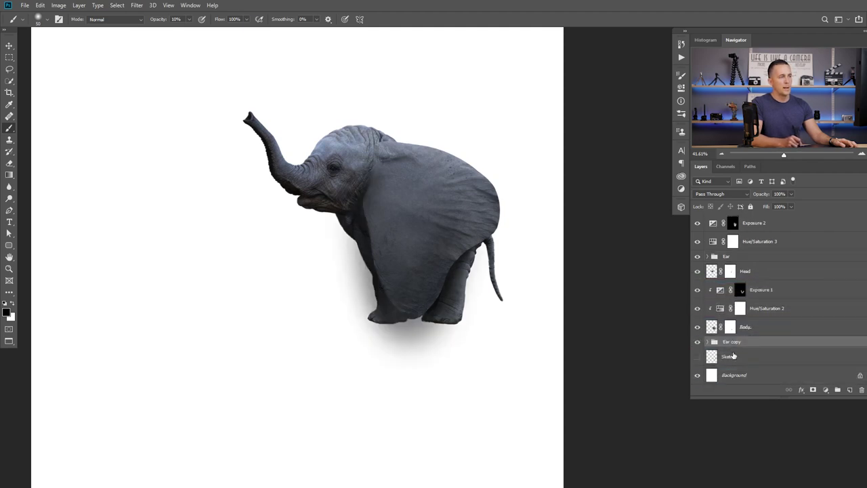
{"action": "left_click", "coordinate": [720, 250], "text": "alt"}
{"action": "left_click", "coordinate": [720, 232], "text": "alt"}
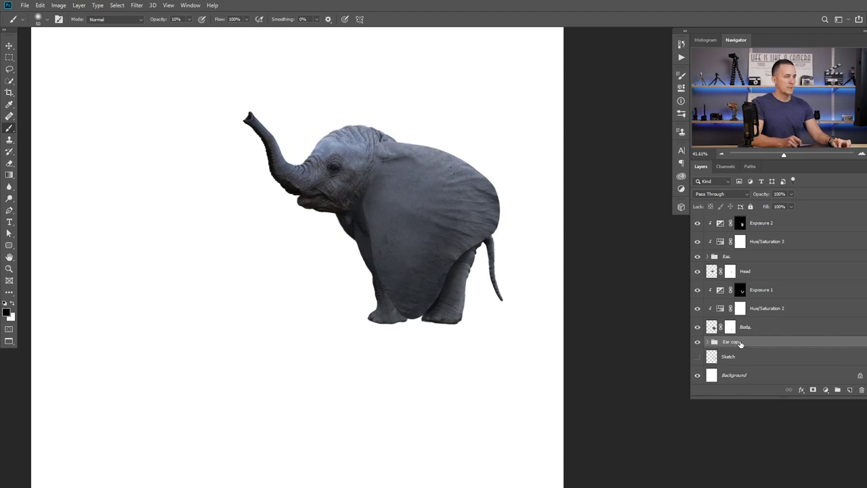
- Shift the Ear copy group toward the trunk so it shows in front of the chest, and merge it into one layer
{"action": "left_click", "coordinate": [9, 46]}
{"action": "left_click_drag", "start_coordinate": [399, 232], "coordinate": [340, 231]}
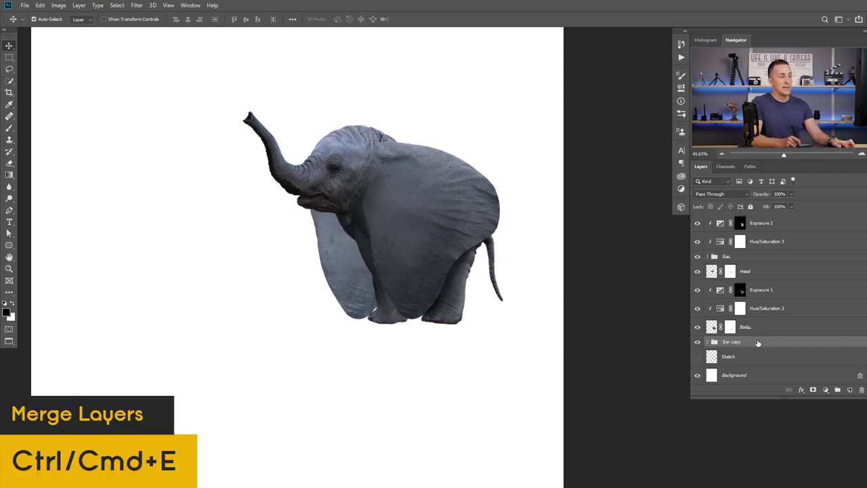
{"action": "key", "text": "ctrl+e"}
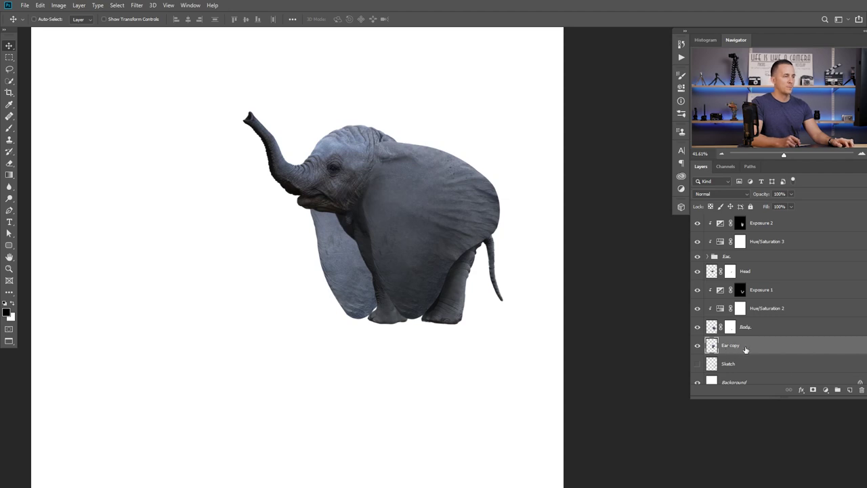
- Add an Exposure adjustment clipped to the Ear copy layer and set its exposure to -2.93
{"action": "left_click", "coordinate": [825, 391]}
{"action": "left_click", "coordinate": [810, 283]}
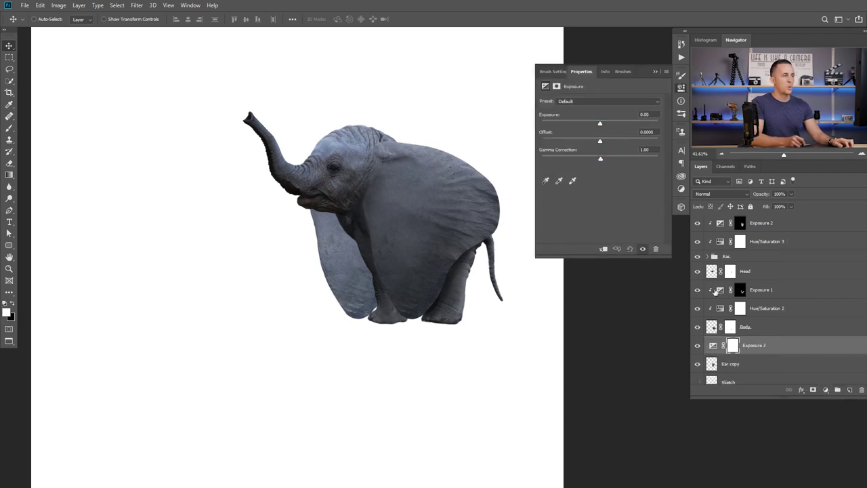
{"action": "left_click", "coordinate": [600, 250]}
{"action": "left_click_drag", "start_coordinate": [599, 124], "coordinate": [577, 127]}
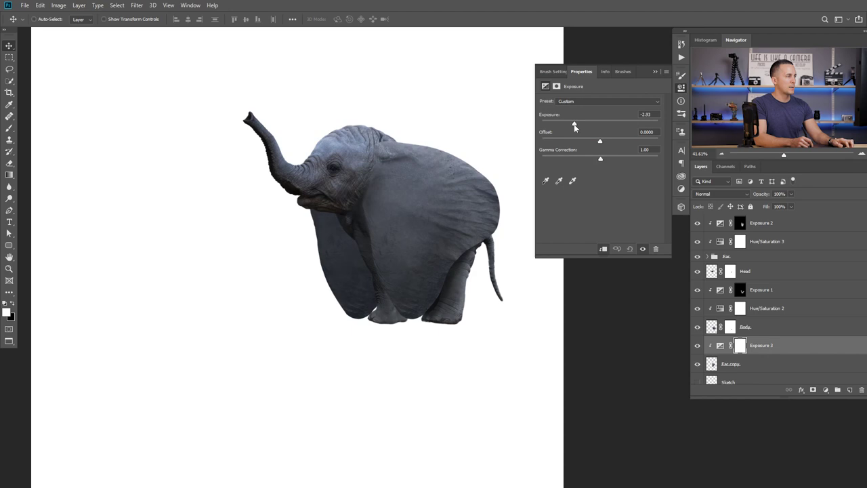
{"action": "left_click", "coordinate": [654, 71]}
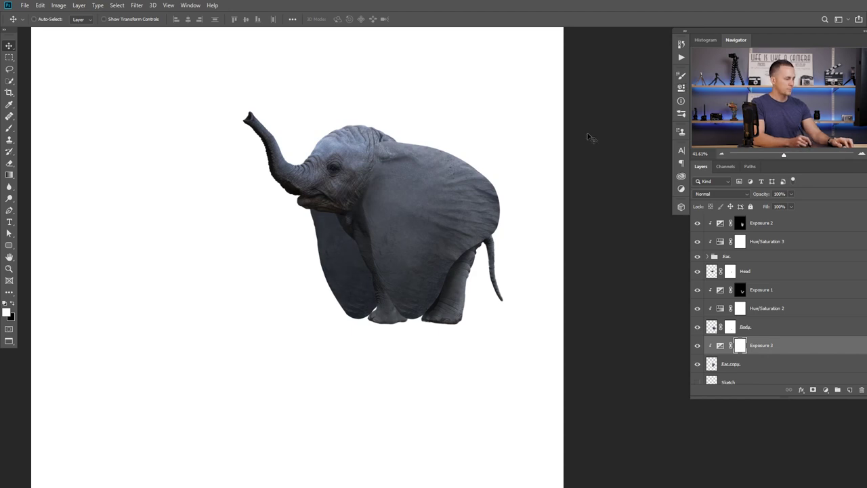
- Free-transform the Ear copy layer: narrow and shorten it, rotate it slightly clockwise, and position it as the far ear behind the head and body
{"action": "left_click", "coordinate": [716, 363]}
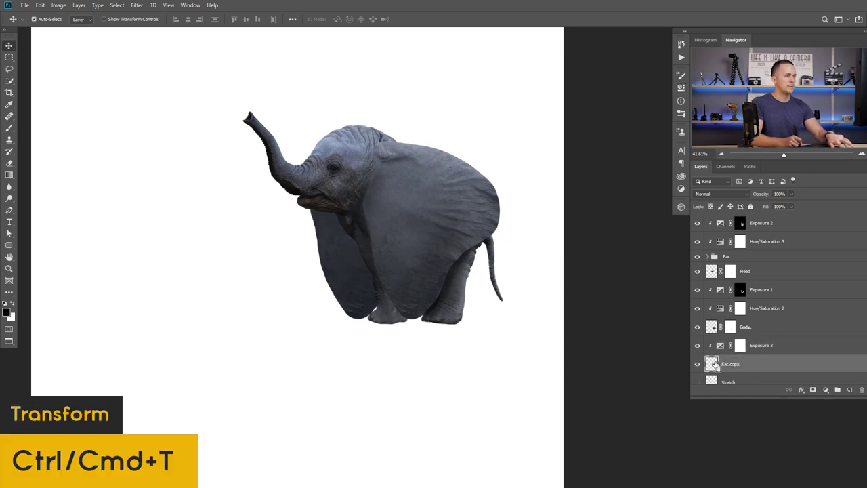
{"action": "key", "text": "ctrl+t"}
{"action": "left_click_drag", "start_coordinate": [308, 229], "coordinate": [319, 229]}
{"action": "left_click_drag", "start_coordinate": [413, 132], "coordinate": [434, 140]}
{"action": "left_click_drag", "start_coordinate": [419, 185], "coordinate": [396, 192]}
{"action": "left_click_drag", "start_coordinate": [426, 135], "coordinate": [413, 134]}
{"action": "left_click_drag", "start_coordinate": [395, 186], "coordinate": [392, 184]}
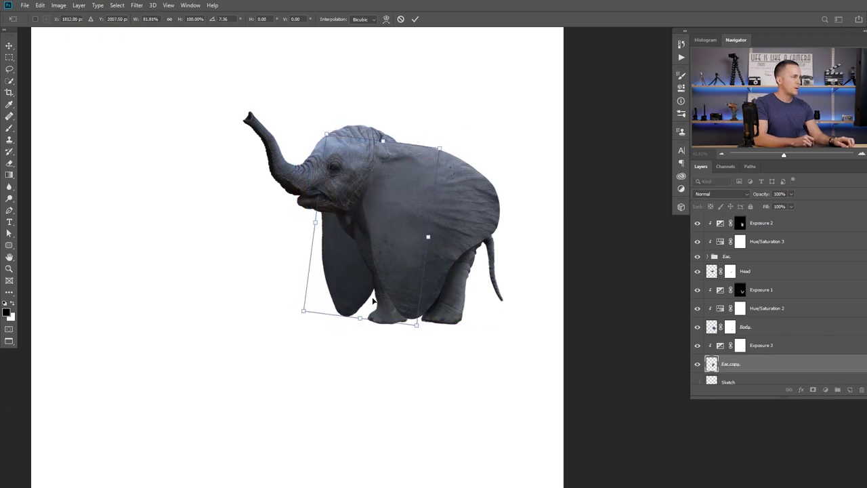
{"action": "left_click_drag", "start_coordinate": [361, 317], "coordinate": [366, 307]}
{"action": "left_click_drag", "start_coordinate": [400, 126], "coordinate": [393, 126]}
{"action": "left_click_drag", "start_coordinate": [376, 198], "coordinate": [374, 207]}
{"action": "key", "text": "Return"}
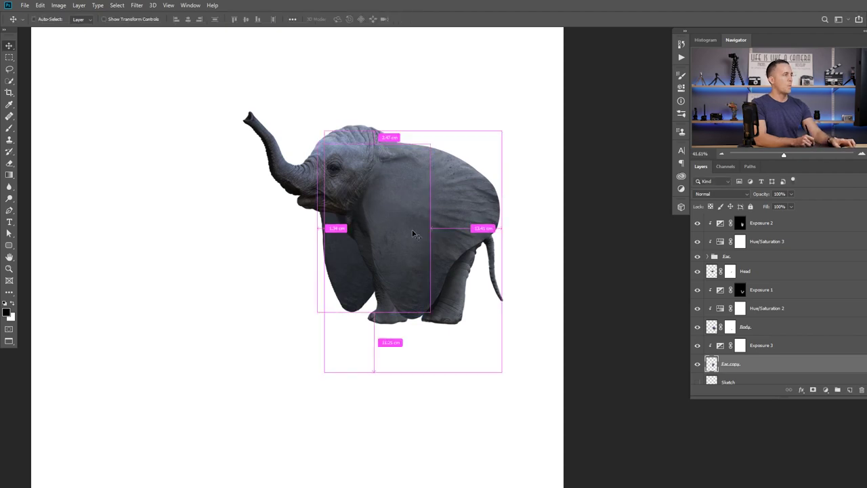
{"action": "left_click_drag", "start_coordinate": [414, 231], "coordinate": [397, 236]}
- Switch to the prepared city image and toggle the mask of Layer 0 copy 2 to examine the tower and ledge cut-out
{"action": "scroll", "coordinate": [443, 278], "scroll_direction": "up", "scroll_amount": 3}
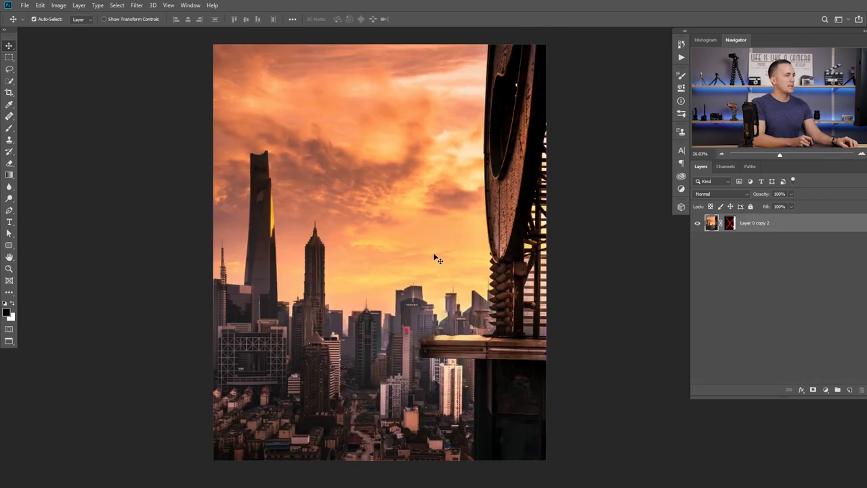
{"action": "key", "text": "ctrl"}
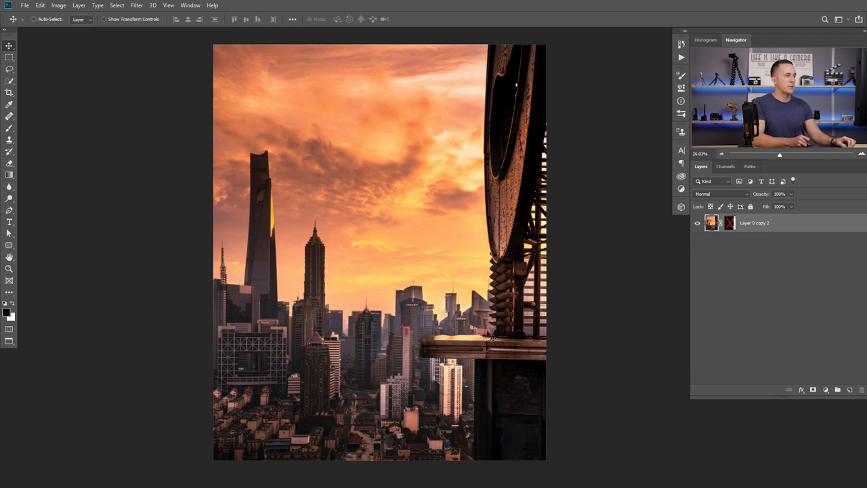
{"action": "left_click", "coordinate": [734, 226], "text": "shift"}
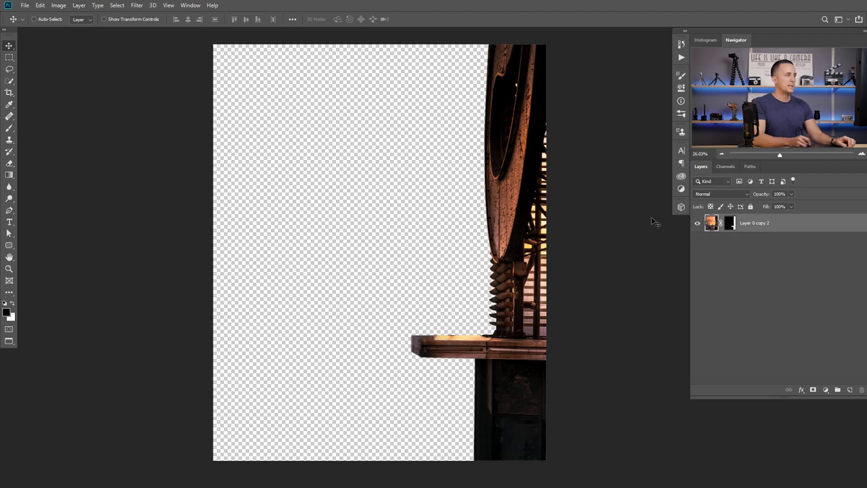
{"action": "left_click", "coordinate": [734, 226], "text": "shift"}
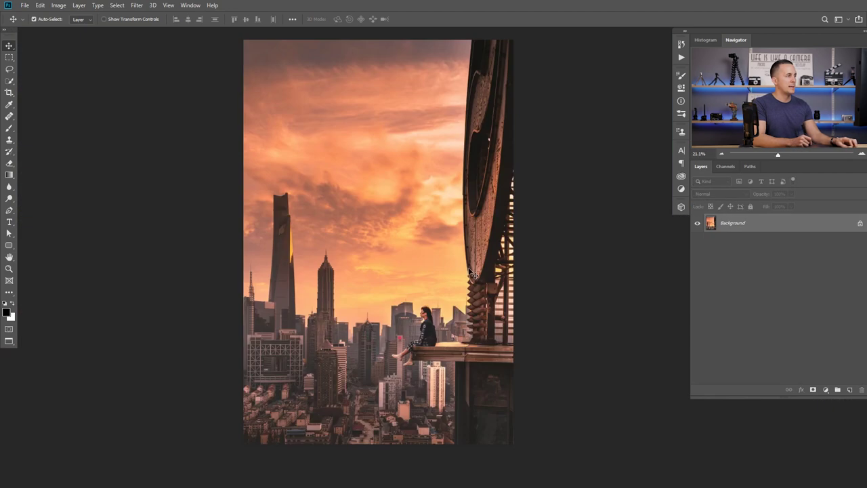
- Lasso a loose selection around the woman sitting on the ledge in the original city image
{"action": "left_click_drag", "start_coordinate": [427, 315], "coordinate": [475, 305]}
{"action": "scroll", "coordinate": [475, 308], "scroll_direction": "up", "scroll_amount": 3}
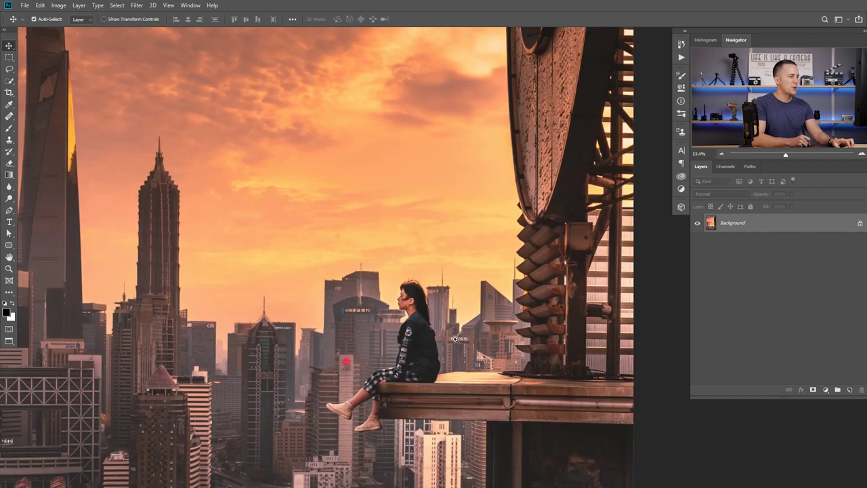
{"action": "key", "text": "l"}
{"action": "left_click_drag", "start_coordinate": [452, 338], "coordinate": [450, 296]}
{"action": "left_click_drag", "start_coordinate": [438, 255], "coordinate": [412, 246]}
{"action": "mouse_move", "coordinate": [408, 284]}
{"action": "left_mouse_down"}
{"action": "mouse_move", "coordinate": [399, 324]}
{"action": "mouse_move", "coordinate": [332, 376]}
{"action": "mouse_move", "coordinate": [344, 397]}
{"action": "mouse_move", "coordinate": [363, 392]}
{"action": "mouse_move", "coordinate": [357, 402]}
{"action": "mouse_move", "coordinate": [381, 407]}
{"action": "mouse_move", "coordinate": [404, 399]}
{"action": "mouse_move", "coordinate": [393, 354]}
{"action": "mouse_move", "coordinate": [458, 342]}
{"action": "left_mouse_up"}
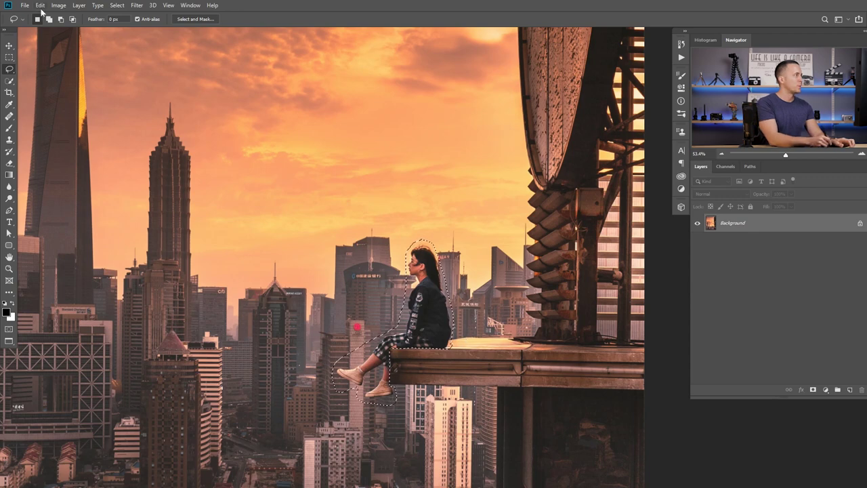
- Preview the seated woman's removal in the Content-Aware Fill workspace and cancel it
{"action": "left_click", "coordinate": [41, 6]}
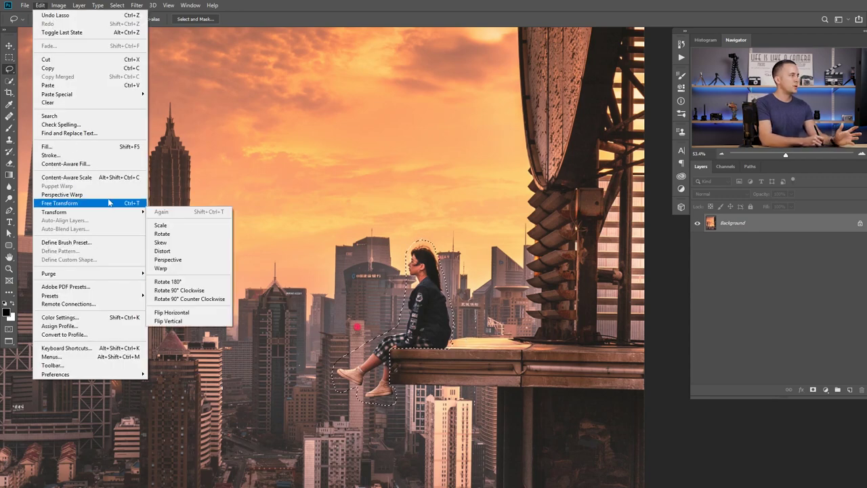
{"action": "left_click", "coordinate": [93, 166]}
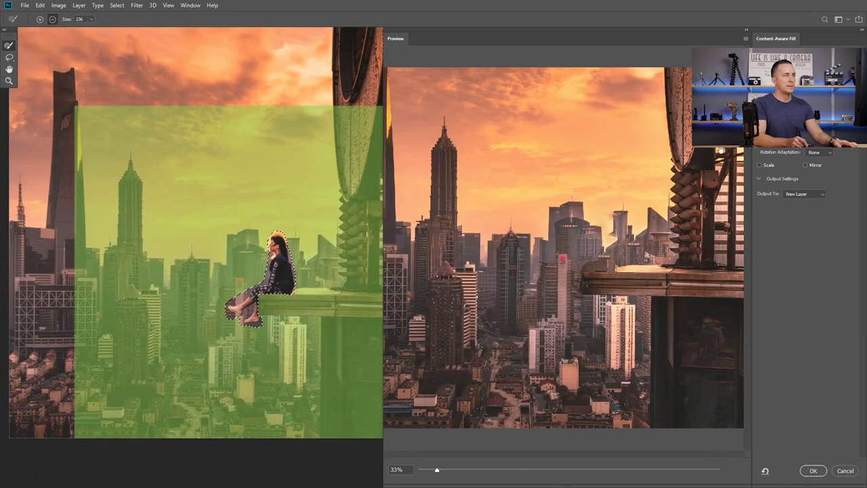
{"action": "left_click", "coordinate": [845, 470]}
{"action": "left_click_drag", "start_coordinate": [434, 254], "coordinate": [559, 264]}
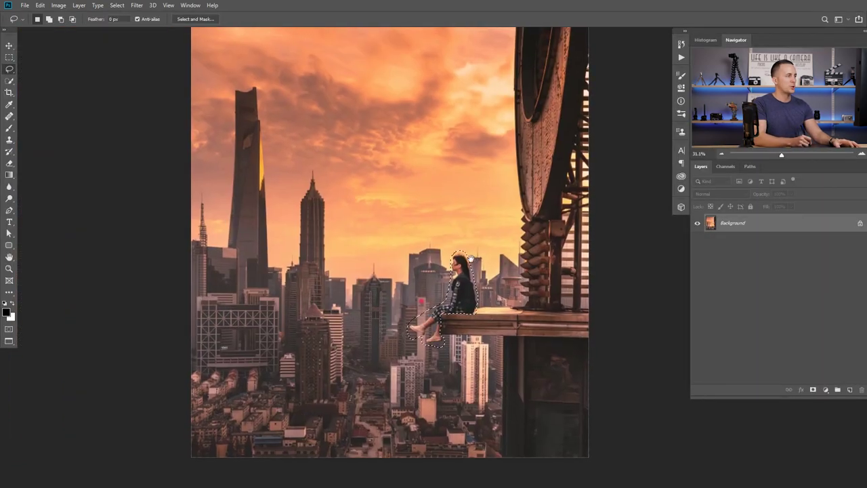
- Fill the selection around the woman with Content-Aware contents in Normal mode at 100% opacity, and deselect
{"action": "key", "text": "shift"}
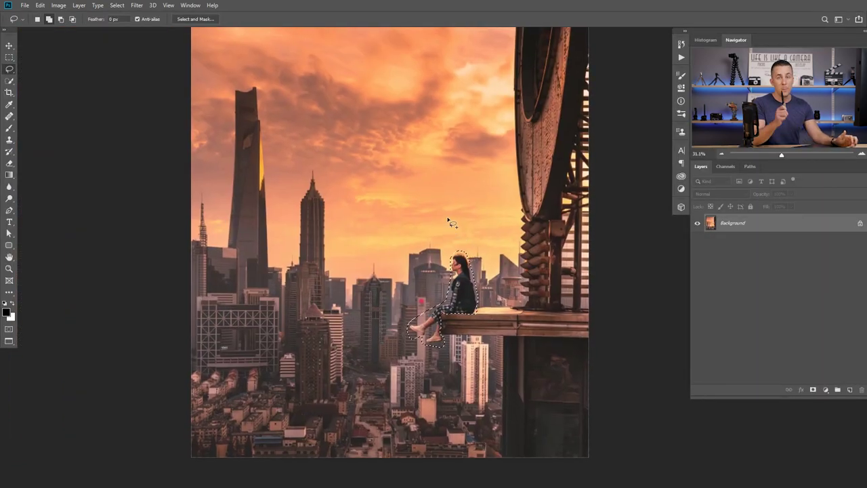
{"action": "key", "text": "shift+F5"}
{"action": "left_click", "coordinate": [559, 198]}
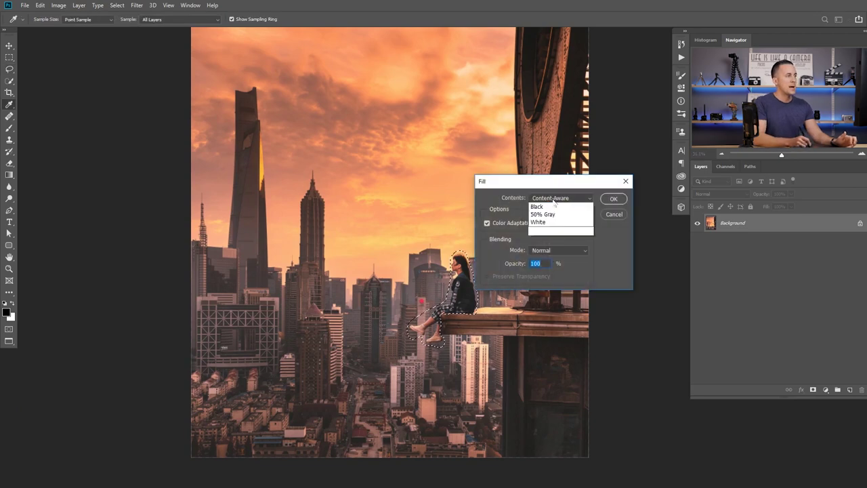
{"action": "left_click", "coordinate": [549, 237]}
{"action": "left_click", "coordinate": [613, 199]}
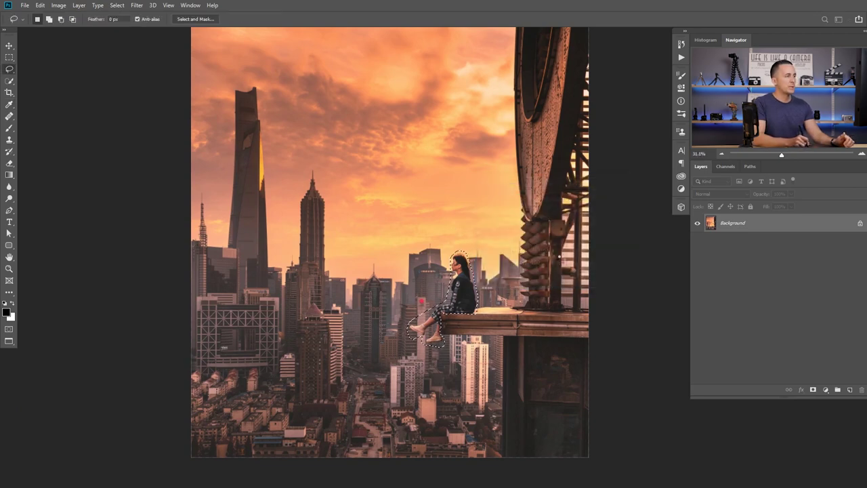
{"action": "key", "text": "ctrl+d"}
- Inspect the filled ledge, close the original city image without saving, and return to the prepared city image
{"action": "left_click_drag", "start_coordinate": [465, 314], "coordinate": [477, 309]}
{"action": "left_click_drag", "start_coordinate": [477, 309], "coordinate": [454, 292]}
{"action": "scroll", "coordinate": [441, 297], "scroll_direction": "up", "scroll_amount": 5}
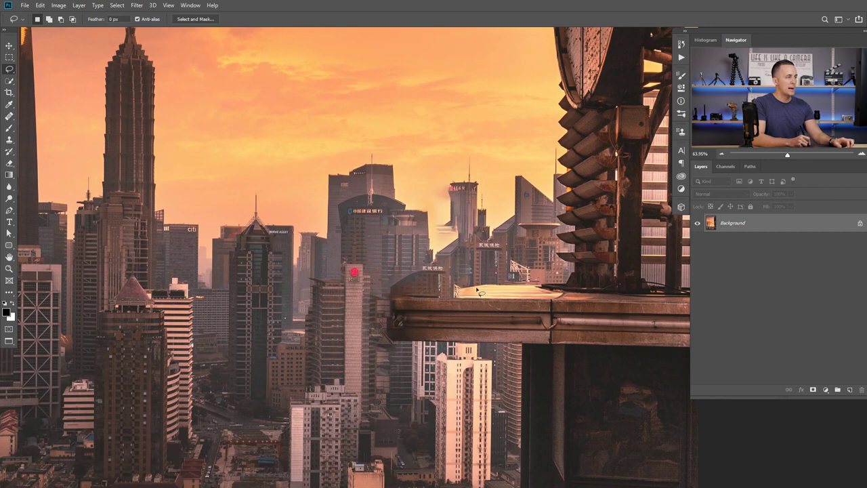
{"action": "scroll", "coordinate": [477, 290], "scroll_direction": "down", "scroll_amount": 6}
{"action": "key", "text": "ctrl+w"}
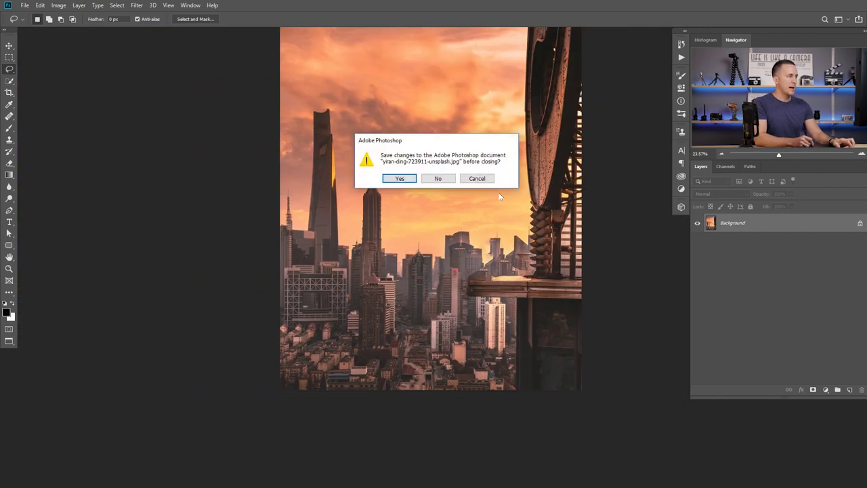
{"action": "key", "text": "n"}
{"action": "key", "text": "ctrl+w"}
{"action": "key", "text": "ctrl+Tab"}
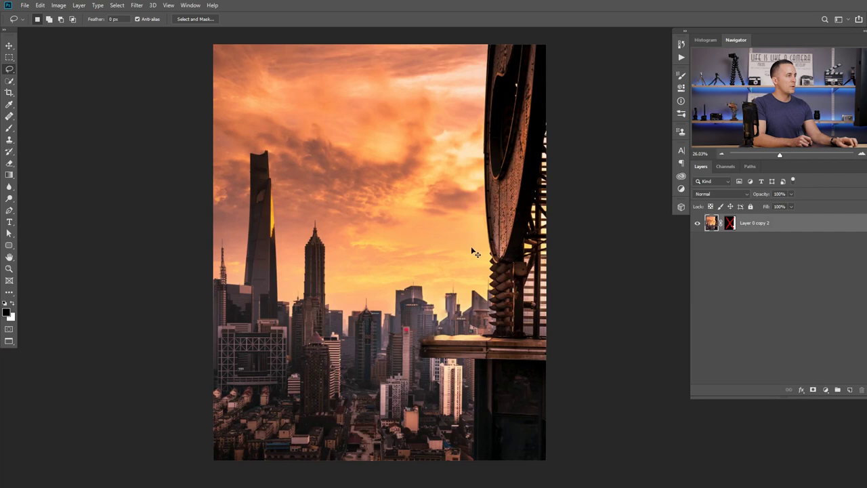
- Add a new layer and brush a white outline along the tower, the ledge's edges and the base below
{"action": "scroll", "coordinate": [458, 343], "scroll_direction": "up", "scroll_amount": 1}
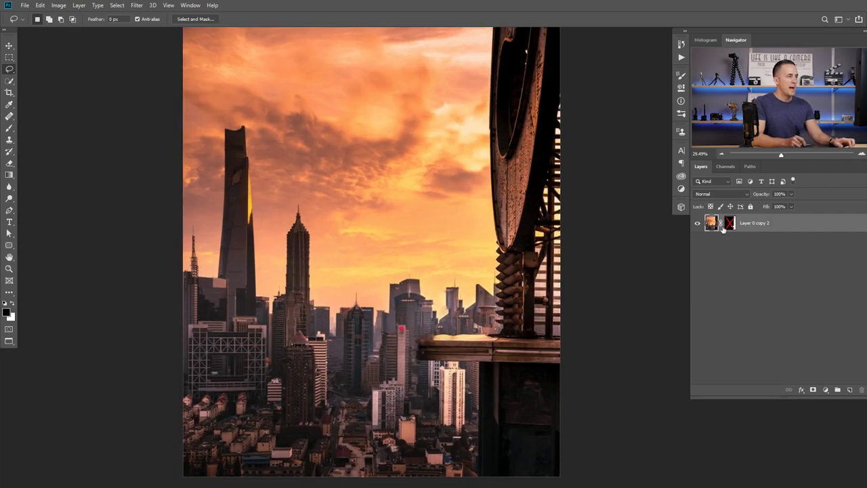
{"action": "scroll", "coordinate": [460, 337], "scroll_direction": "up", "scroll_amount": 10}
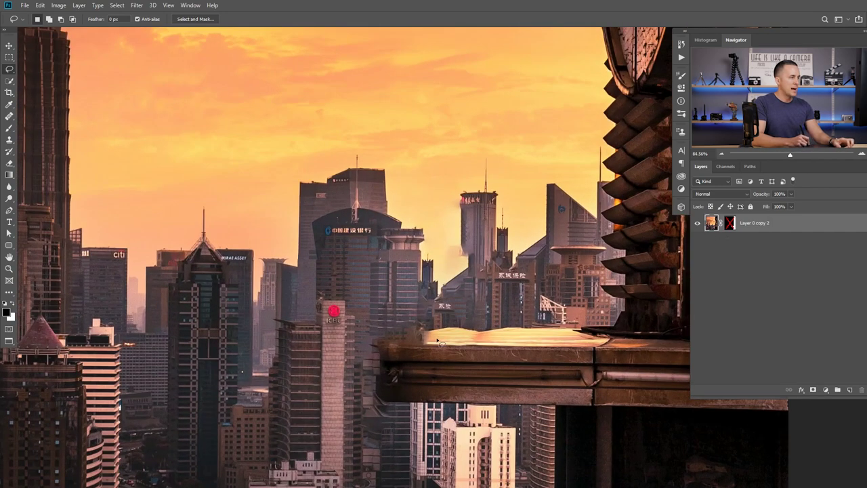
{"action": "scroll", "coordinate": [450, 335], "scroll_direction": "up", "scroll_amount": 2}
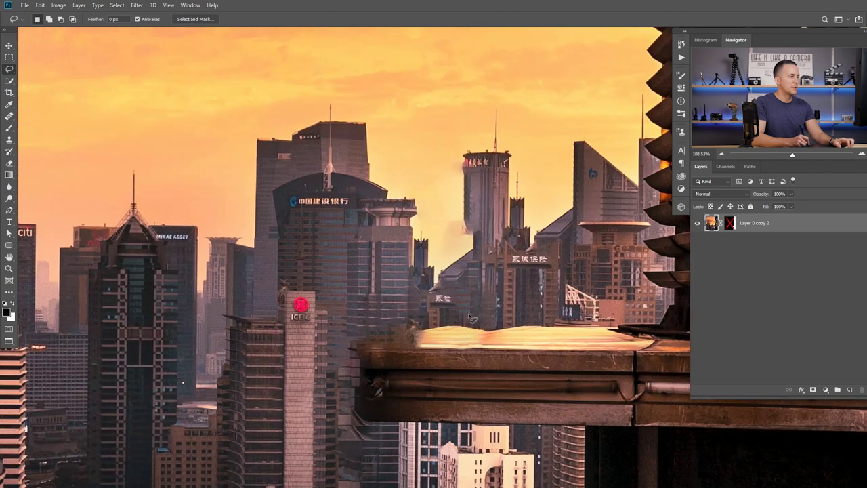
{"action": "scroll", "coordinate": [475, 316], "scroll_direction": "down", "scroll_amount": 10}
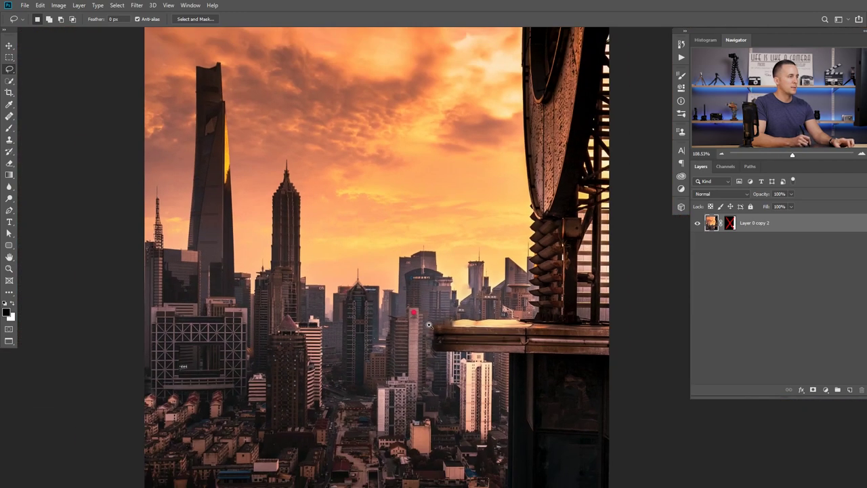
{"action": "scroll", "coordinate": [530, 289], "scroll_direction": "down", "scroll_amount": 2}
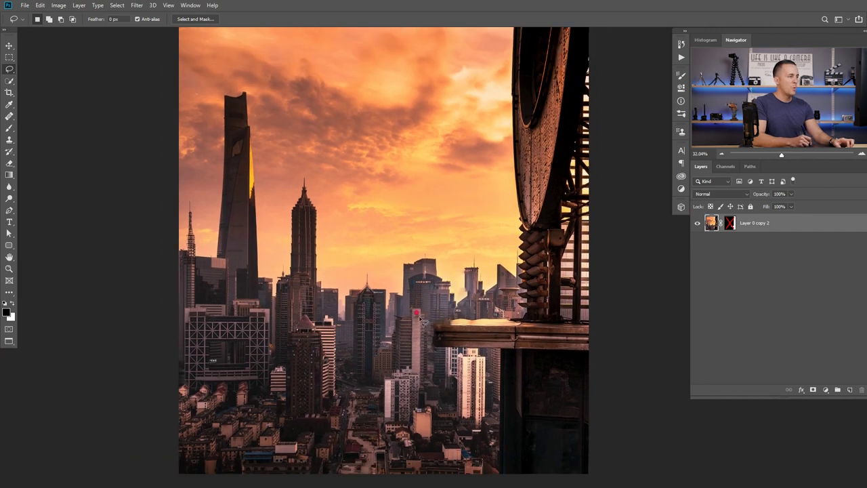
{"action": "left_click", "coordinate": [849, 390]}
{"action": "key", "text": "b"}
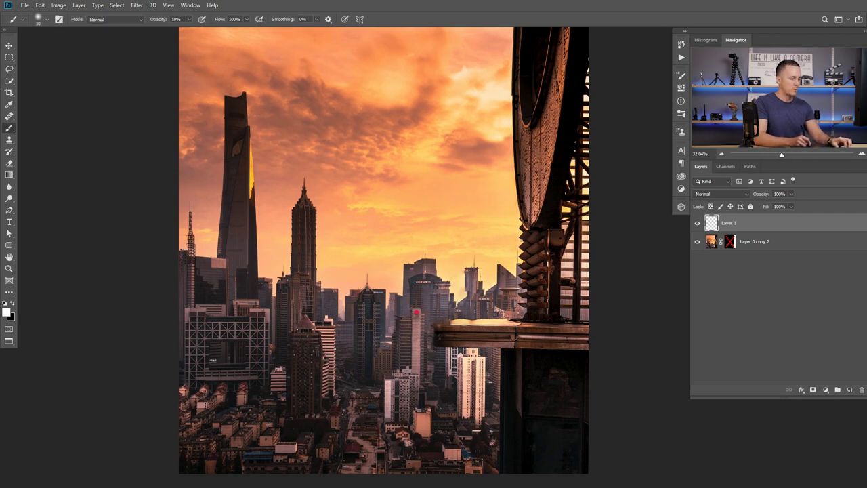
{"action": "mouse_move", "coordinate": [523, 318]}
{"action": "left_mouse_down"}
{"action": "mouse_move", "coordinate": [505, 110]}
{"action": "mouse_move", "coordinate": [538, 26]}
{"action": "left_mouse_up"}
{"action": "mouse_move", "coordinate": [585, 466]}
{"action": "left_mouse_down"}
{"action": "mouse_move", "coordinate": [513, 471]}
{"action": "mouse_move", "coordinate": [503, 454]}
{"action": "mouse_move", "coordinate": [501, 355]}
{"action": "mouse_move", "coordinate": [448, 352]}
{"action": "left_mouse_up"}
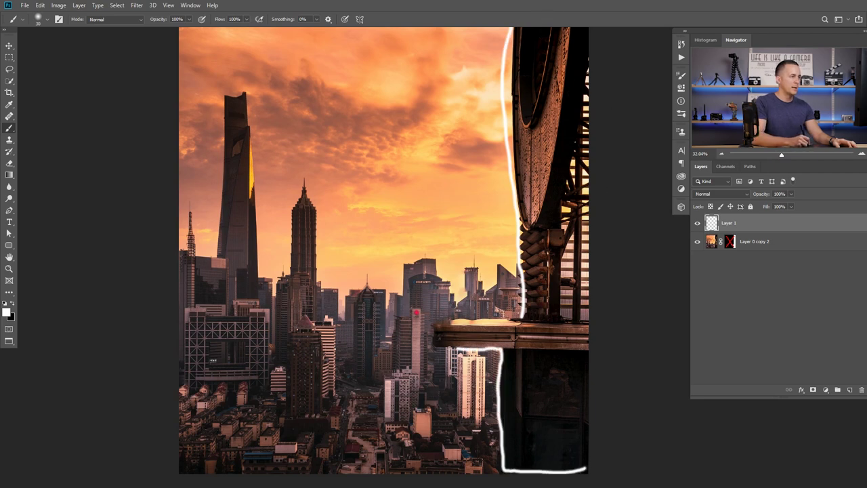
{"action": "left_click_drag", "start_coordinate": [522, 317], "coordinate": [483, 318]}
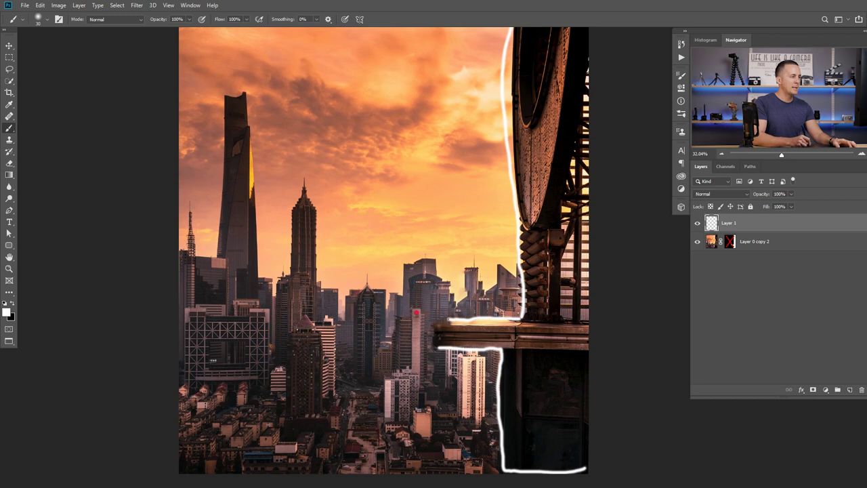
- Sketch the ledge's front corner as a block with white brush strokes and mark its top surface
{"action": "left_click_drag", "start_coordinate": [434, 328], "coordinate": [437, 349]}
{"action": "key", "text": "ctrl+z"}
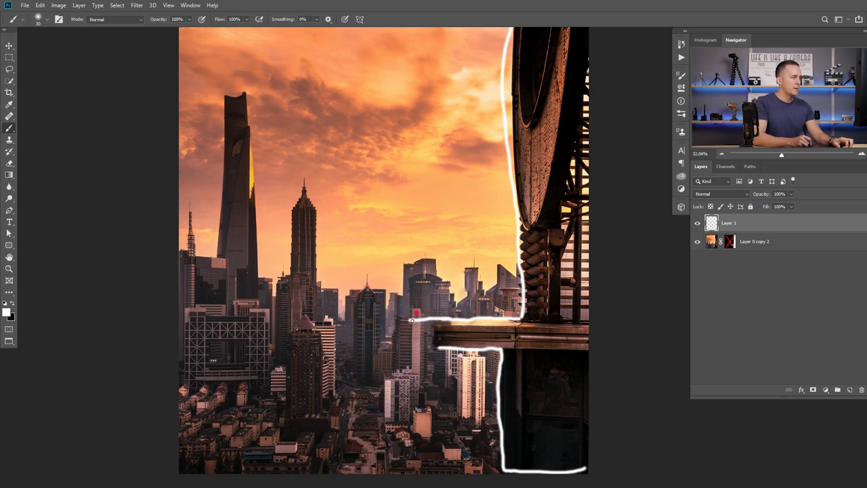
{"action": "key", "text": "ctrl+z"}
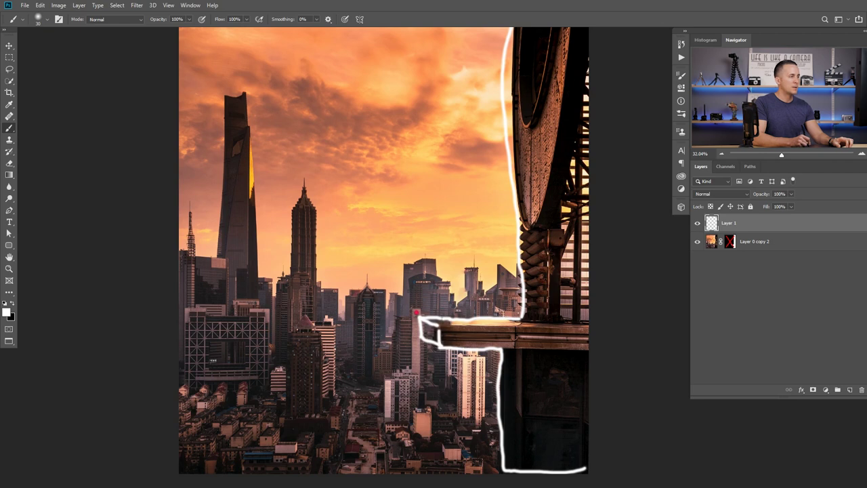
{"action": "left_click_drag", "start_coordinate": [439, 326], "coordinate": [589, 325]}
{"action": "mouse_move", "coordinate": [419, 324]}
{"action": "left_mouse_down"}
{"action": "mouse_move", "coordinate": [435, 339]}
{"action": "mouse_move", "coordinate": [513, 323]}
{"action": "left_mouse_up"}
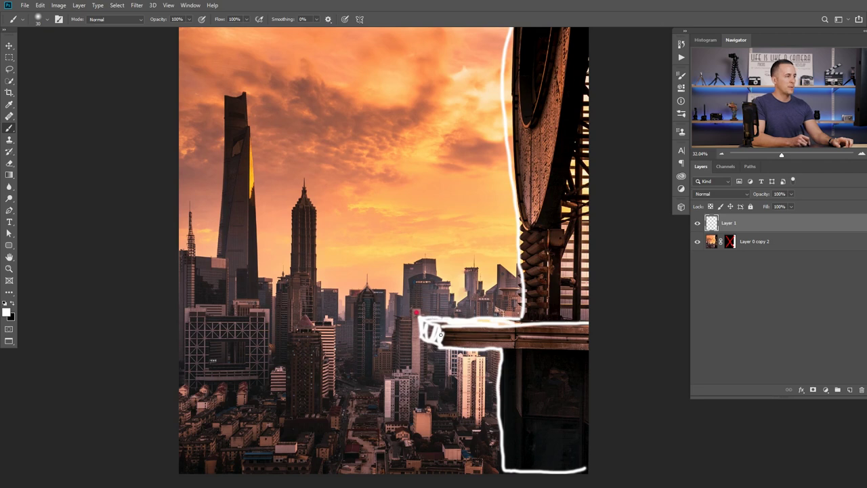
- Enable the mask on Layer 0 copy 2 and hide the white outline layer
{"action": "left_click", "coordinate": [732, 242], "text": "shift"}
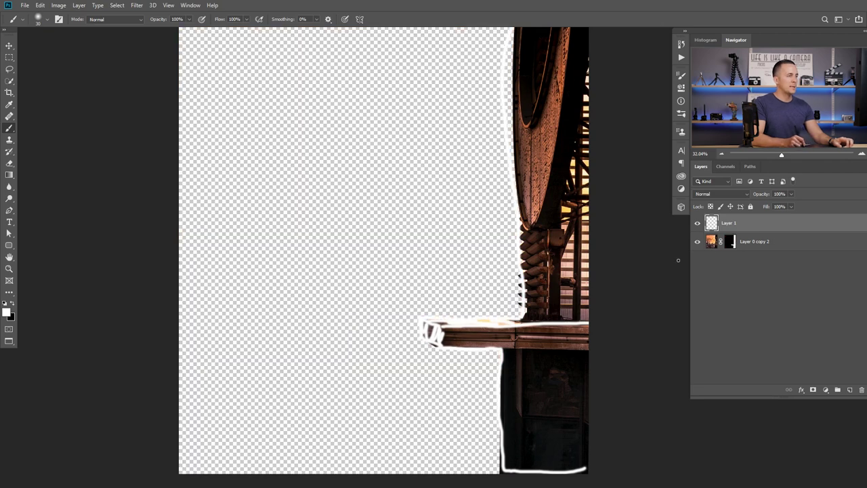
{"action": "left_click", "coordinate": [698, 225]}
{"action": "scroll", "coordinate": [426, 335], "scroll_direction": "up", "scroll_amount": 3}
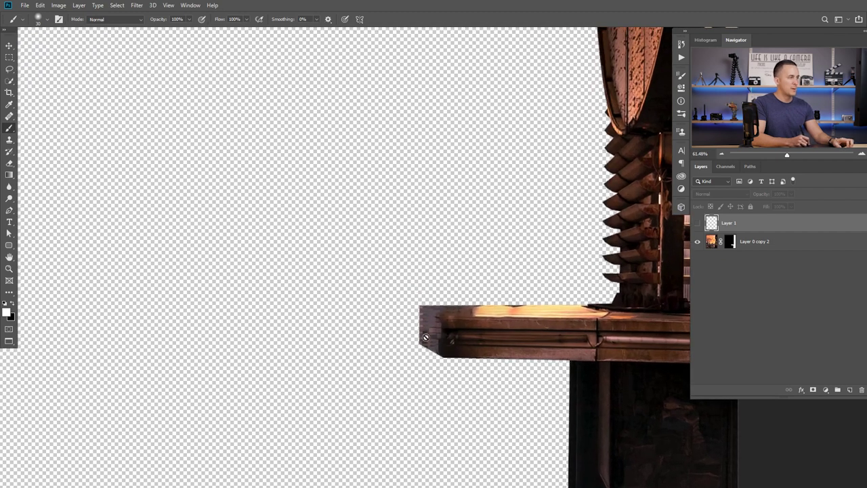
- Copy the masked tower and ledge from Layer 0 copy 2 and paste them above the Sketch layer in the elephant document
{"action": "left_click", "coordinate": [712, 243], "text": "ctrl"}
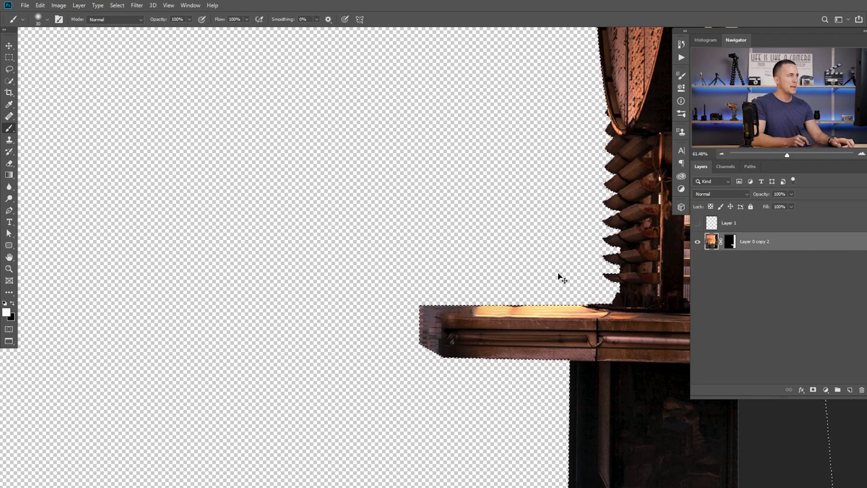
{"action": "key", "text": "ctrl+Tab"}
{"action": "key", "text": "ctrl+shift+Tab"}
{"action": "key", "text": "ctrl+shift+Tab"}
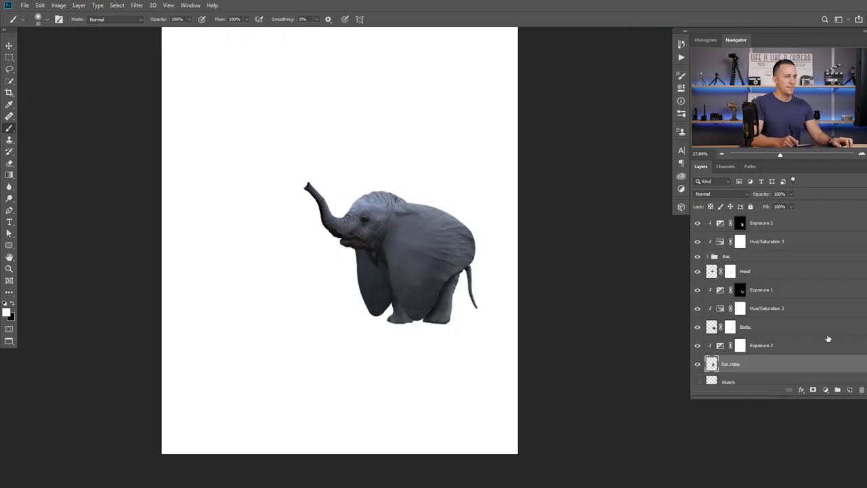
{"action": "left_click", "coordinate": [727, 382]}
{"action": "key", "text": "ctrl+v"}
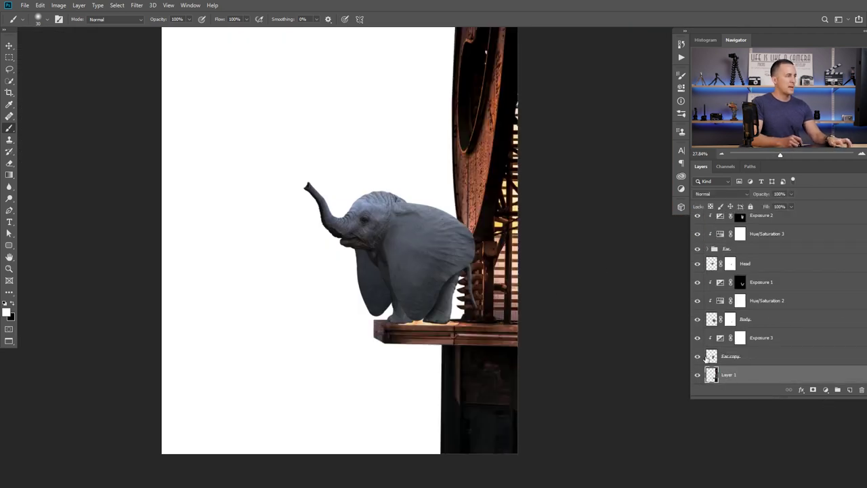
{"action": "key", "text": "v"}
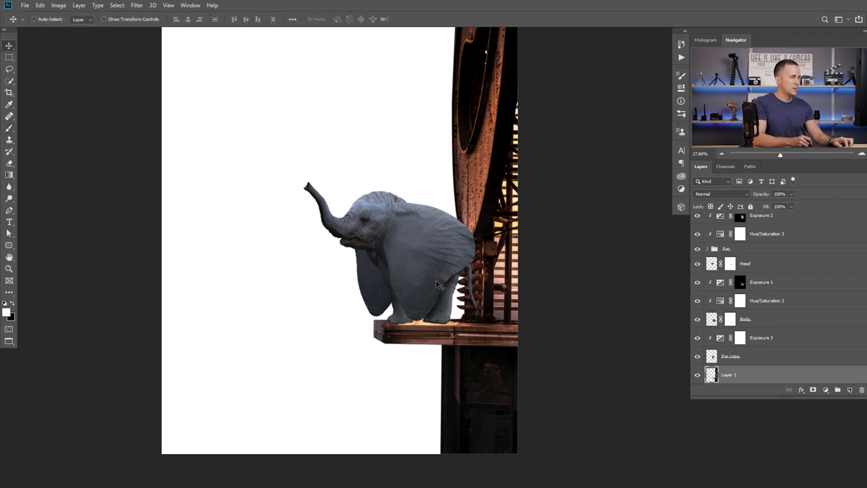
- Group all the elephant layers down to Ear copy and name the group Elephant
{"action": "scroll", "coordinate": [798, 309], "scroll_direction": "up", "scroll_amount": 1}
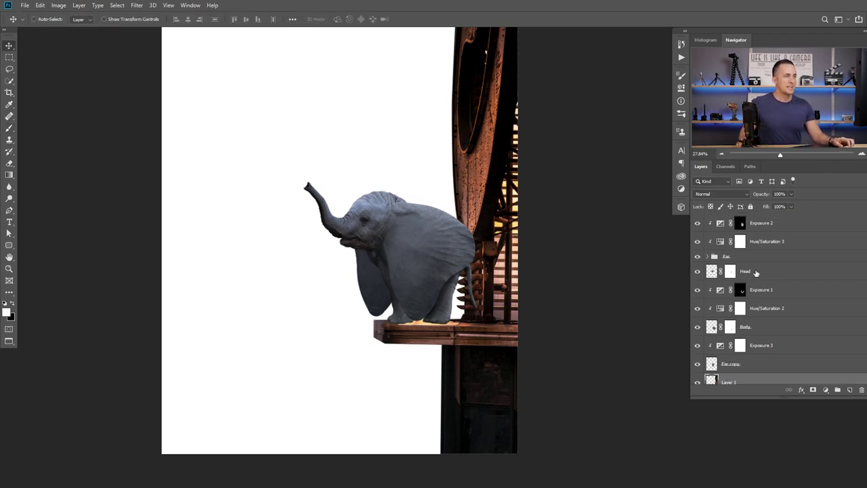
{"action": "scroll", "coordinate": [716, 221], "scroll_direction": "down", "scroll_amount": 3}
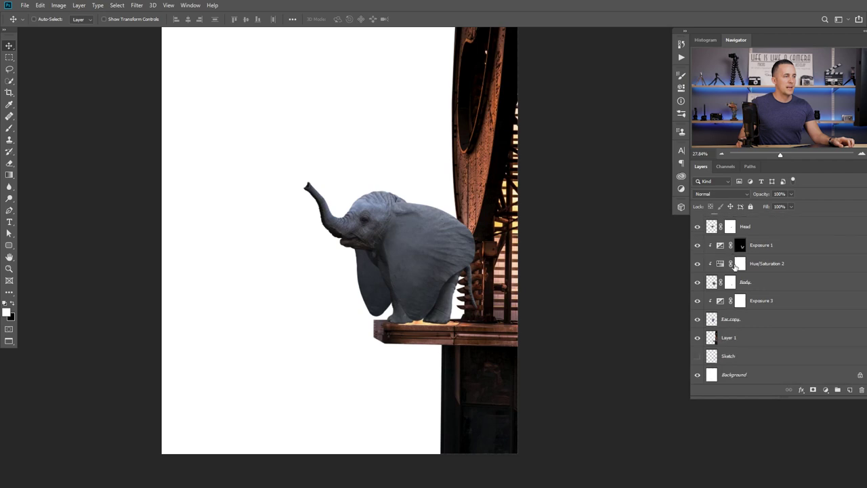
{"action": "left_click", "coordinate": [752, 319], "text": "shift"}
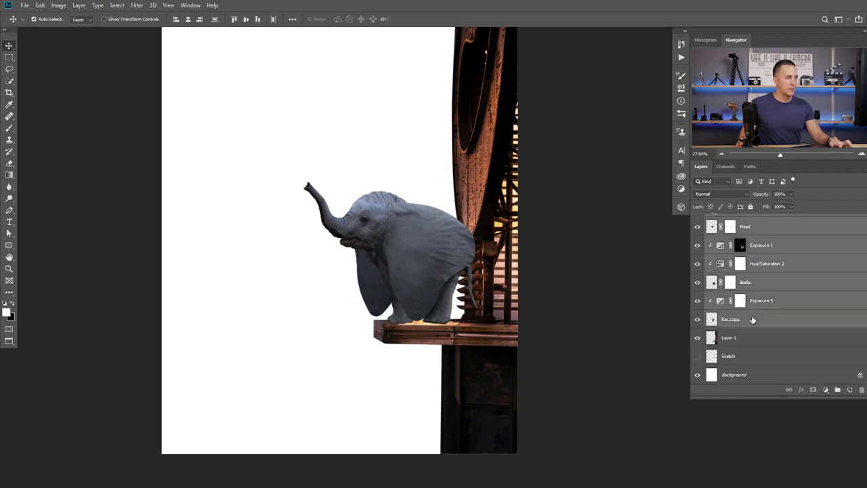
{"action": "key", "text": "ctrl+g"}
{"action": "double_click", "coordinate": [738, 218]}
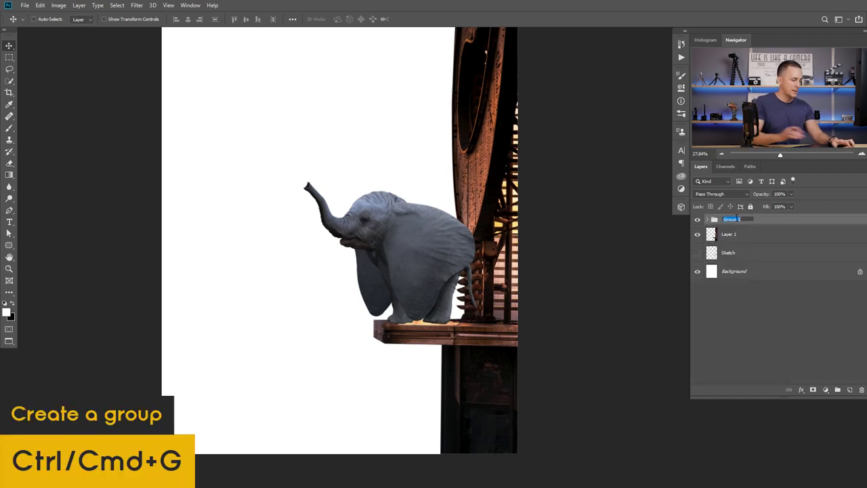
{"action": "type", "text": "Eleph"}
{"action": "key", "text": "Return"}
- Select the tower layer, Layer 1, and hide the Elephant group to expose the ledge
{"action": "left_click", "coordinate": [710, 236]}
{"action": "key", "text": "ctrl+space"}
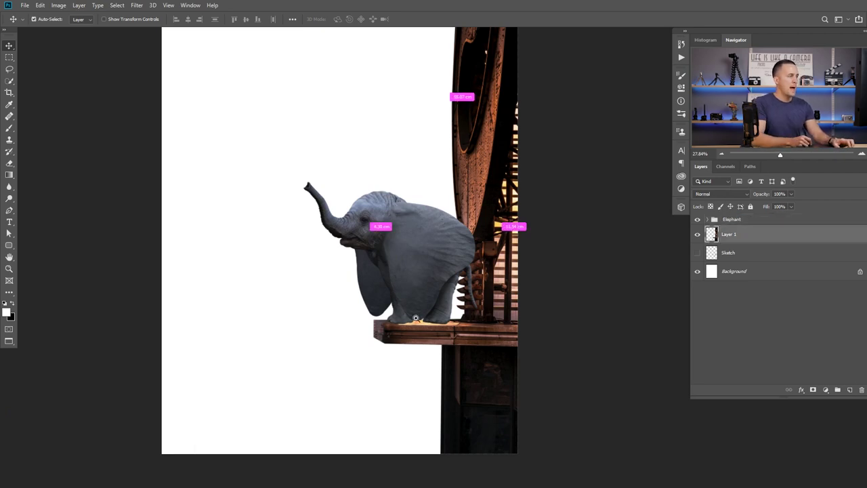
{"action": "scroll", "coordinate": [415, 317], "scroll_direction": "up", "scroll_amount": 3}
{"action": "left_click", "coordinate": [699, 220]}
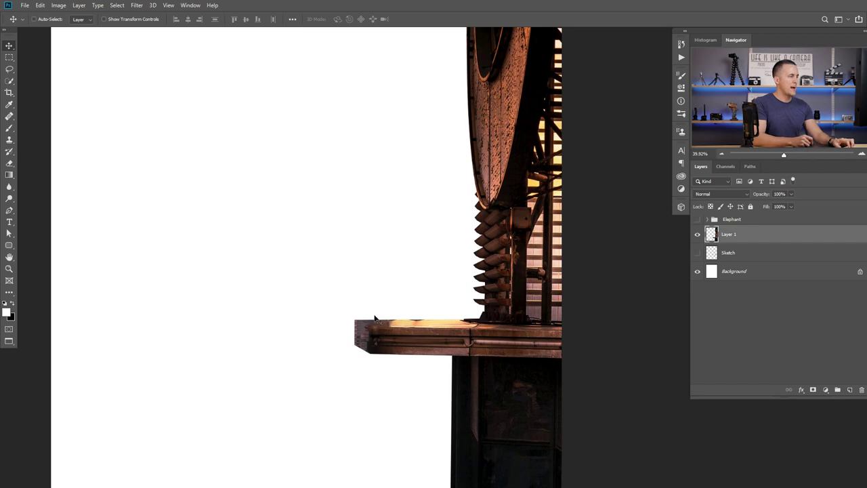
{"action": "scroll", "coordinate": [382, 322], "scroll_direction": "up", "scroll_amount": 4}
{"action": "left_click_drag", "start_coordinate": [425, 316], "coordinate": [408, 308]}
- Outline the clean, bright section of the ledge's top surface with a closed four-point Pen path and convert it to a selection
{"action": "key", "text": "p"}
{"action": "scroll", "coordinate": [484, 307], "scroll_direction": "up", "scroll_amount": 2}
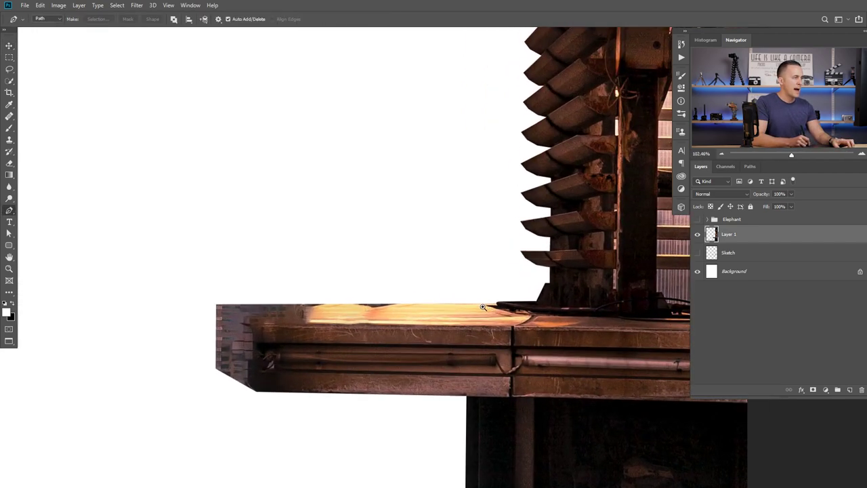
{"action": "left_click", "coordinate": [486, 304]}
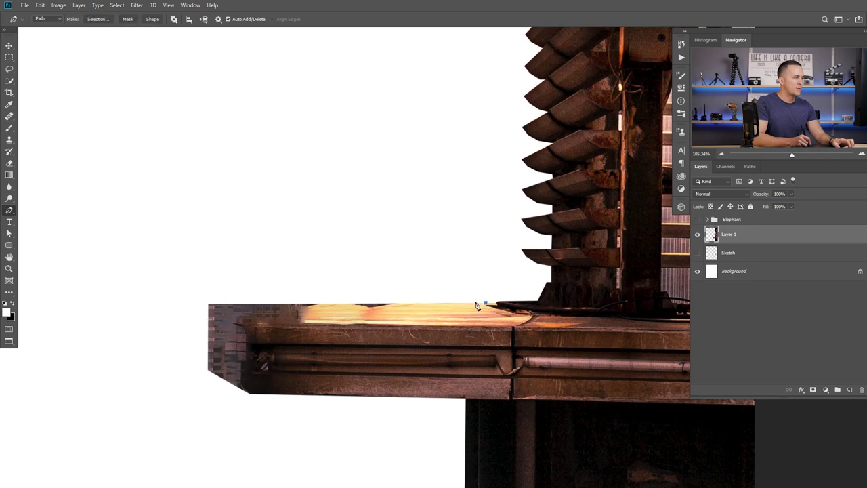
{"action": "left_click", "coordinate": [397, 303]}
{"action": "left_click", "coordinate": [393, 323]}
{"action": "left_click", "coordinate": [506, 325]}
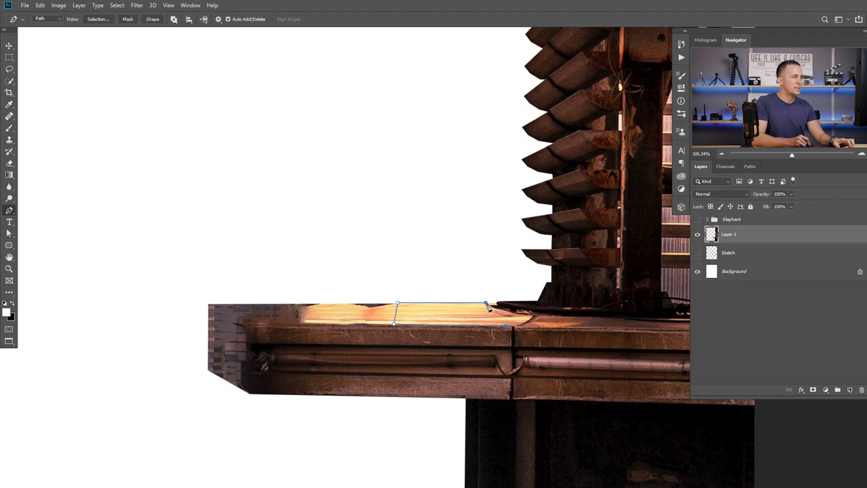
{"action": "left_click", "coordinate": [481, 304]}
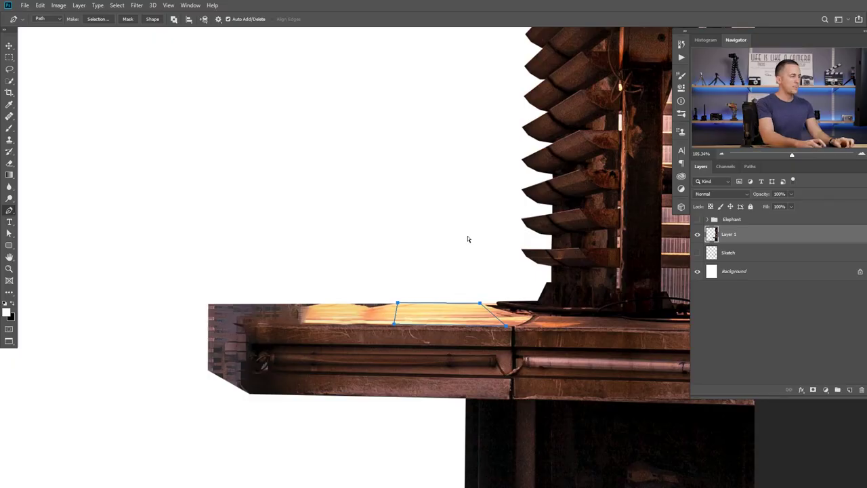
{"action": "key", "text": "ctrl+Return"}
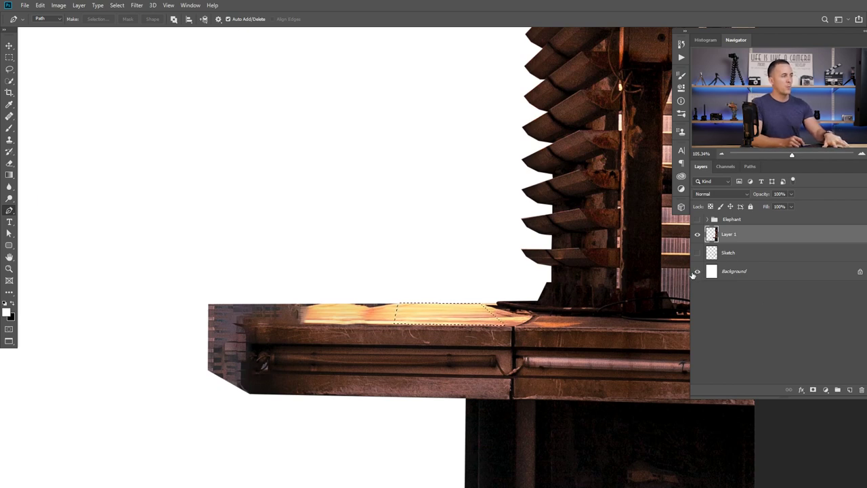
- Copy the selected strip of the ledge top to a new layer, then try moving it upward and undo the move
{"action": "key", "text": "ctrl+j"}
{"action": "key", "text": "v"}
{"action": "left_click_drag", "start_coordinate": [457, 315], "coordinate": [457, 232]}
{"action": "key", "text": "ctrl+z"}
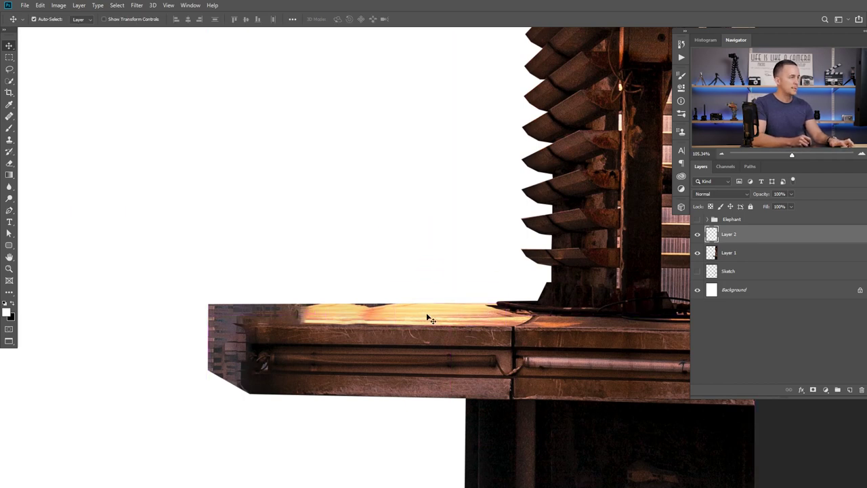
- Stretch the copied strip horizontally to about 269% width so it covers the ledge's whole top surface and overhangs the front end
{"action": "key", "text": "ctrl+t"}
{"action": "left_click_drag", "start_coordinate": [425, 316], "coordinate": [378, 317]}
{"action": "left_click_drag", "start_coordinate": [320, 314], "coordinate": [190, 312]}
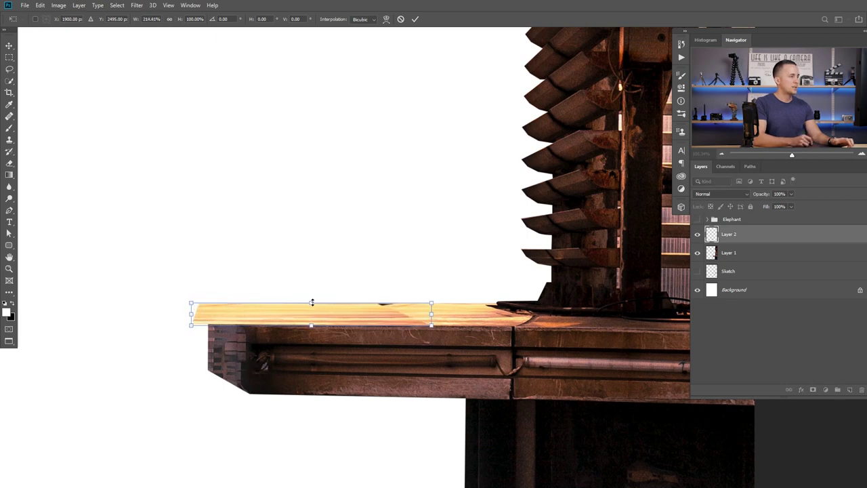
{"action": "left_click_drag", "start_coordinate": [431, 314], "coordinate": [481, 313]}
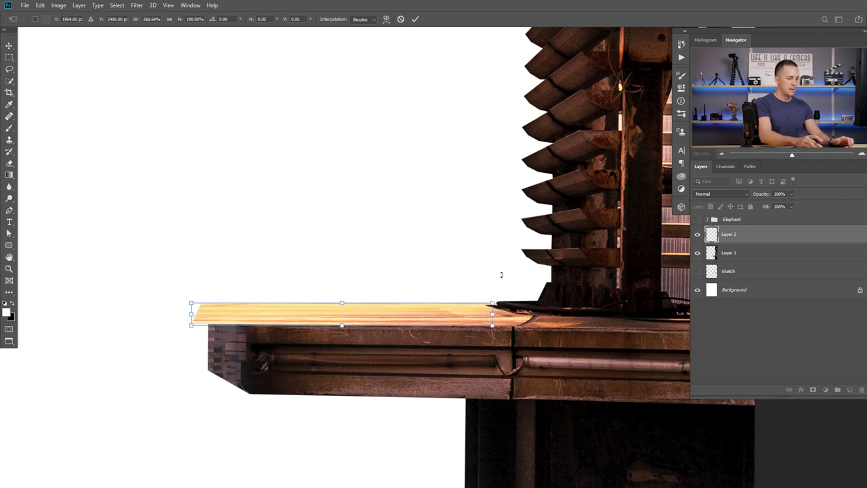
{"action": "key", "text": "Return"}
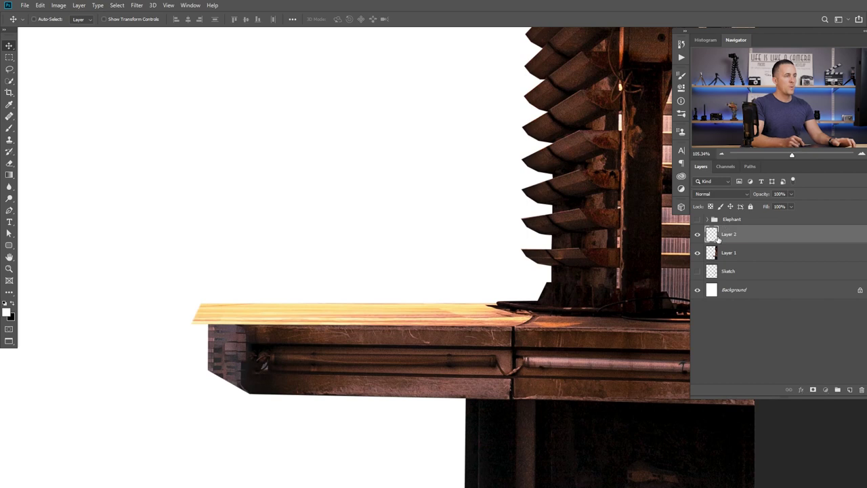
- Add a layer mask to Layer 2 and set up a soft black brush with 80 px size, 0% hardness and 20% opacity
{"action": "left_click", "coordinate": [814, 390]}
{"action": "key", "text": "b"}
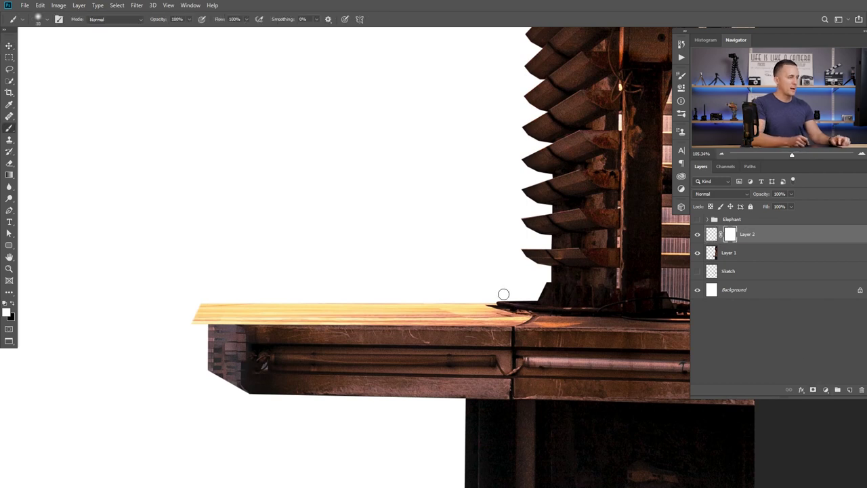
{"action": "right_click", "coordinate": [463, 300]}
{"action": "left_click_drag", "start_coordinate": [513, 187], "coordinate": [502, 187]}
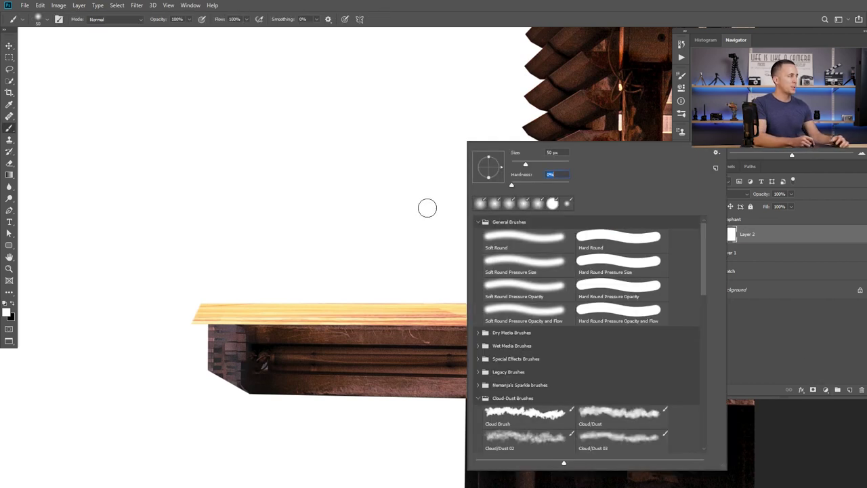
{"action": "key", "text": "Return"}
{"action": "key", "text": "bracketright"}
{"action": "key", "text": "bracketright"}
{"action": "key", "text": "bracketright"}
{"action": "key", "text": "2"}
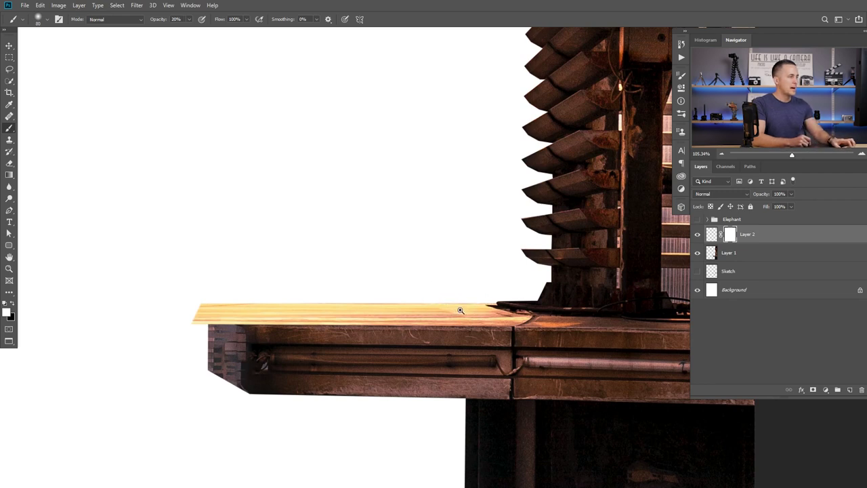
{"action": "scroll", "coordinate": [442, 293], "scroll_direction": "up", "scroll_amount": 2}
{"action": "key", "text": "x"}
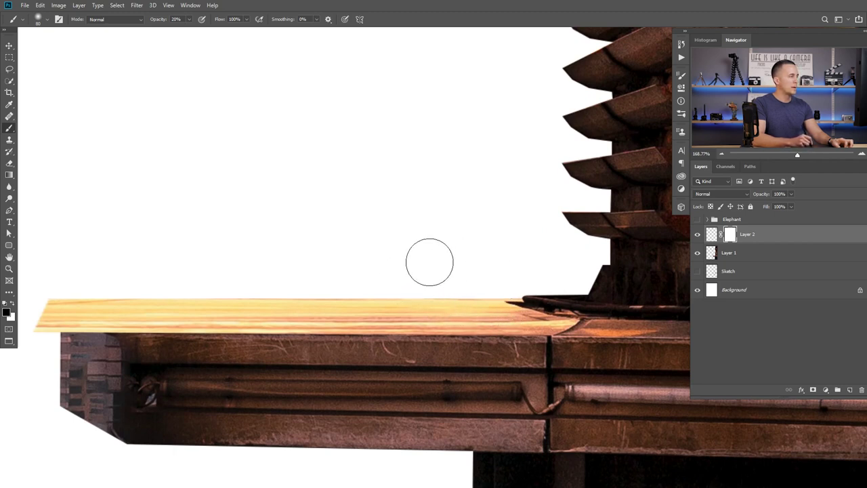
- Lower the opacity of the wood plank on Layer 2 to 49% so the platform shows through
{"action": "scroll", "coordinate": [488, 253], "scroll_direction": "down", "scroll_amount": 2}
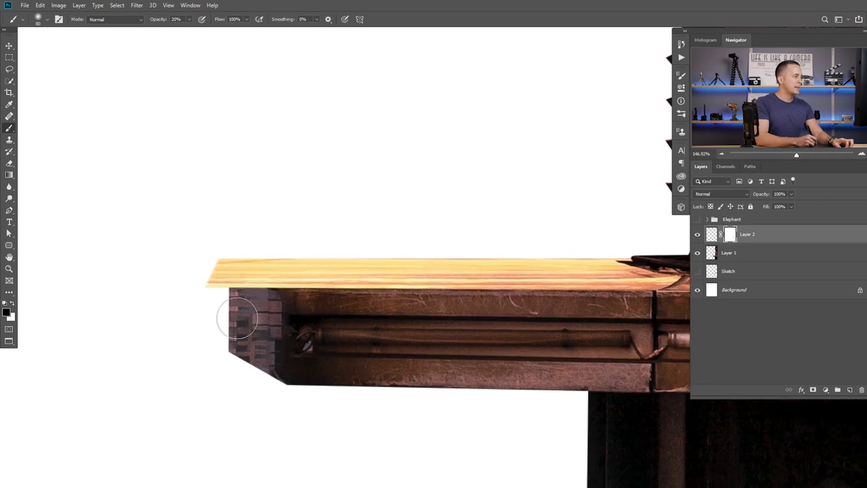
{"action": "left_click", "coordinate": [711, 234]}
{"action": "key", "text": "x"}
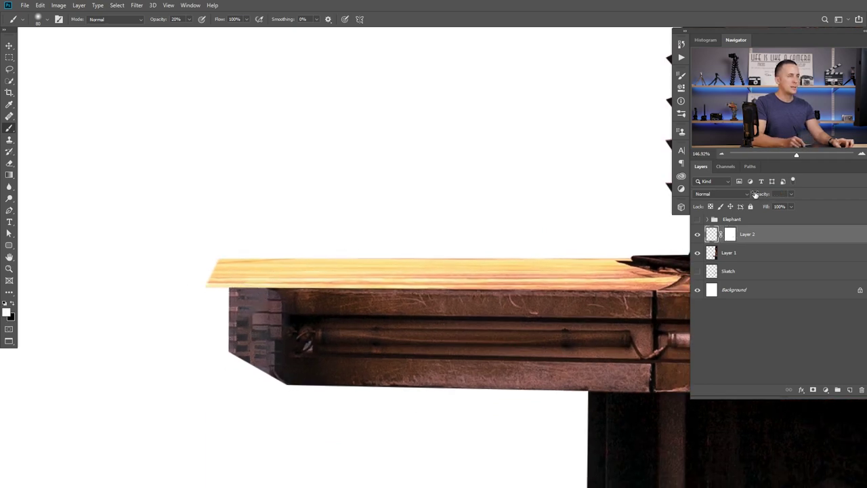
{"action": "left_click_drag", "start_coordinate": [748, 195], "coordinate": [735, 198]}
{"action": "scroll", "coordinate": [258, 293], "scroll_direction": "up", "scroll_amount": 3}
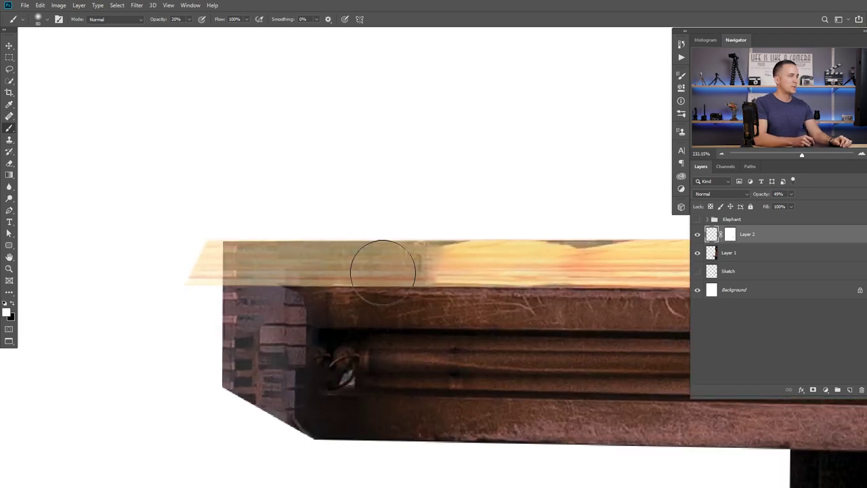
- Paint black on Layer 2's mask with a small soft brush at 100% opacity to hide the plank's end overhanging the platform
{"action": "left_click", "coordinate": [731, 234]}
{"action": "key", "text": "x"}
{"action": "key", "text": "0"}
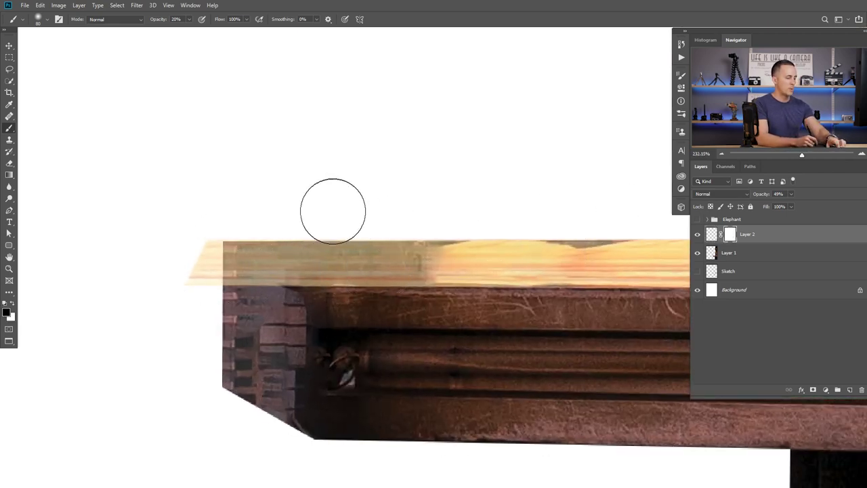
{"action": "key", "text": "bracketleft"}
{"action": "key", "text": "bracketleft"}
{"action": "key", "text": "bracketleft"}
{"action": "key", "text": "bracketleft"}
{"action": "key", "text": "bracketleft"}
{"action": "key", "text": "bracketleft"}
{"action": "key", "text": "bracketleft"}
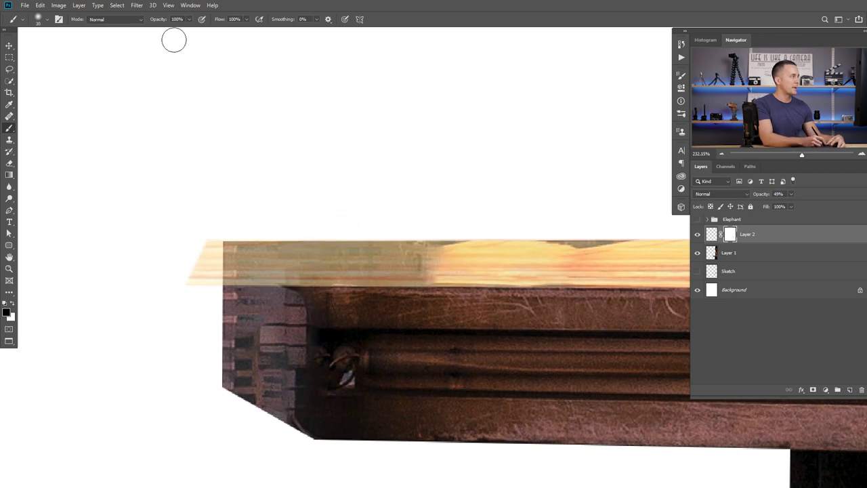
{"action": "right_click", "coordinate": [224, 249]}
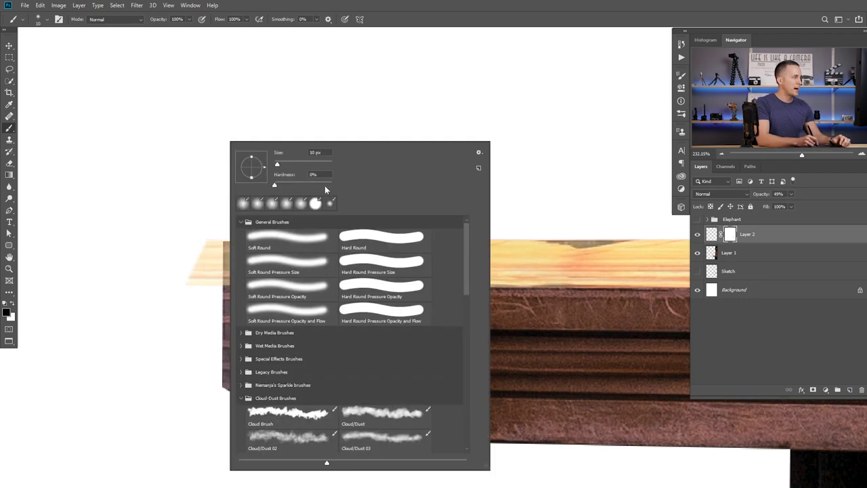
{"action": "key", "text": "Return"}
{"action": "key", "text": "bracketleft"}
{"action": "mouse_move", "coordinate": [204, 241]}
{"action": "left_mouse_down"}
{"action": "mouse_move", "coordinate": [203, 289]}
{"action": "mouse_move", "coordinate": [194, 292]}
{"action": "left_mouse_up"}
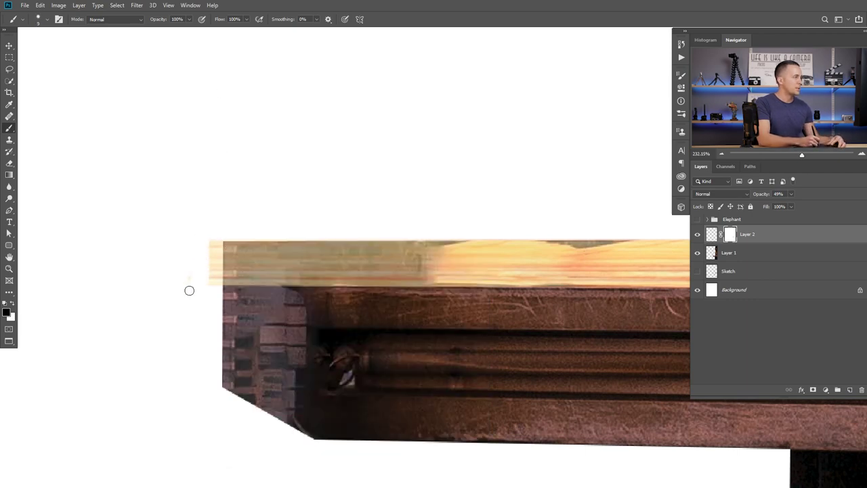
{"action": "left_click_drag", "start_coordinate": [210, 241], "coordinate": [215, 245]}
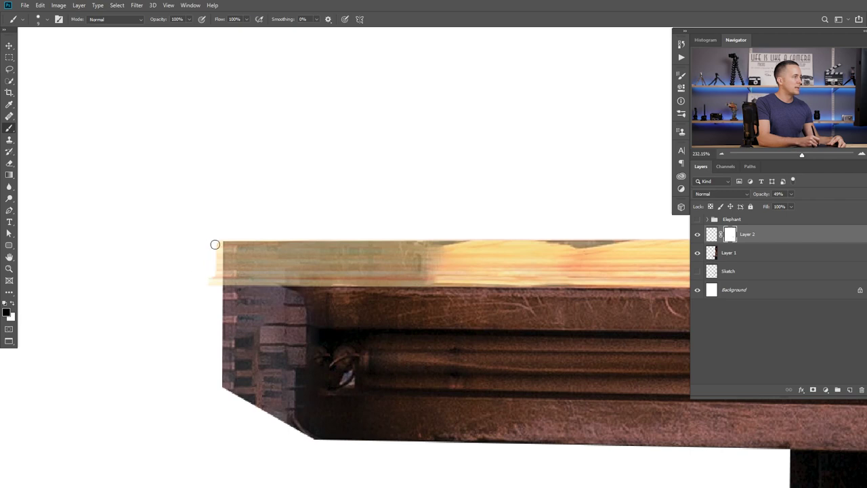
{"action": "left_click", "coordinate": [218, 287], "text": "shift"}
{"action": "left_click_drag", "start_coordinate": [217, 287], "coordinate": [210, 282]}
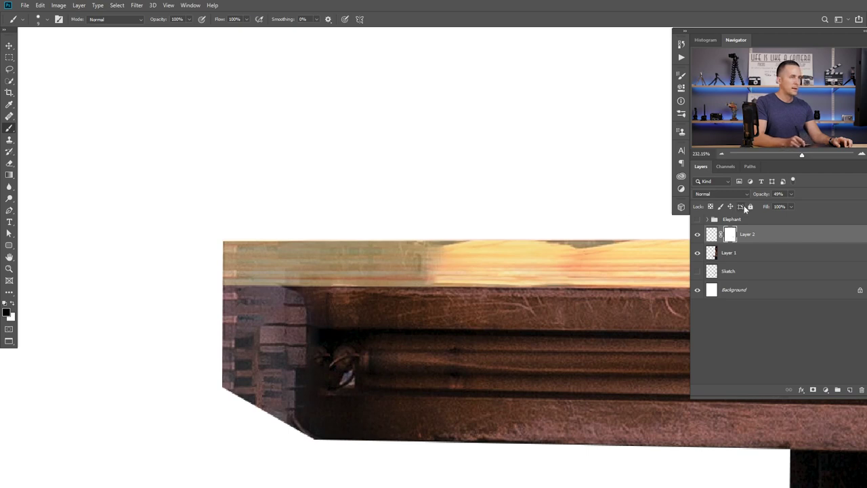
- Reduce Layer 2's opacity to 34% and mask out the wood below the diagonal edge over the platform's side face
{"action": "mouse_move", "coordinate": [762, 196]}
{"action": "left_mouse_down"}
{"action": "mouse_move", "coordinate": [738, 202]}
{"action": "mouse_move", "coordinate": [751, 202]}
{"action": "left_mouse_up"}
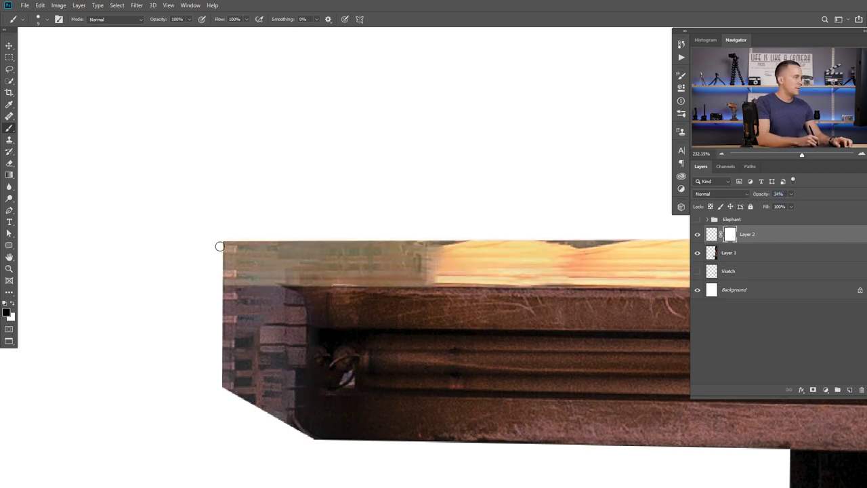
{"action": "left_click", "coordinate": [309, 295], "text": "shift"}
{"action": "left_click", "coordinate": [219, 263], "text": "shift"}
{"action": "mouse_move", "coordinate": [228, 262]}
{"action": "left_mouse_down"}
{"action": "mouse_move", "coordinate": [237, 286]}
{"action": "mouse_move", "coordinate": [268, 286]}
{"action": "mouse_move", "coordinate": [265, 278]}
{"action": "mouse_move", "coordinate": [290, 287]}
{"action": "mouse_move", "coordinate": [248, 288]}
{"action": "left_mouse_up"}
{"action": "left_click_drag", "start_coordinate": [297, 343], "coordinate": [277, 343]}
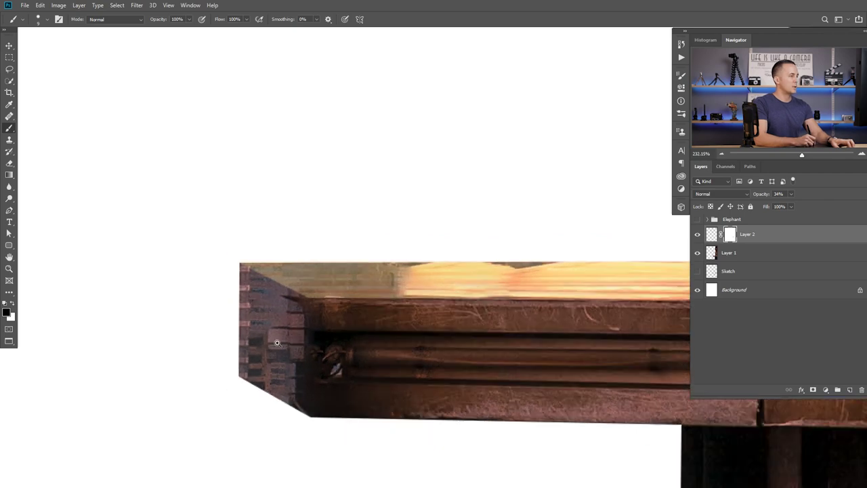
- Restore Layer 2's opacity to 100%
{"action": "scroll", "coordinate": [277, 342], "scroll_direction": "down", "scroll_amount": 3}
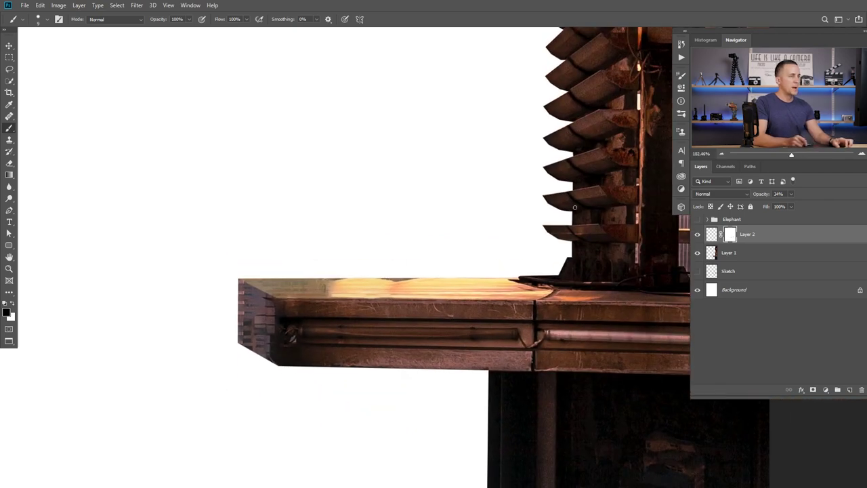
{"action": "left_click_drag", "start_coordinate": [763, 193], "coordinate": [797, 194]}
{"action": "scroll", "coordinate": [375, 324], "scroll_direction": "up", "scroll_amount": 1}
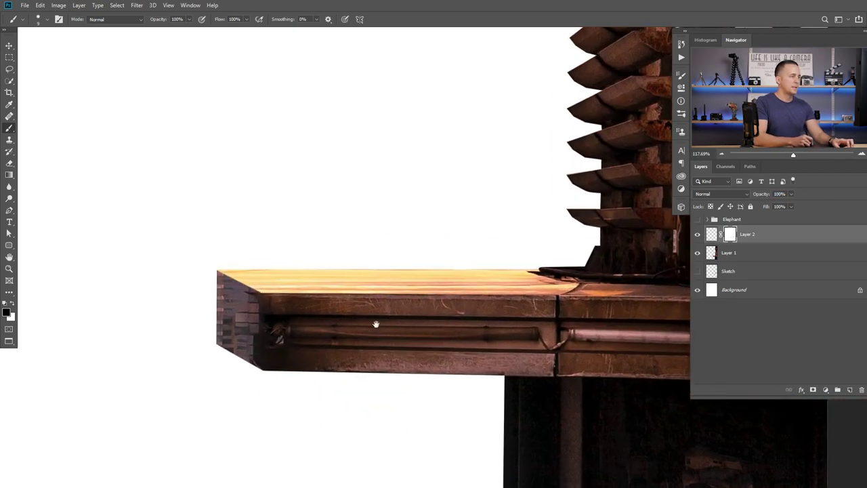
- Copy a rectangular section of the beam's front on Layer 1 to a new layer and move it over the platform's outer end
{"action": "left_click", "coordinate": [723, 249]}
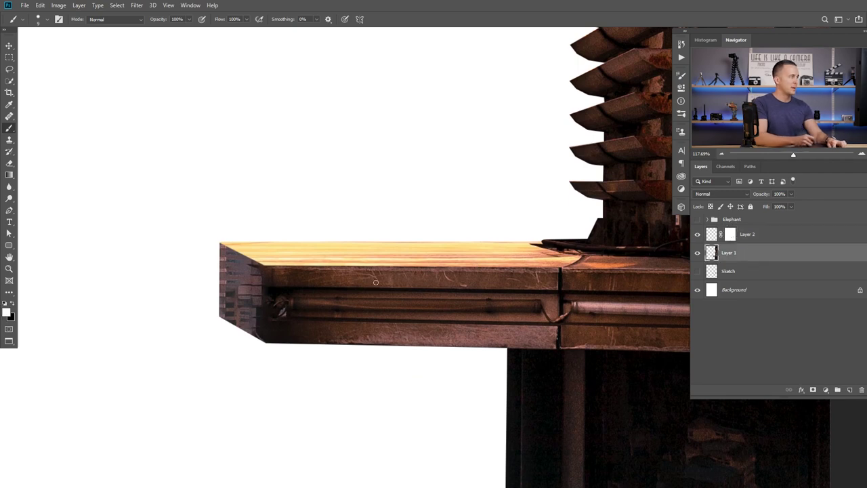
{"action": "left_click", "coordinate": [10, 58]}
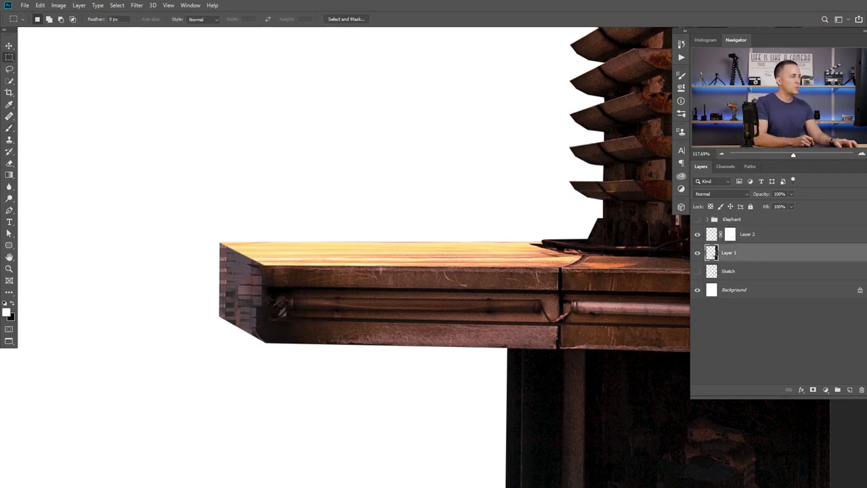
{"action": "left_click_drag", "start_coordinate": [378, 265], "coordinate": [554, 345]}
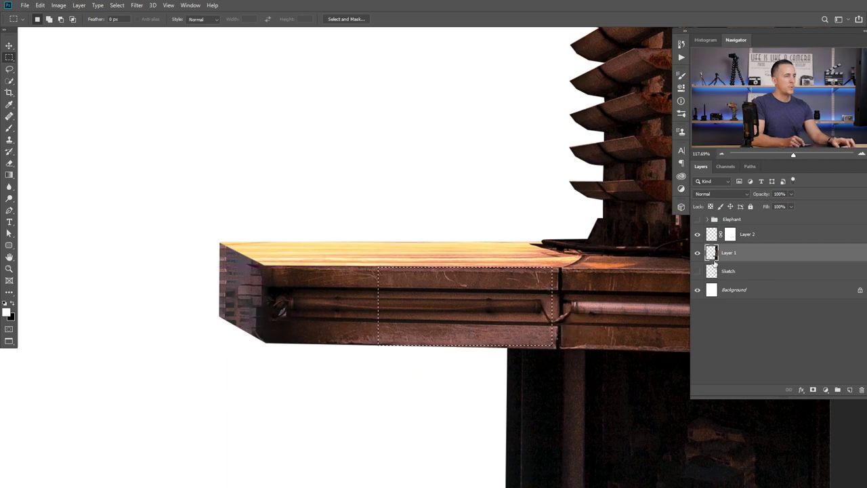
{"action": "key", "text": "ctrl+j"}
{"action": "key", "text": "v"}
{"action": "left_click_drag", "start_coordinate": [339, 321], "coordinate": [287, 331]}
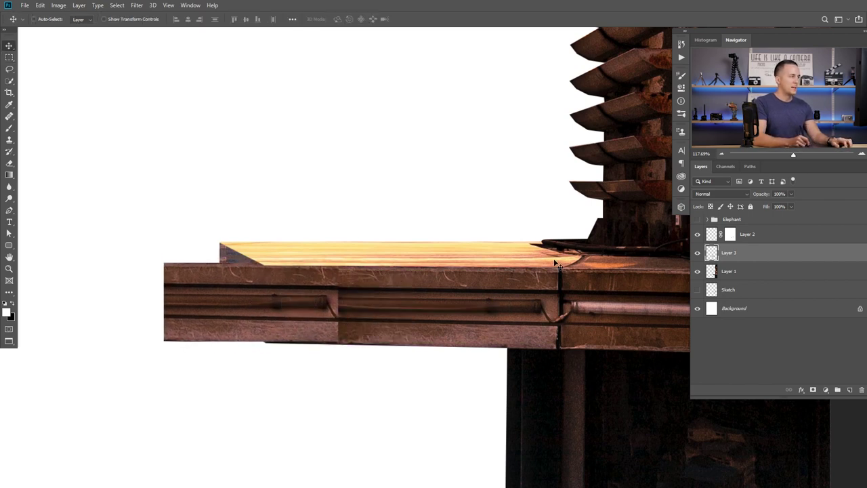
- Transform the copied beam section by narrowing, skewing and distorting its corners to fit the platform's angled side face
{"action": "key", "text": "ctrl+t"}
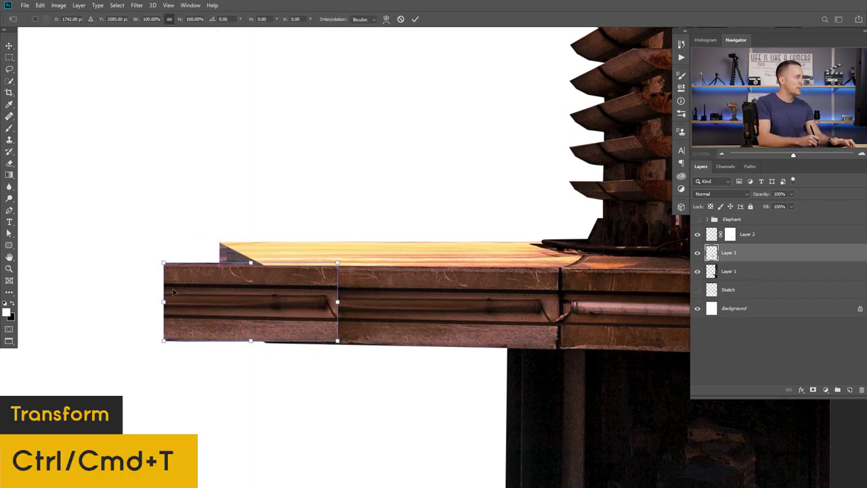
{"action": "left_click_drag", "start_coordinate": [165, 302], "coordinate": [219, 282]}
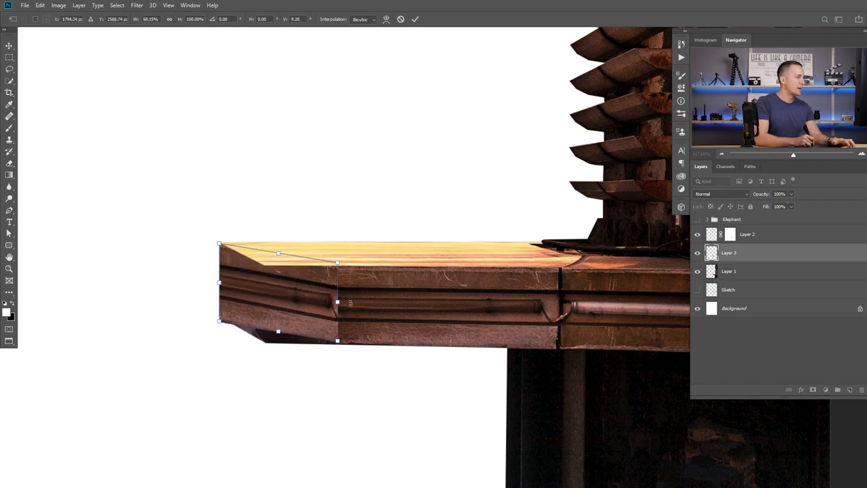
{"action": "left_click_drag", "start_coordinate": [337, 305], "coordinate": [265, 307]}
{"action": "left_click_drag", "start_coordinate": [221, 271], "coordinate": [252, 279]}
{"action": "left_click_drag", "start_coordinate": [218, 217], "coordinate": [217, 217]}
{"action": "left_click_drag", "start_coordinate": [303, 258], "coordinate": [304, 260]}
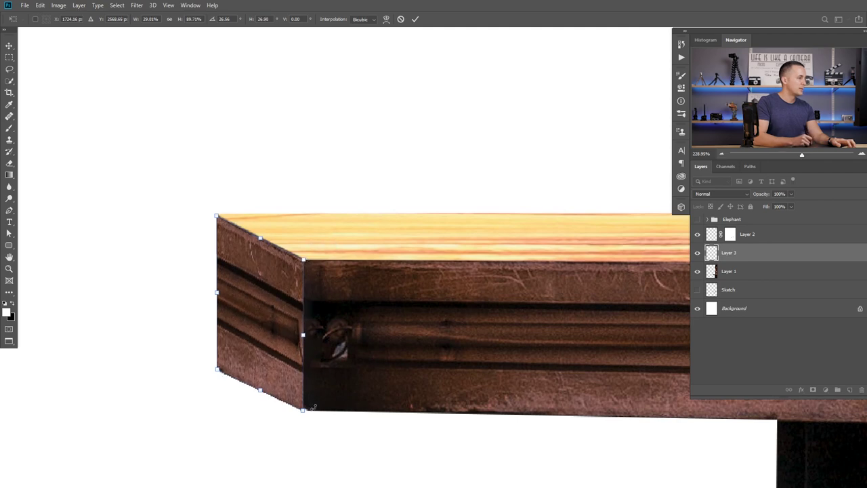
{"action": "left_click_drag", "start_coordinate": [304, 410], "coordinate": [303, 408]}
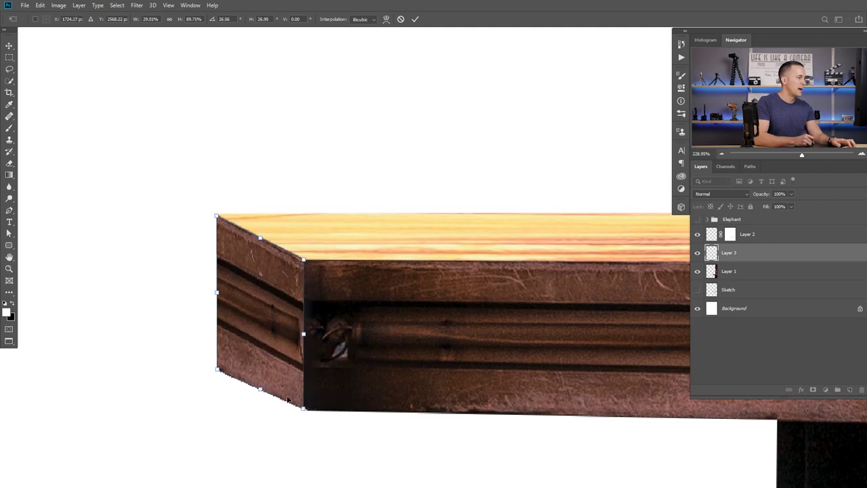
{"action": "mouse_move", "coordinate": [218, 370]}
{"action": "left_mouse_down"}
{"action": "mouse_move", "coordinate": [217, 349]}
{"action": "mouse_move", "coordinate": [216, 359]}
{"action": "left_mouse_up"}
{"action": "key", "text": "Return"}
- Merge Layer 2, Layer 3 and Layer 1 into a single layer
{"action": "scroll", "coordinate": [333, 346], "scroll_direction": "down", "scroll_amount": 5}
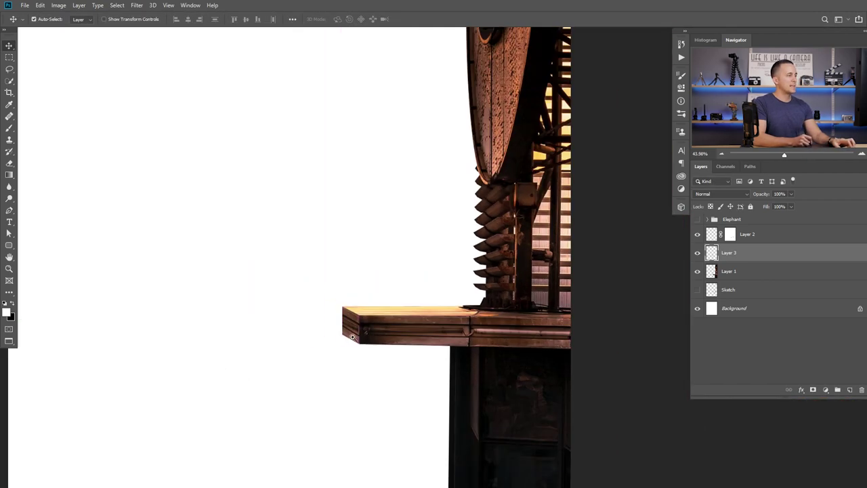
{"action": "scroll", "coordinate": [420, 323], "scroll_direction": "down", "scroll_amount": 1}
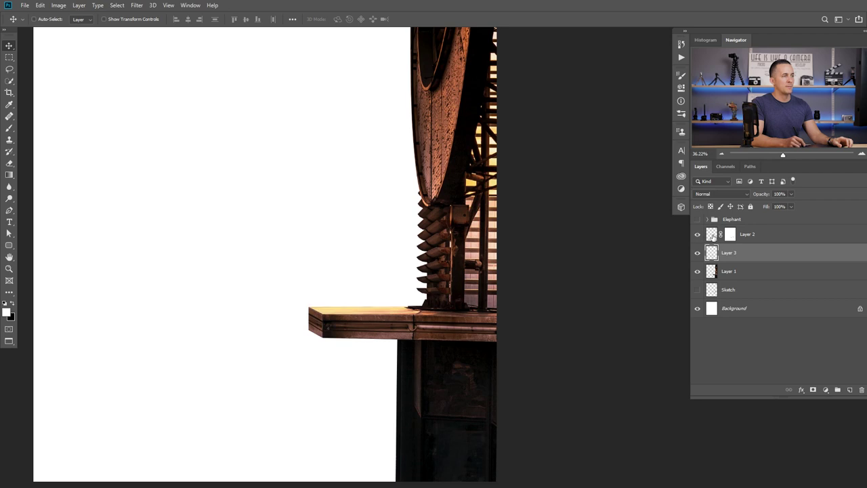
{"action": "left_click", "coordinate": [712, 236]}
{"action": "left_click", "coordinate": [717, 274], "text": "shift"}
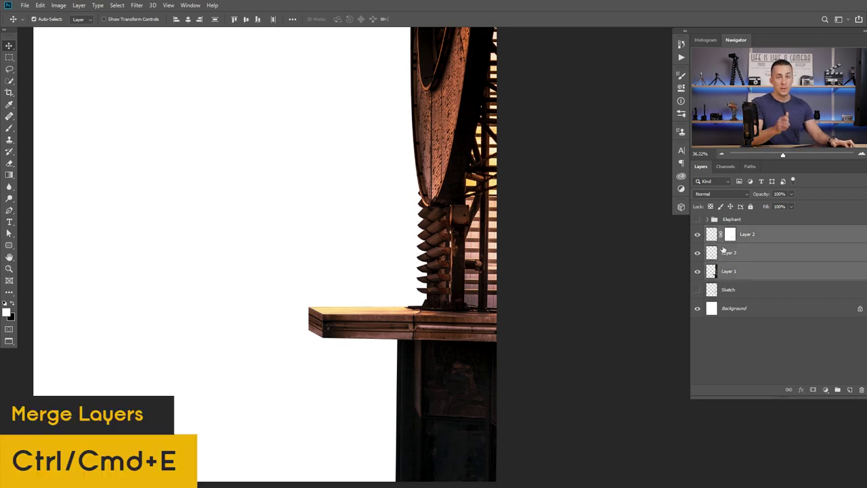
{"action": "key", "text": "ctrl+e"}
- Make the Elephant group visible above the finished platform
{"action": "left_click", "coordinate": [415, 281], "text": "ctrl+alt"}
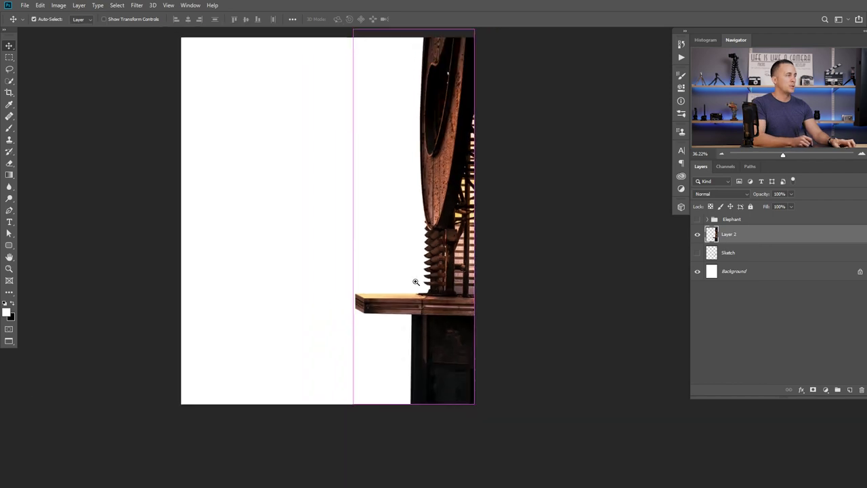
{"action": "left_click_drag", "start_coordinate": [416, 269], "coordinate": [444, 285]}
{"action": "left_click", "coordinate": [697, 219]}
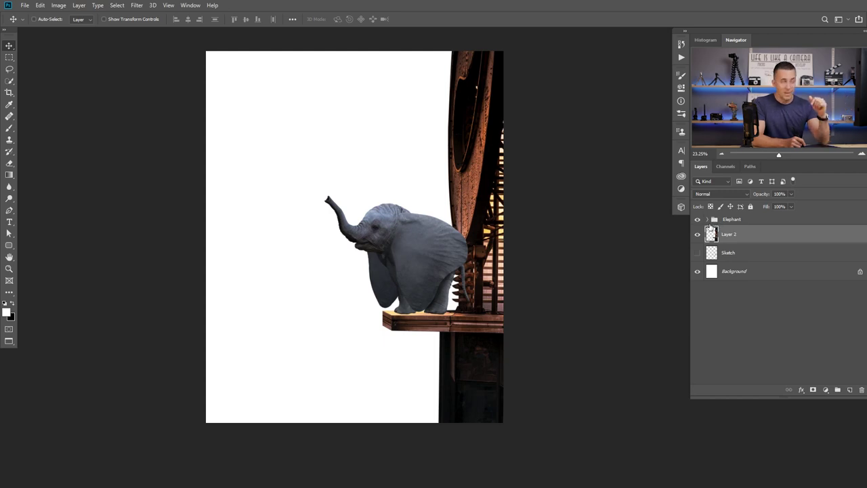
- Apply a Camera Raw filter to the merged structure with Temperature -69, Tint -38, Exposure +0.10 and Saturation -37
{"action": "left_click", "coordinate": [136, 5]}
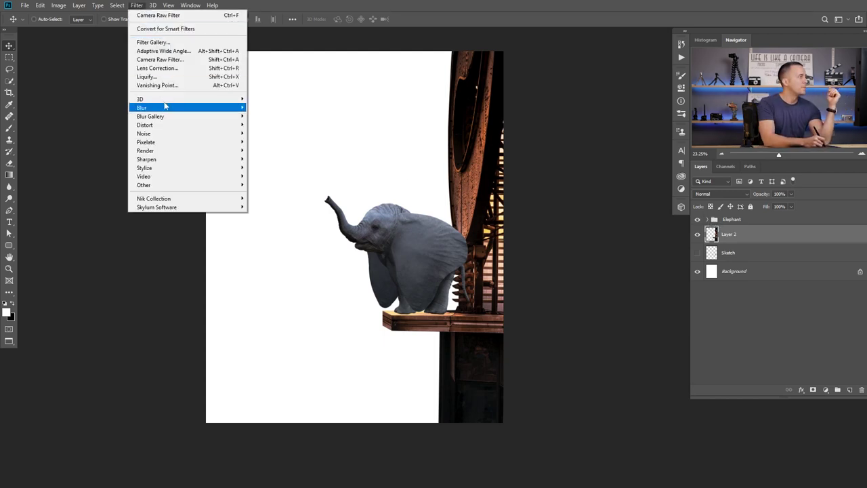
{"action": "left_click", "coordinate": [168, 62]}
{"action": "left_click_drag", "start_coordinate": [802, 177], "coordinate": [752, 174]}
{"action": "left_click_drag", "start_coordinate": [797, 219], "coordinate": [796, 218]}
{"action": "left_click_drag", "start_coordinate": [795, 353], "coordinate": [778, 347]}
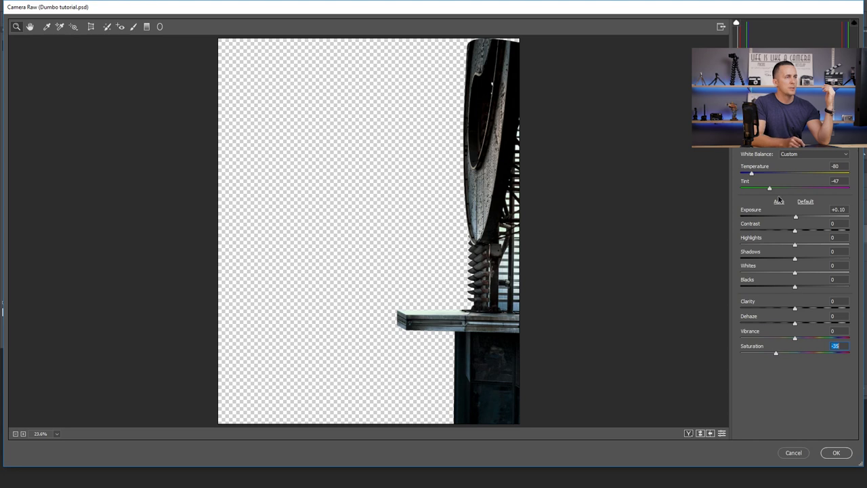
{"action": "mouse_move", "coordinate": [770, 189]}
{"action": "left_mouse_down"}
{"action": "mouse_move", "coordinate": [778, 189]}
{"action": "mouse_move", "coordinate": [758, 175]}
{"action": "mouse_move", "coordinate": [774, 188]}
{"action": "left_mouse_up"}
{"action": "left_click_drag", "start_coordinate": [777, 349], "coordinate": [774, 352]}
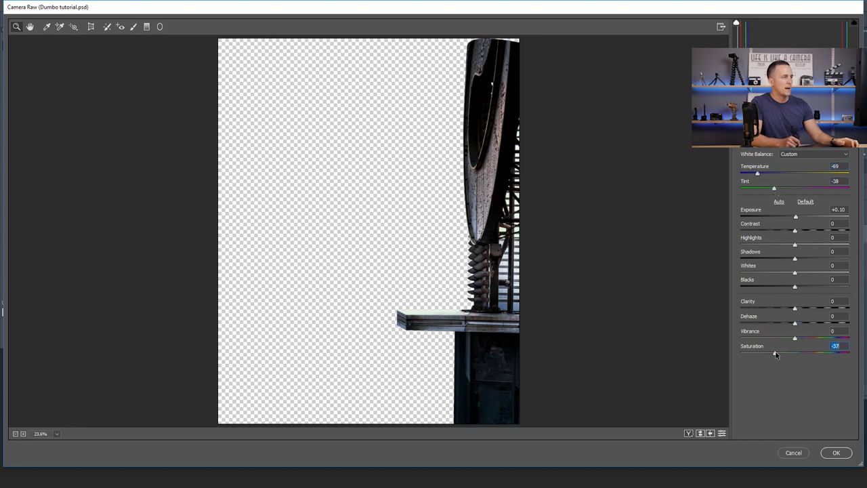
{"action": "left_click", "coordinate": [837, 453]}
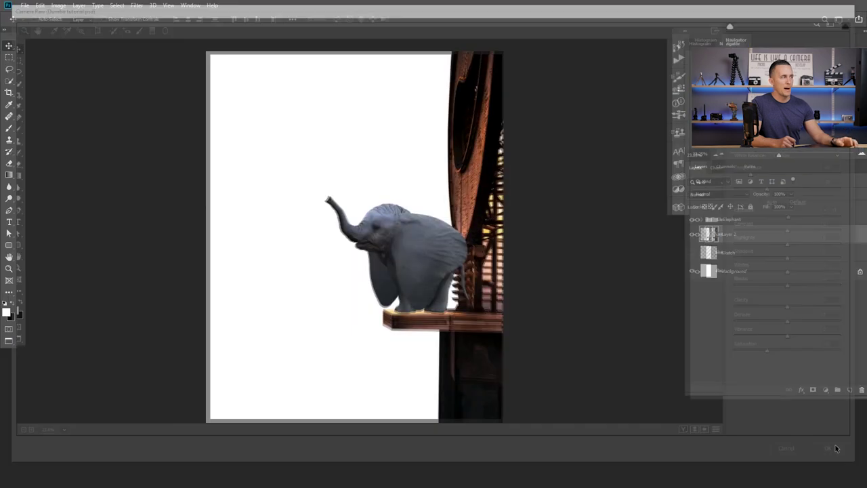
- Examine the whole composite and look through the other open image documents for source material
{"action": "scroll", "coordinate": [465, 276], "scroll_direction": "down", "scroll_amount": 3}
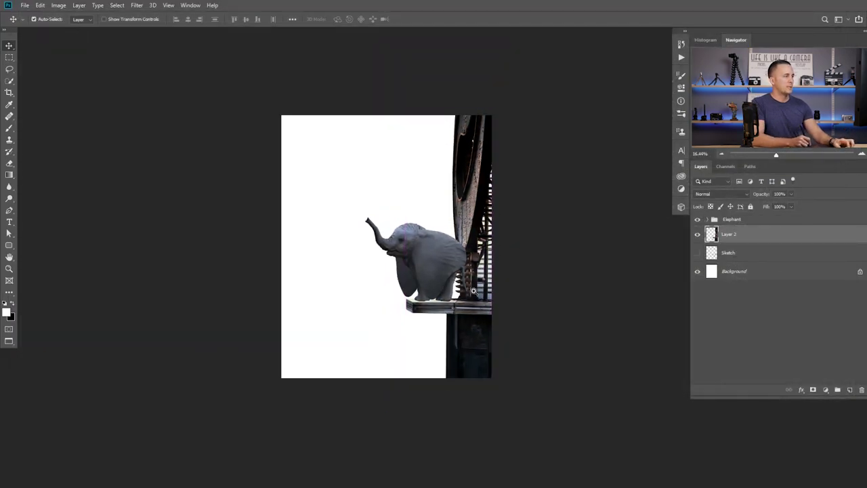
{"action": "scroll", "coordinate": [460, 290], "scroll_direction": "down", "scroll_amount": 2}
{"action": "scroll", "coordinate": [461, 290], "scroll_direction": "up", "scroll_amount": 1}
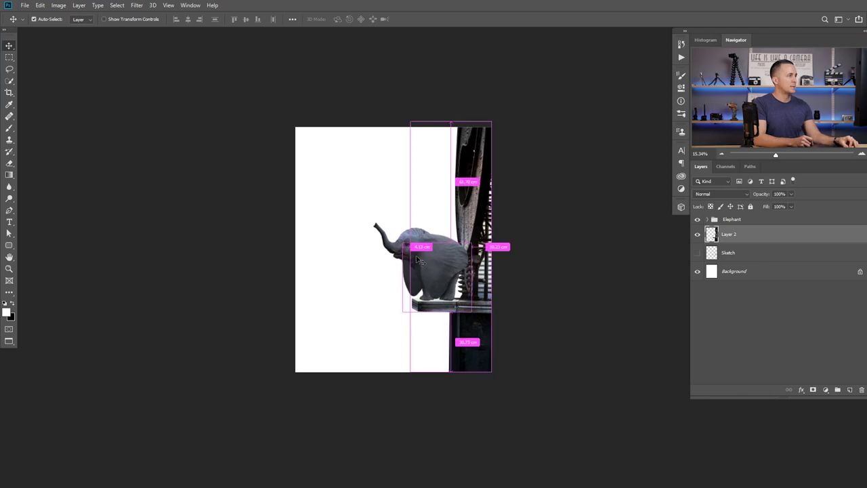
{"action": "key", "text": "ctrl+Tab"}
{"action": "key", "text": "ctrl+Tab"}
{"action": "key", "text": "ctrl+Tab"}
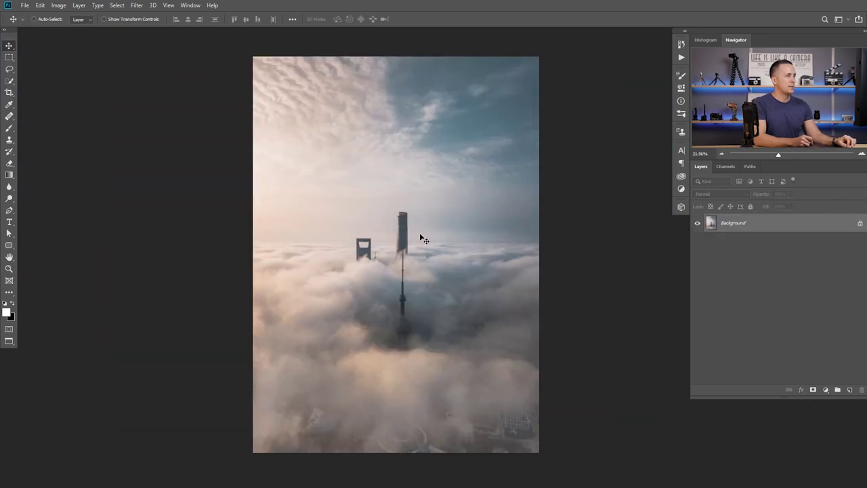
{"action": "key", "text": "ctrl+Tab"}
{"action": "key", "text": "ctrl+Tab"}
{"action": "key", "text": "ctrl+Tab"}
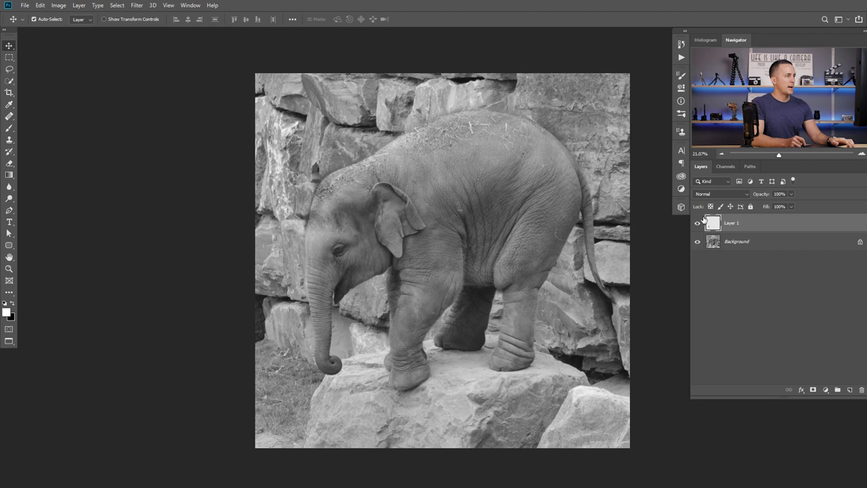
{"action": "key", "text": "ctrl+Tab"}
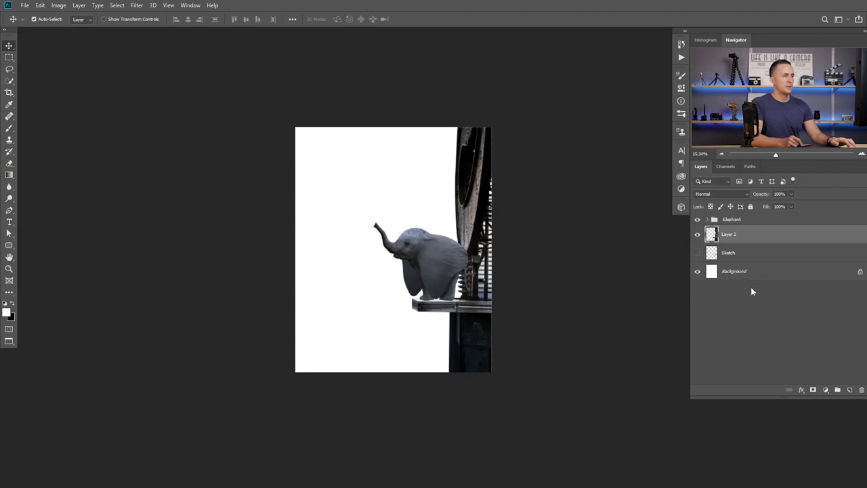
- Paste the copied cloudy sky photo as a new layer just above the Sketch layer, behind the building
{"action": "left_click", "coordinate": [731, 271]}
{"action": "left_click", "coordinate": [733, 258]}
{"action": "key", "text": "ctrl+v"}
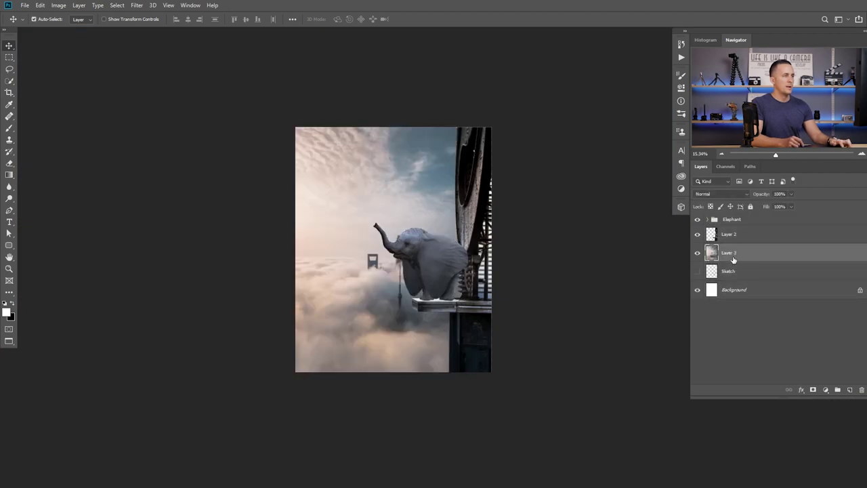
- Flip the pasted sky horizontally and shift it sideways and slightly upward so its bright area lies behind the elephant
{"action": "key", "text": "ctrl+t"}
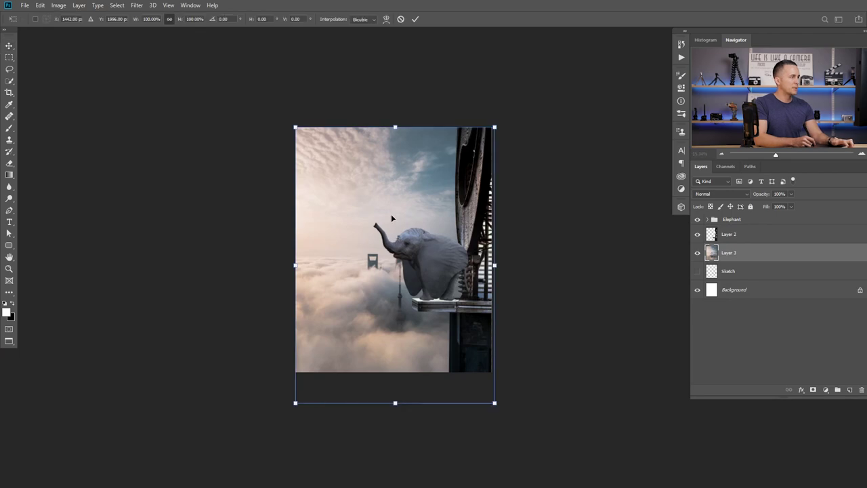
{"action": "right_click", "coordinate": [397, 215]}
{"action": "left_click", "coordinate": [431, 326]}
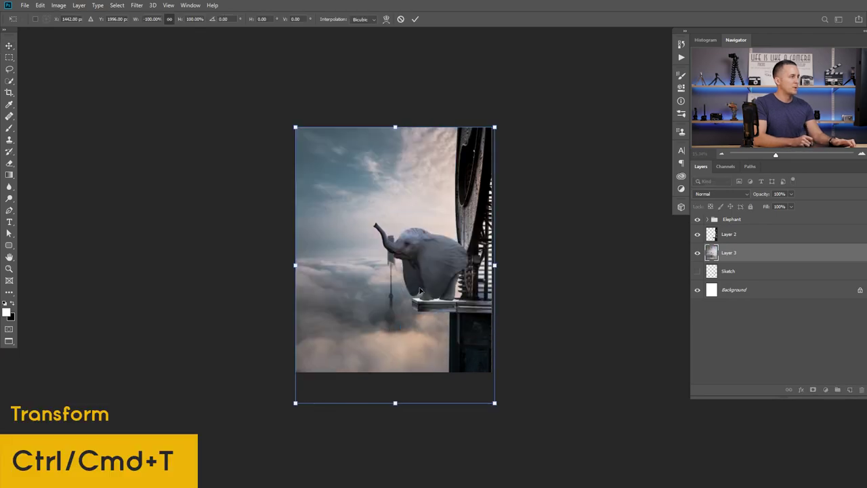
{"action": "left_click_drag", "start_coordinate": [415, 302], "coordinate": [383, 298]}
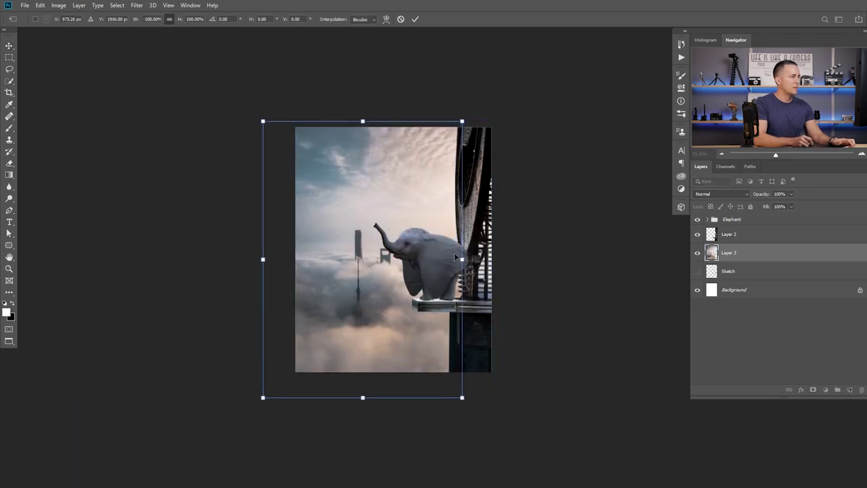
{"action": "key", "text": "Return"}
- Remove the lower part of the spired tower from the clouds with a Content-Aware fill of a lasso selection
{"action": "left_click_drag", "start_coordinate": [439, 263], "coordinate": [433, 279]}
{"action": "left_click_drag", "start_coordinate": [404, 252], "coordinate": [395, 270]}
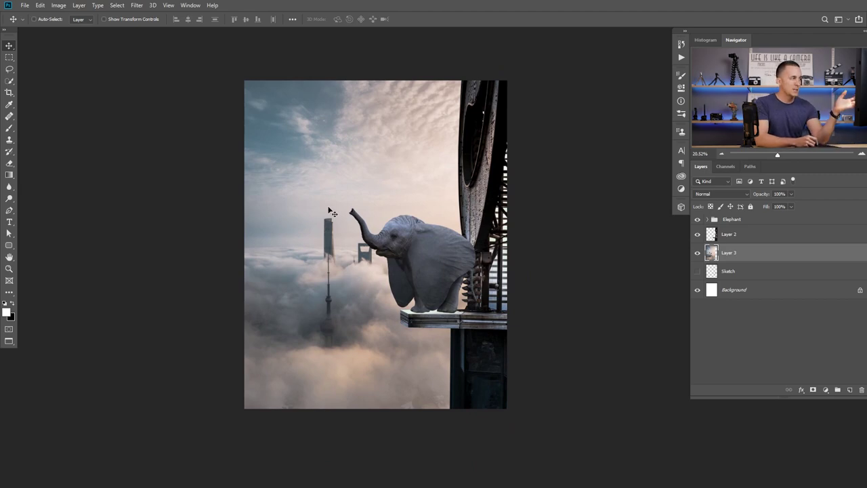
{"action": "left_click_drag", "start_coordinate": [312, 296], "coordinate": [377, 311]}
{"action": "key", "text": "l"}
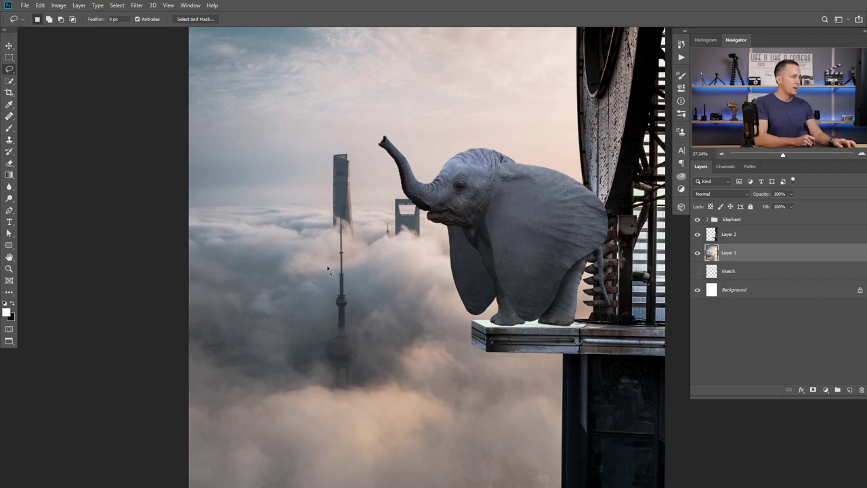
{"action": "mouse_move", "coordinate": [326, 290]}
{"action": "left_mouse_down"}
{"action": "mouse_move", "coordinate": [322, 384]}
{"action": "mouse_move", "coordinate": [357, 402]}
{"action": "mouse_move", "coordinate": [378, 338]}
{"action": "mouse_move", "coordinate": [370, 291]}
{"action": "mouse_move", "coordinate": [357, 271]}
{"action": "mouse_move", "coordinate": [337, 266]}
{"action": "mouse_move", "coordinate": [330, 289]}
{"action": "left_mouse_up"}
{"action": "key", "text": "shift+F5"}
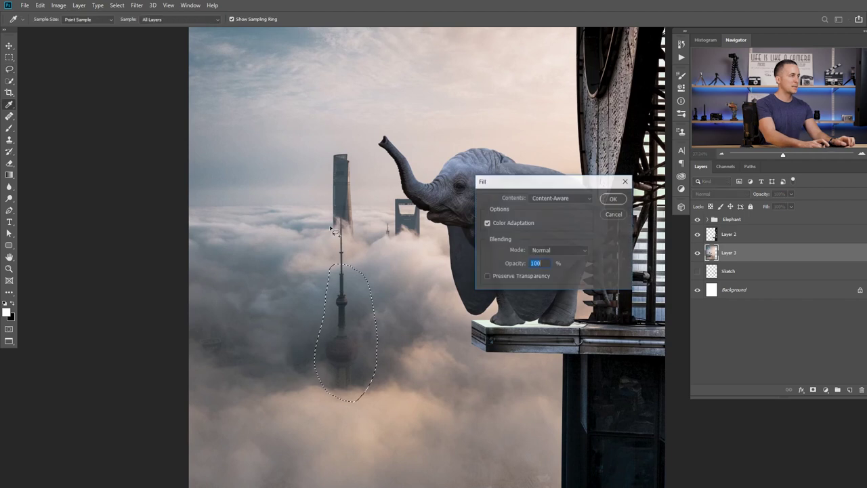
{"action": "key", "text": "Return"}
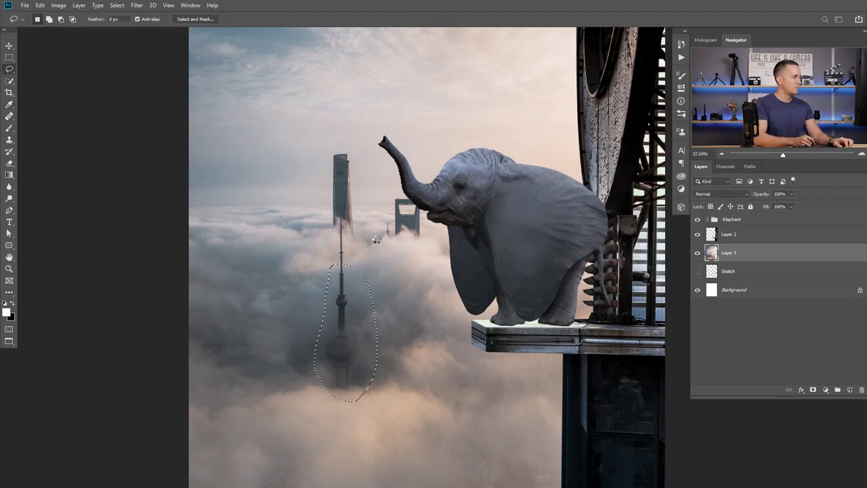
{"action": "key", "text": "ctrl+d"}
- Remove the remaining tall skyscraper and spire with a Content-Aware fill of a lasso selection, and deselect
{"action": "left_click_drag", "start_coordinate": [327, 151], "coordinate": [334, 287]}
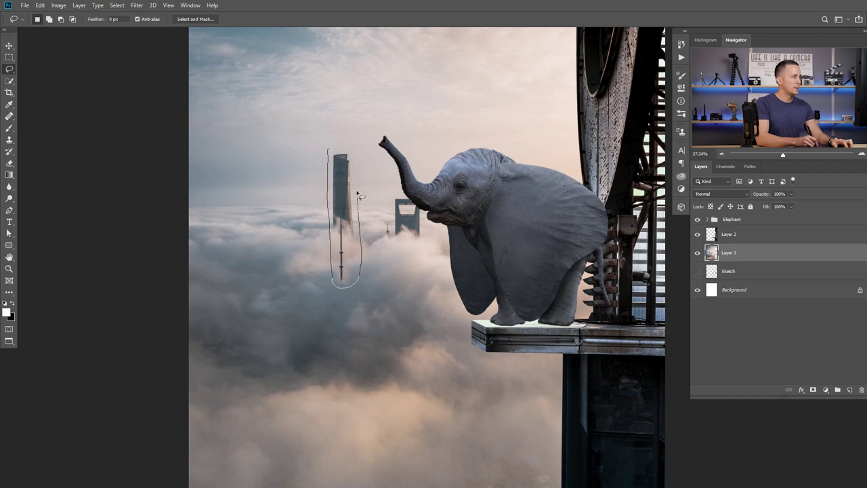
{"action": "left_click_drag", "start_coordinate": [338, 150], "coordinate": [331, 148]}
{"action": "key", "text": "shift+BackSpace"}
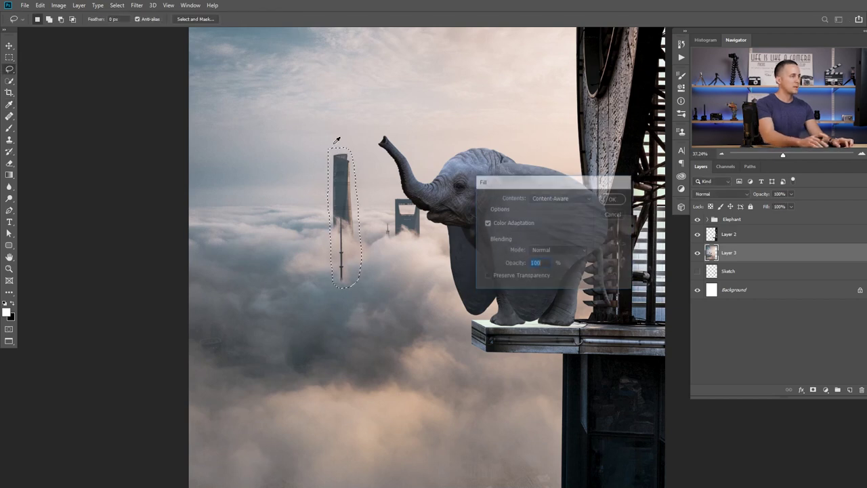
{"action": "key", "text": "Return"}
{"action": "key", "text": "ctrl+d"}
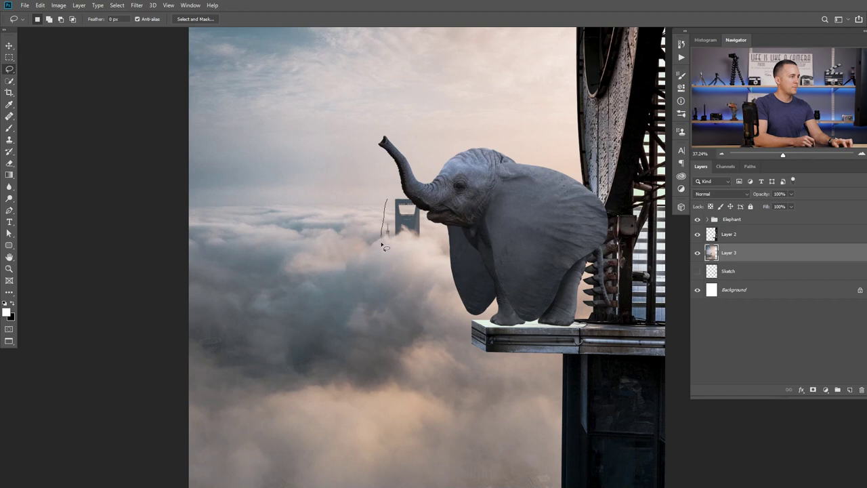
- Remove the small building beside the elephant's trunk from the sky with a Content-Aware fill
{"action": "mouse_move", "coordinate": [428, 242]}
{"action": "left_mouse_down"}
{"action": "mouse_move", "coordinate": [428, 211]}
{"action": "mouse_move", "coordinate": [416, 192]}
{"action": "mouse_move", "coordinate": [389, 189]}
{"action": "left_mouse_up"}
{"action": "key", "text": "shift+BackSpace"}
{"action": "key", "text": "Return"}
{"action": "key", "text": "ctrl+d"}
- Add a new layer named Shadow above Layer 2, beneath the Elephant group
{"action": "left_click_drag", "start_coordinate": [390, 308], "coordinate": [467, 304]}
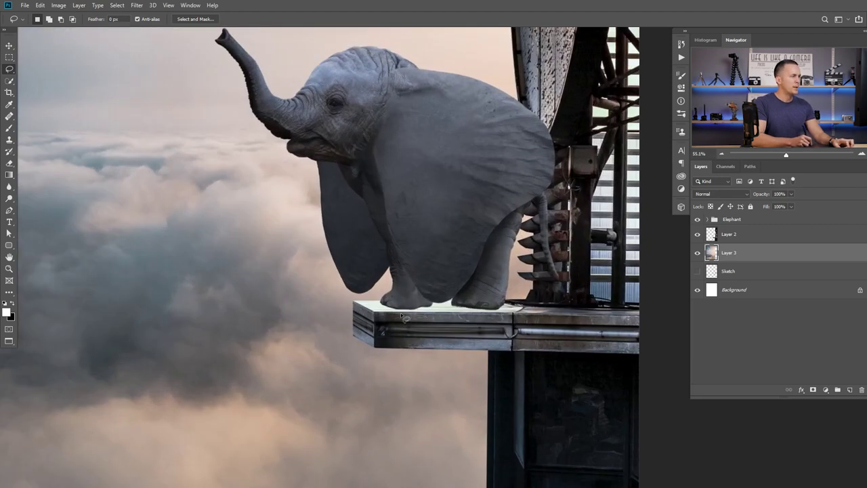
{"action": "scroll", "coordinate": [404, 317], "scroll_direction": "up", "scroll_amount": 1}
{"action": "left_click", "coordinate": [729, 234]}
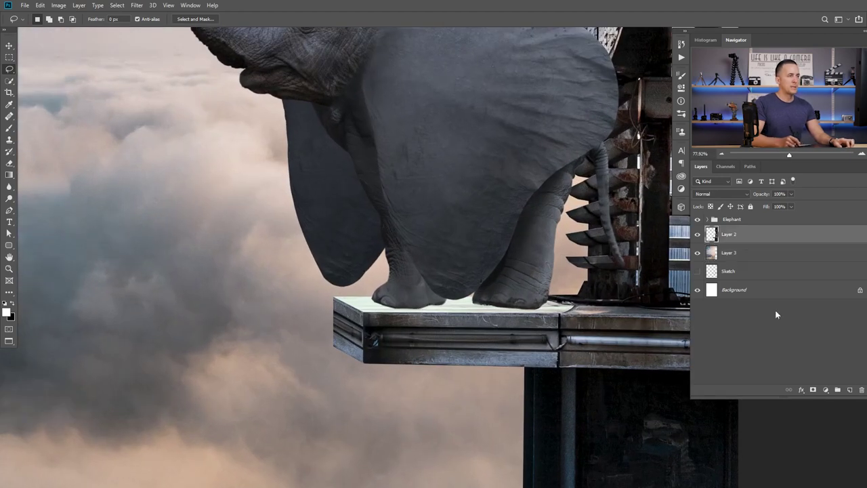
{"action": "left_click", "coordinate": [849, 389]}
{"action": "double_click", "coordinate": [729, 233]}
{"action": "type", "text": "Shadow"}
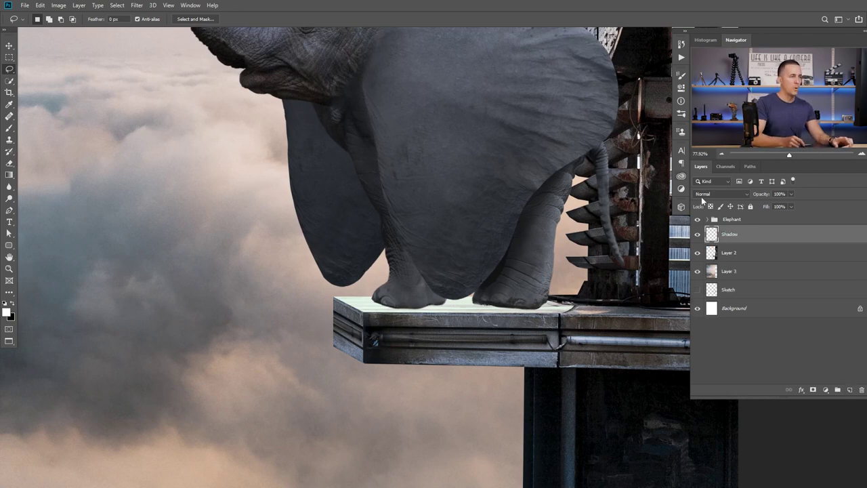
- Rename Layer 2 to Building and Layer 3 to Sky
{"action": "key", "text": "Tab"}
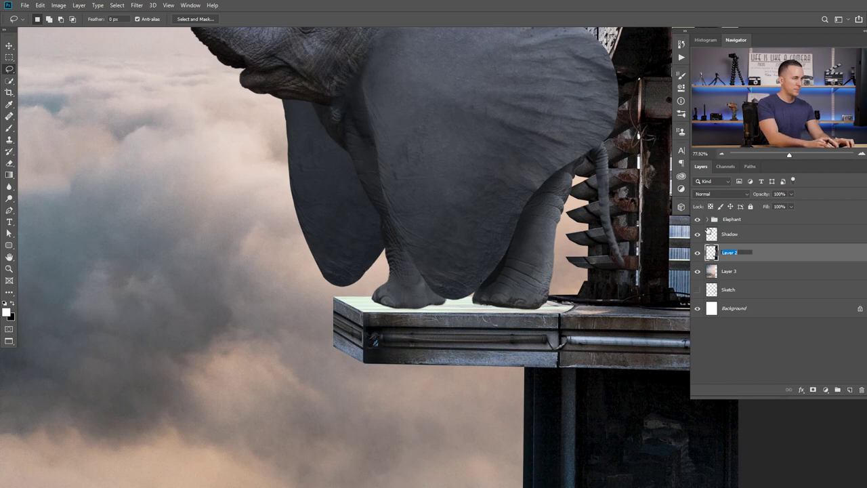
{"action": "key", "text": "BackSpace"}
{"action": "type", "text": "Building"}
{"action": "key", "text": "Return"}
{"action": "double_click", "coordinate": [728, 271]}
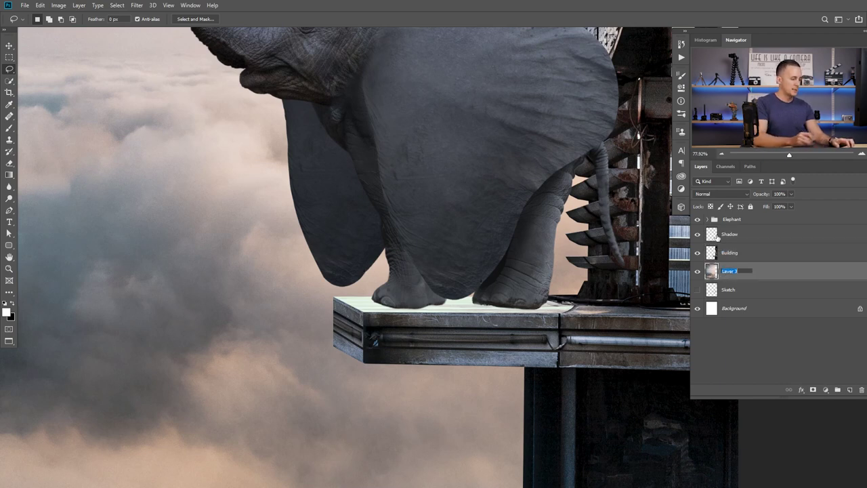
{"action": "type", "text": "Sky"}
{"action": "key", "text": "Return"}
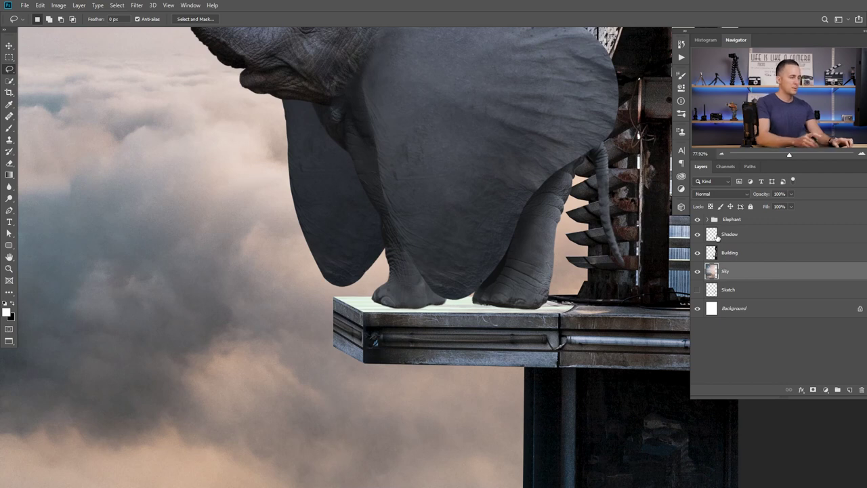
- Set the Shadow layer's blend mode to Multiply and ready a larger brush with a dark tone sampled from the platform
{"action": "left_click", "coordinate": [740, 234]}
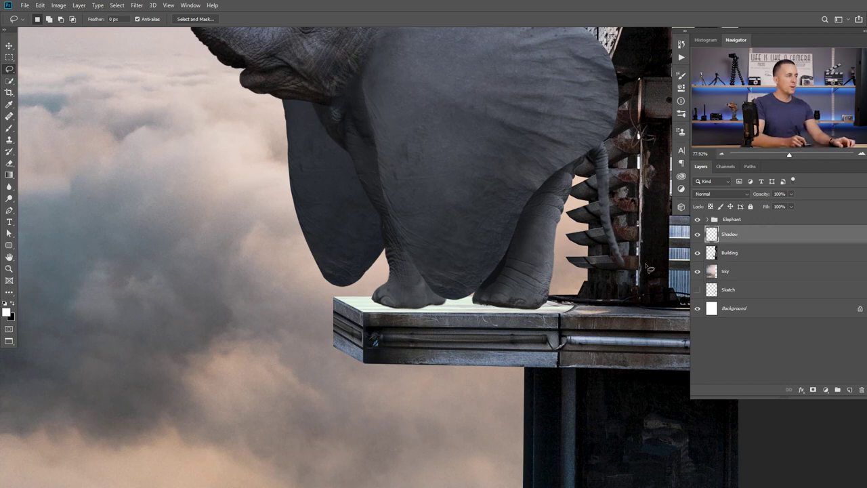
{"action": "key", "text": "b"}
{"action": "mouse_move", "coordinate": [386, 351]}
{"action": "left_mouse_down"}
{"action": "mouse_move", "coordinate": [409, 352]}
{"action": "mouse_move", "coordinate": [396, 352]}
{"action": "left_mouse_up"}
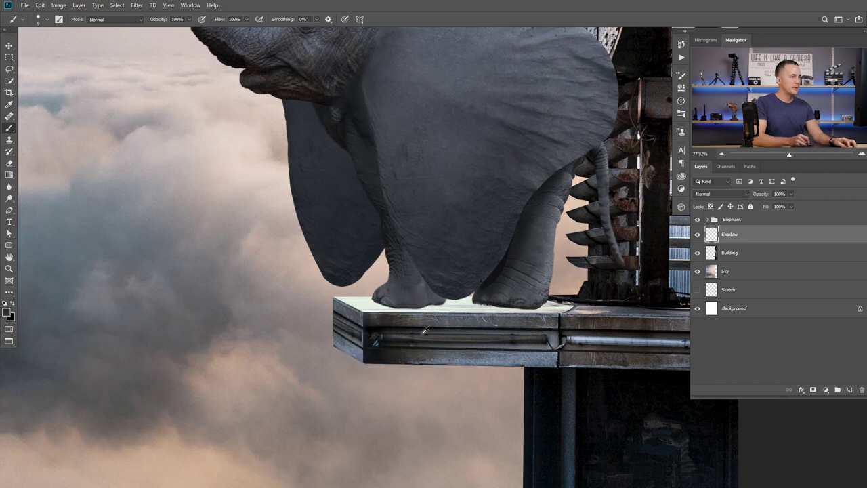
{"action": "left_click", "coordinate": [709, 194]}
{"action": "left_click", "coordinate": [718, 225]}
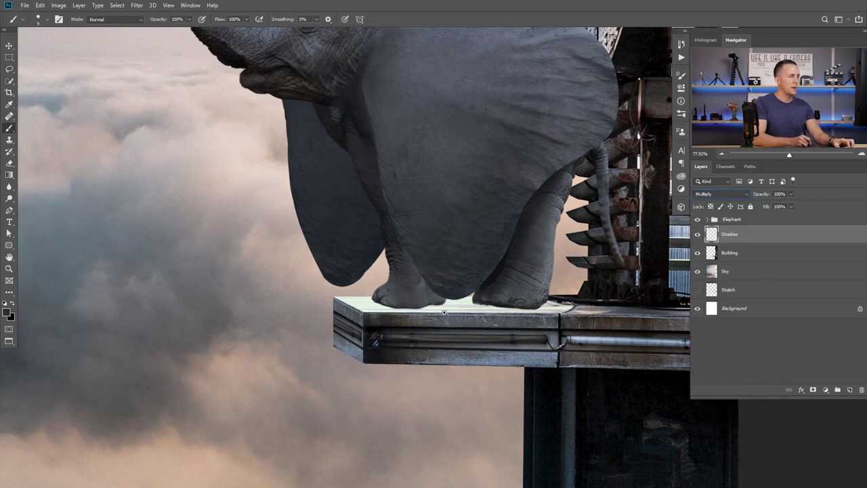
{"action": "scroll", "coordinate": [447, 314], "scroll_direction": "up", "scroll_amount": 3, "text": "alt"}
{"action": "key", "text": "bracketright"}
{"action": "key", "text": "bracketright"}
{"action": "key", "text": "bracketright"}
{"action": "key", "text": "bracketright"}
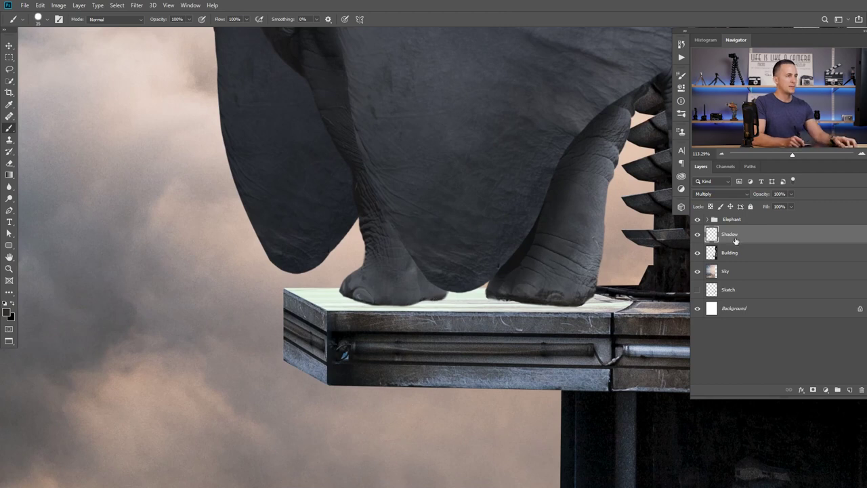
{"action": "mouse_move", "coordinate": [403, 294]}
{"action": "left_mouse_down"}
{"action": "mouse_move", "coordinate": [376, 300]}
{"action": "mouse_move", "coordinate": [399, 291]}
{"action": "mouse_move", "coordinate": [335, 299]}
{"action": "left_mouse_up"}
{"action": "key", "text": "ctrl+z"}
{"action": "key", "text": "ctrl+z"}
{"action": "key", "text": "ctrl+z"}
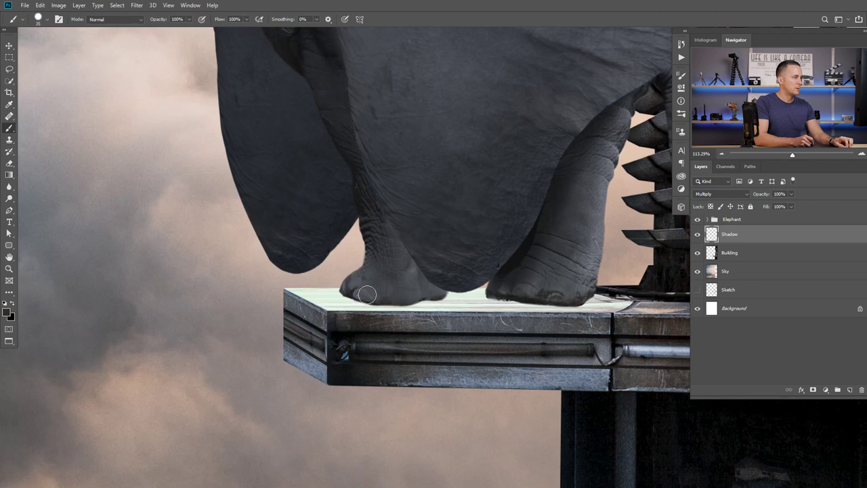
- Soften the brush and paint a dark shadow on the platform's top surface beneath the elephant's feet
{"action": "right_click", "coordinate": [366, 294]}
{"action": "mouse_move", "coordinate": [350, 294]}
{"action": "left_mouse_down"}
{"action": "mouse_move", "coordinate": [316, 302]}
{"action": "mouse_move", "coordinate": [577, 303]}
{"action": "mouse_move", "coordinate": [352, 305]}
{"action": "mouse_move", "coordinate": [567, 304]}
{"action": "mouse_move", "coordinate": [362, 300]}
{"action": "mouse_move", "coordinate": [430, 293]}
{"action": "left_mouse_up"}
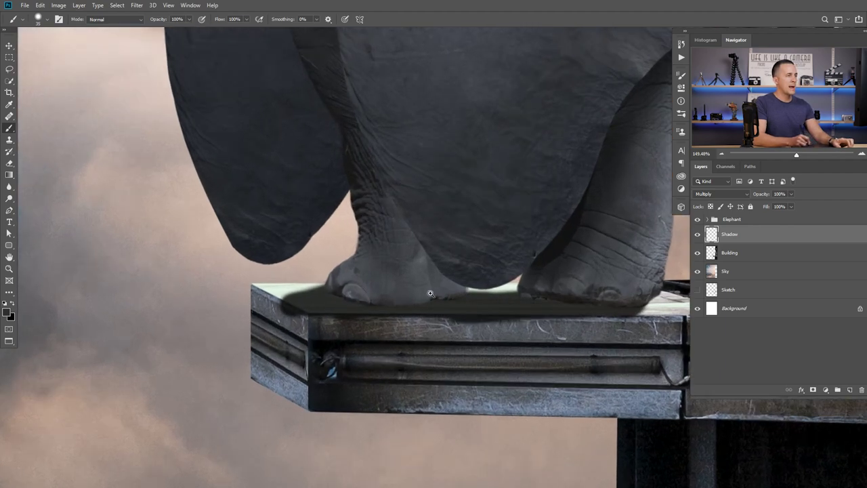
- Add a layer mask to Shadow and hide the shadow spilling over the platform's front edges using a Pen path selection
{"action": "left_click", "coordinate": [814, 390]}
{"action": "scroll", "coordinate": [389, 320], "scroll_direction": "up", "scroll_amount": 3}
{"action": "key", "text": "p"}
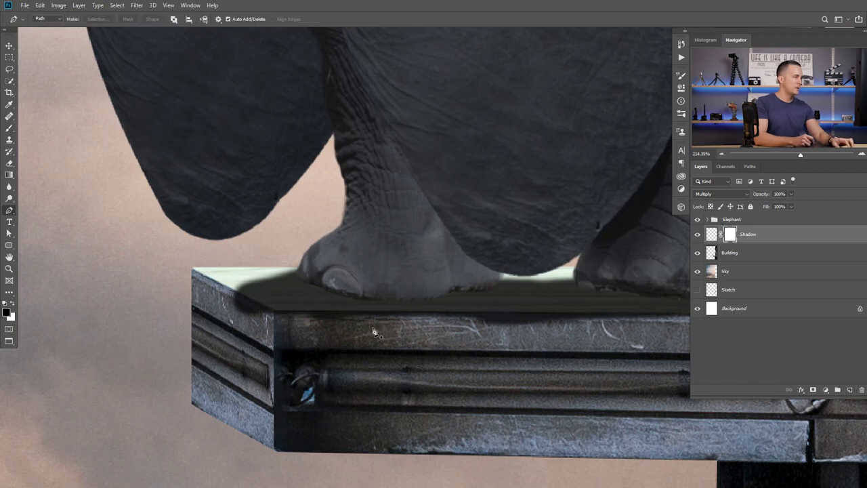
{"action": "left_click", "coordinate": [220, 283]}
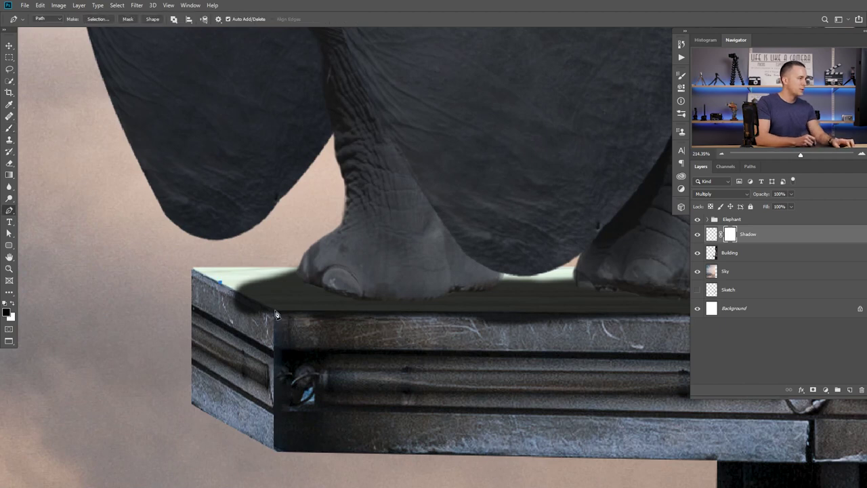
{"action": "left_click_drag", "start_coordinate": [506, 316], "coordinate": [270, 324]}
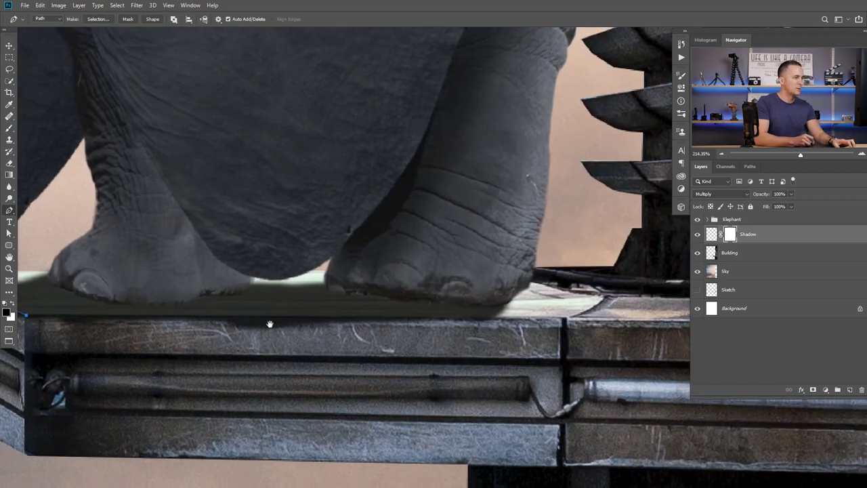
{"action": "left_click", "coordinate": [520, 318]}
{"action": "left_click", "coordinate": [527, 397]}
{"action": "left_click_drag", "start_coordinate": [396, 385], "coordinate": [528, 352]}
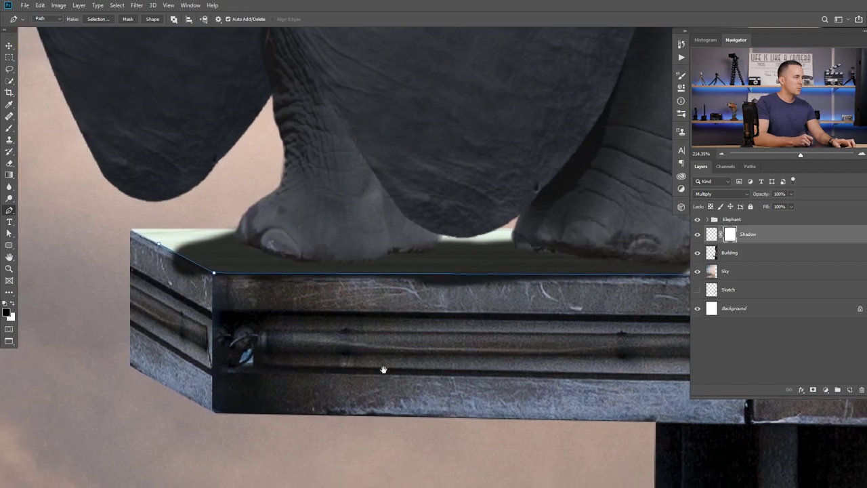
{"action": "left_click", "coordinate": [309, 377]}
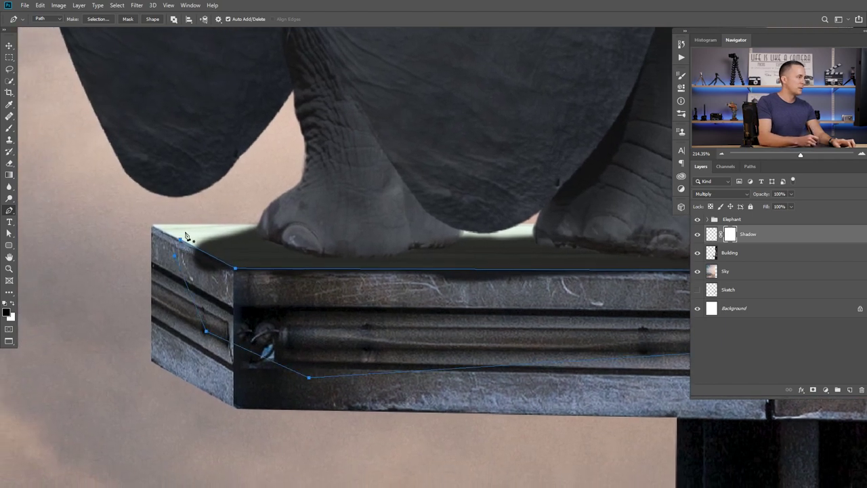
{"action": "key", "text": "ctrl+Return"}
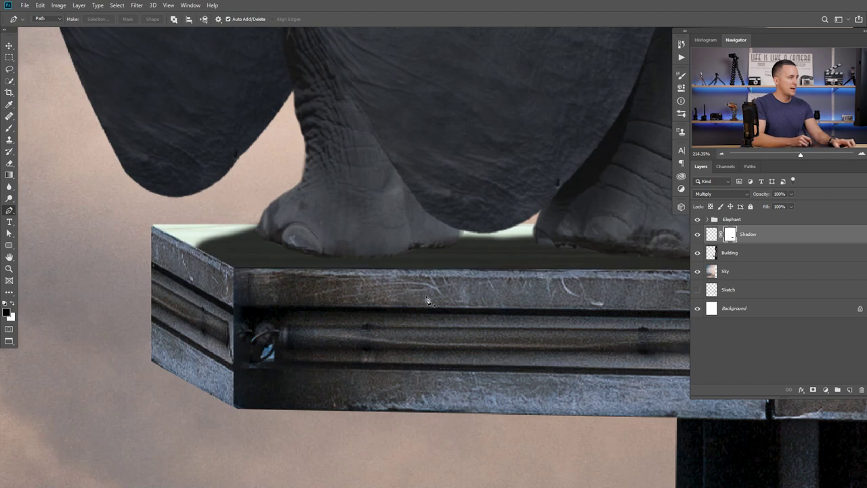
- Colour-label the Elephant group and its layers Blue
{"action": "scroll", "coordinate": [428, 300], "scroll_direction": "down", "scroll_amount": 10}
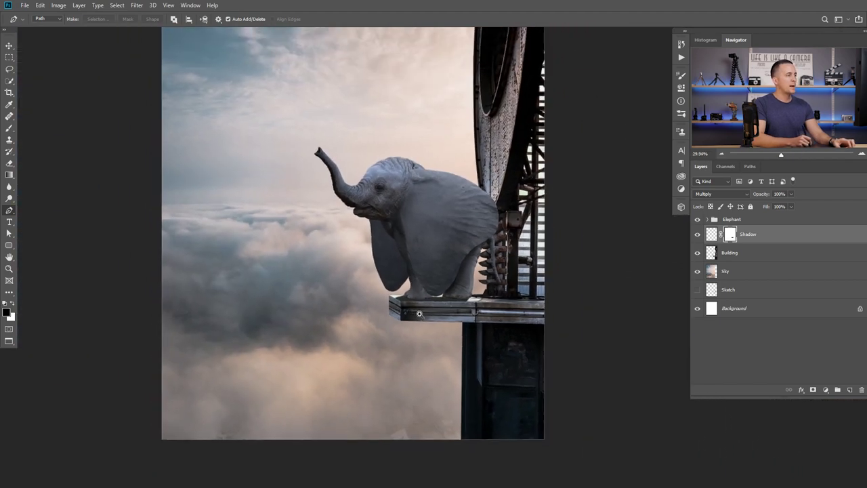
{"action": "scroll", "coordinate": [450, 319], "scroll_direction": "down", "scroll_amount": 2}
{"action": "scroll", "coordinate": [460, 315], "scroll_direction": "up", "scroll_amount": 4}
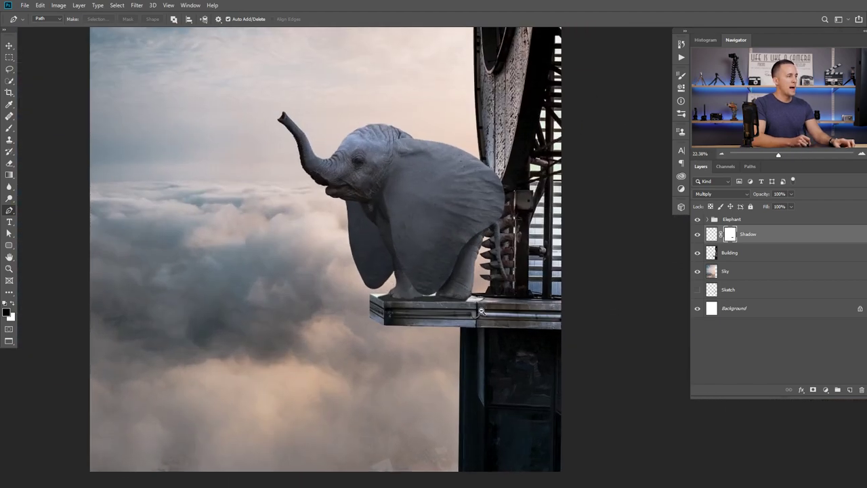
{"action": "scroll", "coordinate": [474, 308], "scroll_direction": "down", "scroll_amount": 4}
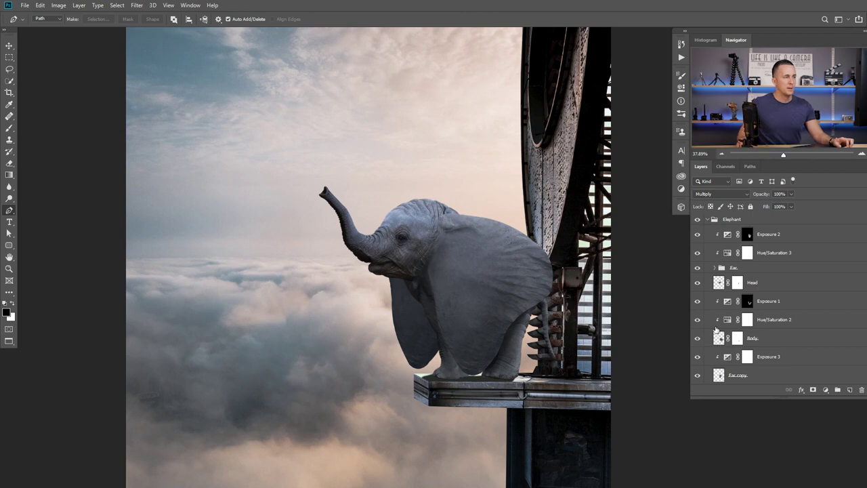
{"action": "scroll", "coordinate": [720, 324], "scroll_direction": "down", "scroll_amount": 1}
{"action": "scroll", "coordinate": [728, 312], "scroll_direction": "up", "scroll_amount": 1}
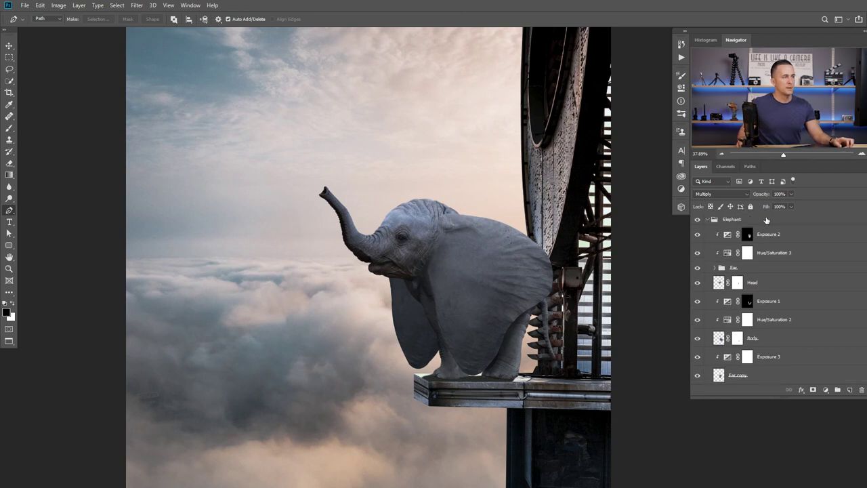
{"action": "right_click", "coordinate": [747, 221]}
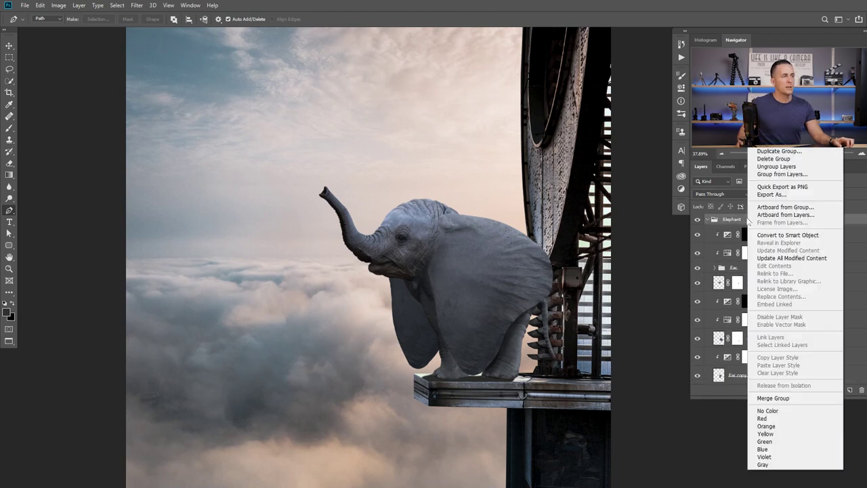
{"action": "left_click", "coordinate": [778, 451]}
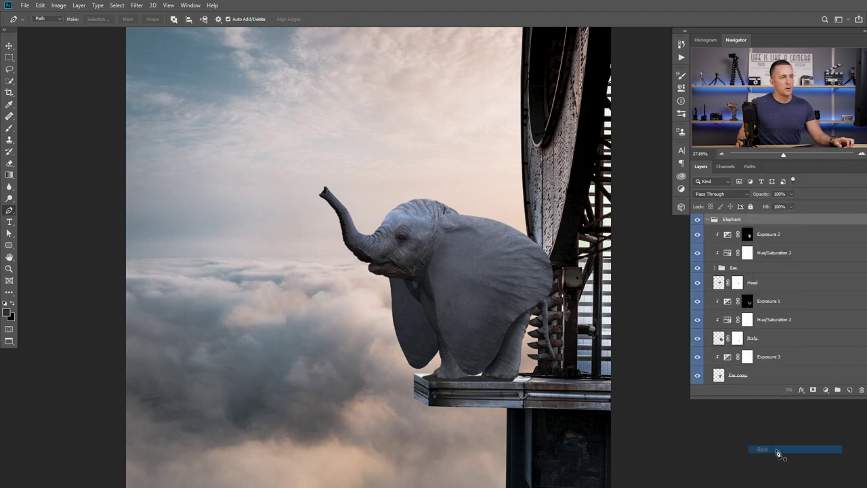
- Select the Head layer in the Elephant group and open the Liquify filter on it
{"action": "scroll", "coordinate": [742, 298], "scroll_direction": "down", "scroll_amount": 3}
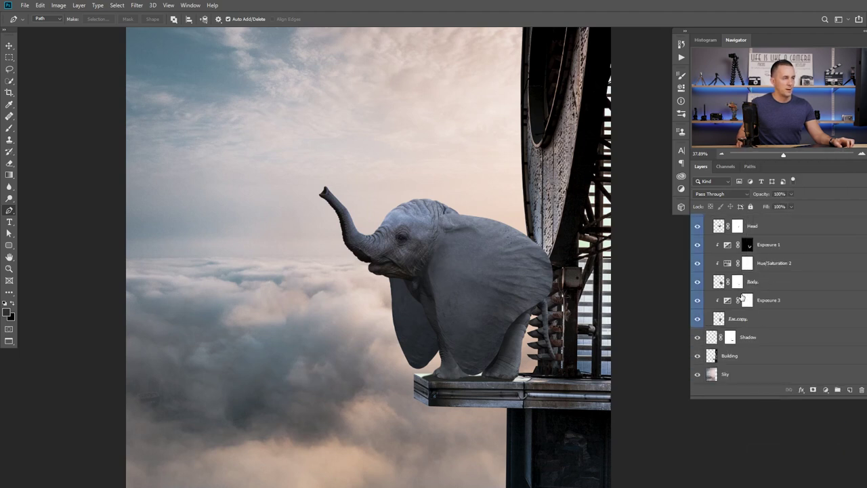
{"action": "scroll", "coordinate": [742, 298], "scroll_direction": "down", "scroll_amount": 1}
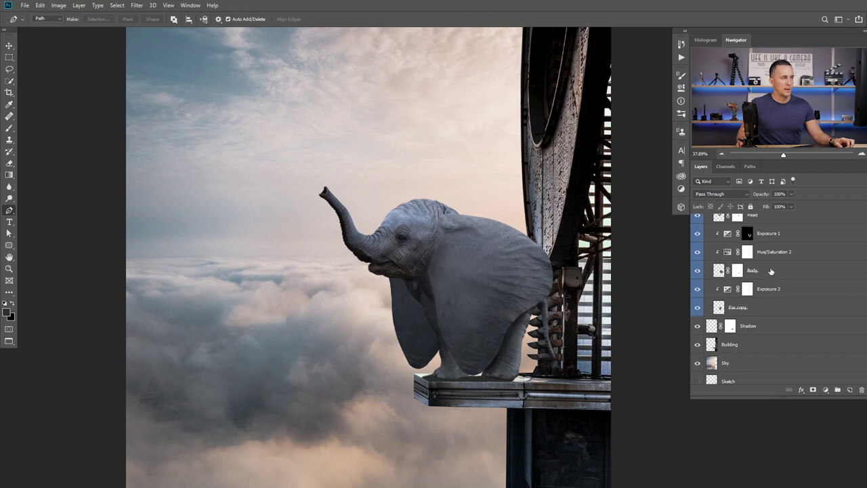
{"action": "scroll", "coordinate": [771, 271], "scroll_direction": "up", "scroll_amount": 2}
{"action": "left_click", "coordinate": [763, 238]}
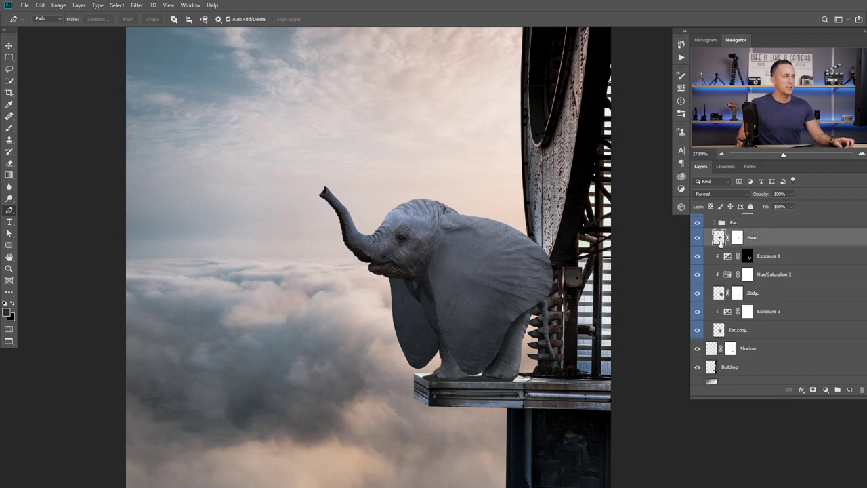
{"action": "left_click", "coordinate": [137, 6]}
{"action": "left_click", "coordinate": [170, 77]}
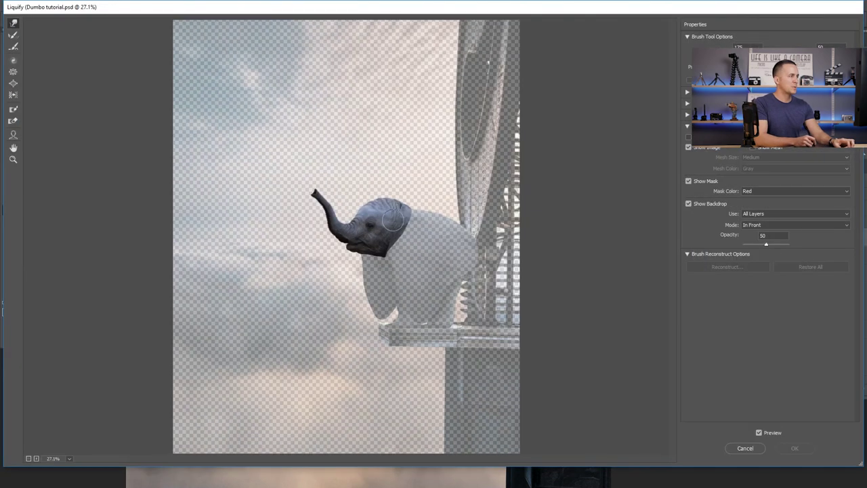
- Push the elephant's forehead outline slightly outward with a 300-size Forward Warp brush and hide the backdrop
{"action": "scroll", "coordinate": [407, 240], "scroll_direction": "up", "scroll_amount": 3}
{"action": "key", "text": "]"}
{"action": "key", "text": "]"}
{"action": "key", "text": "]"}
{"action": "key", "text": "]"}
{"action": "key", "text": "]"}
{"action": "key", "text": "]"}
{"action": "key", "text": "]"}
{"action": "key", "text": "]"}
{"action": "key", "text": "]"}
{"action": "key", "text": "["}
{"action": "key", "text": "["}
{"action": "key", "text": "["}
{"action": "key", "text": "["}
{"action": "left_click_drag", "start_coordinate": [363, 257], "coordinate": [354, 248]}
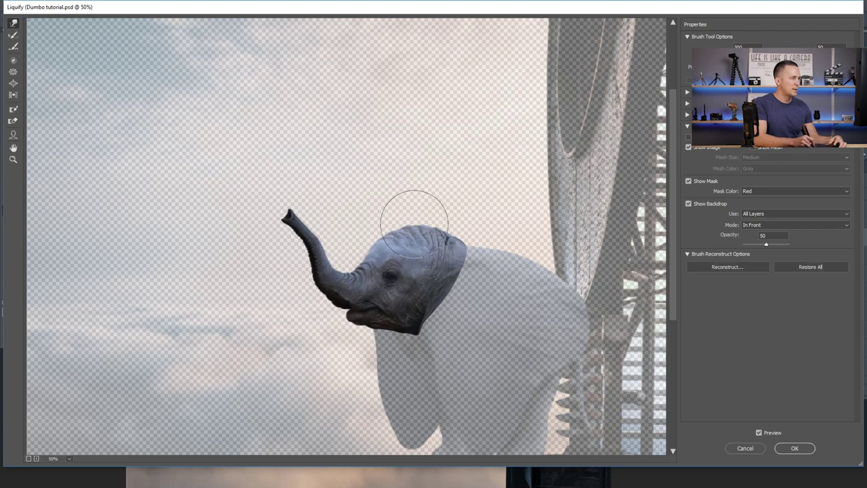
{"action": "left_click", "coordinate": [691, 205]}
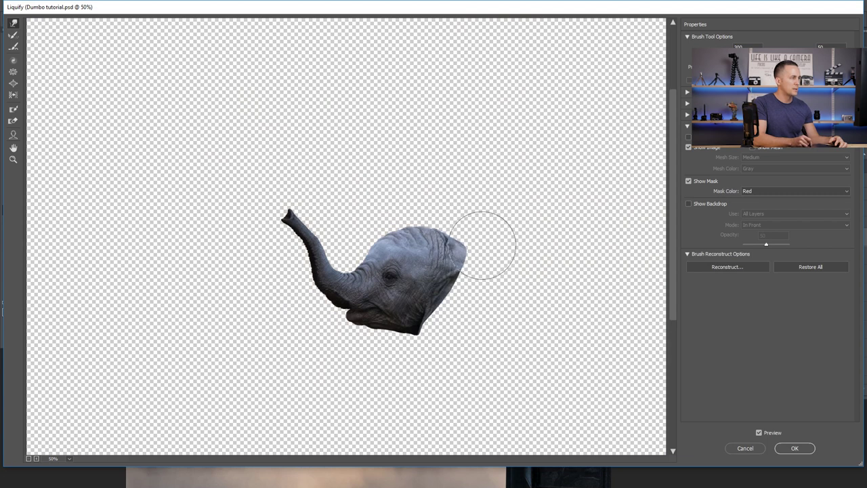
- Reshape the forehead into a rounder bulge above the trunk with warp brushes of about 100 to 175, and apply Liquify
{"action": "left_click", "coordinate": [377, 311], "text": "ctrl"}
{"action": "left_click", "coordinate": [377, 311], "text": "ctrl"}
{"action": "left_click_drag", "start_coordinate": [352, 240], "coordinate": [441, 385]}
{"action": "key", "text": "["}
{"action": "key", "text": "bracketleft"}
{"action": "key", "text": "bracketleft"}
{"action": "key", "text": "bracketleft"}
{"action": "key", "text": "bracketleft"}
{"action": "key", "text": "bracketleft"}
{"action": "key", "text": "bracketright"}
{"action": "key", "text": "bracketright"}
{"action": "key", "text": "bracketright"}
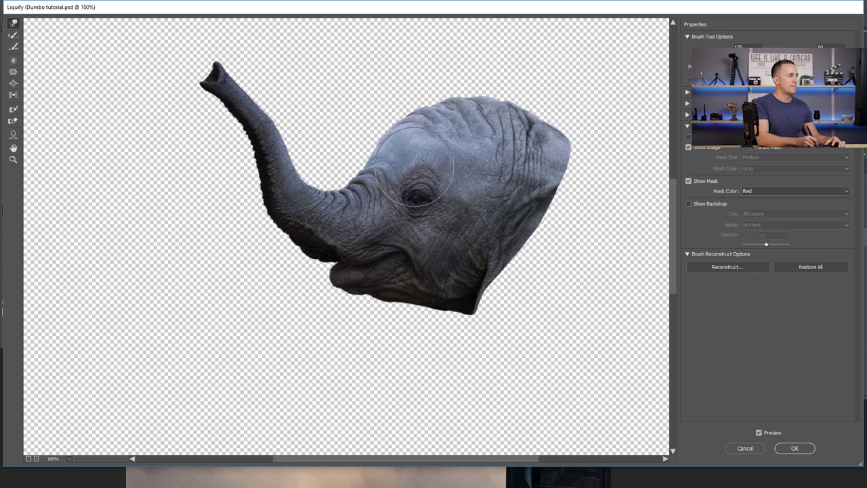
{"action": "key", "text": "bracketright"}
{"action": "key", "text": "bracketright"}
{"action": "key", "text": "bracketright"}
{"action": "key", "text": "bracketright"}
{"action": "key", "text": "bracketright"}
{"action": "key", "text": "bracketleft"}
{"action": "key", "text": "bracketleft"}
{"action": "key", "text": "bracketleft"}
{"action": "key", "text": "bracketleft"}
{"action": "key", "text": "bracketleft"}
{"action": "key", "text": "bracketleft"}
{"action": "key", "text": "bracketleft"}
{"action": "key", "text": "bracketleft"}
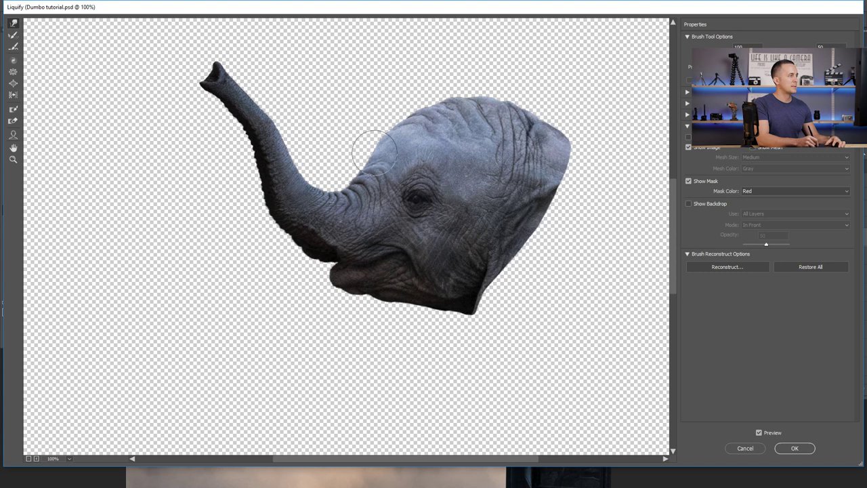
{"action": "key", "text": "bracketright"}
{"action": "key", "text": "bracketright"}
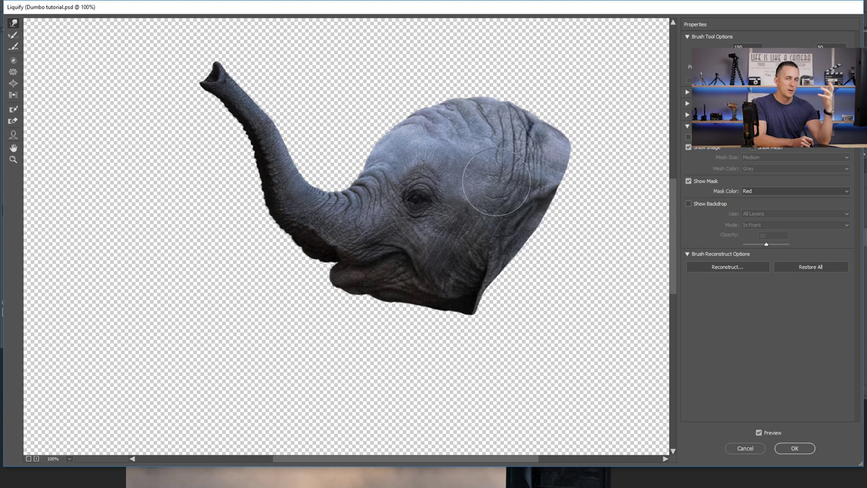
{"action": "left_click", "coordinate": [796, 448]}
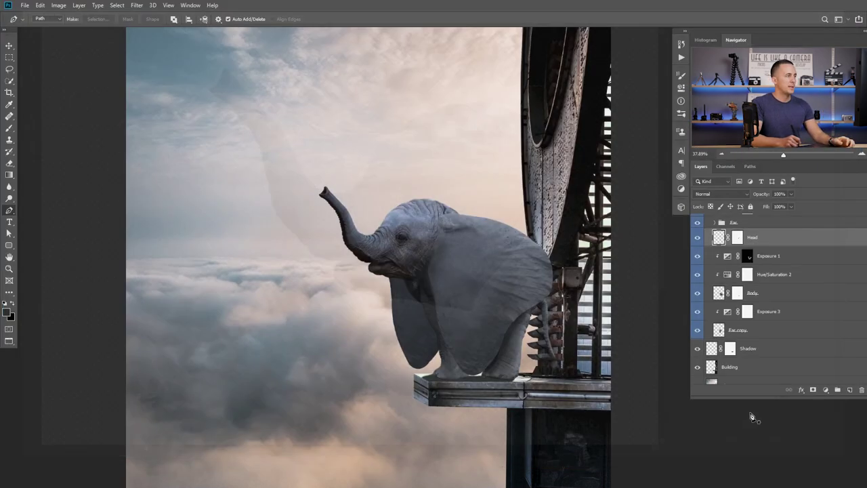
- Examine the reshaped head and trunk up close and within the whole composite
{"action": "scroll", "coordinate": [461, 258], "scroll_direction": "down", "scroll_amount": 5}
{"action": "scroll", "coordinate": [461, 258], "scroll_direction": "up", "scroll_amount": 3}
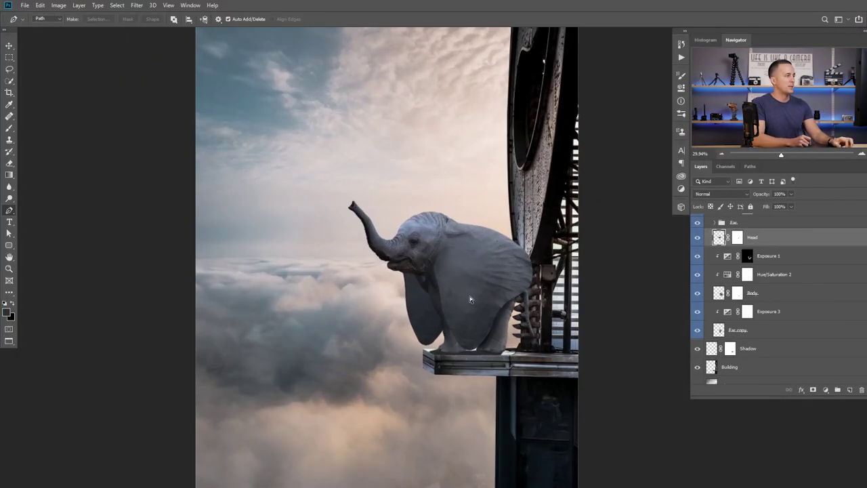
{"action": "scroll", "coordinate": [471, 296], "scroll_direction": "up", "scroll_amount": 5}
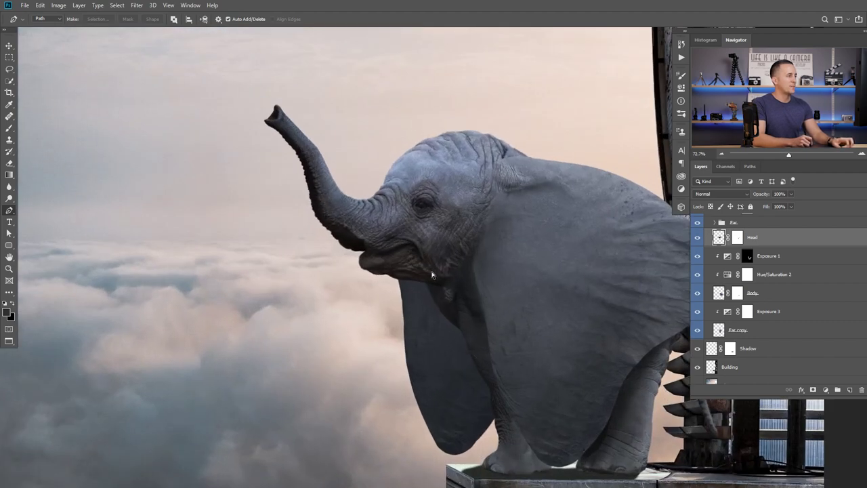
{"action": "scroll", "coordinate": [437, 263], "scroll_direction": "down", "scroll_amount": 3}
{"action": "scroll", "coordinate": [438, 263], "scroll_direction": "up", "scroll_amount": 1}
{"action": "scroll", "coordinate": [434, 261], "scroll_direction": "down", "scroll_amount": 3}
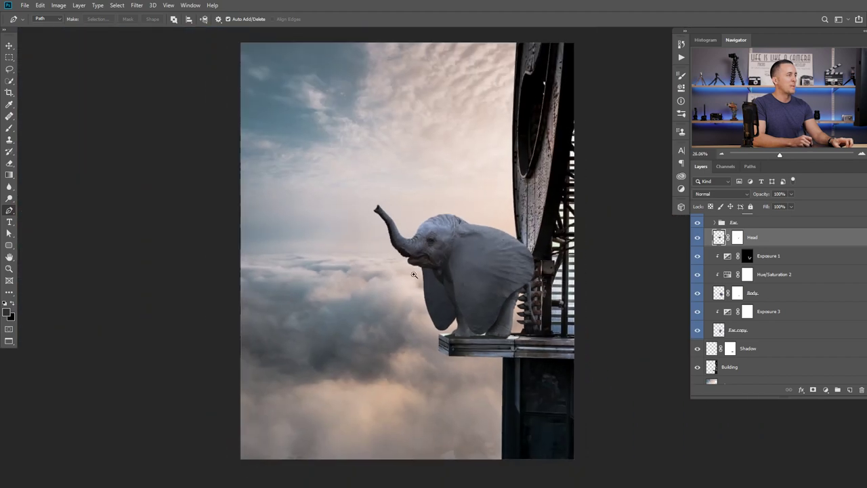
{"action": "scroll", "coordinate": [429, 258], "scroll_direction": "up", "scroll_amount": 1}
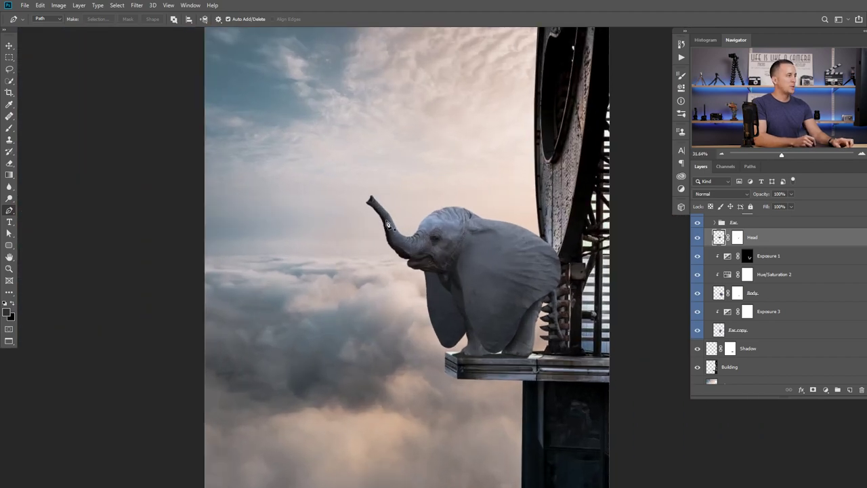
{"action": "scroll", "coordinate": [364, 189], "scroll_direction": "up", "scroll_amount": 2}
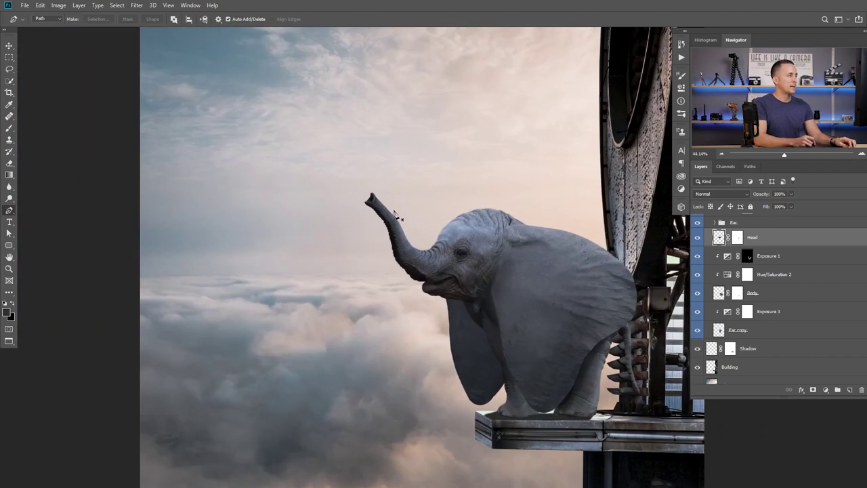
{"action": "scroll", "coordinate": [373, 206], "scroll_direction": "up", "scroll_amount": 2}
- Switch to the grayscale elephant photo and view its cut-out trunk tip on Layer 1 alone, then restore the Background's visibility
{"action": "key", "text": "ctrl+Tab"}
{"action": "key", "text": "ctrl+Tab"}
{"action": "key", "text": "ctrl+Tab"}
{"action": "key", "text": "ctrl+Tab"}
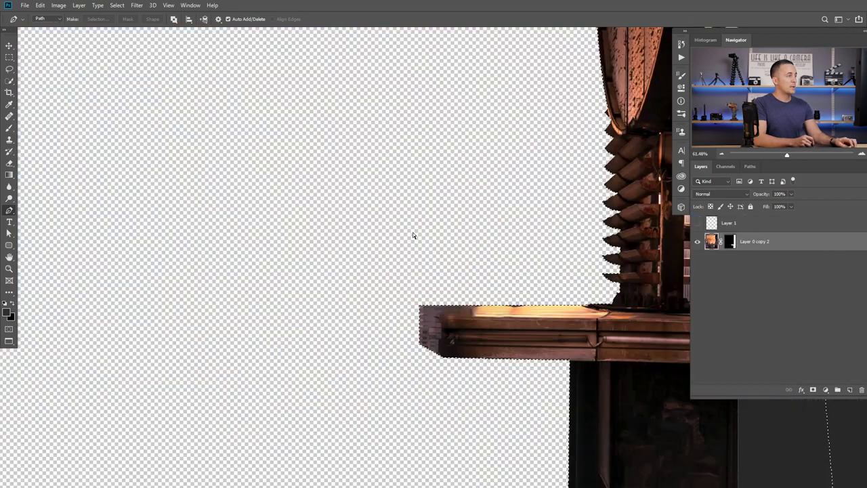
{"action": "key", "text": "ctrl+Tab"}
{"action": "key", "text": "ctrl+Tab"}
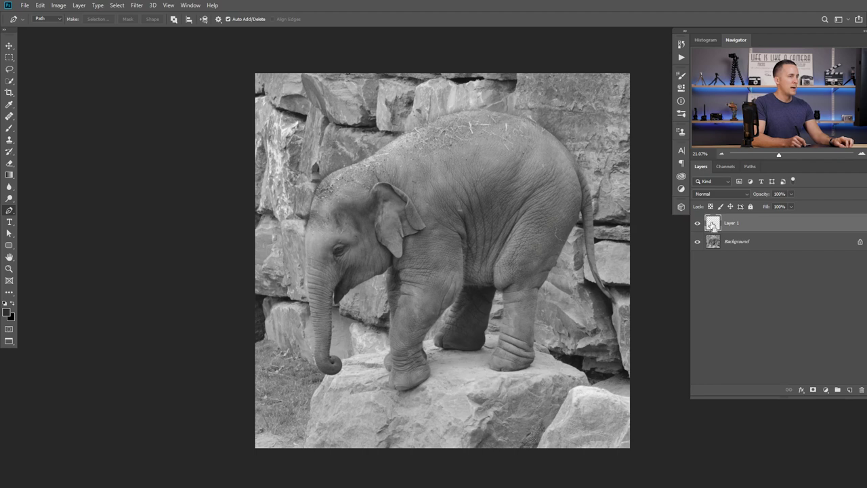
{"action": "left_click", "coordinate": [698, 224], "text": "alt"}
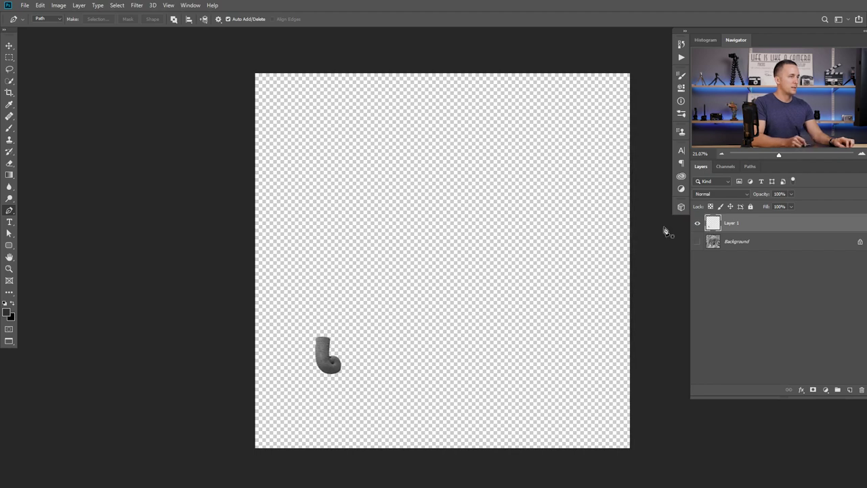
{"action": "left_click", "coordinate": [698, 223], "text": "alt"}
- Bring the cut-out trunk tip into the Dumbo composite above the Head layer and rename its layer Trunk part
{"action": "key", "text": "v"}
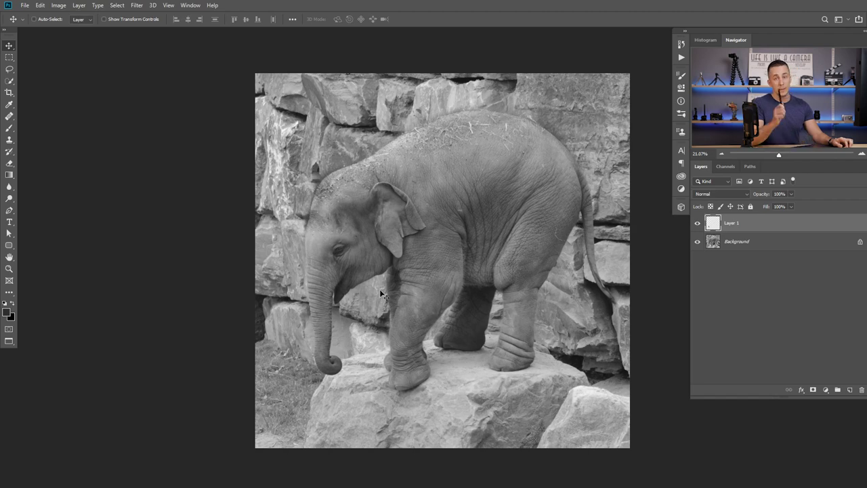
{"action": "key", "text": "ctrl"}
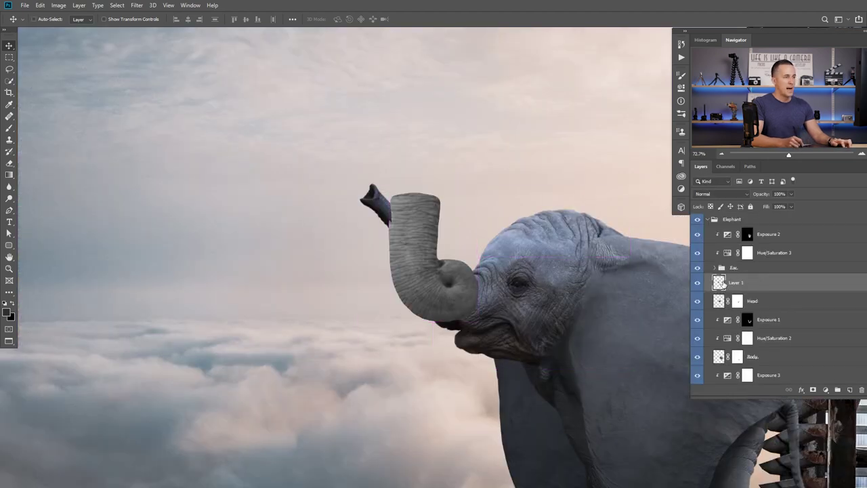
{"action": "mouse_move", "coordinate": [722, 284]}
{"action": "left_mouse_down"}
{"action": "mouse_move", "coordinate": [727, 278]}
{"action": "mouse_move", "coordinate": [729, 326]}
{"action": "mouse_move", "coordinate": [733, 274]}
{"action": "left_mouse_up"}
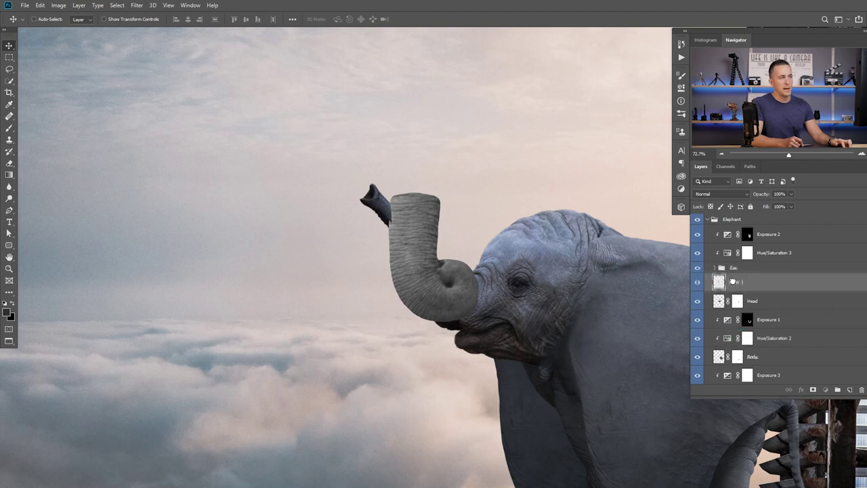
{"action": "double_click", "coordinate": [737, 283]}
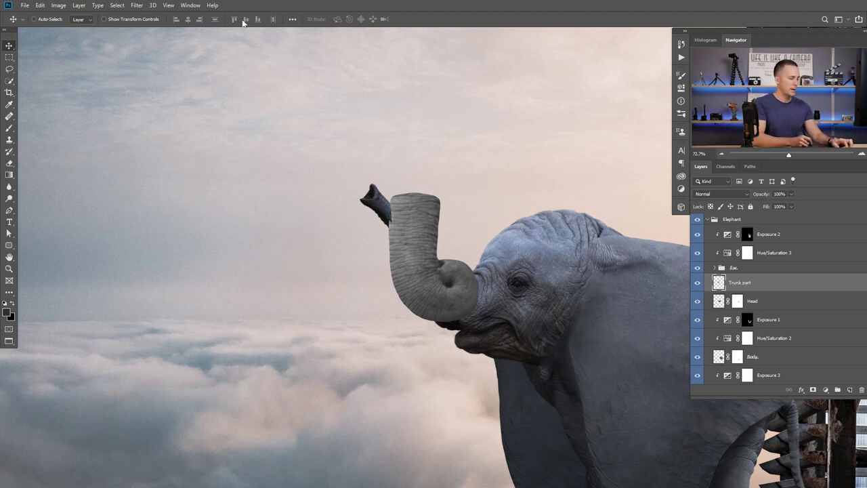
- Rotate Trunk part to about 144°, scale it to about 48%, and fit it over the end of the elephant's trunk
{"action": "key", "text": "ctrl+t"}
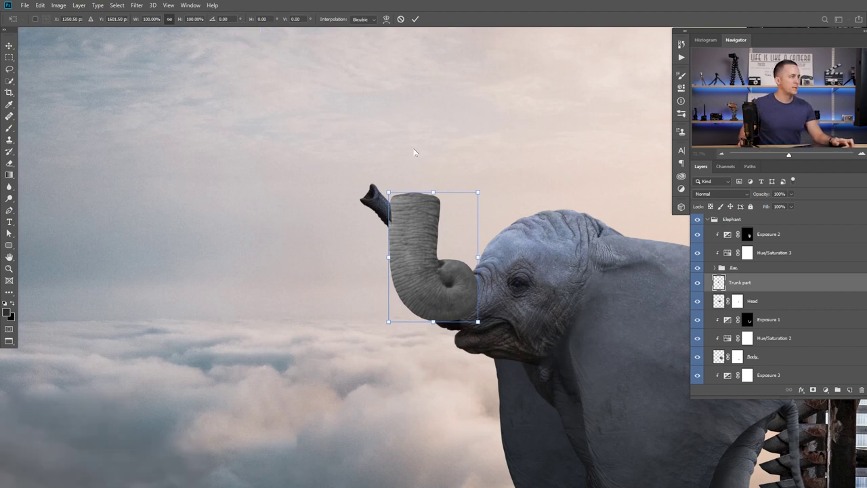
{"action": "left_click_drag", "start_coordinate": [450, 178], "coordinate": [494, 364]}
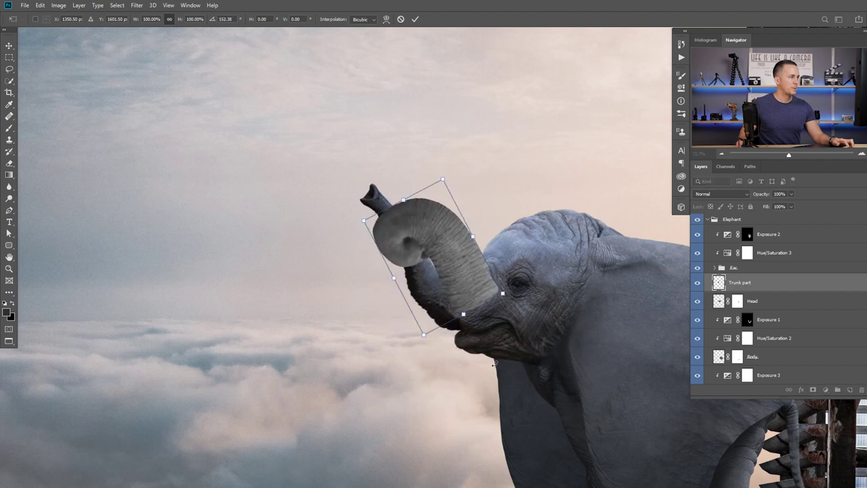
{"action": "left_click_drag", "start_coordinate": [503, 293], "coordinate": [429, 230]}
{"action": "scroll", "coordinate": [426, 201], "scroll_direction": "up", "scroll_amount": 3}
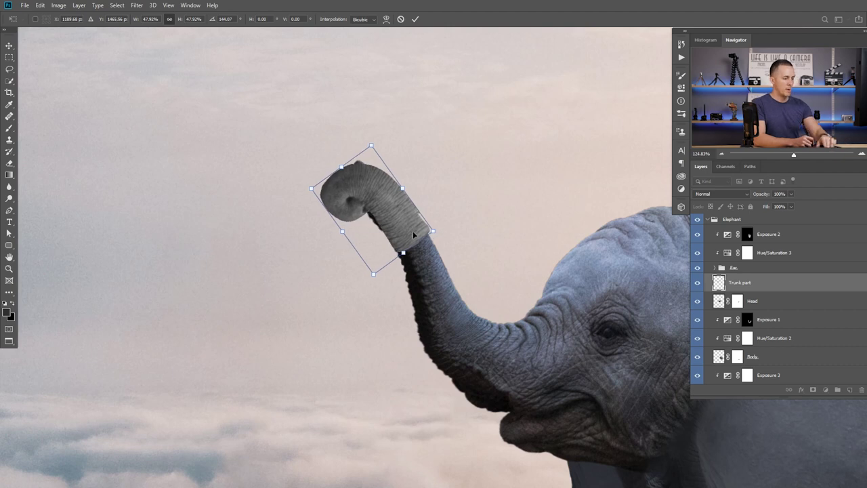
{"action": "key", "text": "Return"}
- Add a layer mask to Trunk part and mask away its uneven outer edge with a small, fairly hard black brush
{"action": "scroll", "coordinate": [428, 231], "scroll_direction": "up", "scroll_amount": 2}
{"action": "scroll", "coordinate": [428, 232], "scroll_direction": "up", "scroll_amount": 3}
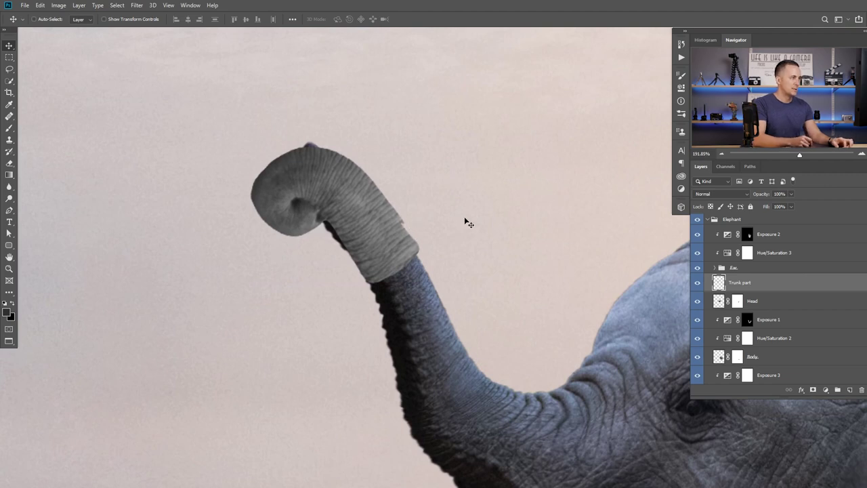
{"action": "left_click", "coordinate": [814, 390]}
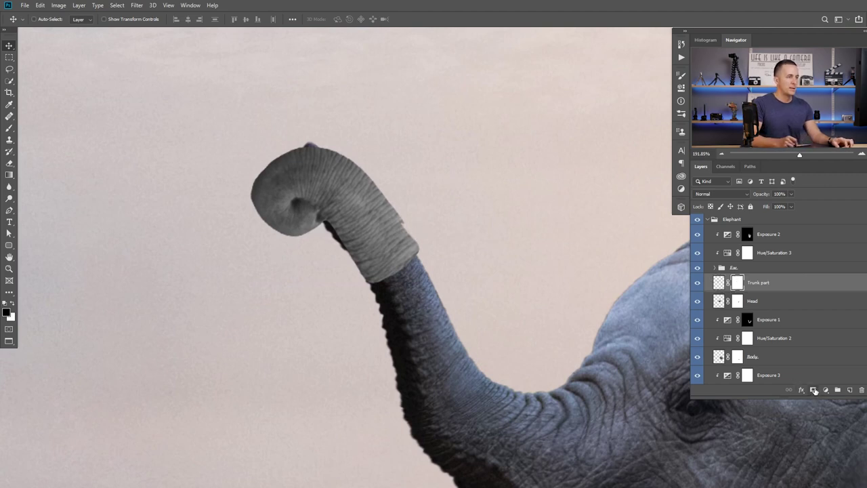
{"action": "key", "text": "b"}
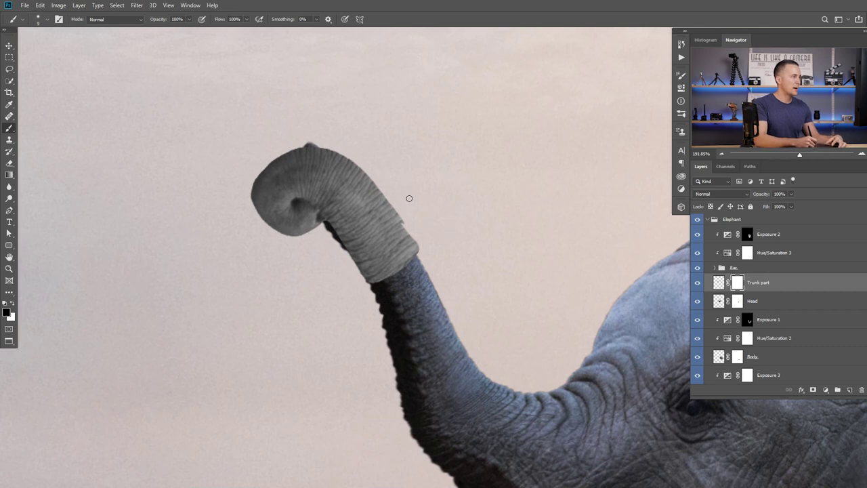
{"action": "right_click", "coordinate": [407, 194]}
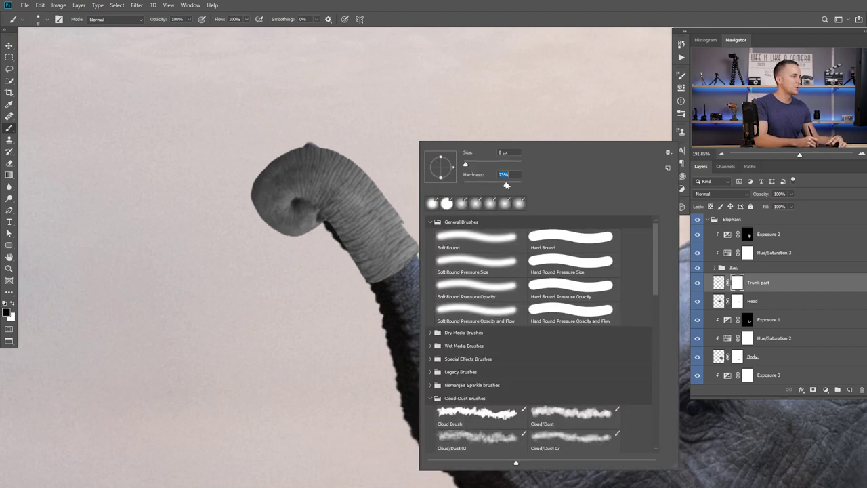
{"action": "key", "text": "Return"}
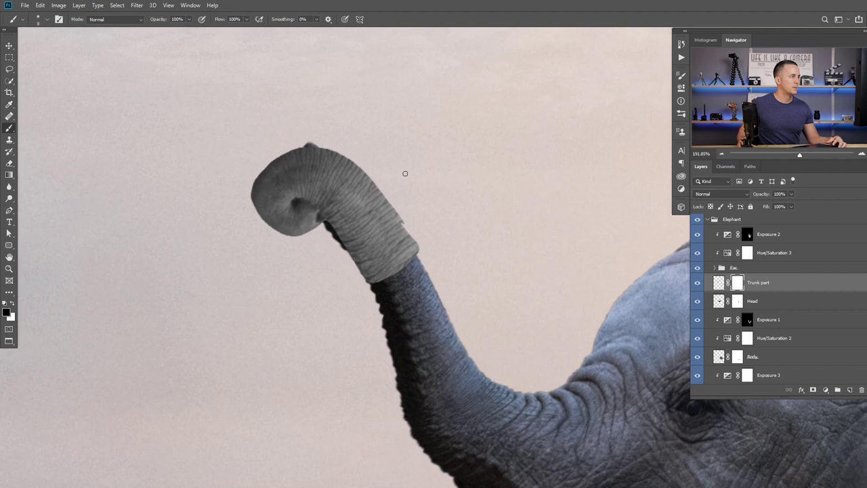
{"action": "right_click", "coordinate": [420, 178]}
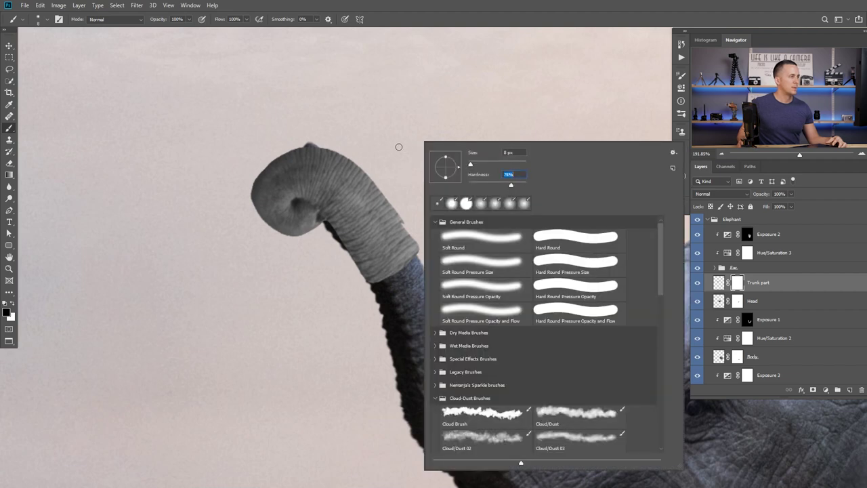
{"action": "key", "text": "Return"}
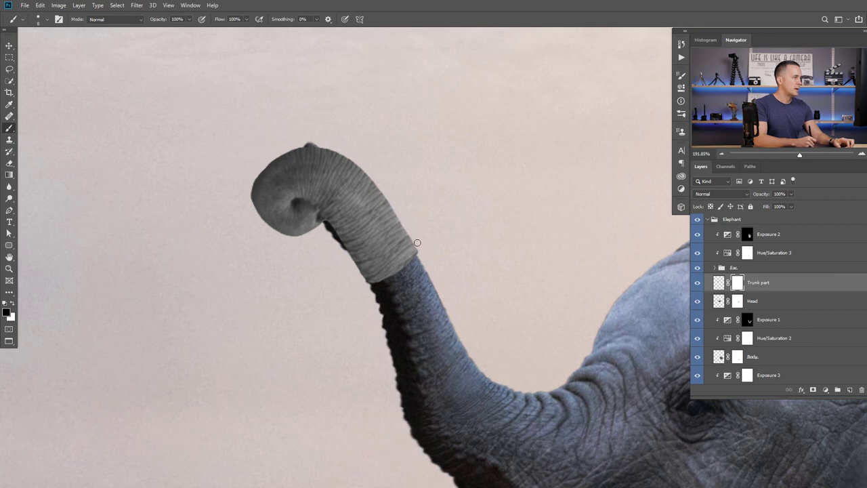
- Start a Puppet Warp on Trunk part with a 13 px expansion and place four pins from its curl to its base
{"action": "key", "text": "v"}
{"action": "mouse_move", "coordinate": [397, 238]}
{"action": "left_mouse_down"}
{"action": "mouse_move", "coordinate": [373, 239]}
{"action": "mouse_move", "coordinate": [383, 239]}
{"action": "left_mouse_up"}
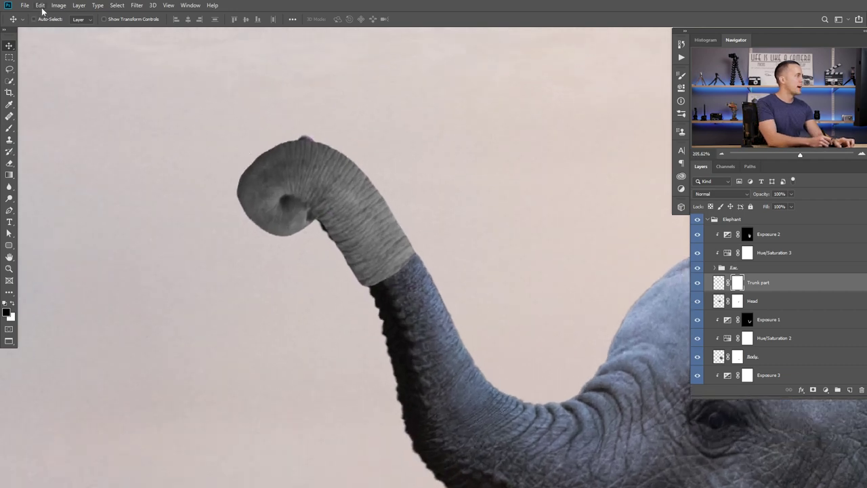
{"action": "left_click", "coordinate": [40, 5]}
{"action": "left_click", "coordinate": [67, 186]}
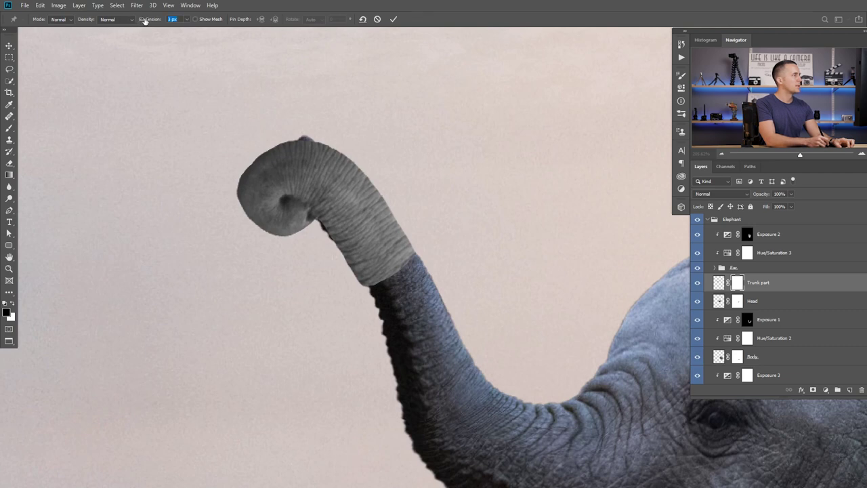
{"action": "key", "text": "Return"}
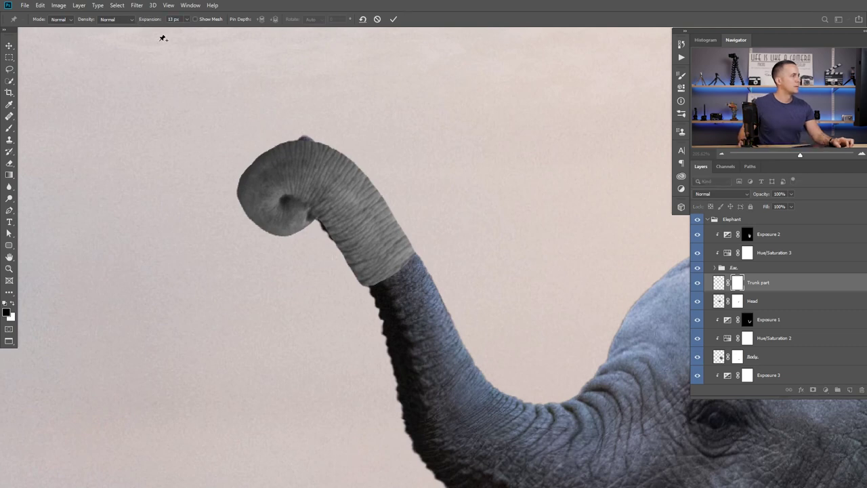
{"action": "left_click", "coordinate": [398, 248]}
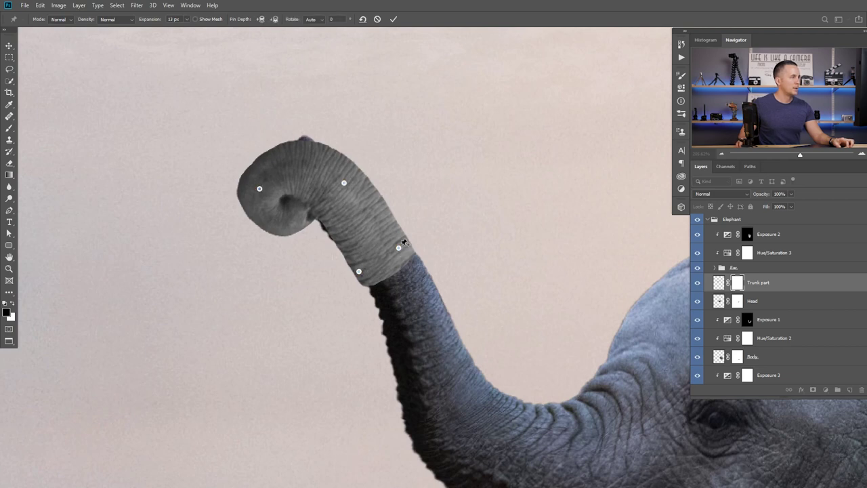
- Shift the warp pins slightly to fit Trunk part's base to the trunk's width and tuck in its curl, and apply the warp
{"action": "left_click_drag", "start_coordinate": [399, 250], "coordinate": [364, 269]}
{"action": "key", "text": "ctrl+z"}
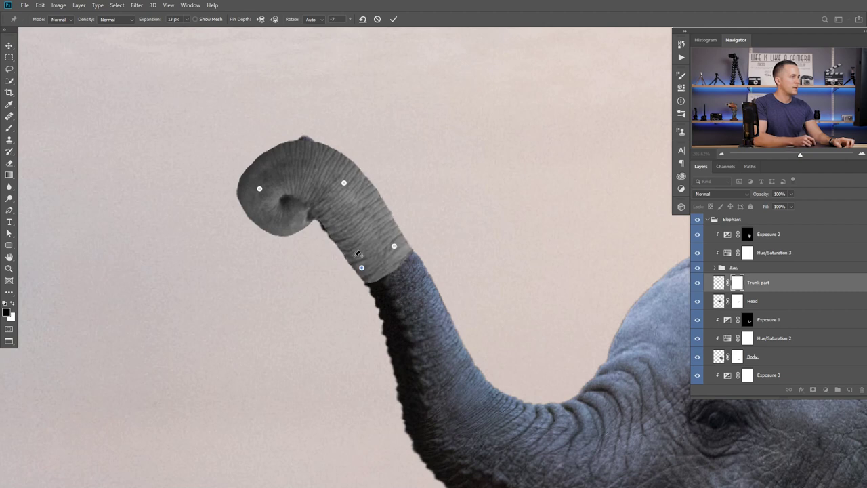
{"action": "left_click", "coordinate": [396, 245]}
{"action": "key", "text": "Return"}
{"action": "left_click_drag", "start_coordinate": [395, 248], "coordinate": [400, 253]}
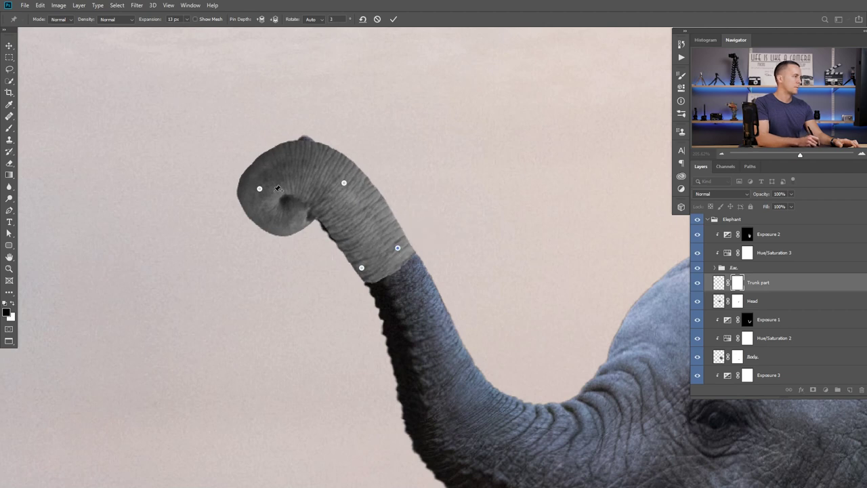
{"action": "left_click_drag", "start_coordinate": [260, 191], "coordinate": [265, 191]}
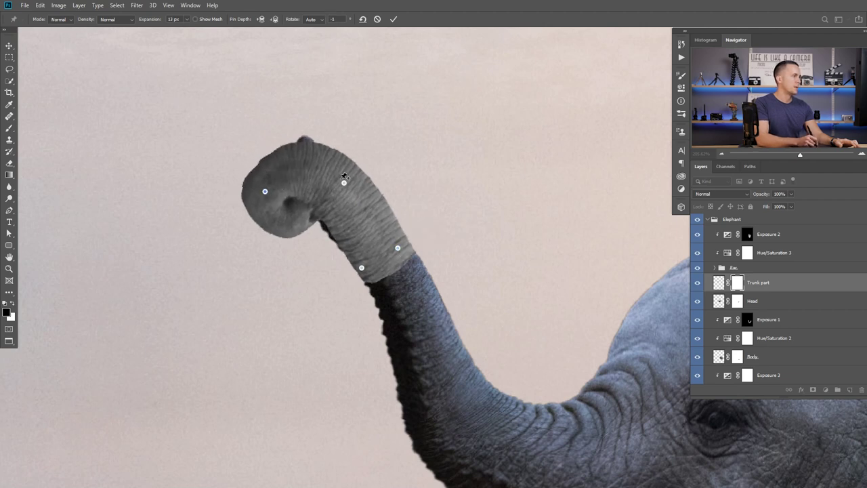
{"action": "left_click_drag", "start_coordinate": [344, 184], "coordinate": [340, 181]}
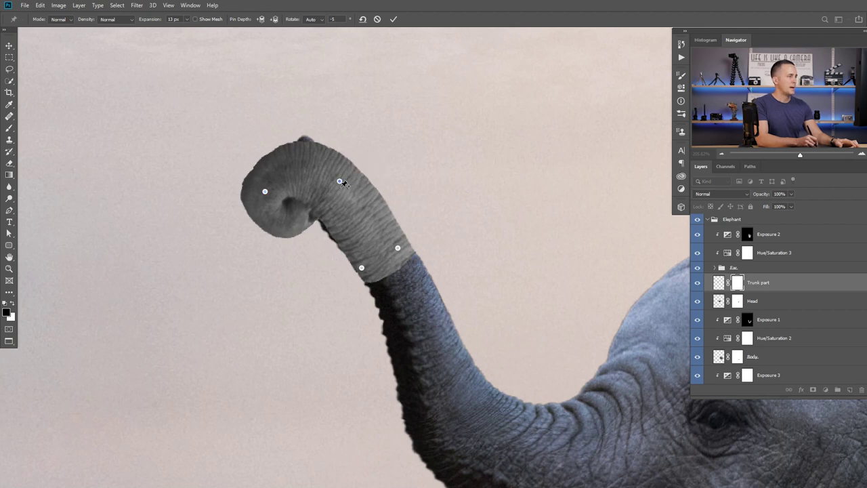
{"action": "key", "text": "Return"}
{"action": "key", "text": "ctrl+0"}
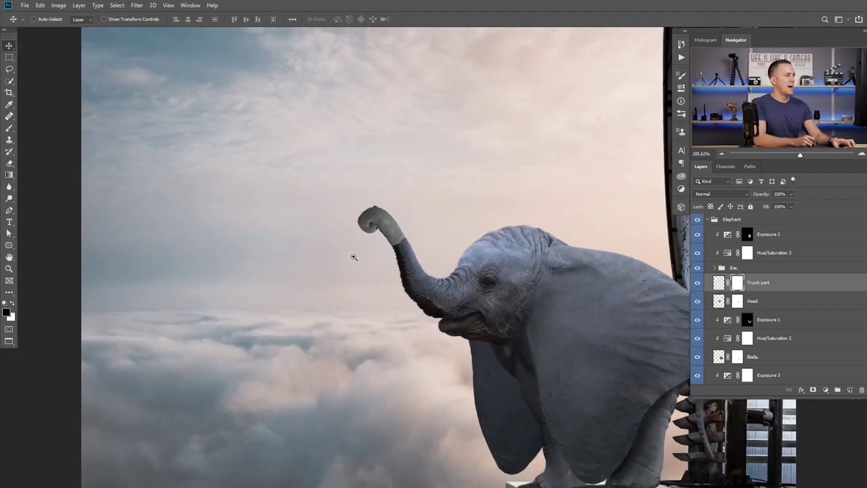
{"action": "left_click_drag", "start_coordinate": [329, 274], "coordinate": [357, 264]}
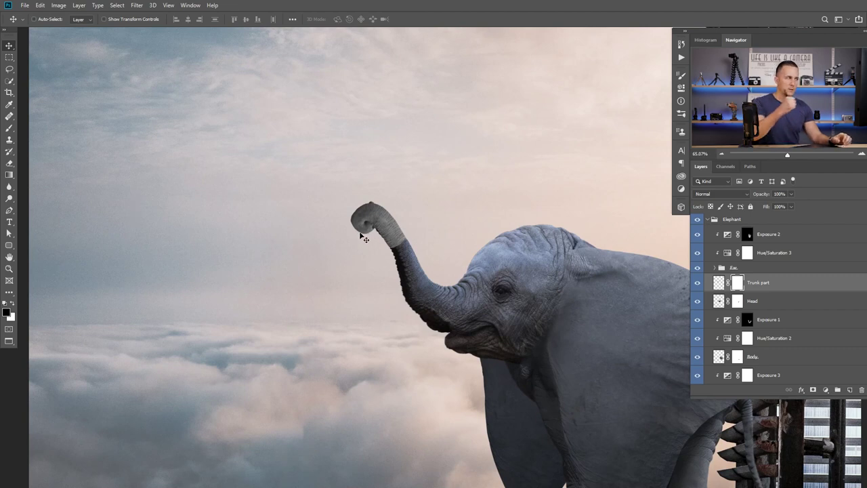
{"action": "scroll", "coordinate": [396, 236], "scroll_direction": "up", "scroll_amount": 4}
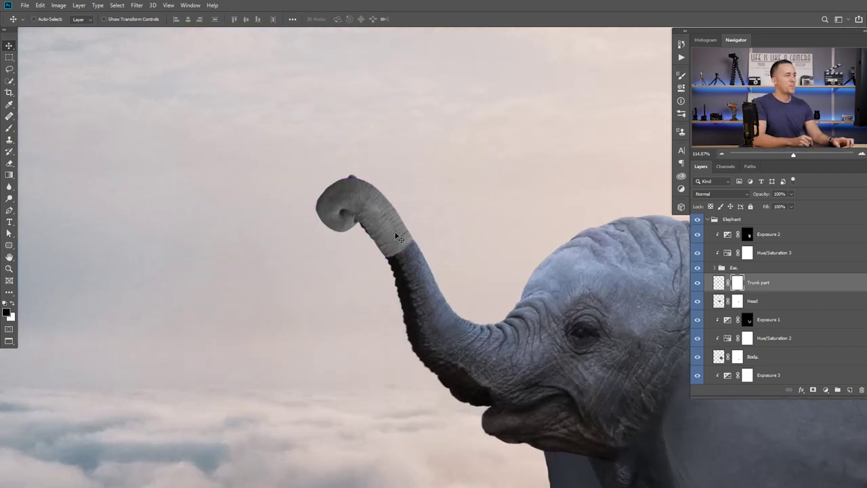
- Add a Hue/Saturation adjustment layer above Trunk part and clip it to that layer
{"action": "left_click", "coordinate": [825, 390]}
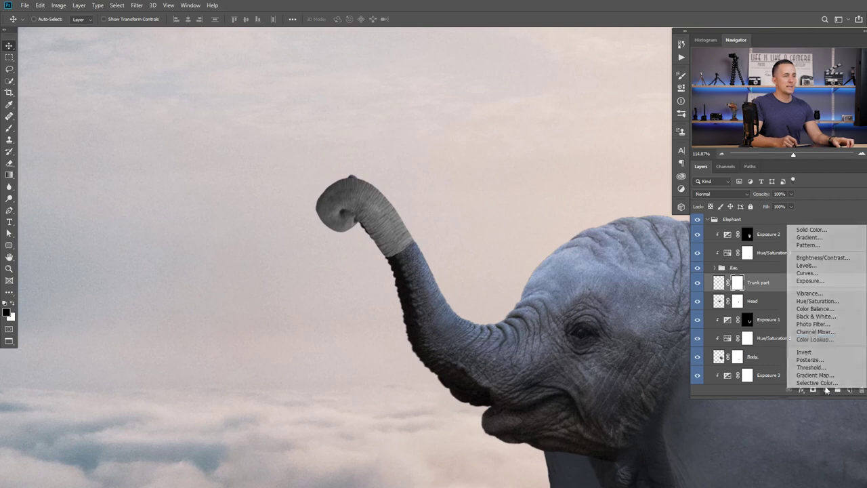
{"action": "left_click", "coordinate": [818, 301]}
{"action": "left_click", "coordinate": [604, 248]}
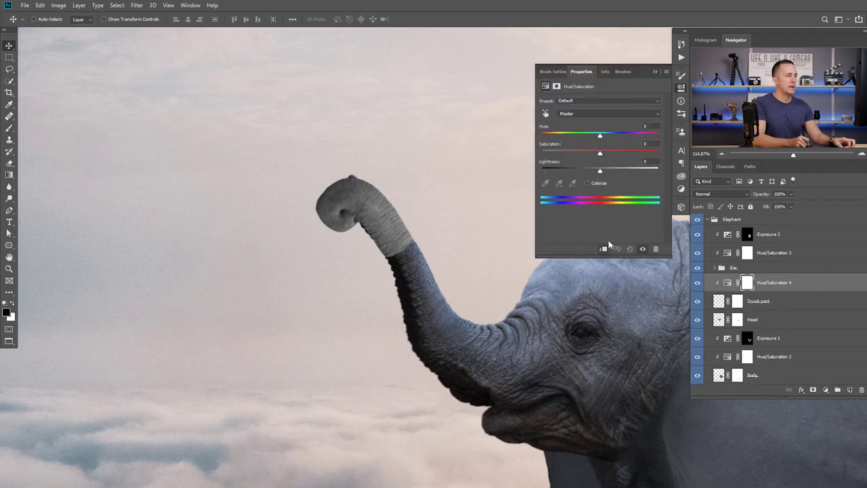
- Colorize the clipped adjustment with hue 213, saturation 12 and lightness 0 to match the trunk tip to the elephant's skin
{"action": "left_click", "coordinate": [587, 182]}
{"action": "left_click_drag", "start_coordinate": [576, 156], "coordinate": [607, 153]}
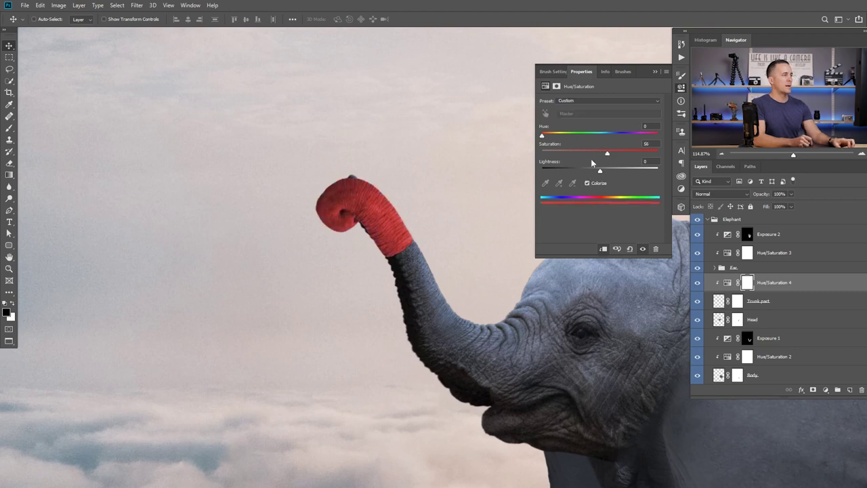
{"action": "scroll", "coordinate": [395, 276], "scroll_direction": "down", "scroll_amount": 5}
{"action": "scroll", "coordinate": [396, 275], "scroll_direction": "up", "scroll_amount": 5}
{"action": "mouse_move", "coordinate": [607, 154]}
{"action": "left_mouse_down"}
{"action": "mouse_move", "coordinate": [599, 155]}
{"action": "mouse_move", "coordinate": [608, 137]}
{"action": "left_mouse_up"}
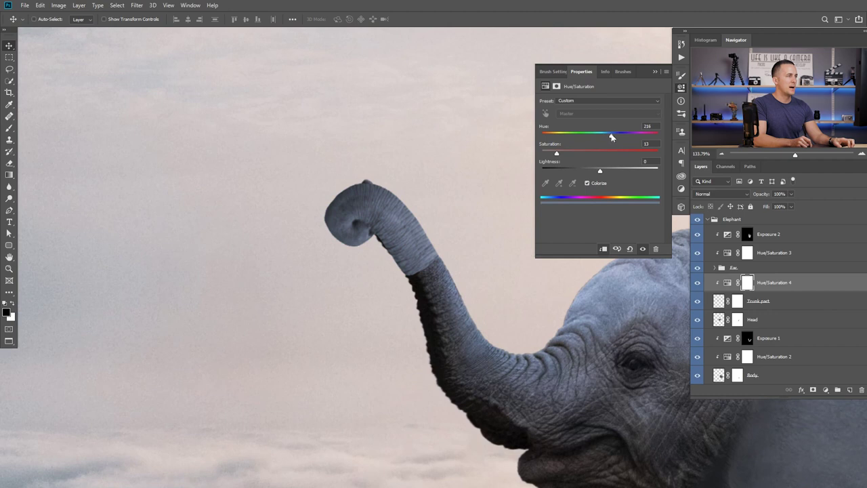
{"action": "mouse_move", "coordinate": [602, 172]}
{"action": "left_mouse_down"}
{"action": "mouse_move", "coordinate": [582, 173]}
{"action": "mouse_move", "coordinate": [599, 172]}
{"action": "left_mouse_up"}
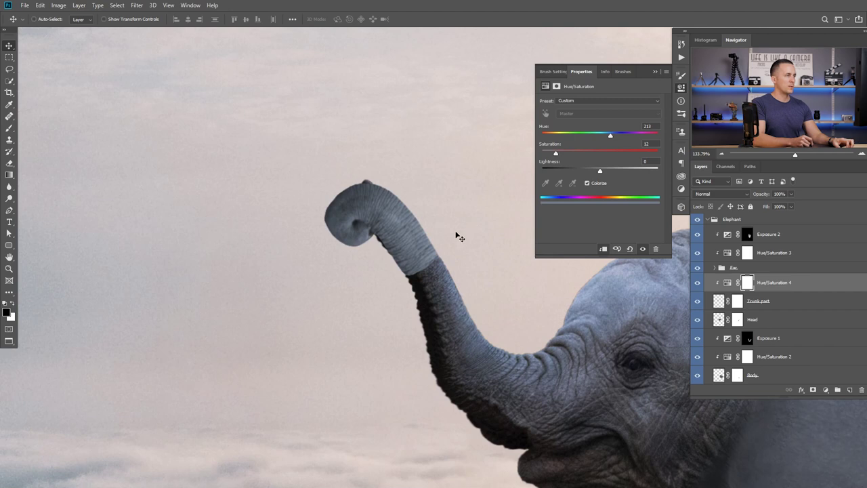
{"action": "left_click", "coordinate": [658, 72]}
{"action": "scroll", "coordinate": [486, 223], "scroll_direction": "down", "scroll_amount": 3}
{"action": "scroll", "coordinate": [548, 219], "scroll_direction": "up", "scroll_amount": 3}
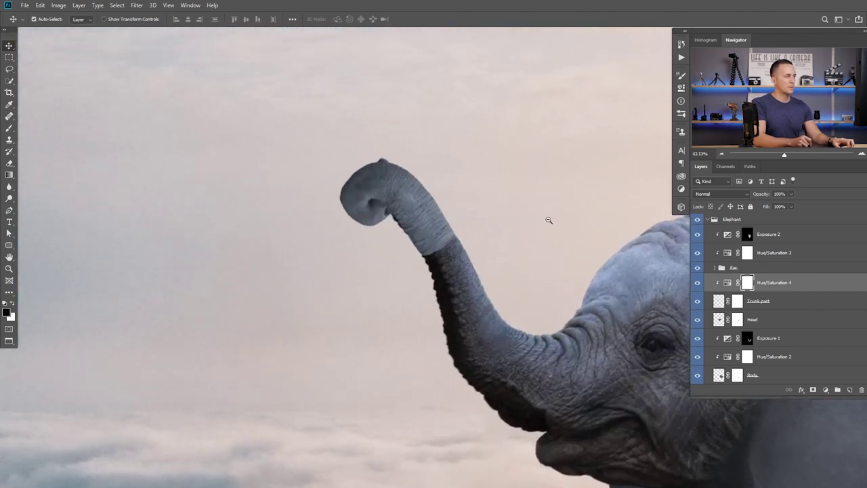
- On Trunk part's mask, blend the seam into the trunk using a larger, soft black brush at 20% opacity
{"action": "left_click_drag", "start_coordinate": [449, 259], "coordinate": [397, 251]}
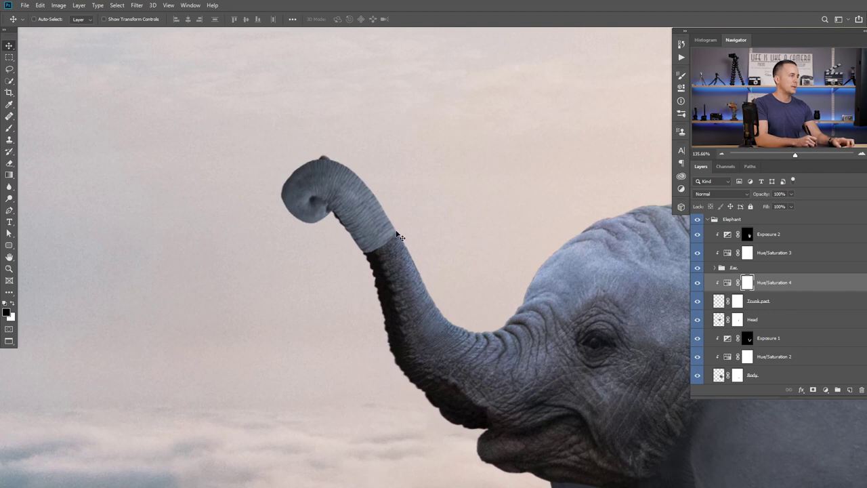
{"action": "scroll", "coordinate": [400, 237], "scroll_direction": "up", "scroll_amount": 2}
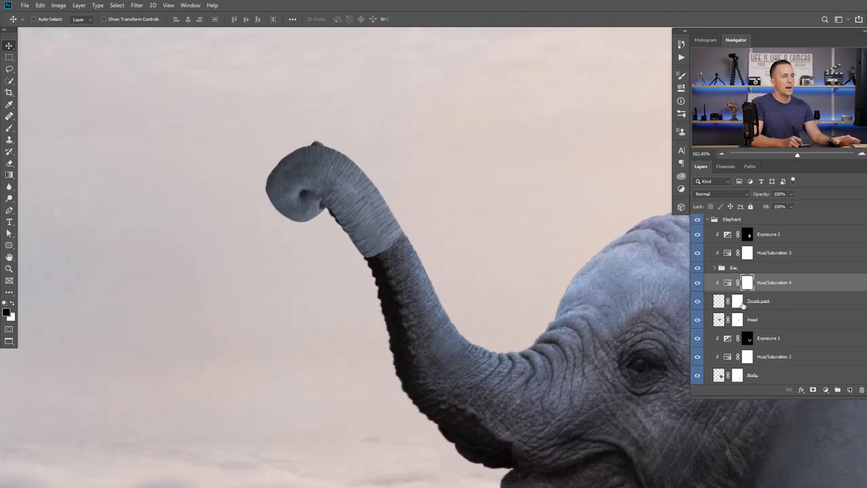
{"action": "left_click", "coordinate": [738, 301]}
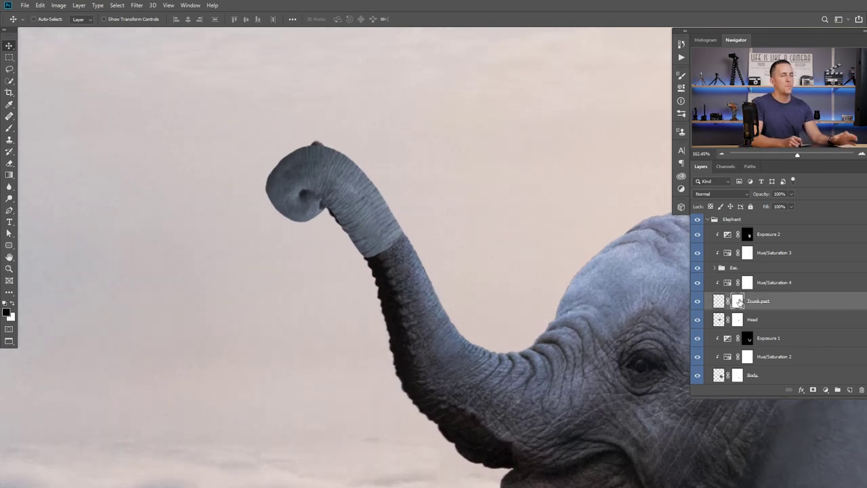
{"action": "key", "text": "b"}
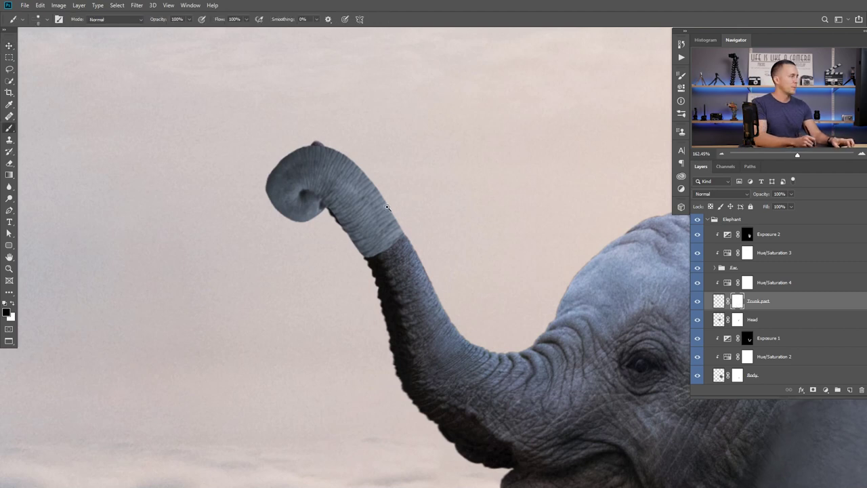
{"action": "scroll", "coordinate": [387, 206], "scroll_direction": "up", "scroll_amount": 2}
{"action": "key", "text": "bracketright"}
{"action": "key", "text": "bracketright"}
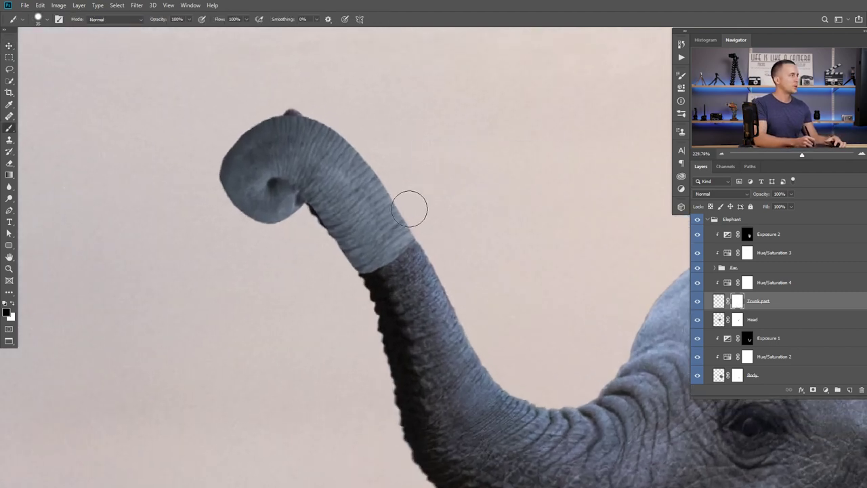
{"action": "right_click", "coordinate": [413, 207]}
{"action": "left_click_drag", "start_coordinate": [500, 185], "coordinate": [450, 185]}
{"action": "key", "text": "Return"}
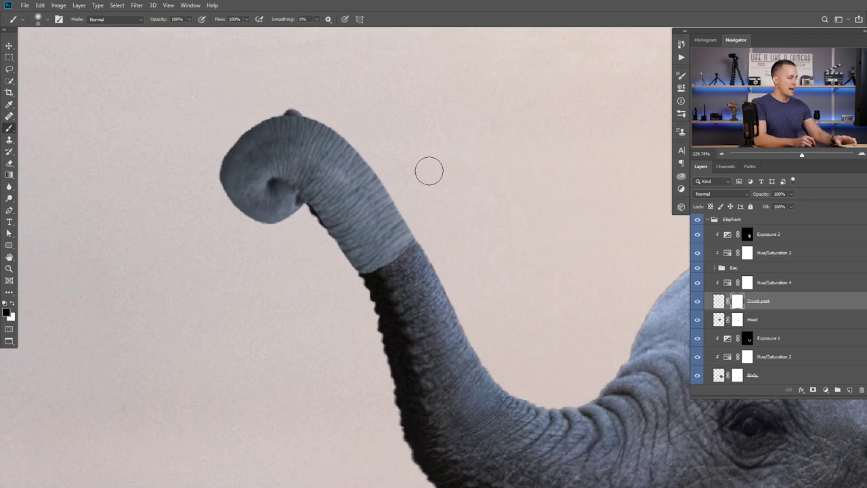
{"action": "key", "text": "2"}
{"action": "mouse_move", "coordinate": [401, 259]}
{"action": "left_mouse_down"}
{"action": "mouse_move", "coordinate": [361, 264]}
{"action": "mouse_move", "coordinate": [390, 311]}
{"action": "mouse_move", "coordinate": [376, 277]}
{"action": "mouse_move", "coordinate": [352, 293]}
{"action": "mouse_move", "coordinate": [336, 259]}
{"action": "mouse_move", "coordinate": [358, 292]}
{"action": "mouse_move", "coordinate": [345, 275]}
{"action": "mouse_move", "coordinate": [350, 270]}
{"action": "left_mouse_up"}
{"action": "left_click_drag", "start_coordinate": [415, 218], "coordinate": [422, 228]}
{"action": "mouse_move", "coordinate": [418, 262]}
{"action": "left_mouse_down"}
{"action": "mouse_move", "coordinate": [393, 190]}
{"action": "mouse_move", "coordinate": [416, 226]}
{"action": "mouse_move", "coordinate": [417, 277]}
{"action": "mouse_move", "coordinate": [404, 292]}
{"action": "mouse_move", "coordinate": [382, 254]}
{"action": "mouse_move", "coordinate": [408, 226]}
{"action": "mouse_move", "coordinate": [414, 235]}
{"action": "mouse_move", "coordinate": [404, 199]}
{"action": "mouse_move", "coordinate": [394, 283]}
{"action": "mouse_move", "coordinate": [384, 291]}
{"action": "mouse_move", "coordinate": [362, 252]}
{"action": "left_mouse_up"}
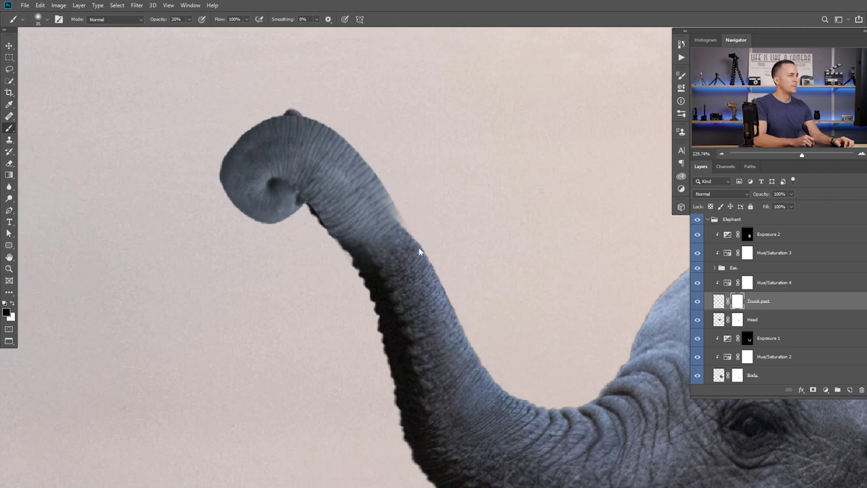
- Rotate Trunk part's image about -5° around the seam, skew its upper outer corner inward and down, and apply the transform
{"action": "left_click", "coordinate": [719, 300]}
{"action": "key", "text": "ctrl+t"}
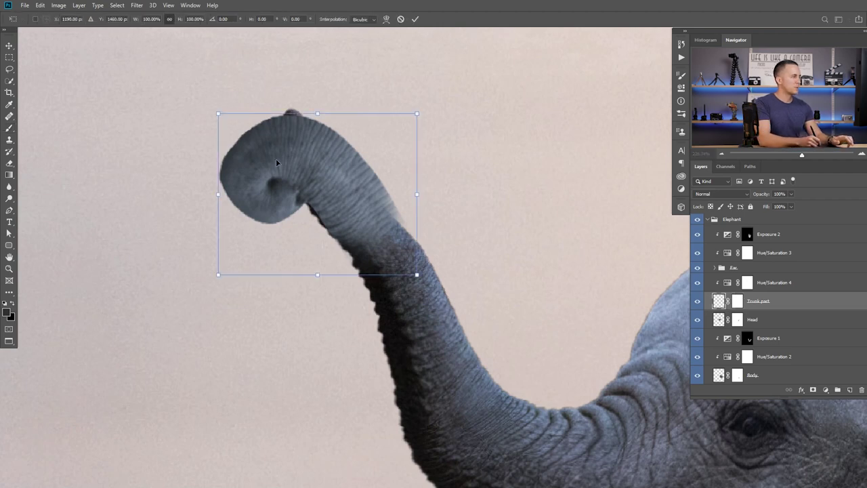
{"action": "right_click", "coordinate": [283, 160]}
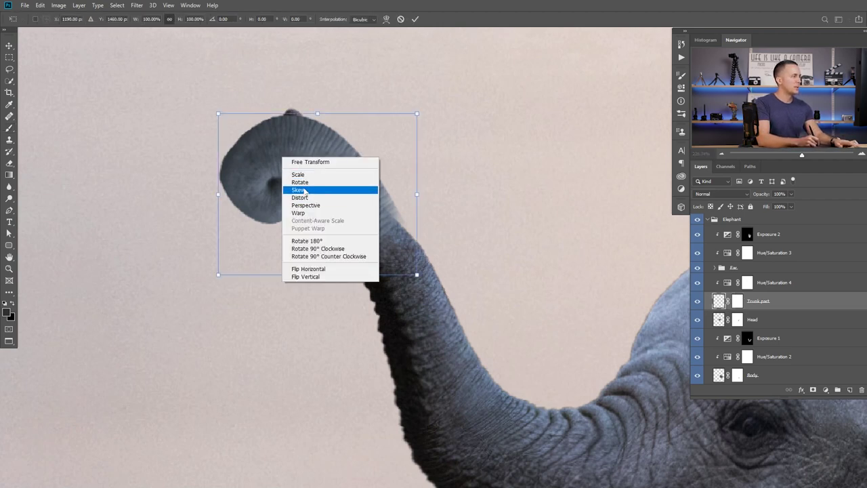
{"action": "left_click", "coordinate": [305, 190]}
{"action": "left_click", "coordinate": [375, 232], "text": "alt"}
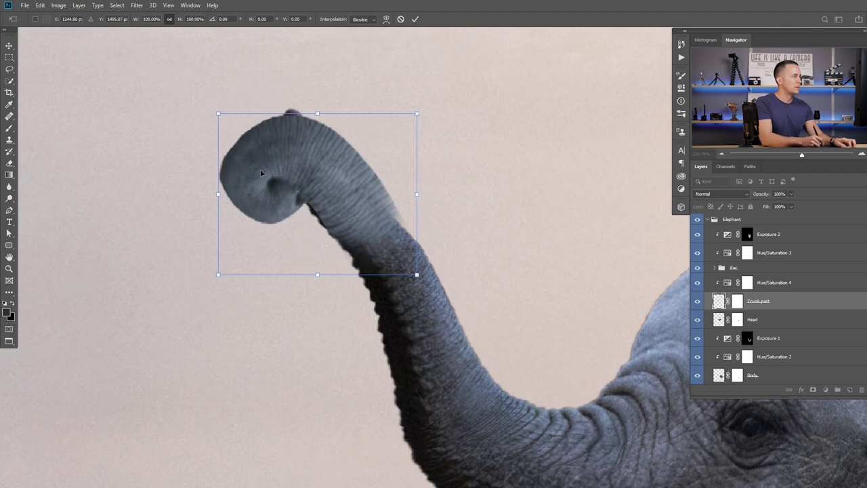
{"action": "left_click_drag", "start_coordinate": [214, 106], "coordinate": [204, 122]}
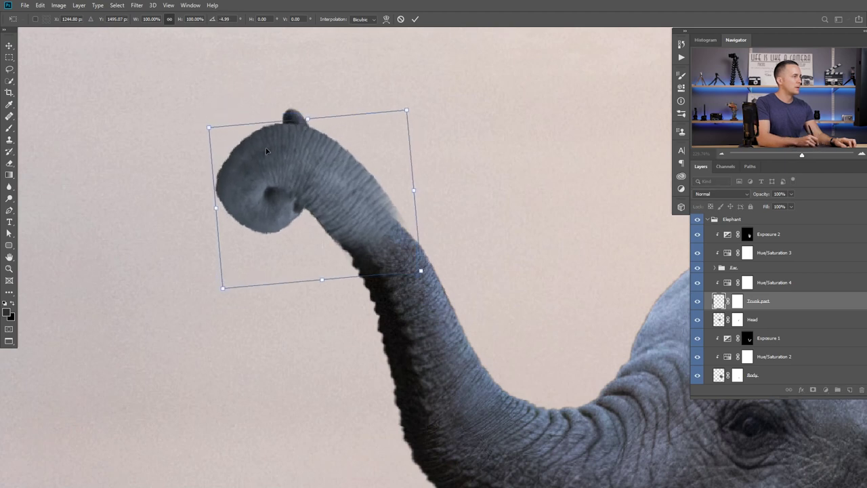
{"action": "left_click_drag", "start_coordinate": [364, 203], "coordinate": [361, 201]}
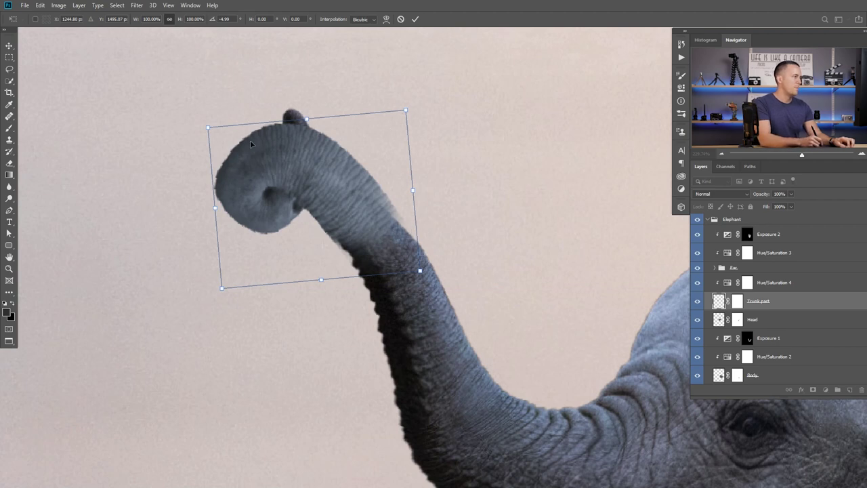
{"action": "left_click_drag", "start_coordinate": [209, 129], "coordinate": [213, 142]}
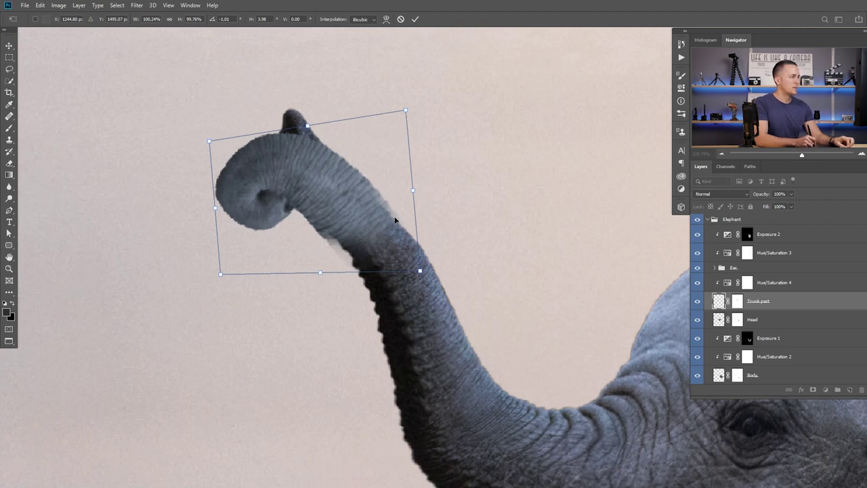
{"action": "key", "text": "Return"}
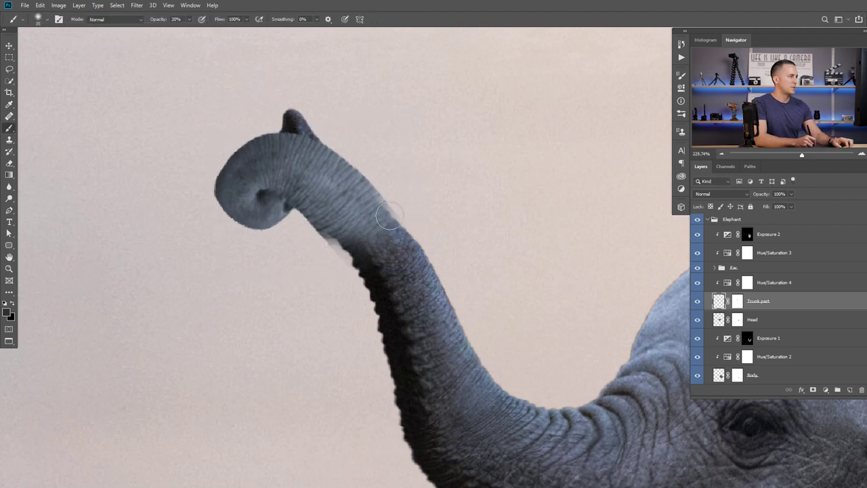
{"action": "key", "text": "b"}
{"action": "key", "text": "ctrl+z"}
{"action": "left_click_drag", "start_coordinate": [399, 252], "coordinate": [389, 272]}
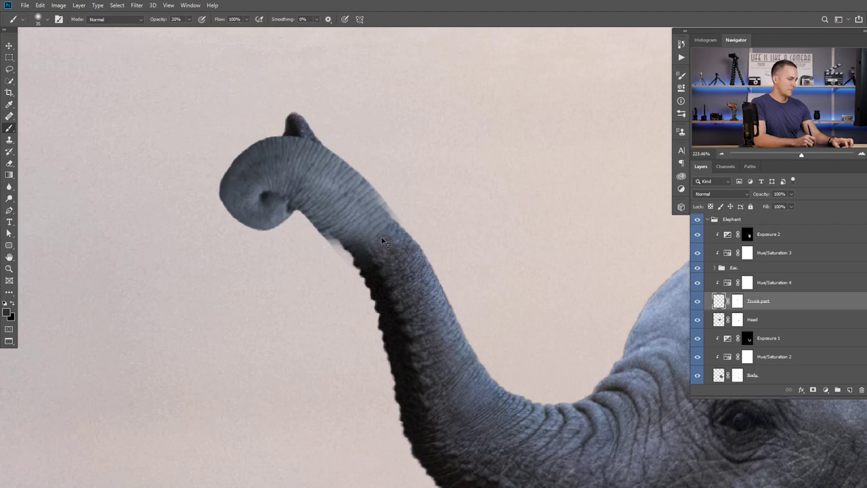
- Puppet-warp Trunk part's image with 19 px expansion, pinning both sides of the seam and pulling the pins inward to fit the trunk's width
{"action": "left_click", "coordinate": [40, 4]}
{"action": "left_click", "coordinate": [92, 185]}
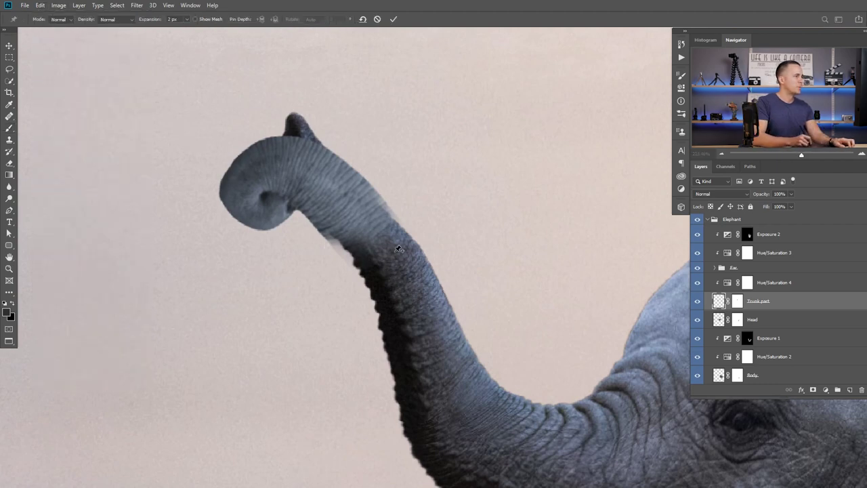
{"action": "left_click", "coordinate": [347, 239]}
{"action": "left_click", "coordinate": [378, 214]}
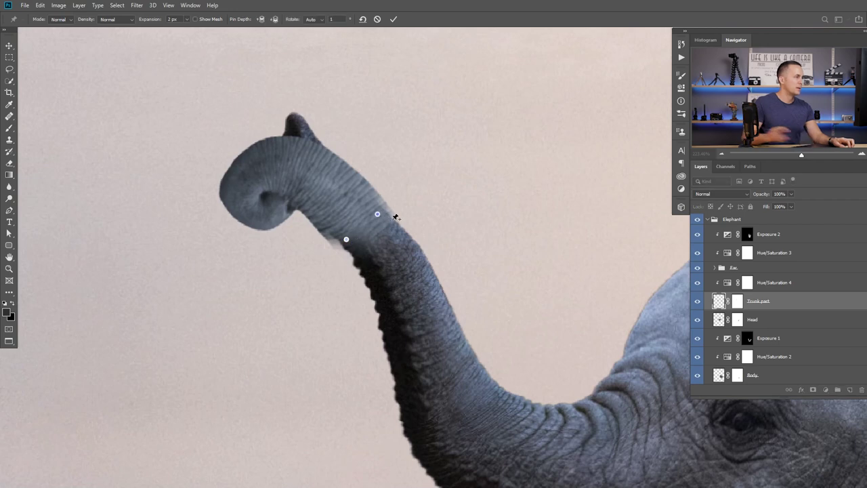
{"action": "left_click_drag", "start_coordinate": [153, 21], "coordinate": [166, 22]}
{"action": "left_click_drag", "start_coordinate": [346, 239], "coordinate": [375, 220]}
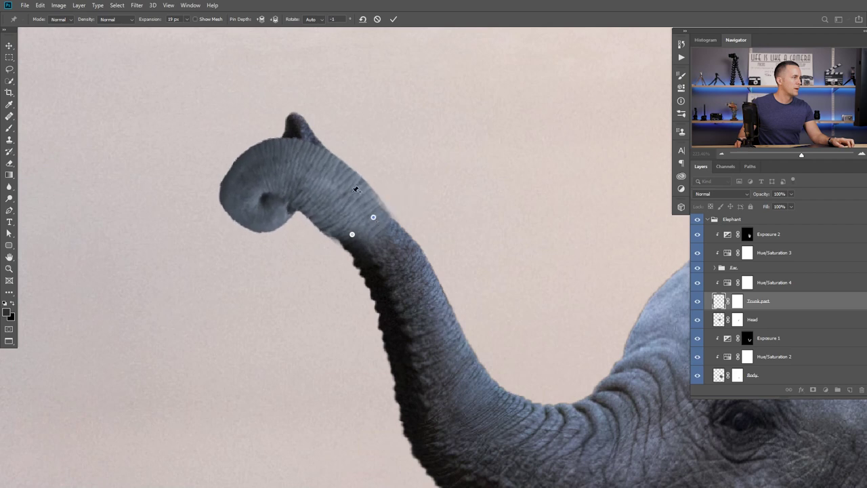
- Add and adjust Puppet Warp pins near the curl and along both edges of the trunk tip to smooth its outline, and apply the warp
{"action": "left_click_drag", "start_coordinate": [295, 196], "coordinate": [293, 192]}
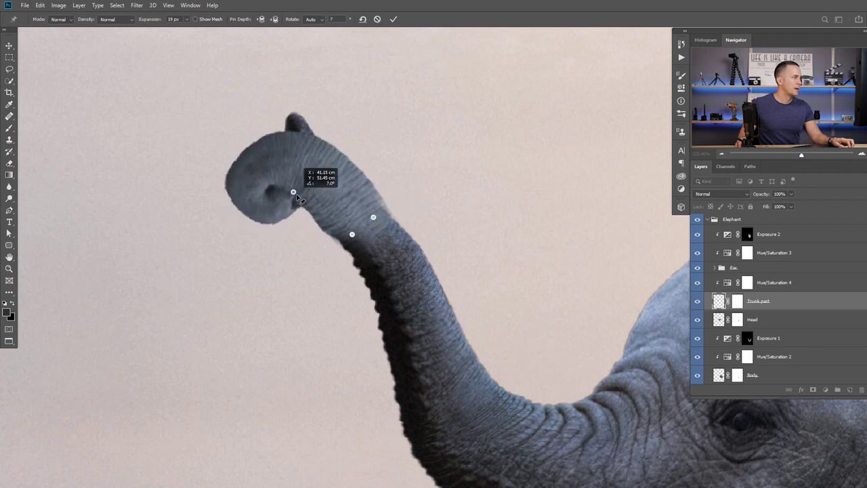
{"action": "left_click", "coordinate": [312, 145]}
{"action": "left_click_drag", "start_coordinate": [316, 152], "coordinate": [340, 178]}
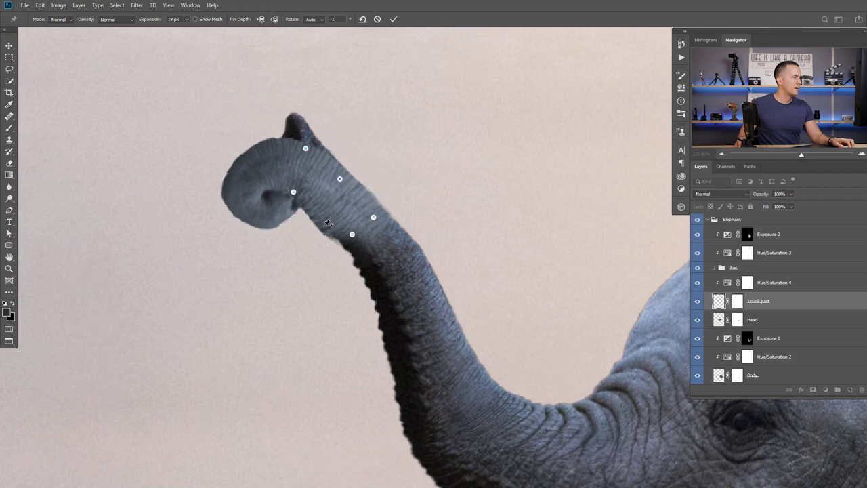
{"action": "left_click", "coordinate": [325, 219]}
{"action": "left_click_drag", "start_coordinate": [329, 223], "coordinate": [329, 223]}
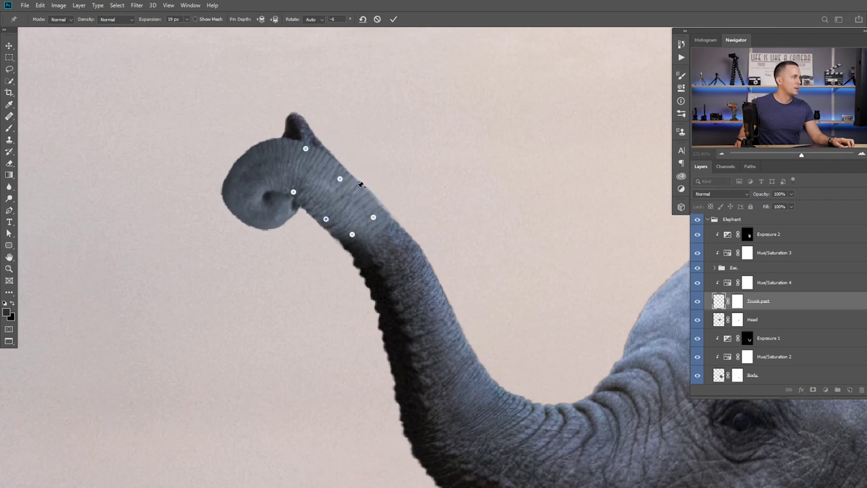
{"action": "left_click", "coordinate": [352, 185]}
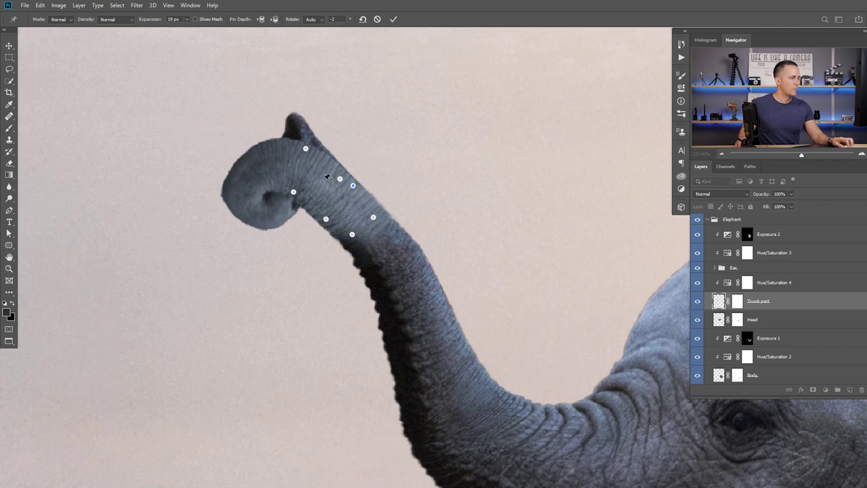
{"action": "key", "text": "Return"}
- On Head's mask, paint black at 100% brush opacity to hide the original trunk end protruding behind the curled tip
{"action": "scroll", "coordinate": [456, 251], "scroll_direction": "down", "scroll_amount": 1}
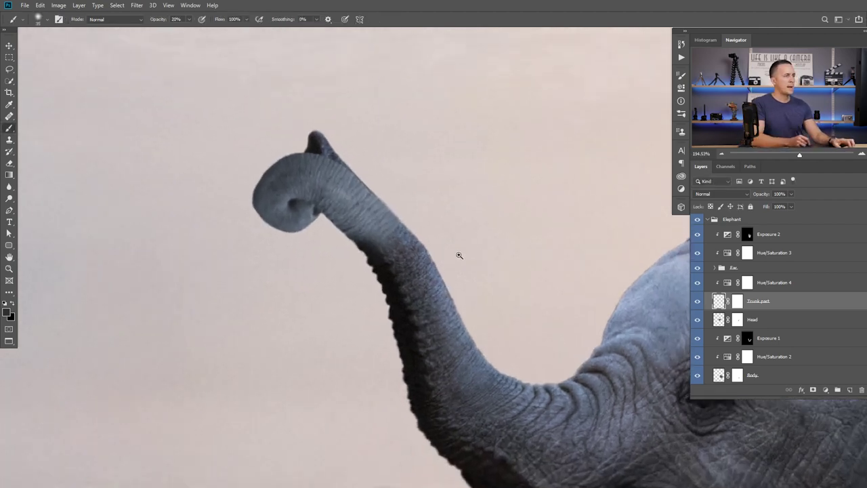
{"action": "left_click", "coordinate": [738, 301]}
{"action": "scroll", "coordinate": [401, 226], "scroll_direction": "up", "scroll_amount": 2}
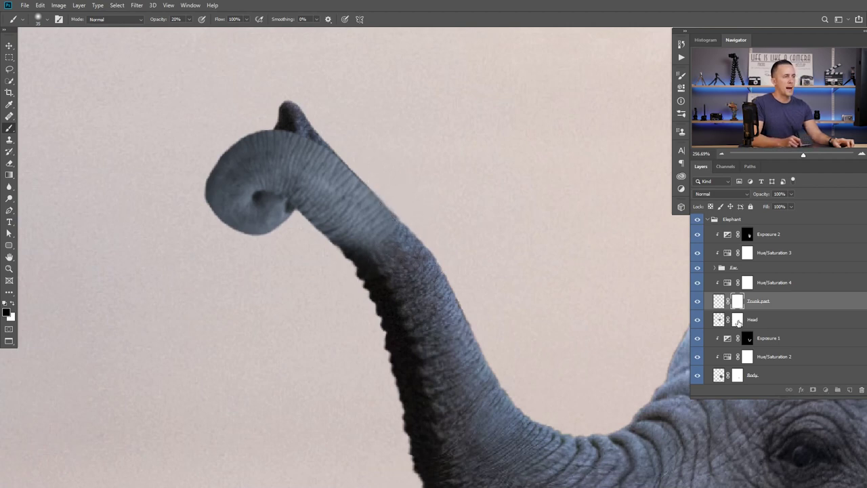
{"action": "left_click", "coordinate": [736, 322]}
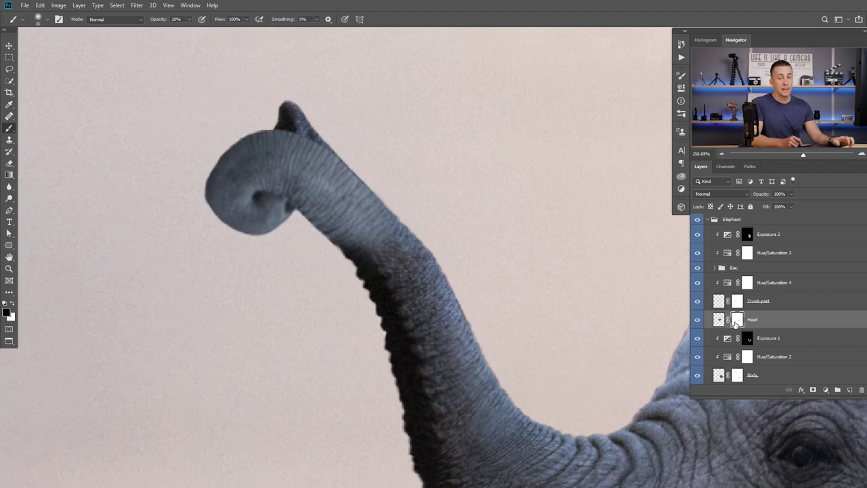
{"action": "scroll", "coordinate": [274, 157], "scroll_direction": "up", "scroll_amount": 1}
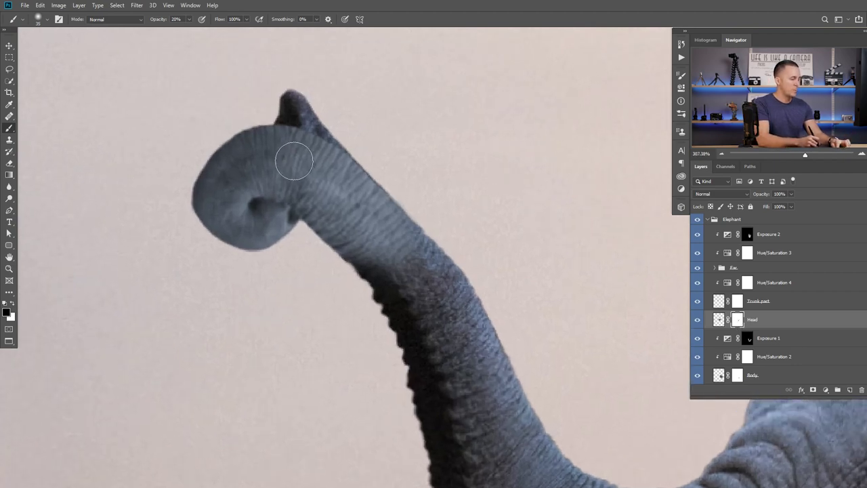
{"action": "left_click_drag", "start_coordinate": [152, 22], "coordinate": [206, 20]}
{"action": "mouse_move", "coordinate": [302, 111]}
{"action": "left_mouse_down"}
{"action": "mouse_move", "coordinate": [324, 121]}
{"action": "mouse_move", "coordinate": [358, 173]}
{"action": "mouse_move", "coordinate": [407, 186]}
{"action": "left_mouse_up"}
{"action": "left_click_drag", "start_coordinate": [288, 222], "coordinate": [197, 240]}
{"action": "mouse_move", "coordinate": [321, 252]}
{"action": "left_mouse_down"}
{"action": "mouse_move", "coordinate": [298, 263]}
{"action": "mouse_move", "coordinate": [317, 267]}
{"action": "left_mouse_up"}
{"action": "mouse_move", "coordinate": [273, 220]}
{"action": "left_mouse_down"}
{"action": "mouse_move", "coordinate": [352, 230]}
{"action": "mouse_move", "coordinate": [352, 189]}
{"action": "left_mouse_up"}
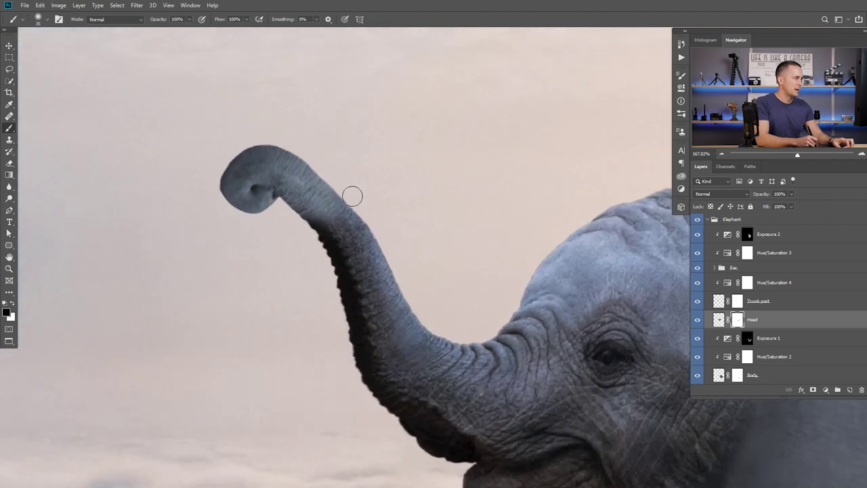
- With a smaller 15 px brush at 81% hardness, paint black on Head's mask to clean the trunk's upper edge below the seam
{"action": "key", "text": "bracketleft"}
{"action": "key", "text": "bracketleft"}
{"action": "key", "text": "bracketleft"}
{"action": "key", "text": "bracketleft"}
{"action": "key", "text": "bracketleft"}
{"action": "key", "text": "bracketleft"}
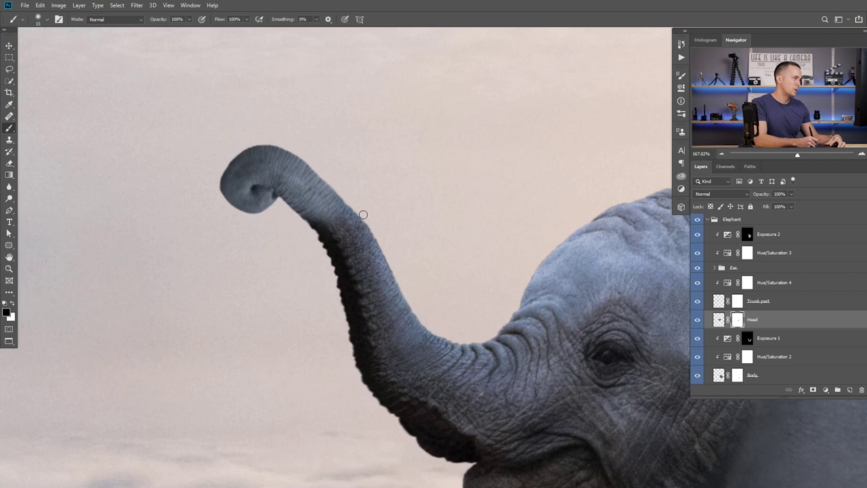
{"action": "right_click", "coordinate": [380, 210]}
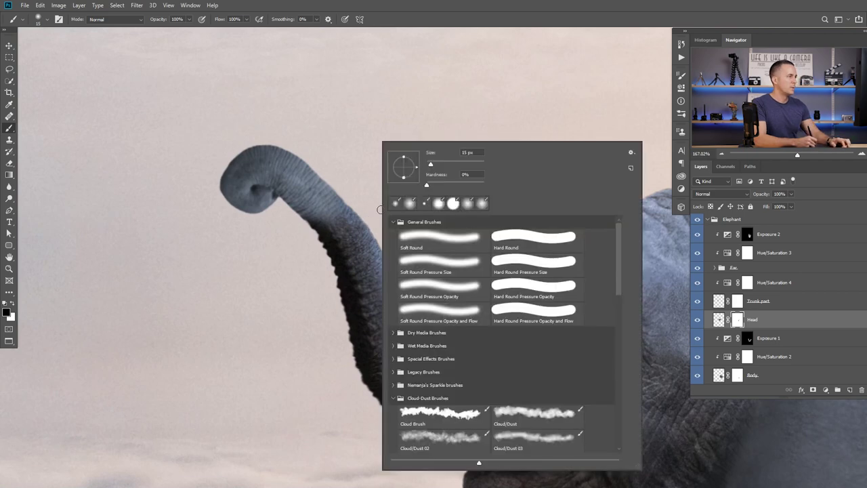
{"action": "left_click", "coordinate": [473, 185]}
{"action": "key", "text": "Return"}
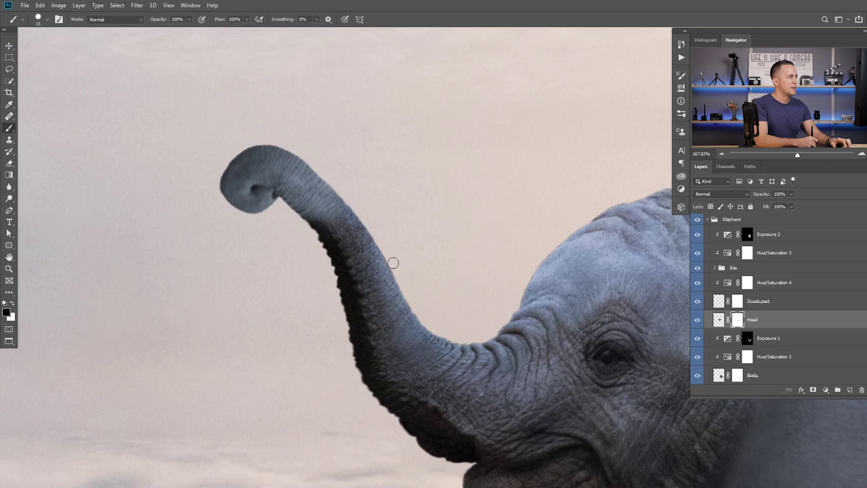
{"action": "left_click_drag", "start_coordinate": [431, 264], "coordinate": [386, 316]}
- Add an Exposure adjustment of about -4.75 clipped directly above Trunk part, and invert its mask to black
{"action": "scroll", "coordinate": [438, 313], "scroll_direction": "up", "scroll_amount": 5}
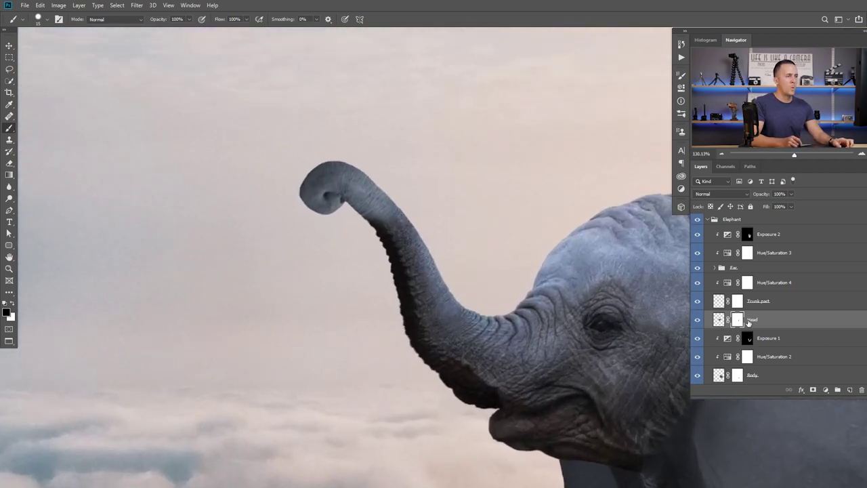
{"action": "left_click", "coordinate": [720, 305]}
{"action": "left_click", "coordinate": [825, 390]}
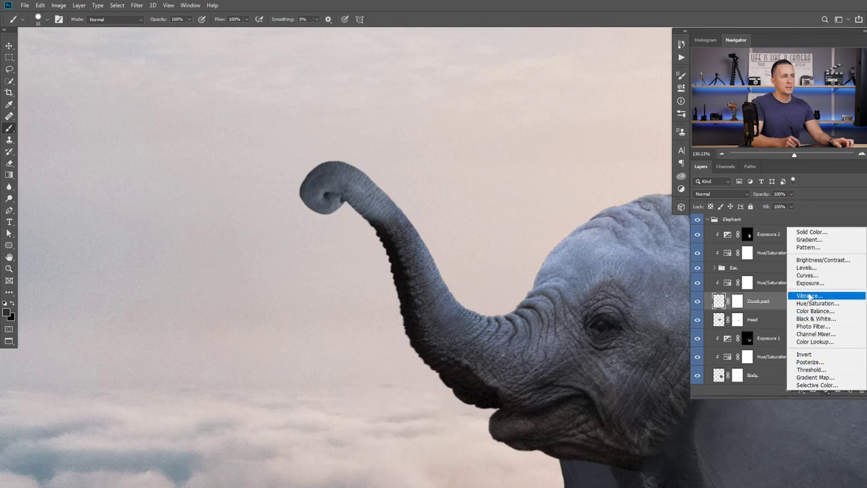
{"action": "left_click", "coordinate": [810, 283]}
{"action": "left_click_drag", "start_coordinate": [599, 124], "coordinate": [568, 127]}
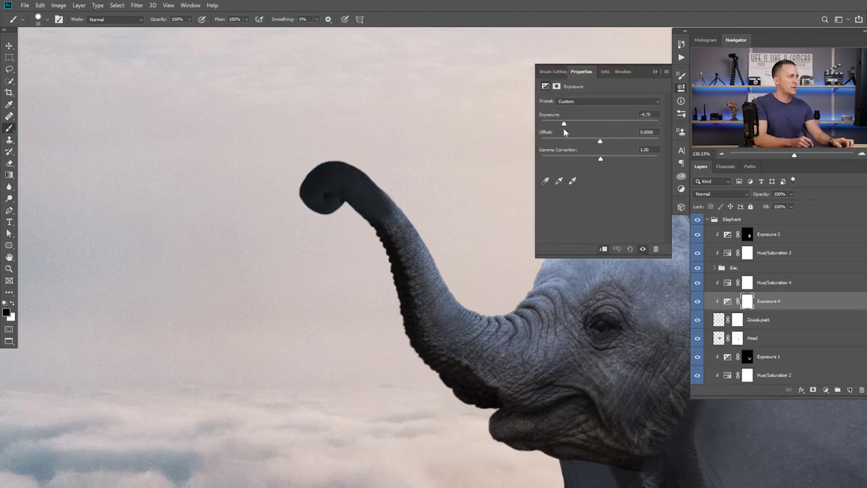
{"action": "left_click", "coordinate": [748, 303]}
{"action": "left_click_drag", "start_coordinate": [364, 198], "coordinate": [394, 207]}
{"action": "key", "text": "ctrl+i"}
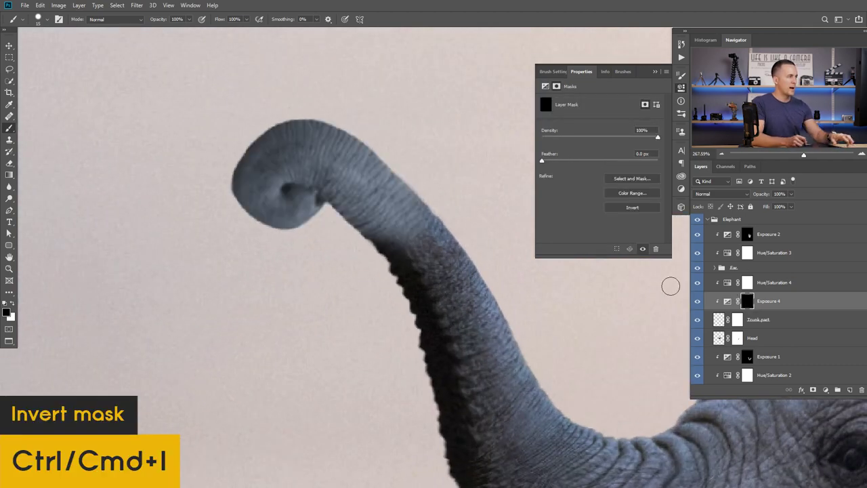
- Switch to white with a softer 15 px brush for painting on the new Exposure adjustment's mask
{"action": "key", "text": "x"}
{"action": "left_click_drag", "start_coordinate": [392, 257], "coordinate": [381, 237]}
{"action": "right_click", "coordinate": [295, 178]}
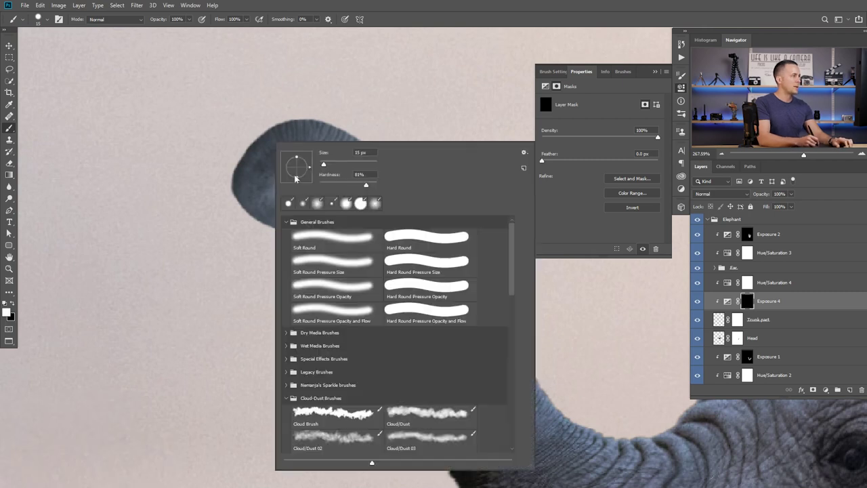
{"action": "left_click", "coordinate": [331, 185]}
{"action": "left_click", "coordinate": [218, 234]}
- Try darkening the trunk tip's lower edge on the Exposure mask at 61% brush opacity, and undo the stroke
{"action": "key", "text": "6"}
{"action": "key", "text": "1"}
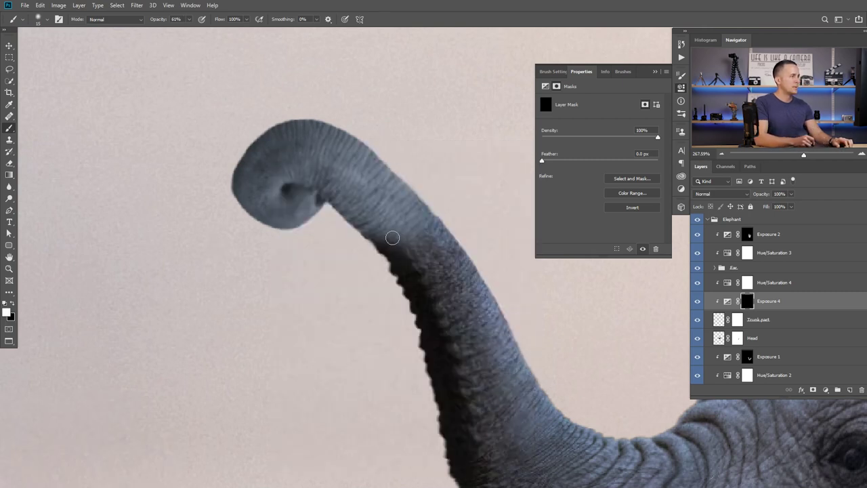
{"action": "left_click_drag", "start_coordinate": [391, 251], "coordinate": [333, 209]}
{"action": "key", "text": "]"}
{"action": "key", "text": "]"}
{"action": "key", "text": "]"}
{"action": "key", "text": "]"}
{"action": "key", "text": "ctrl+z"}
- Darken the trunk tip's underside and curl on the Exposure mask, painting white at 40% and 10% opacity with varying brush sizes
{"action": "key", "text": "4"}
{"action": "mouse_move", "coordinate": [377, 240]}
{"action": "left_mouse_down"}
{"action": "mouse_move", "coordinate": [322, 201]}
{"action": "mouse_move", "coordinate": [357, 220]}
{"action": "mouse_move", "coordinate": [336, 198]}
{"action": "mouse_move", "coordinate": [284, 223]}
{"action": "mouse_move", "coordinate": [318, 199]}
{"action": "mouse_move", "coordinate": [275, 216]}
{"action": "mouse_move", "coordinate": [285, 215]}
{"action": "mouse_move", "coordinate": [260, 208]}
{"action": "mouse_move", "coordinate": [264, 185]}
{"action": "mouse_move", "coordinate": [272, 194]}
{"action": "mouse_move", "coordinate": [316, 186]}
{"action": "mouse_move", "coordinate": [274, 196]}
{"action": "mouse_move", "coordinate": [317, 192]}
{"action": "mouse_move", "coordinate": [403, 264]}
{"action": "mouse_move", "coordinate": [312, 173]}
{"action": "mouse_move", "coordinate": [393, 226]}
{"action": "mouse_move", "coordinate": [293, 181]}
{"action": "mouse_move", "coordinate": [322, 173]}
{"action": "mouse_move", "coordinate": [297, 164]}
{"action": "mouse_move", "coordinate": [261, 205]}
{"action": "mouse_move", "coordinate": [262, 184]}
{"action": "mouse_move", "coordinate": [395, 226]}
{"action": "mouse_move", "coordinate": [419, 251]}
{"action": "mouse_move", "coordinate": [438, 300]}
{"action": "mouse_move", "coordinate": [359, 195]}
{"action": "mouse_move", "coordinate": [407, 237]}
{"action": "mouse_move", "coordinate": [322, 167]}
{"action": "mouse_move", "coordinate": [334, 174]}
{"action": "mouse_move", "coordinate": [307, 174]}
{"action": "mouse_move", "coordinate": [274, 209]}
{"action": "left_mouse_up"}
{"action": "key", "text": "["}
{"action": "key", "text": "["}
{"action": "key", "text": "["}
{"action": "key", "text": "["}
{"action": "key", "text": "]"}
{"action": "key", "text": "]"}
{"action": "key", "text": "]"}
{"action": "key", "text": "]"}
{"action": "key", "text": "1"}
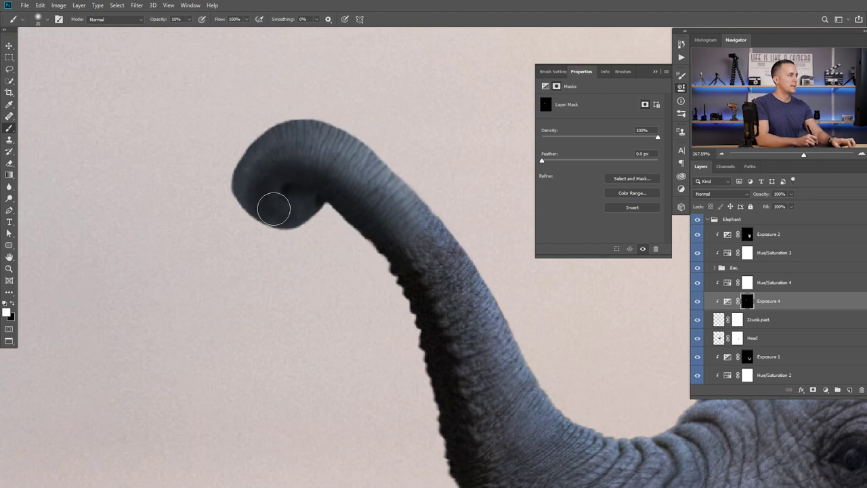
- Set Hue/Saturation 4, clipped to Trunk part, to hue 219 and saturation 14
{"action": "key", "text": "ctrl+0"}
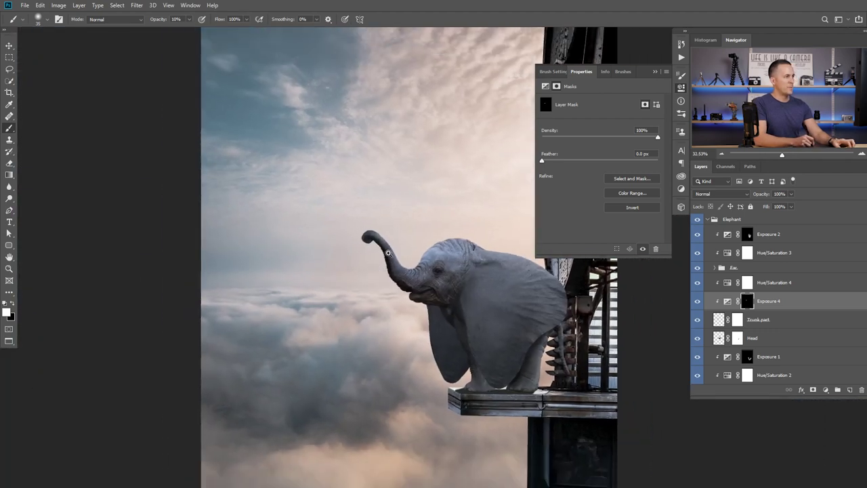
{"action": "scroll", "coordinate": [387, 253], "scroll_direction": "up", "scroll_amount": 5}
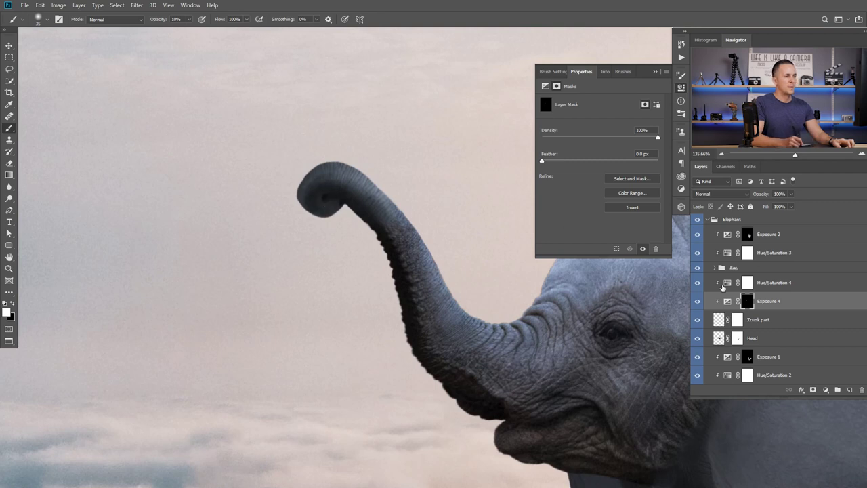
{"action": "left_click", "coordinate": [725, 283]}
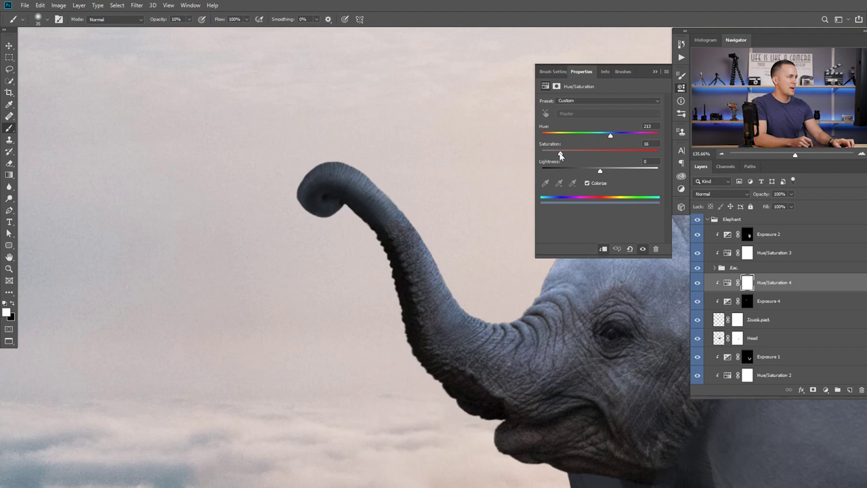
{"action": "left_click_drag", "start_coordinate": [560, 155], "coordinate": [558, 155]}
{"action": "scroll", "coordinate": [353, 238], "scroll_direction": "down", "scroll_amount": 5}
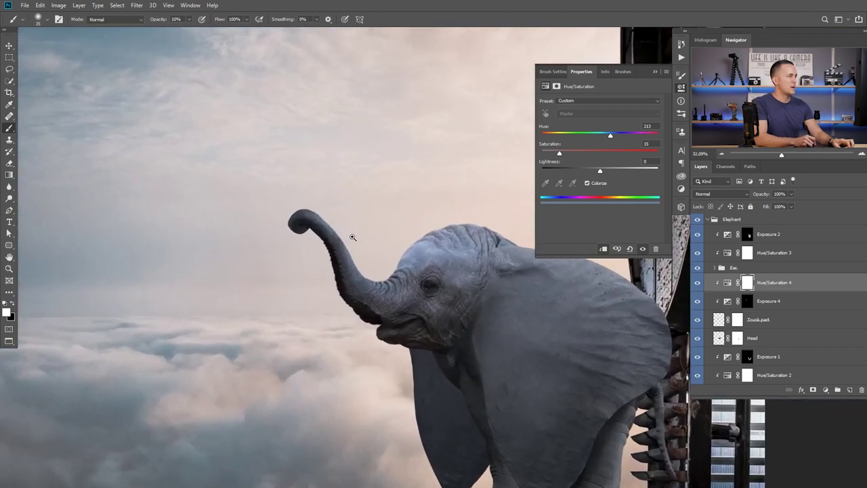
{"action": "scroll", "coordinate": [353, 237], "scroll_direction": "up", "scroll_amount": 5}
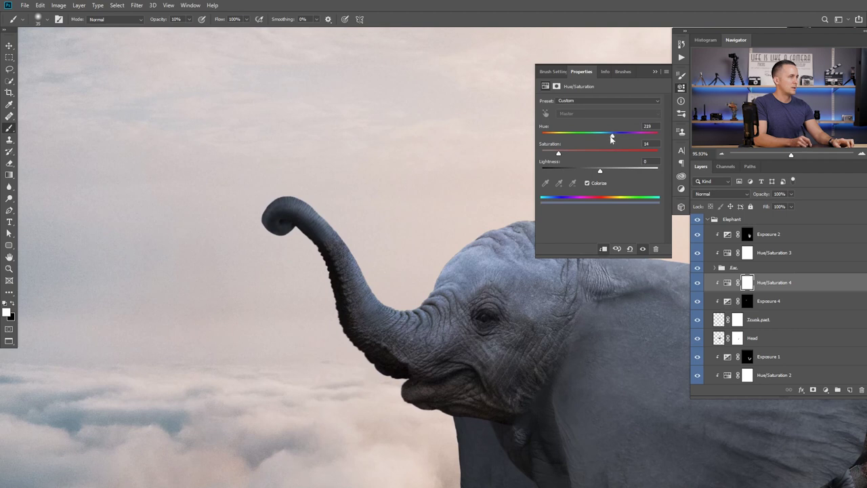
- Add a Curves adjustment clipped above Hue/Saturation 4, raise its midtones to brighten the tip, and invert its mask to black
{"action": "left_click", "coordinate": [826, 389]}
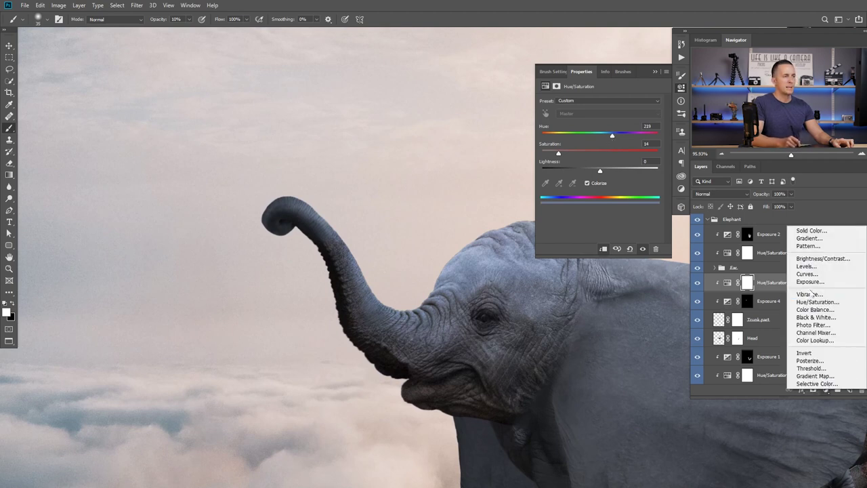
{"action": "left_click", "coordinate": [807, 273]}
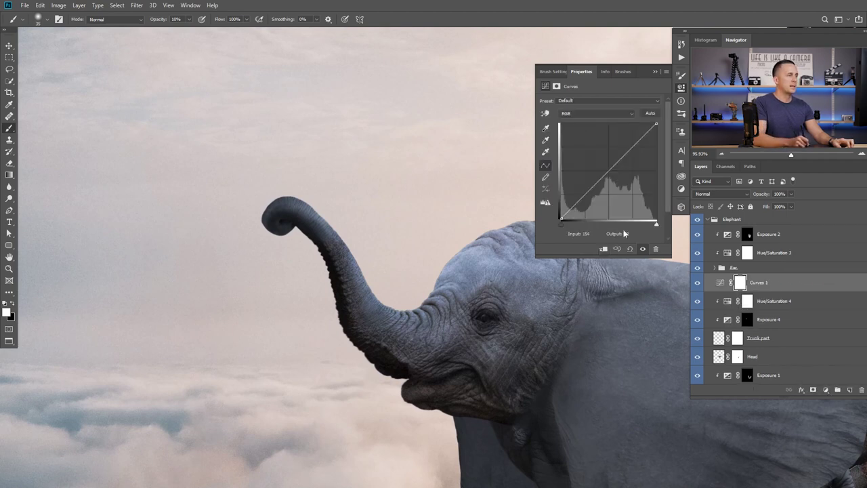
{"action": "left_click_drag", "start_coordinate": [612, 165], "coordinate": [606, 162]}
{"action": "left_click", "coordinate": [655, 72]}
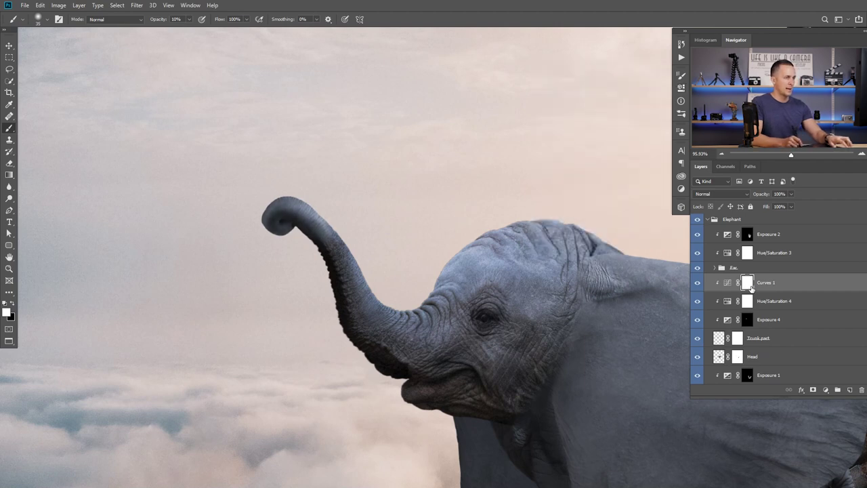
{"action": "key", "text": "ctrl+i"}
- Brighten the upper edge of the trunk tip by painting white on the Curves mask at 20% brush opacity
{"action": "scroll", "coordinate": [315, 213], "scroll_direction": "up", "scroll_amount": 3}
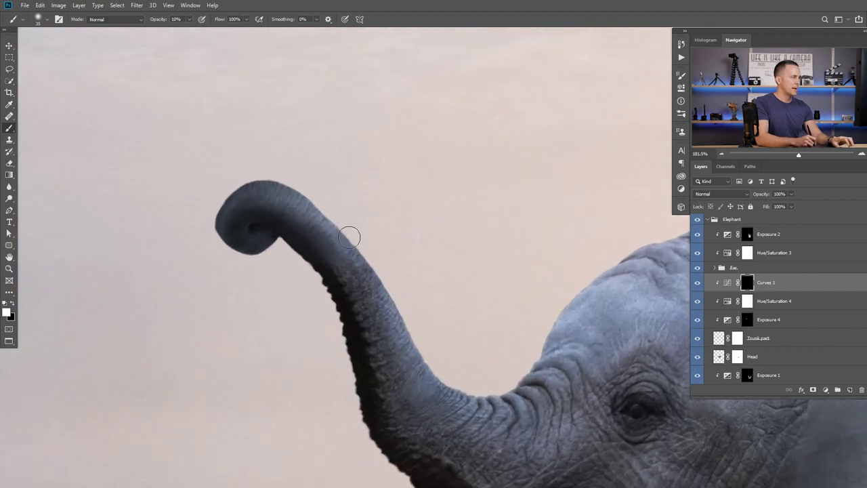
{"action": "key", "text": "2"}
{"action": "mouse_move", "coordinate": [268, 173]}
{"action": "left_mouse_down"}
{"action": "mouse_move", "coordinate": [326, 210]}
{"action": "mouse_move", "coordinate": [268, 177]}
{"action": "mouse_move", "coordinate": [340, 226]}
{"action": "mouse_move", "coordinate": [363, 261]}
{"action": "mouse_move", "coordinate": [283, 176]}
{"action": "mouse_move", "coordinate": [226, 186]}
{"action": "mouse_move", "coordinate": [259, 168]}
{"action": "mouse_move", "coordinate": [362, 252]}
{"action": "mouse_move", "coordinate": [349, 262]}
{"action": "mouse_move", "coordinate": [425, 253]}
{"action": "left_mouse_up"}
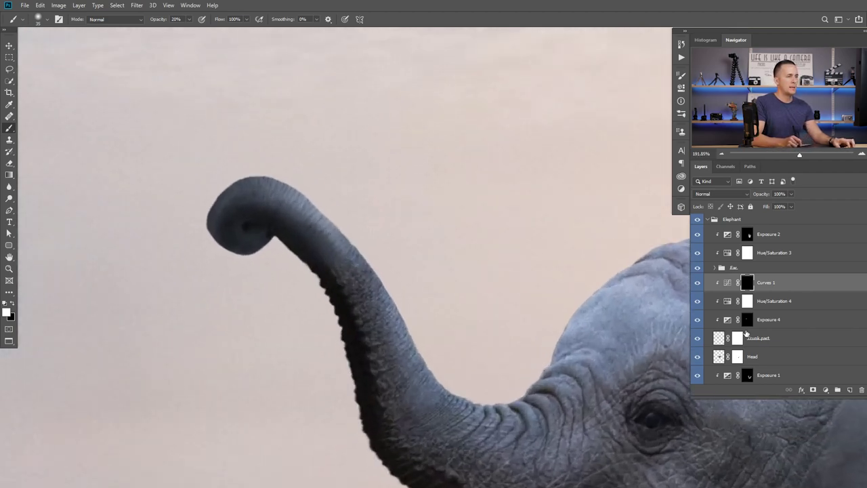
- Blend the seam on Head's mask with black at 20% opacity, toggle Head's visibility to compare, and select Trunk part's mask
{"action": "left_click", "coordinate": [739, 357]}
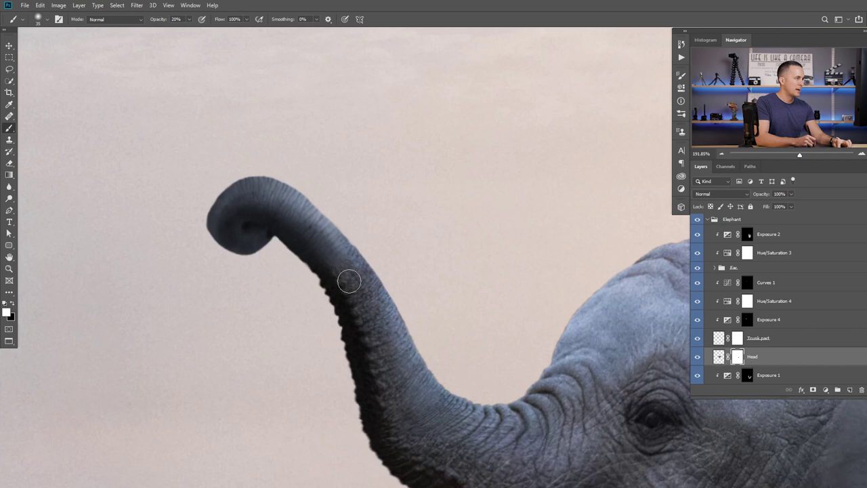
{"action": "key", "text": "x"}
{"action": "left_click_drag", "start_coordinate": [344, 271], "coordinate": [362, 281]}
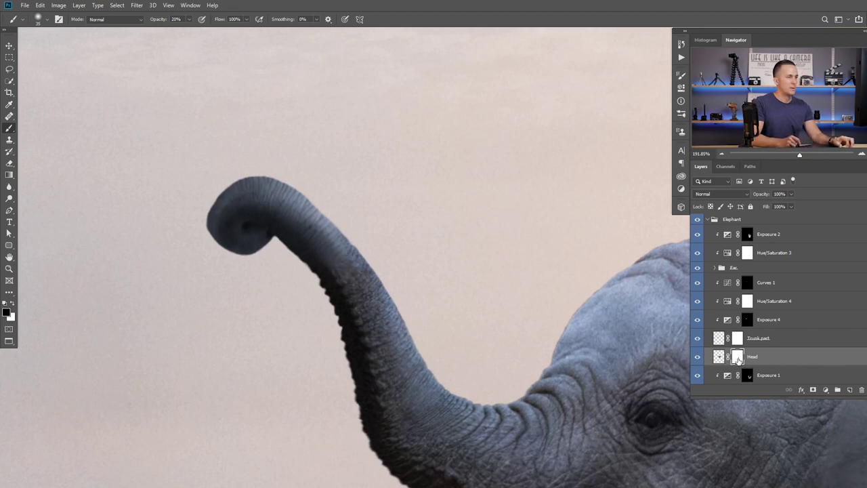
{"action": "left_click", "coordinate": [696, 359]}
{"action": "left_click", "coordinate": [698, 359]}
{"action": "left_click", "coordinate": [742, 340]}
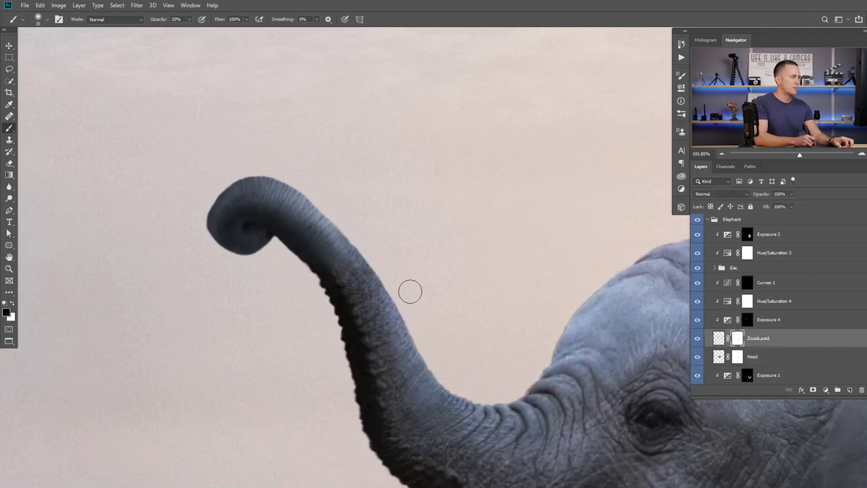
- Touch up the trunk seam on Trunk part's mask with black and white at 20% brush opacity, and check the whole composite
{"action": "key", "text": "x"}
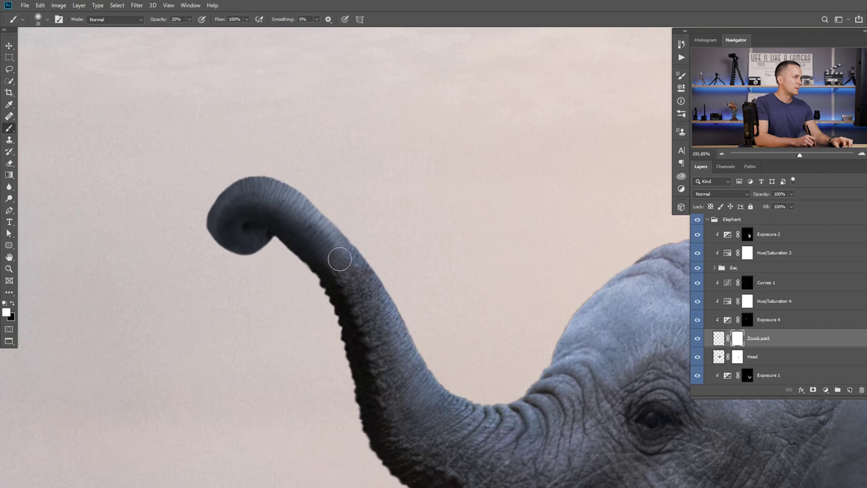
{"action": "key", "text": "x"}
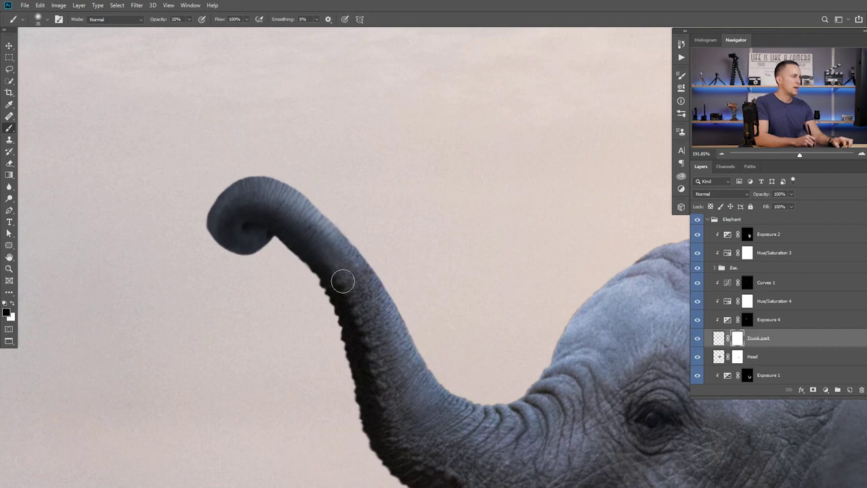
{"action": "key", "text": "ctrl+0"}
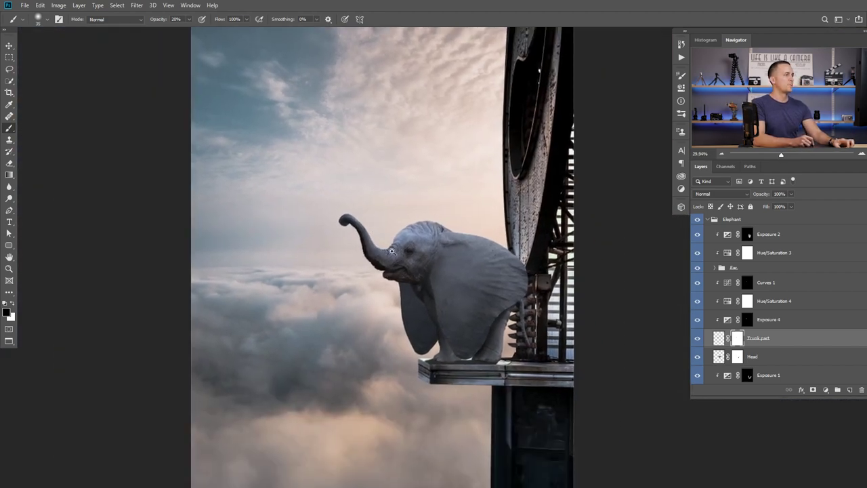
{"action": "left_click_drag", "start_coordinate": [392, 251], "coordinate": [391, 251]}
{"action": "left_click_drag", "start_coordinate": [350, 220], "coordinate": [377, 228]}
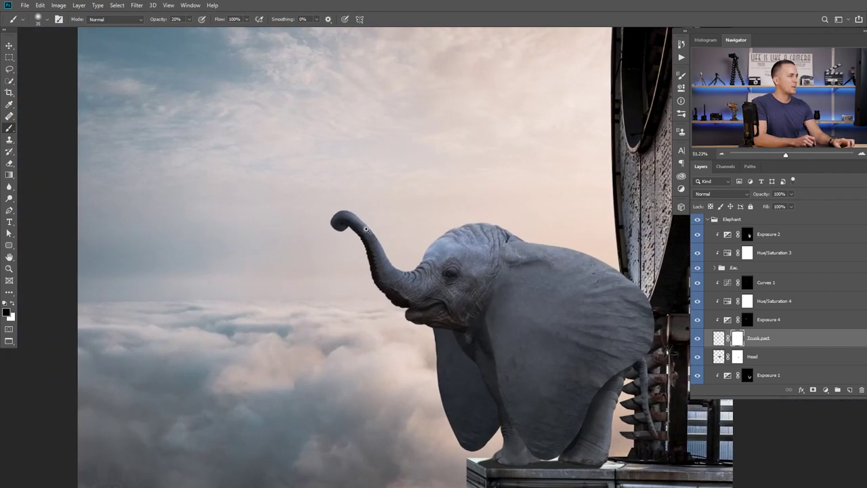
{"action": "scroll", "coordinate": [366, 229], "scroll_direction": "down", "scroll_amount": 2}
{"action": "scroll", "coordinate": [376, 245], "scroll_direction": "up", "scroll_amount": 3}
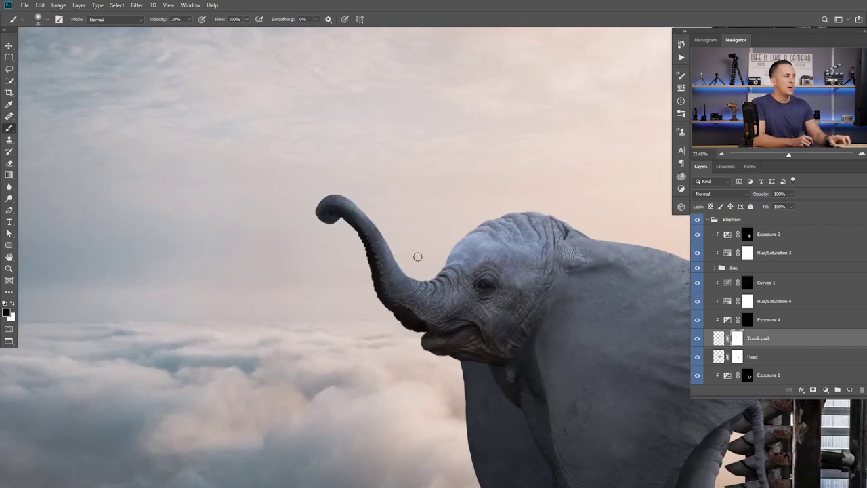
- Retouch the seam on Trunk part's pixels with a soft 45 px Healing Brush, sampling skin texture from the trunk
{"action": "scroll", "coordinate": [374, 261], "scroll_direction": "up", "scroll_amount": 3}
{"action": "left_click", "coordinate": [719, 336]}
{"action": "left_click", "coordinate": [9, 116]}
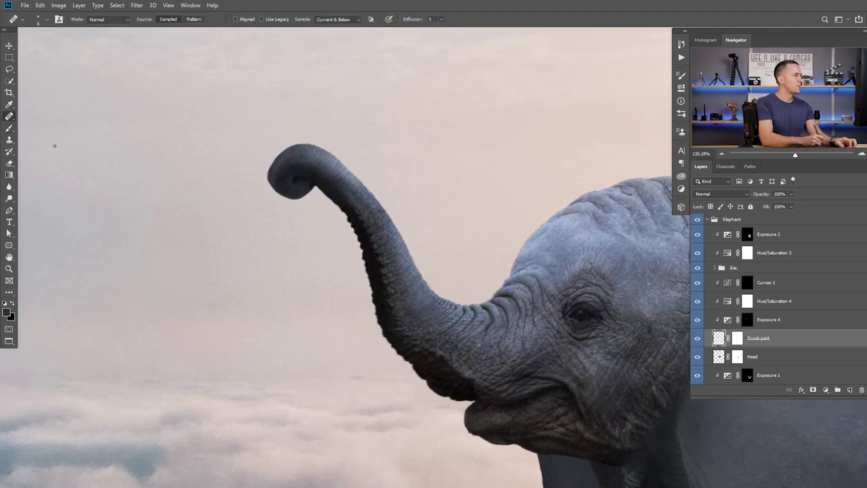
{"action": "key", "text": "bracketright"}
{"action": "key", "text": "bracketright"}
{"action": "key", "text": "bracketright"}
{"action": "key", "text": "bracketright"}
{"action": "key", "text": "bracketright"}
{"action": "key", "text": "bracketright"}
{"action": "key", "text": "bracketright"}
{"action": "key", "text": "bracketright"}
{"action": "key", "text": "bracketright"}
{"action": "key", "text": "bracketright"}
{"action": "key", "text": "bracketright"}
{"action": "key", "text": "bracketright"}
{"action": "left_click", "coordinate": [382, 241], "text": "alt"}
{"action": "key", "text": "bracketleft"}
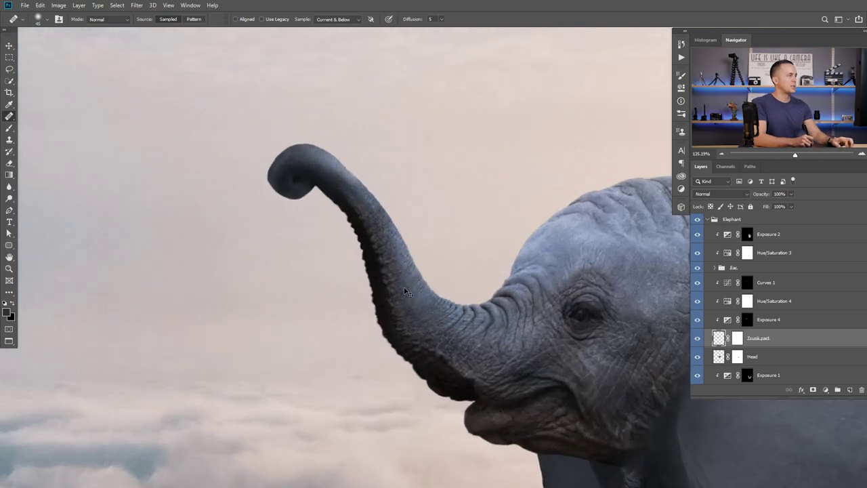
{"action": "mouse_move", "coordinate": [402, 285]}
{"action": "left_mouse_down"}
{"action": "mouse_move", "coordinate": [366, 307]}
{"action": "mouse_move", "coordinate": [401, 255]}
{"action": "left_mouse_up"}
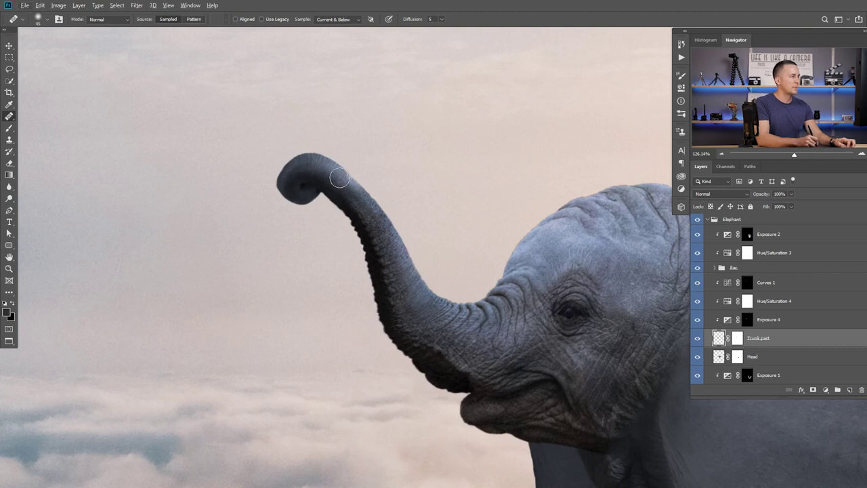
{"action": "left_click_drag", "start_coordinate": [397, 263], "coordinate": [380, 277]}
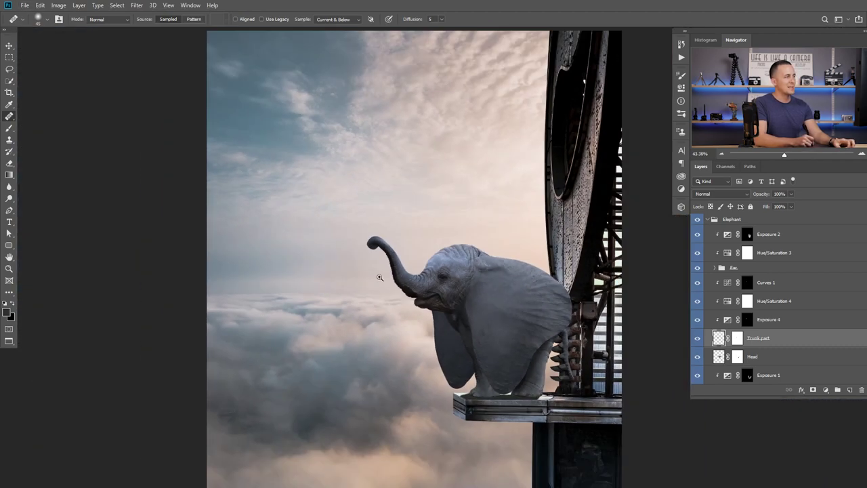
- Switch to the feather photo, load Layer 0's mask as a selection and copy the feather's pixels
{"action": "key", "text": "ctrl+Tab"}
{"action": "key", "text": "ctrl+Tab"}
{"action": "key", "text": "ctrl+Tab"}
{"action": "key", "text": "ctrl+Tab"}
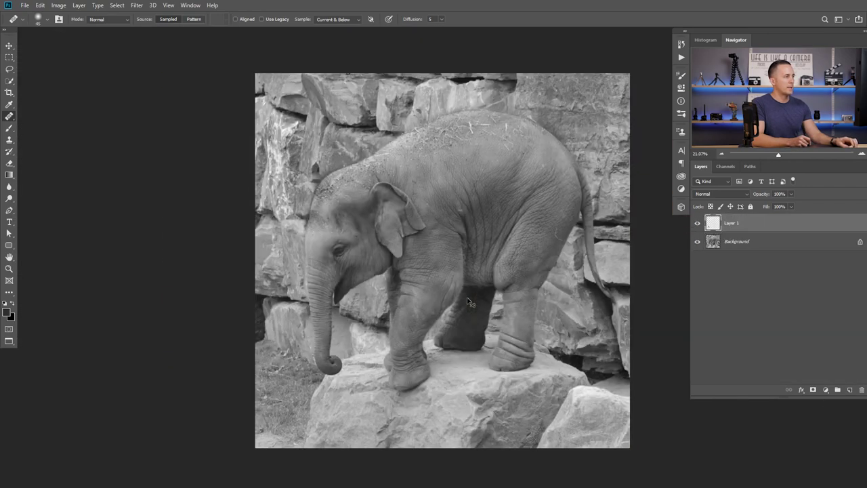
{"action": "key", "text": "ctrl+Tab"}
{"action": "key", "text": "ctrl+Tab"}
{"action": "left_click", "coordinate": [734, 220], "text": "ctrl"}
{"action": "left_click", "coordinate": [716, 222]}
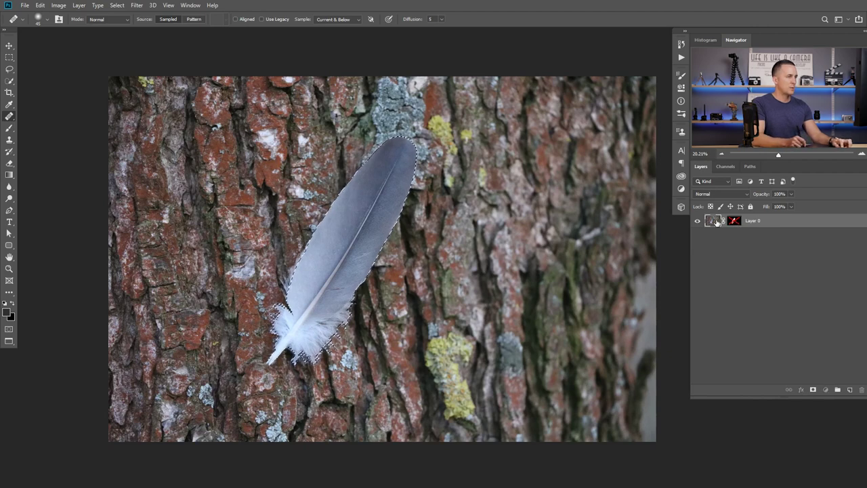
- Return to the elephant composite, paste the feather and place its layer above the Elephant group
{"action": "key", "text": "ctrl+Tab"}
{"action": "key", "text": "ctrl+Tab"}
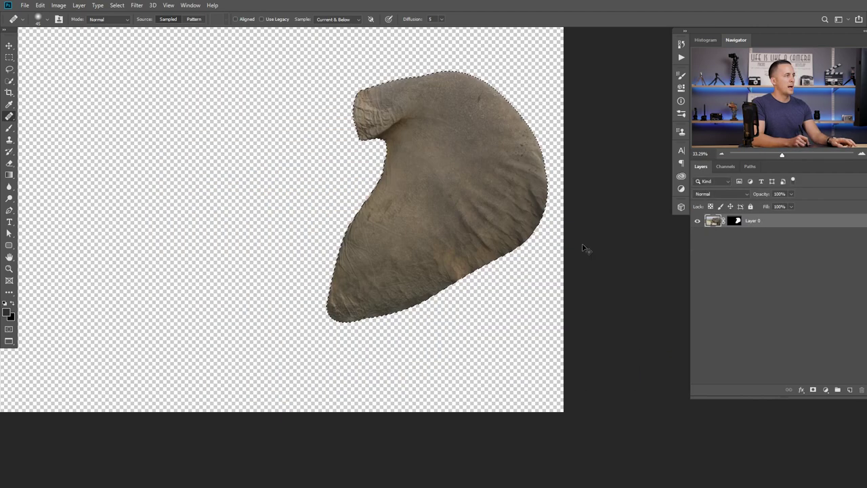
{"action": "key", "text": "ctrl+Tab"}
{"action": "key", "text": "ctrl+Tab"}
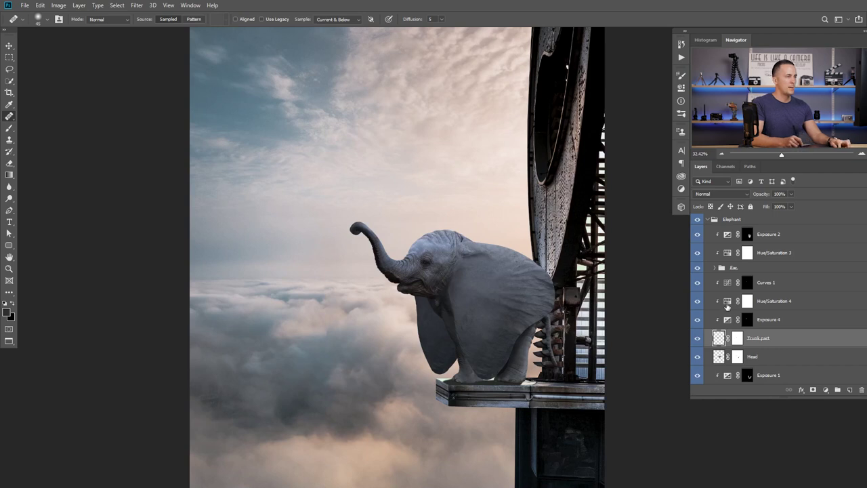
{"action": "left_click", "coordinate": [724, 226]}
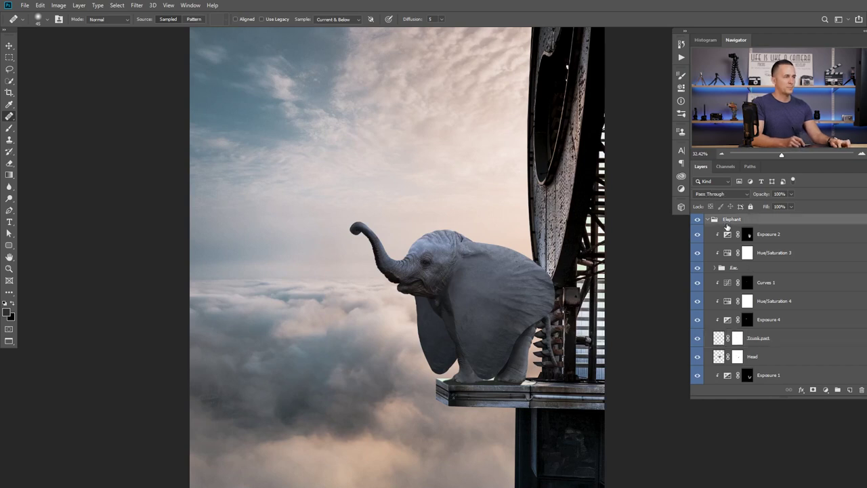
{"action": "key", "text": "ctrl+v"}
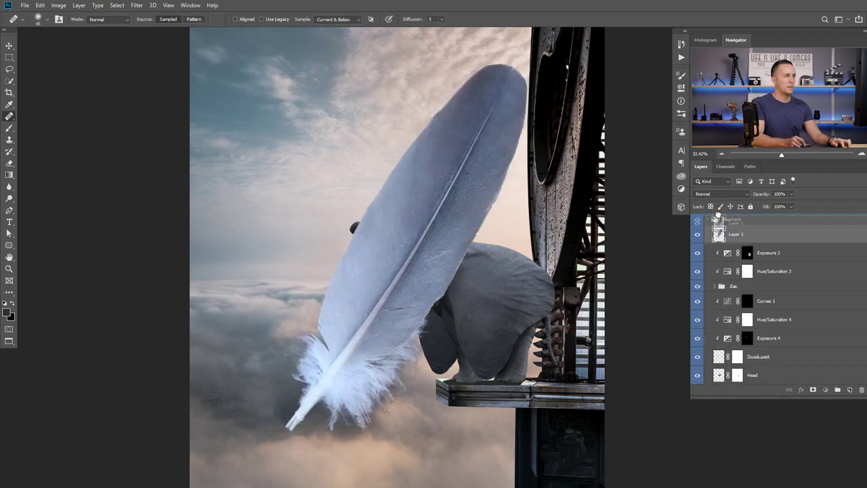
{"action": "left_click_drag", "start_coordinate": [716, 213], "coordinate": [717, 217]}
- Scale the feather down, rotate it upright and place it on the curled trunk tip
{"action": "key", "text": "ctrl+t"}
{"action": "left_click_drag", "start_coordinate": [529, 56], "coordinate": [352, 229]}
{"action": "left_click_drag", "start_coordinate": [387, 197], "coordinate": [383, 191]}
{"action": "left_click_drag", "start_coordinate": [359, 157], "coordinate": [354, 159]}
{"action": "mouse_move", "coordinate": [352, 219]}
{"action": "left_mouse_down"}
{"action": "mouse_move", "coordinate": [378, 195]}
{"action": "mouse_move", "coordinate": [373, 205]}
{"action": "left_mouse_up"}
{"action": "key", "text": "Return"}
{"action": "key", "text": "j"}
- Add a mask to the feather layer and hide the quill over the trunk curl with a harder 15 px black brush at 100% opacity
{"action": "scroll", "coordinate": [352, 225], "scroll_direction": "up", "scroll_amount": 3}
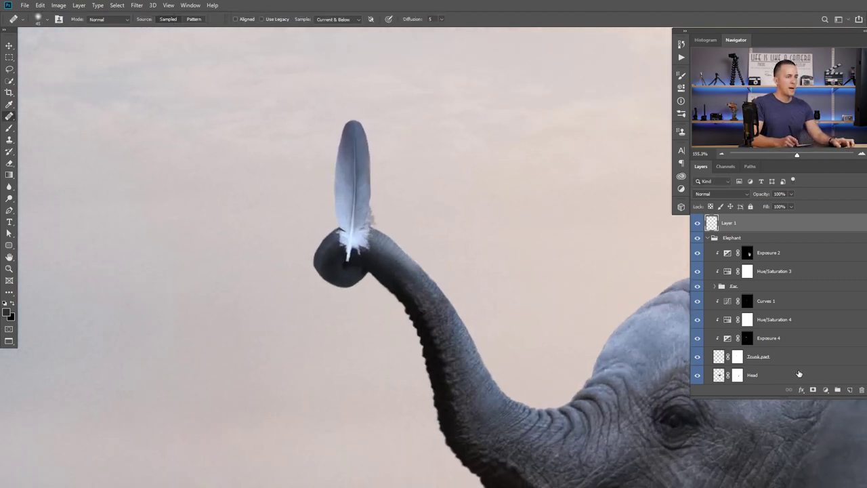
{"action": "left_click", "coordinate": [814, 390]}
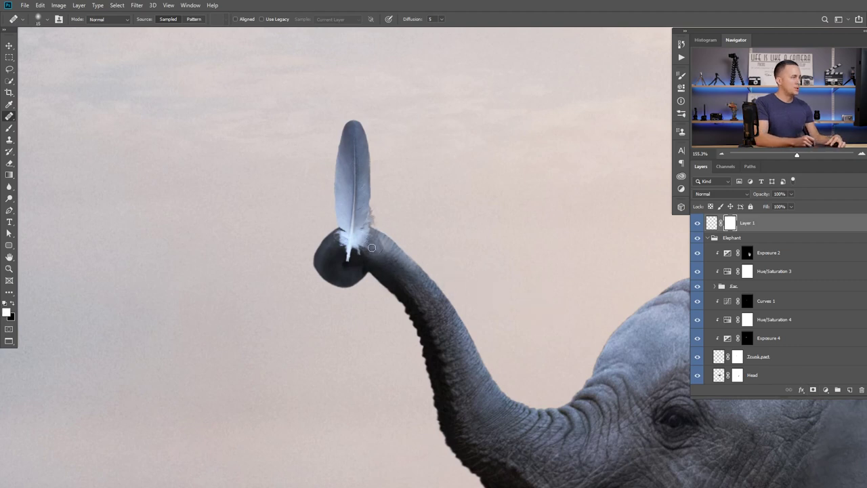
{"action": "key", "text": "b"}
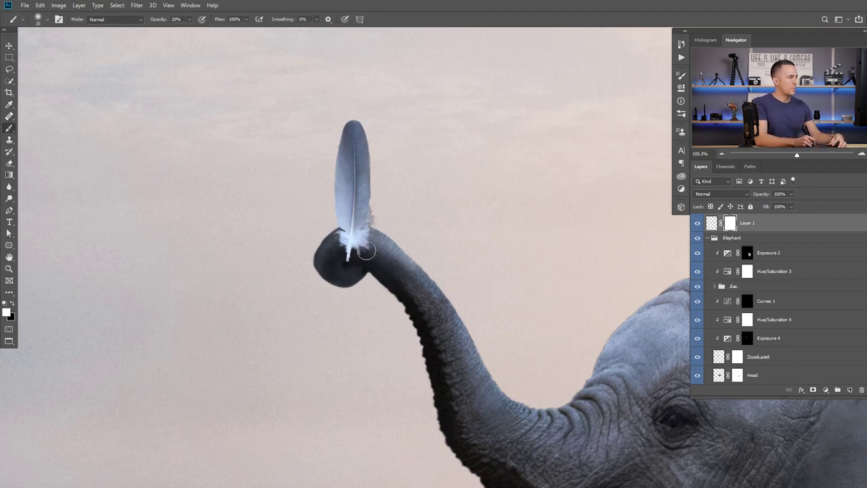
{"action": "key", "text": "x"}
{"action": "right_click", "coordinate": [364, 252]}
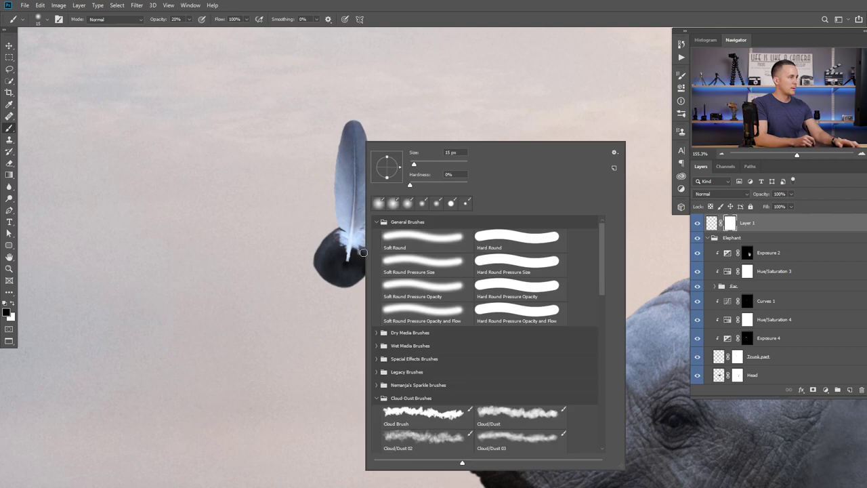
{"action": "left_click_drag", "start_coordinate": [434, 183], "coordinate": [446, 186]}
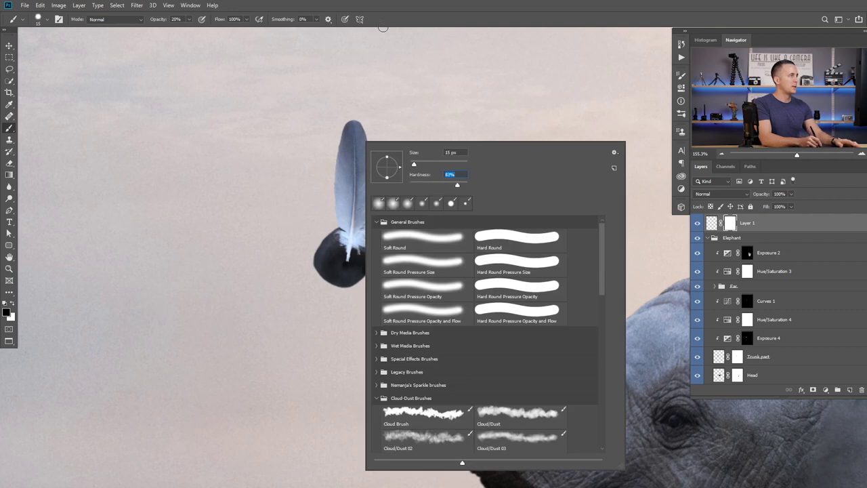
{"action": "key", "text": "Return"}
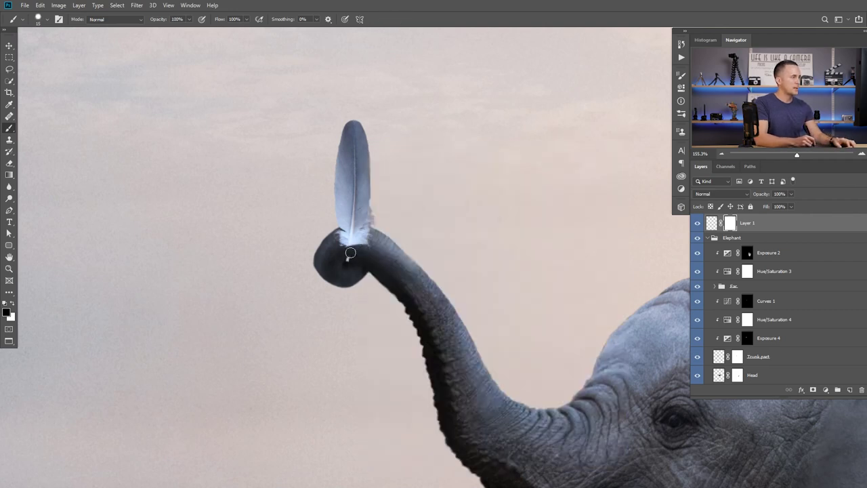
{"action": "scroll", "coordinate": [353, 254], "scroll_direction": "up", "scroll_amount": 2}
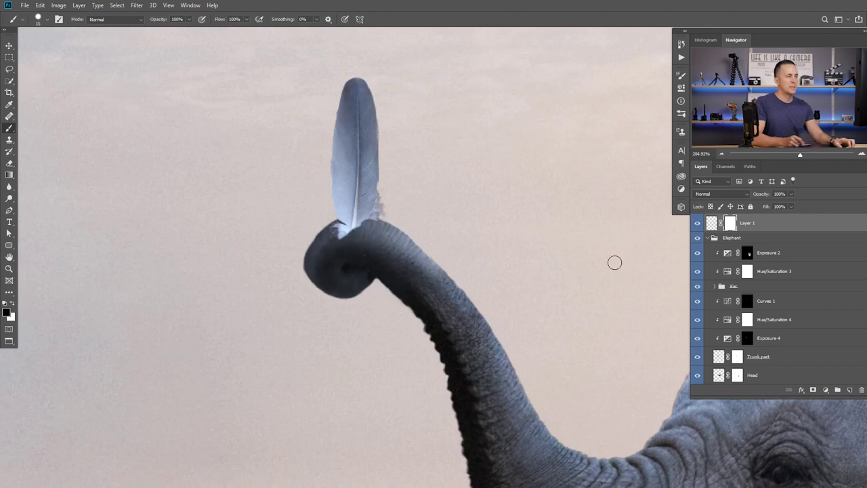
- Load Trunk part's outline as a selection, mask out the remaining feather base inside it with black, and deselect
{"action": "left_click", "coordinate": [720, 357], "text": "ctrl"}
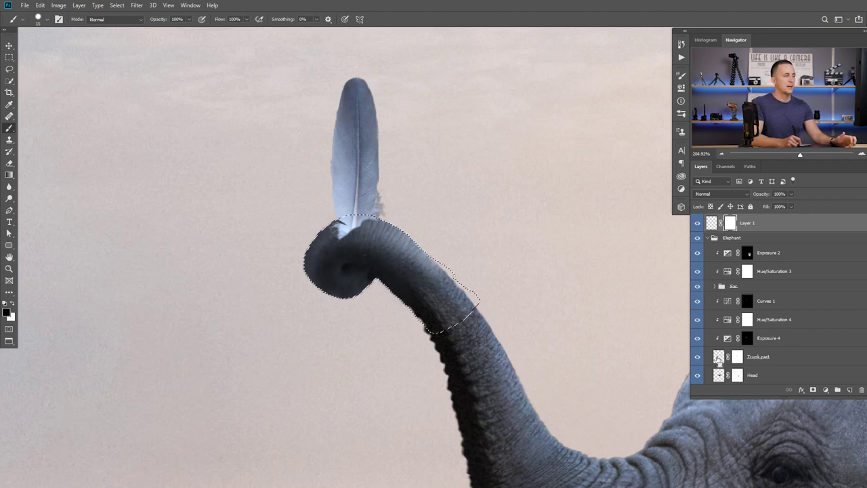
{"action": "mouse_move", "coordinate": [374, 224]}
{"action": "left_mouse_down"}
{"action": "mouse_move", "coordinate": [335, 225]}
{"action": "mouse_move", "coordinate": [362, 223]}
{"action": "left_mouse_up"}
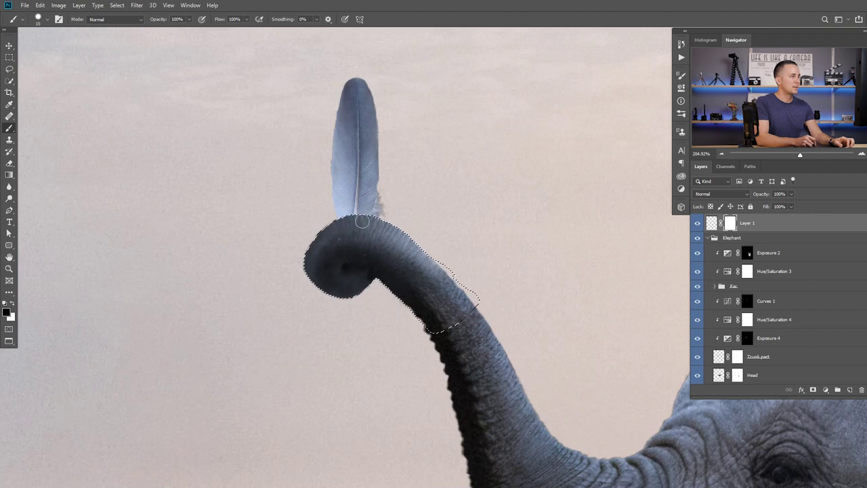
{"action": "key", "text": "ctrl+d"}
{"action": "left_click_drag", "start_coordinate": [385, 266], "coordinate": [369, 274]}
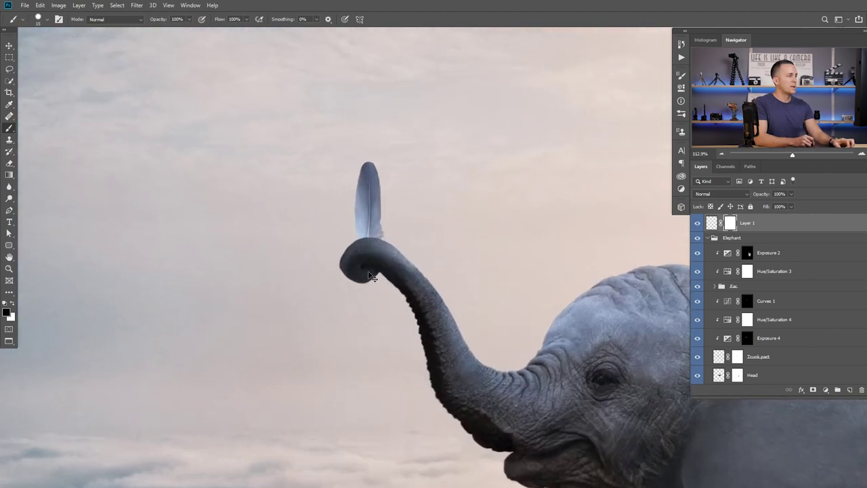
- On a new layer, paint a thin quill end emerging from the curl's opening in a light colour sampled from the feather's shaft
{"action": "scroll", "coordinate": [366, 276], "scroll_direction": "up", "scroll_amount": 2}
{"action": "left_click", "coordinate": [710, 226]}
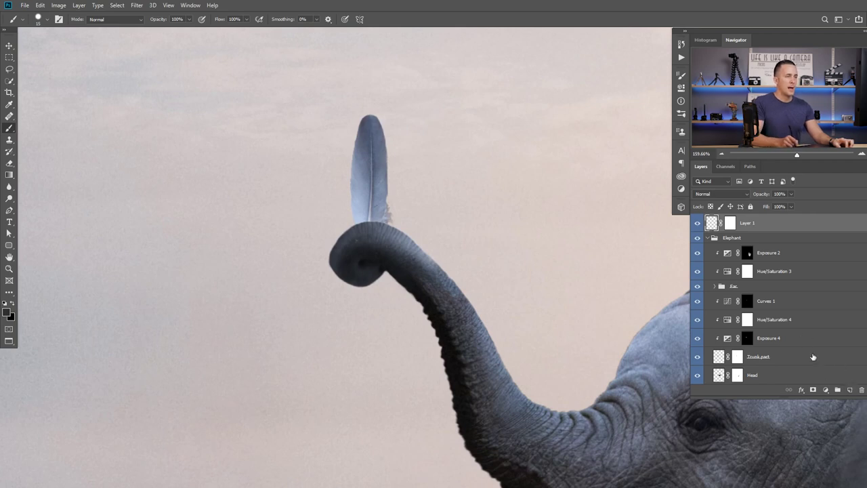
{"action": "left_click", "coordinate": [851, 390]}
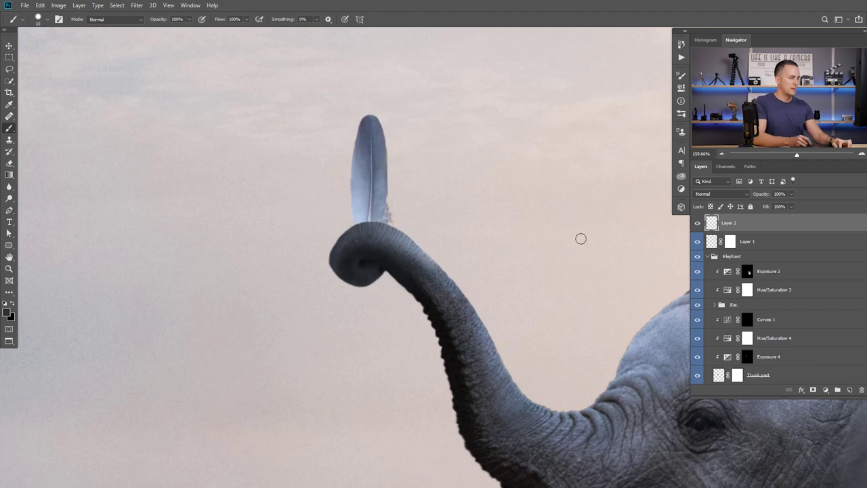
{"action": "scroll", "coordinate": [369, 219], "scroll_direction": "up", "scroll_amount": 2}
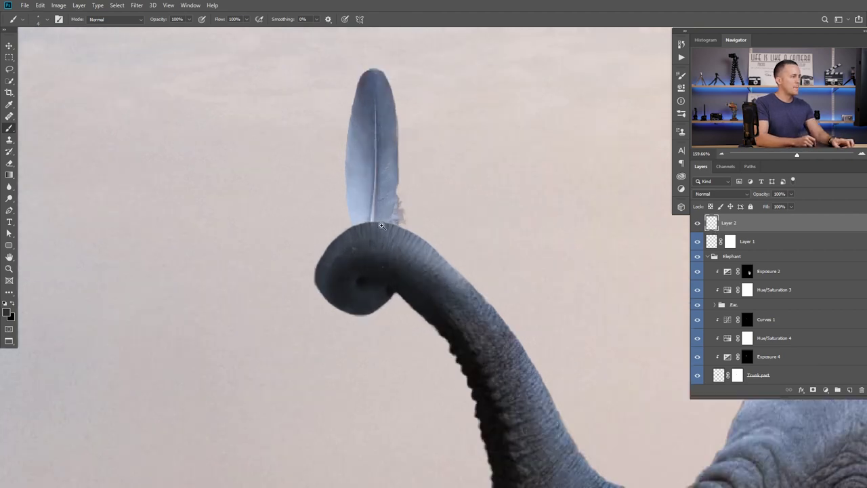
{"action": "left_click", "coordinate": [376, 213], "text": "alt"}
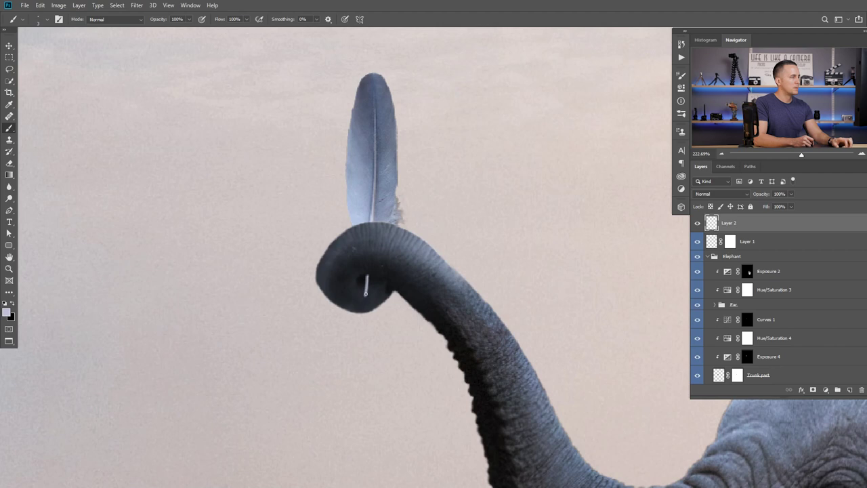
{"action": "key", "text": "ctrl+z"}
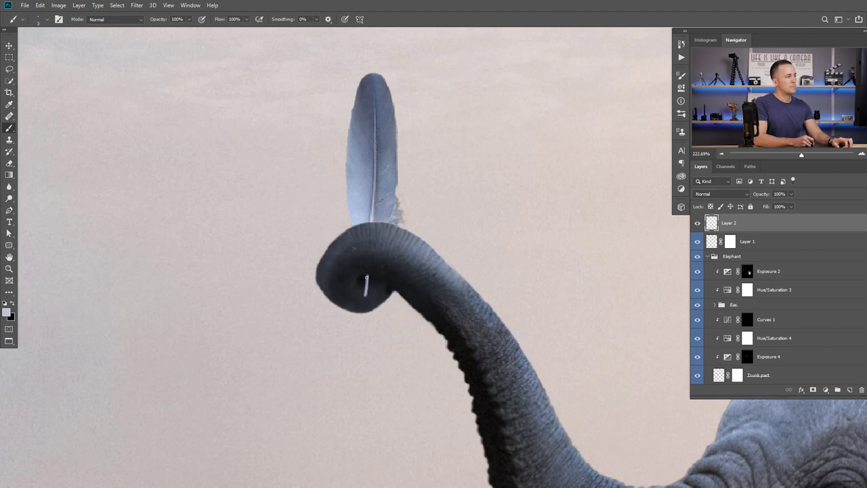
{"action": "left_click_drag", "start_coordinate": [368, 303], "coordinate": [368, 326]}
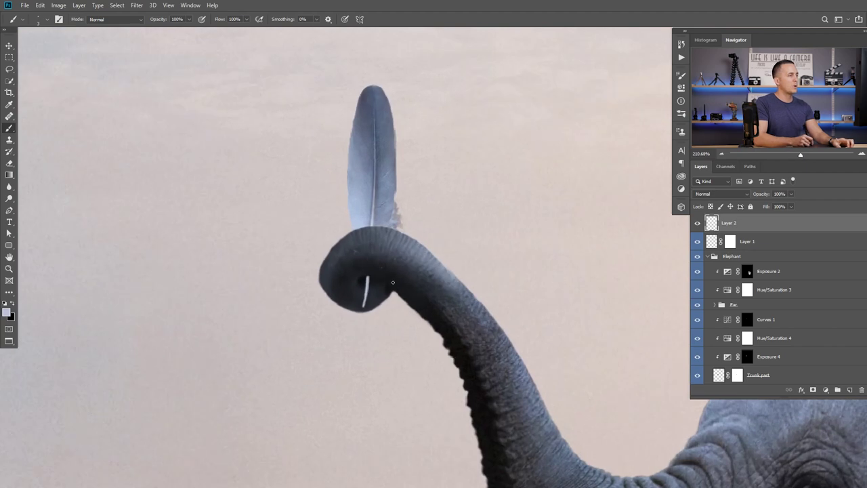
- On another new layer, paint small barbs around the quill end in a blue-grey sampled from the feather's upper part
{"action": "left_click", "coordinate": [850, 389]}
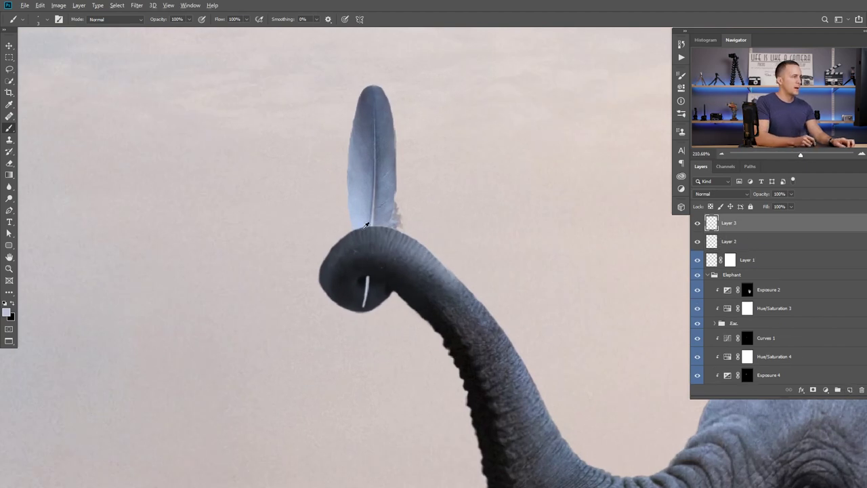
{"action": "left_click", "coordinate": [374, 100], "text": "alt"}
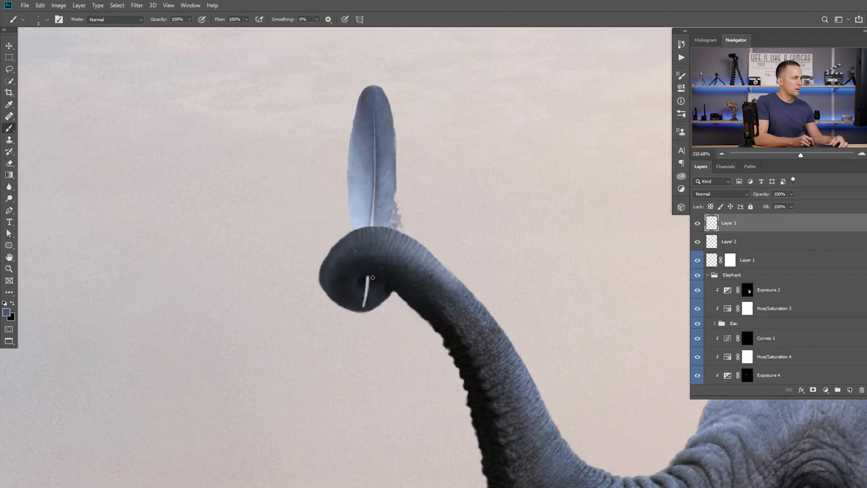
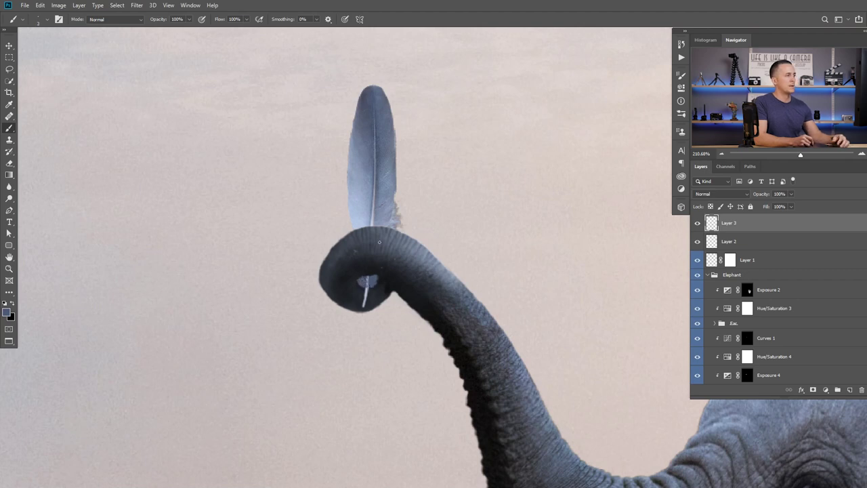
- Clip an Exposure adjustment set to -1.84 to the painted barbs layer
{"action": "left_click", "coordinate": [825, 390]}
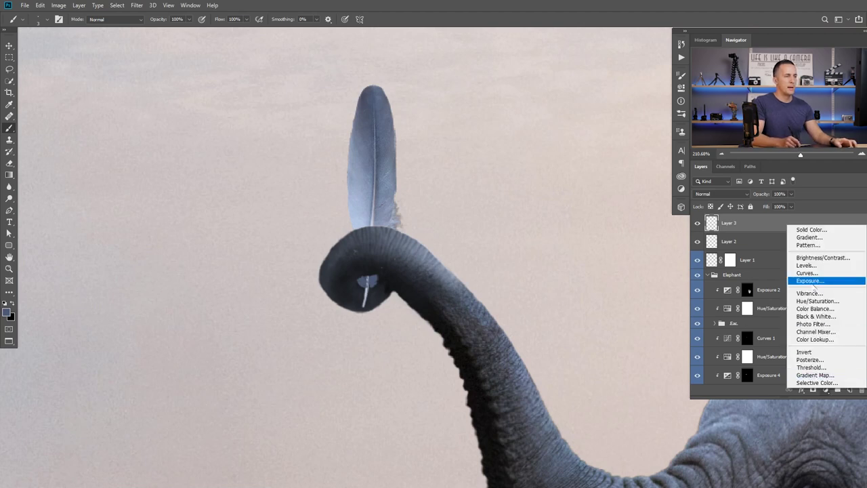
{"action": "left_click", "coordinate": [816, 283]}
{"action": "left_click_drag", "start_coordinate": [597, 123], "coordinate": [585, 124]}
{"action": "left_click", "coordinate": [603, 249]}
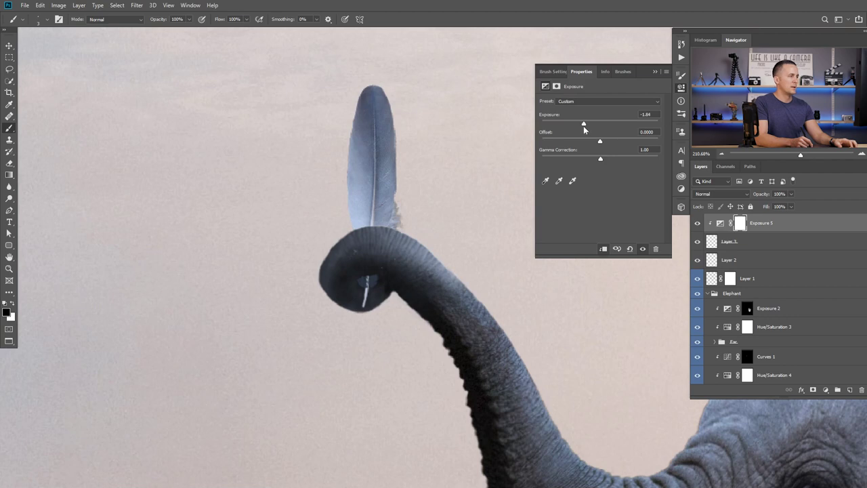
{"action": "left_click", "coordinate": [654, 71]}
- Delete the painted barbs layer together with its clipped Exposure adjustment
{"action": "scroll", "coordinate": [457, 228], "scroll_direction": "down", "scroll_amount": 8}
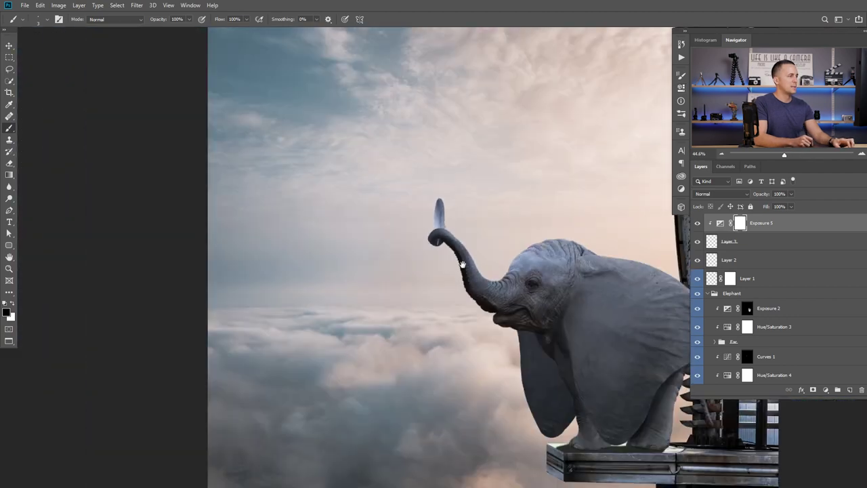
{"action": "left_click_drag", "start_coordinate": [463, 264], "coordinate": [421, 271]}
{"action": "left_click", "coordinate": [718, 245]}
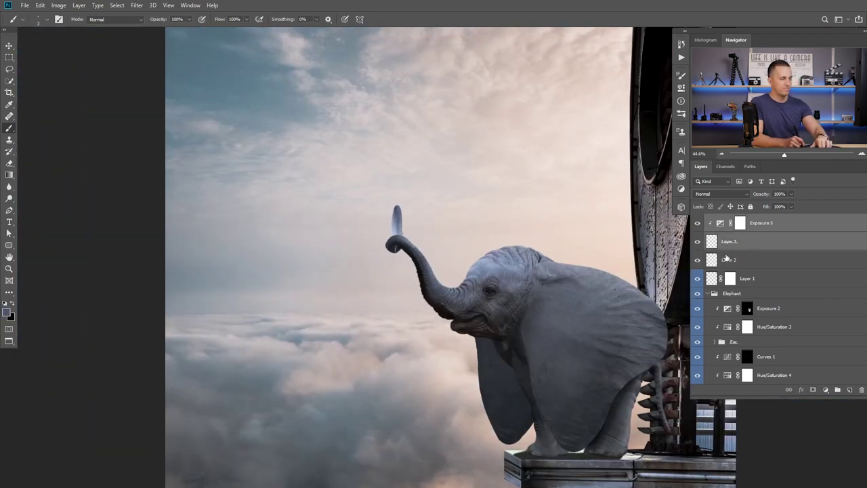
{"action": "key", "text": "Delete"}
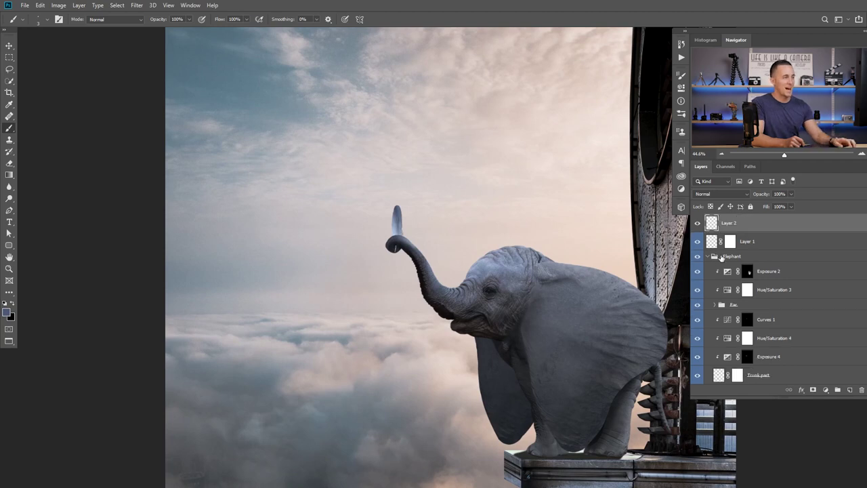
- Duplicate the feather layer, place the copy above the painted quill layer, and delete the copy's mask
{"action": "left_click", "coordinate": [713, 244]}
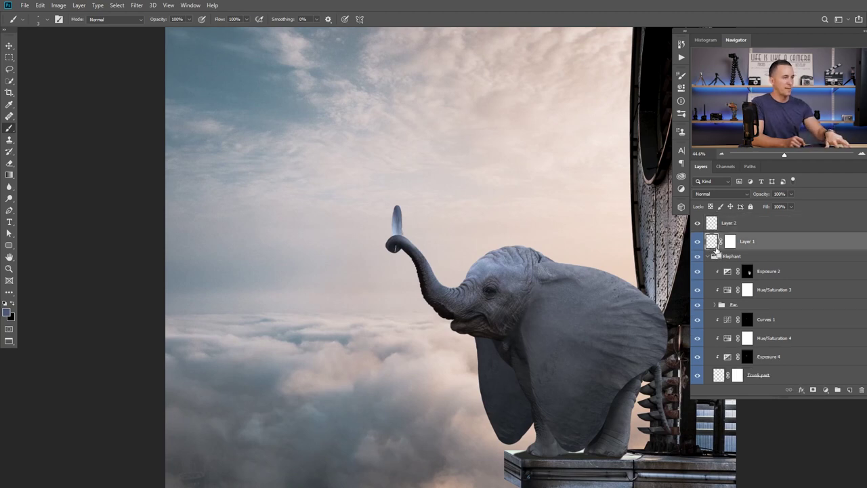
{"action": "key", "text": "ctrl+j"}
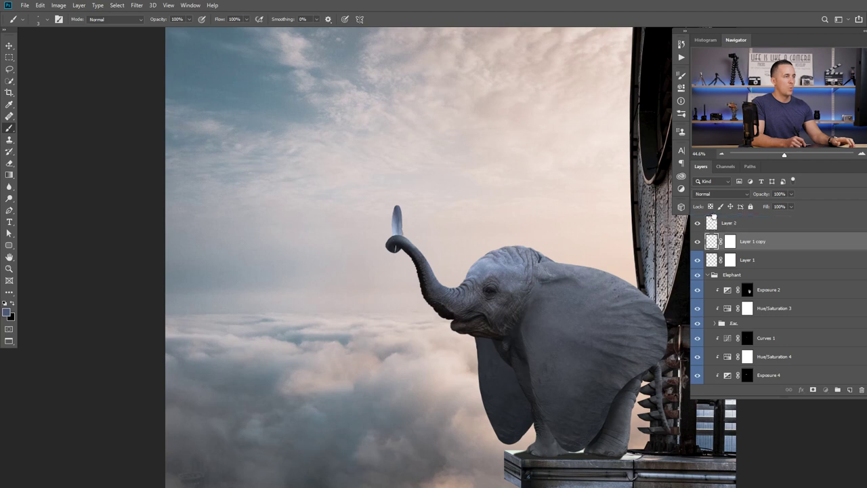
{"action": "left_click_drag", "start_coordinate": [713, 216], "coordinate": [713, 217]}
{"action": "scroll", "coordinate": [391, 249], "scroll_direction": "up", "scroll_amount": 3}
{"action": "right_click", "coordinate": [733, 226]}
{"action": "left_click", "coordinate": [752, 242]}
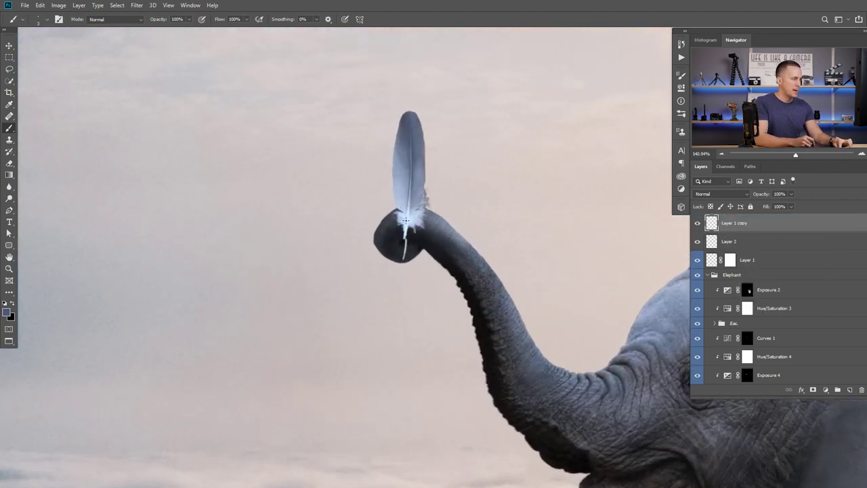
- Move and transform the feather copy so its fluffy base and quill line up with the painted quill end in the trunk curl
{"action": "key", "text": "v"}
{"action": "left_click_drag", "start_coordinate": [406, 224], "coordinate": [410, 238]}
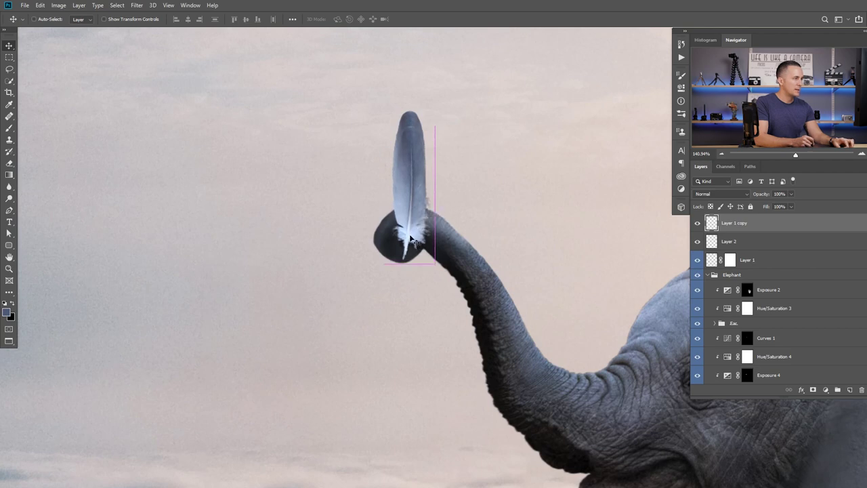
{"action": "key", "text": "ctrl+t"}
{"action": "left_click_drag", "start_coordinate": [433, 200], "coordinate": [426, 201]}
{"action": "left_click_drag", "start_coordinate": [391, 267], "coordinate": [396, 275]}
{"action": "key", "text": "Return"}
{"action": "left_click_drag", "start_coordinate": [408, 239], "coordinate": [408, 235]}
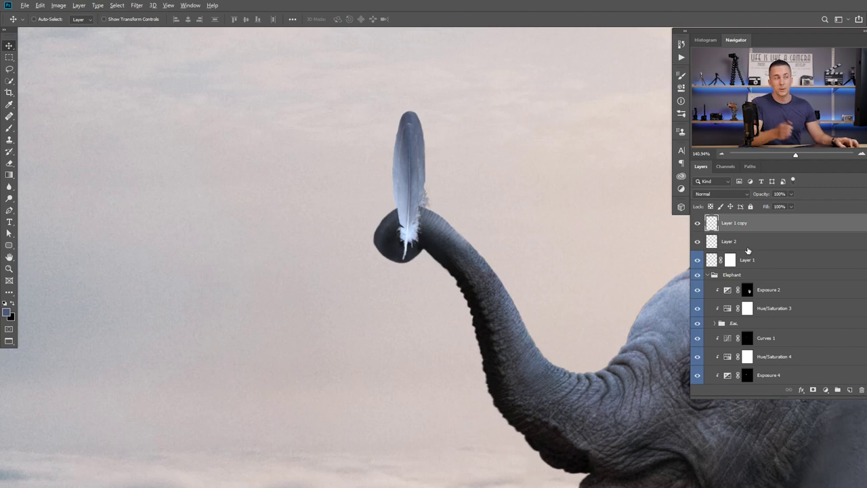
- Hide the feather copy with a black mask and paint white to reveal only the barbs around the quill end
{"action": "left_click", "coordinate": [813, 390], "text": "alt"}
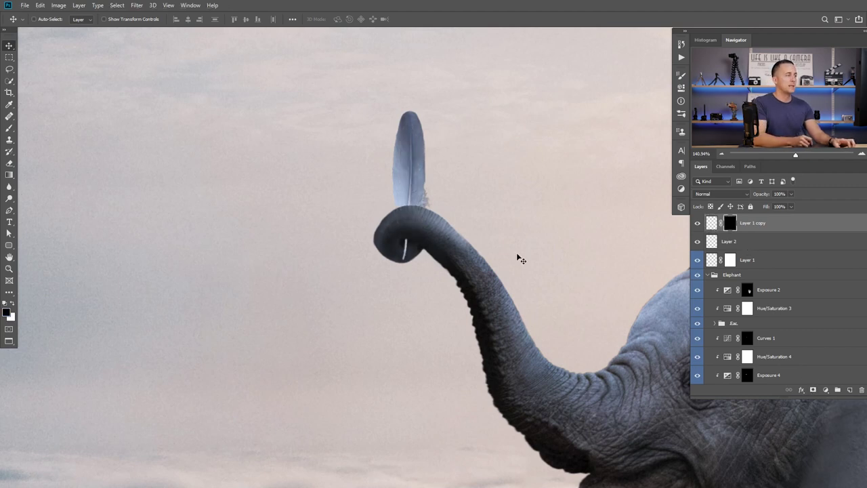
{"action": "left_click_drag", "start_coordinate": [415, 247], "coordinate": [441, 253]}
{"action": "key", "text": "b"}
{"action": "key", "text": "x"}
{"action": "key", "text": "bracketright"}
{"action": "key", "text": "bracketright"}
{"action": "key", "text": "bracketright"}
{"action": "left_click_drag", "start_coordinate": [394, 233], "coordinate": [413, 238]}
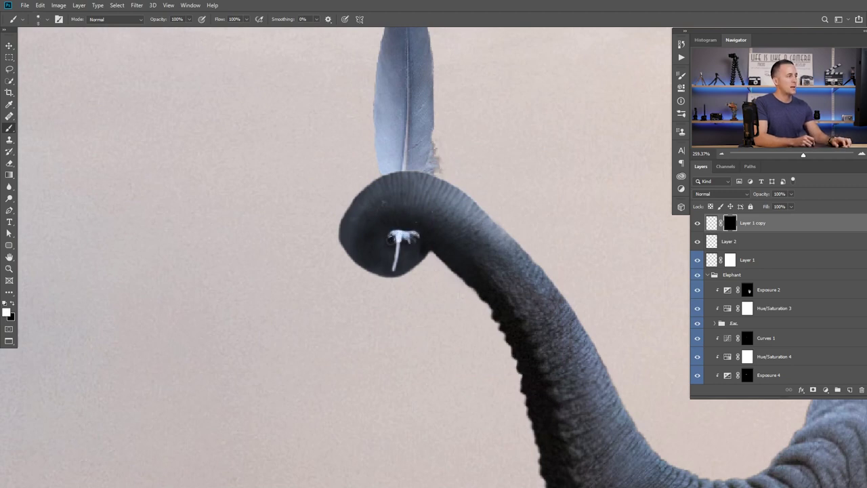
- Clip an Exposure adjustment set to -3.09 to the feather copy and invert its mask to black
{"action": "left_click", "coordinate": [825, 389]}
{"action": "left_click", "coordinate": [755, 282]}
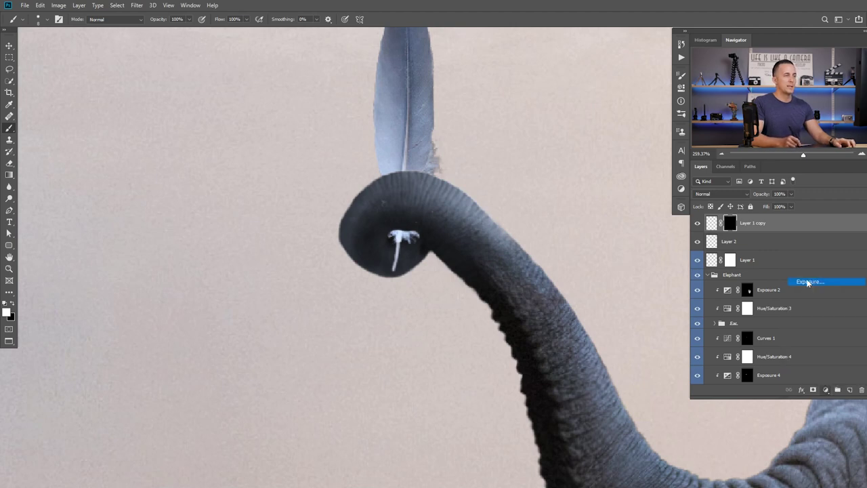
{"action": "left_click", "coordinate": [608, 250]}
{"action": "left_click_drag", "start_coordinate": [600, 124], "coordinate": [573, 126]}
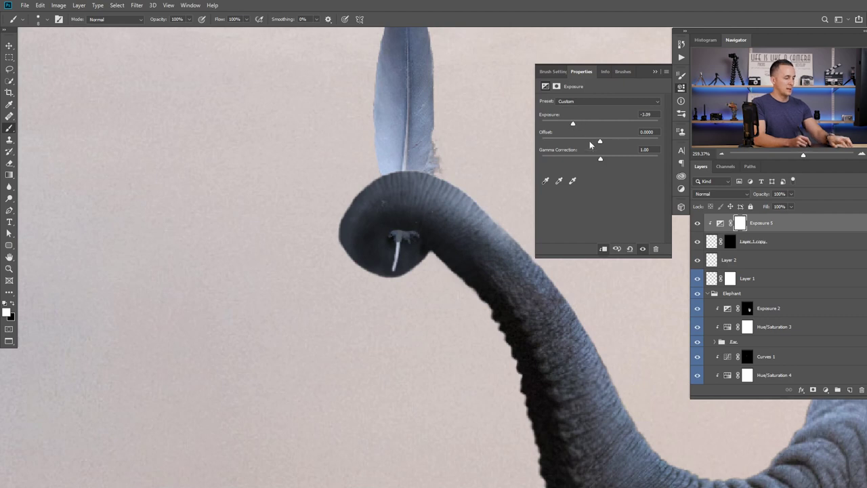
{"action": "key", "text": "ctrl+i"}
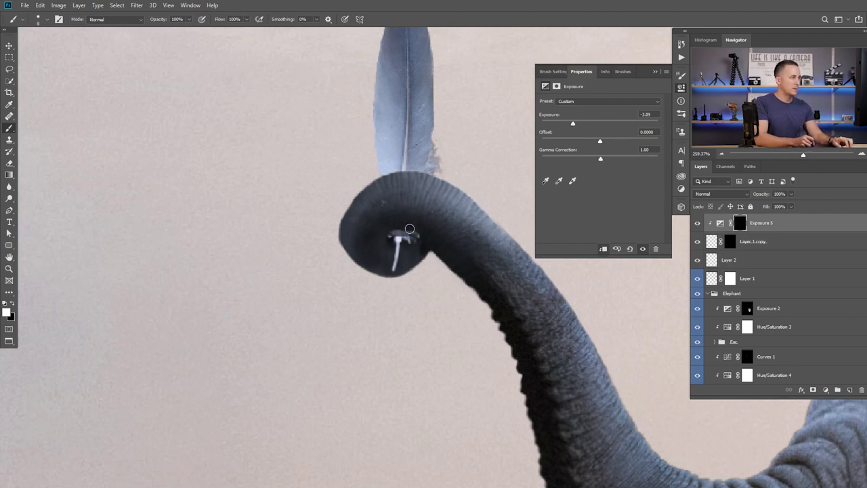
- Darken the barbs inside the trunk curl by painting white on the Exposure mask with a 10% opacity brush
{"action": "right_click", "coordinate": [410, 224]}
{"action": "left_click", "coordinate": [459, 185]}
{"action": "key", "text": "Return"}
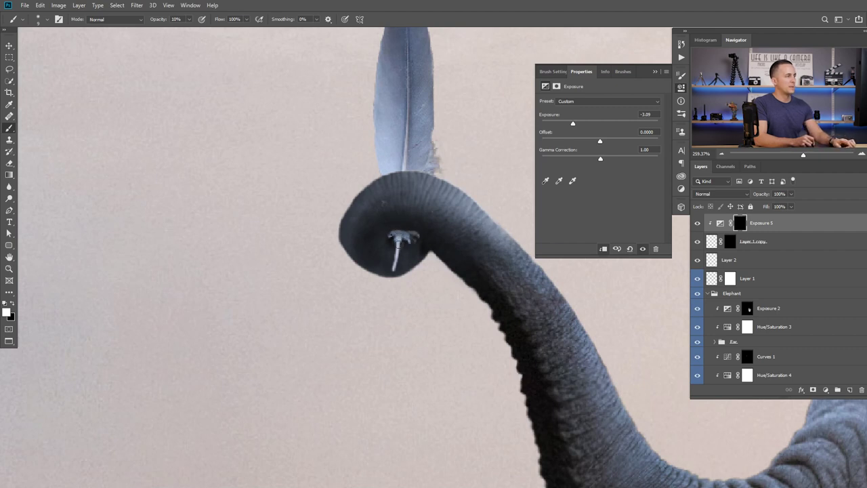
{"action": "left_click_drag", "start_coordinate": [425, 247], "coordinate": [389, 264]}
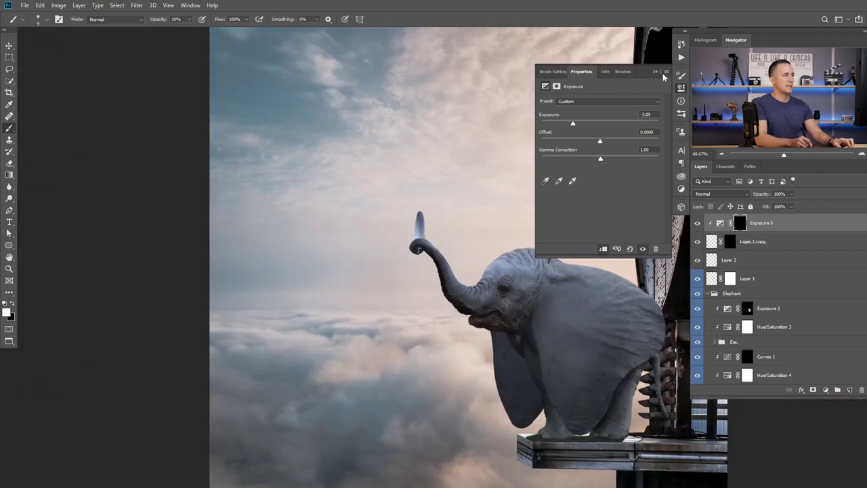
{"action": "left_click", "coordinate": [655, 71]}
{"action": "scroll", "coordinate": [494, 230], "scroll_direction": "down", "scroll_amount": 2}
{"action": "left_click_drag", "start_coordinate": [454, 285], "coordinate": [460, 253]}
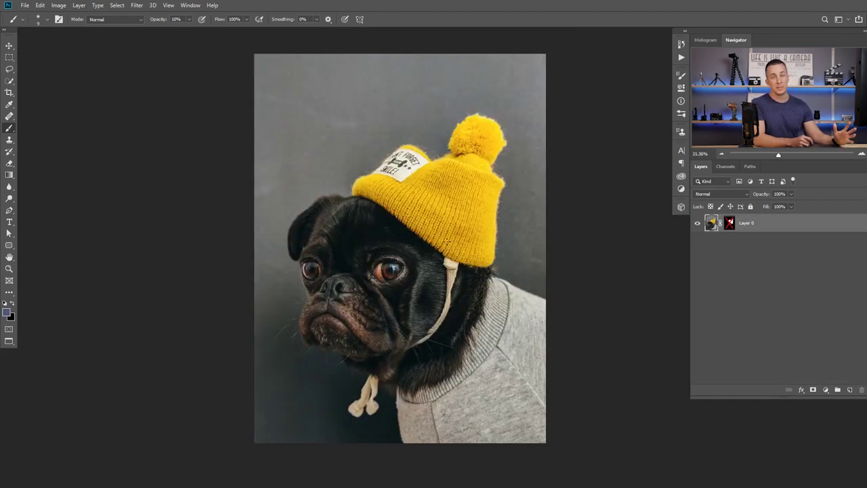
- Bring the cut-out yellow hat from the pug photo into the elephant composite and name its layer Hat
{"action": "left_click", "coordinate": [713, 225], "text": "ctrl"}
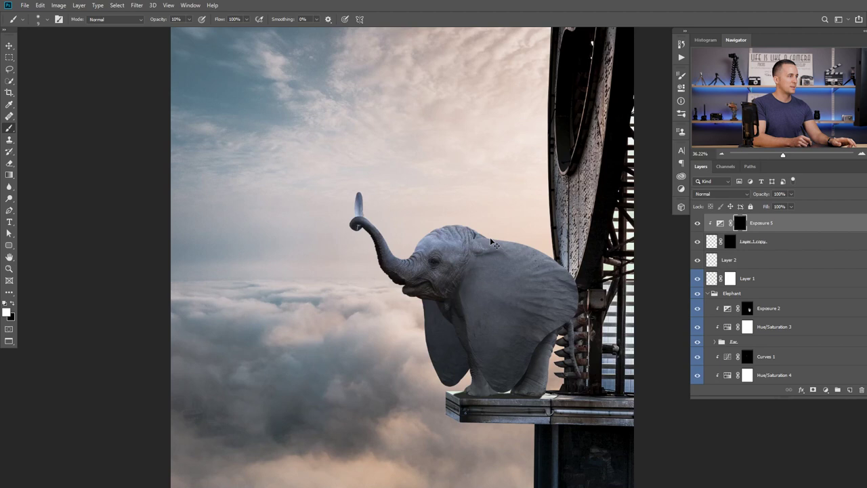
{"action": "scroll", "coordinate": [444, 227], "scroll_direction": "up", "scroll_amount": 5}
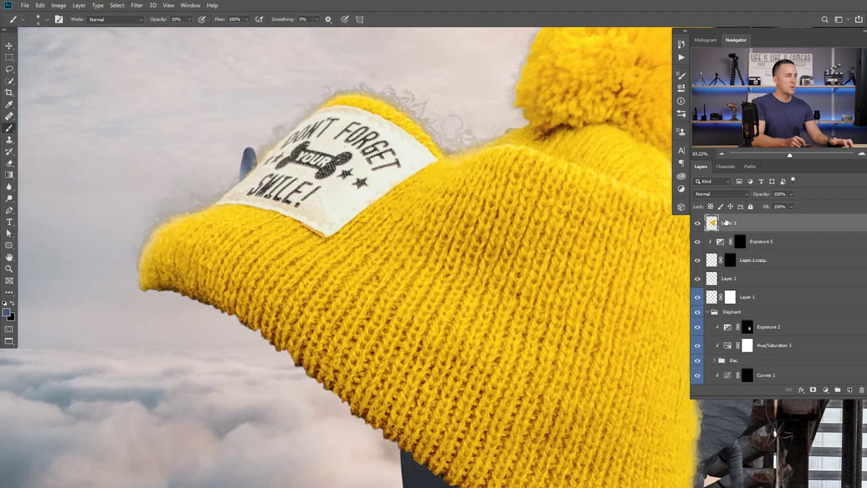
{"action": "double_click", "coordinate": [730, 222]}
{"action": "type", "text": "Hat"}
{"action": "key", "text": "Return"}
- Scale the hat to about 13.64%, rotate it about -25.2°, and place it on top of the elephant's head
{"action": "key", "text": "ctrl+t"}
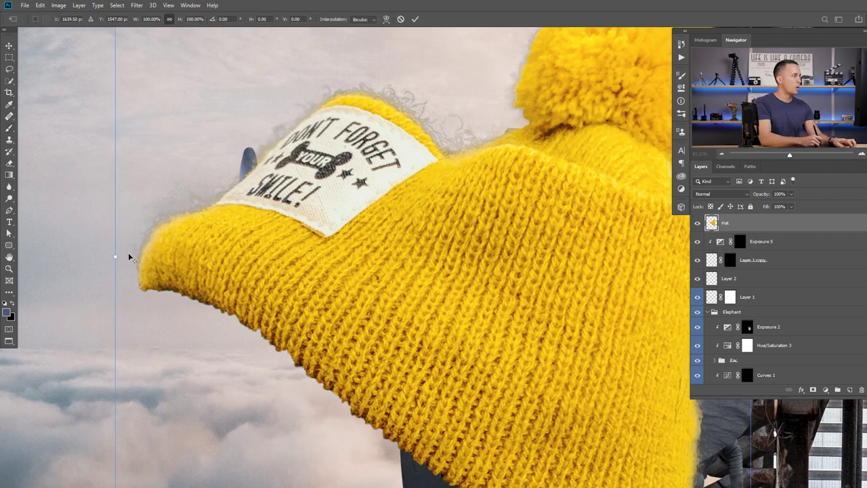
{"action": "left_click_drag", "start_coordinate": [123, 256], "coordinate": [380, 270]}
{"action": "left_click_drag", "start_coordinate": [452, 270], "coordinate": [489, 226]}
{"action": "left_click_drag", "start_coordinate": [542, 224], "coordinate": [514, 189]}
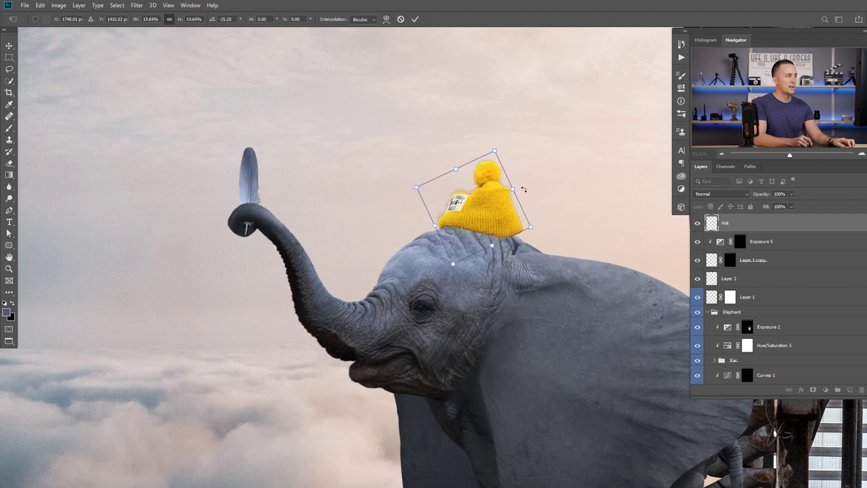
- Distort the hat's corners and edge so its brim follows the slope of the elephant's head, and apply the transform
{"action": "scroll", "coordinate": [502, 227], "scroll_direction": "up", "scroll_amount": 3}
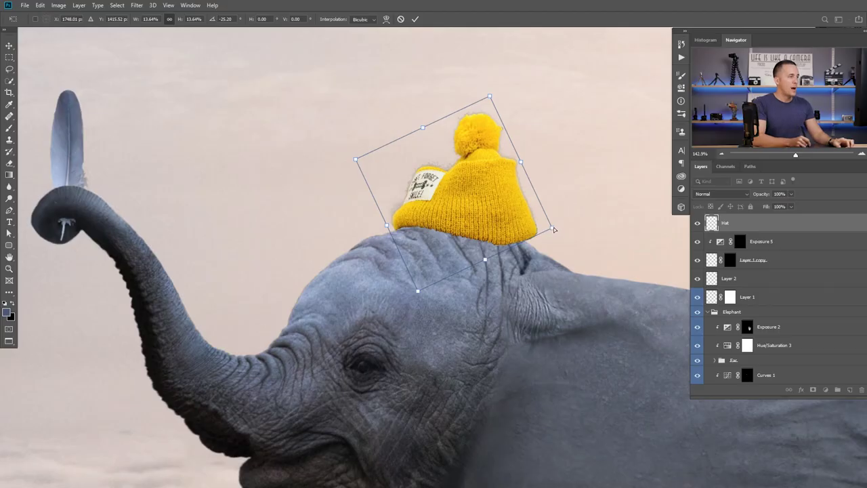
{"action": "left_click_drag", "start_coordinate": [550, 231], "coordinate": [548, 244]}
{"action": "left_click_drag", "start_coordinate": [490, 96], "coordinate": [495, 126]}
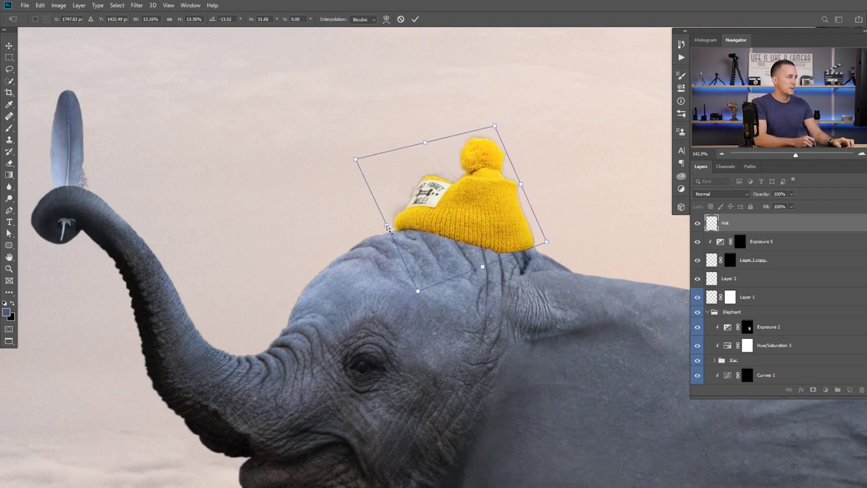
{"action": "left_click_drag", "start_coordinate": [388, 227], "coordinate": [384, 224]}
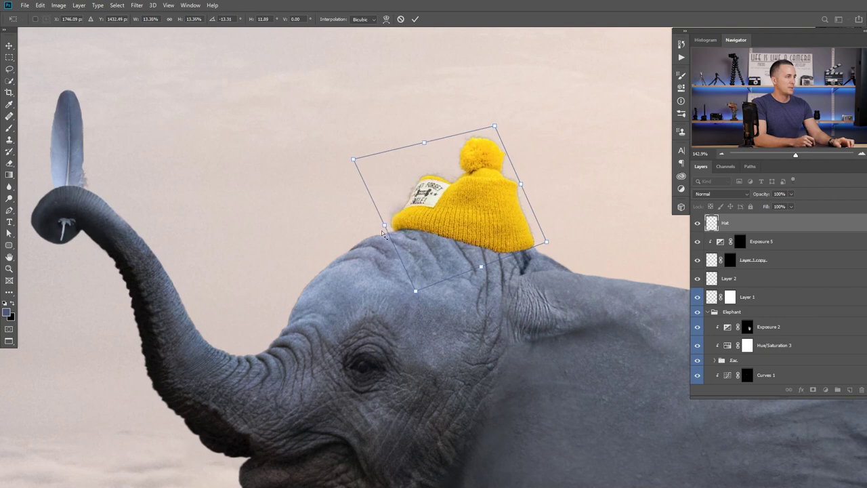
{"action": "key", "text": "Return"}
- Refine the hat's fit on the elephant's head with a second corner distortion and apply it
{"action": "mouse_move", "coordinate": [510, 250]}
{"action": "left_mouse_down"}
{"action": "mouse_move", "coordinate": [443, 271]}
{"action": "mouse_move", "coordinate": [501, 241]}
{"action": "left_mouse_up"}
{"action": "key", "text": "v"}
{"action": "scroll", "coordinate": [504, 244], "scroll_direction": "up", "scroll_amount": 4}
{"action": "key", "text": "ctrl+t"}
{"action": "left_click_drag", "start_coordinate": [542, 259], "coordinate": [541, 249]}
{"action": "left_click_drag", "start_coordinate": [544, 151], "coordinate": [534, 150]}
{"action": "left_click_drag", "start_coordinate": [406, 260], "coordinate": [435, 267]}
{"action": "key", "text": "Return"}
- Examine the hat's fit and proportions on the elephant both up close and in the whole composite
{"action": "key", "text": "ctrl+0"}
{"action": "left_click_drag", "start_coordinate": [493, 280], "coordinate": [419, 249]}
{"action": "left_click_drag", "start_coordinate": [386, 198], "coordinate": [425, 214]}
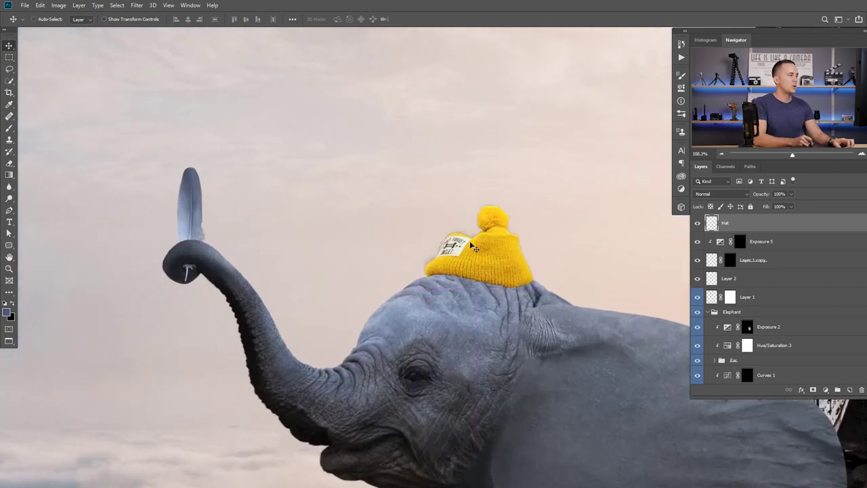
{"action": "scroll", "coordinate": [447, 238], "scroll_direction": "up", "scroll_amount": 5}
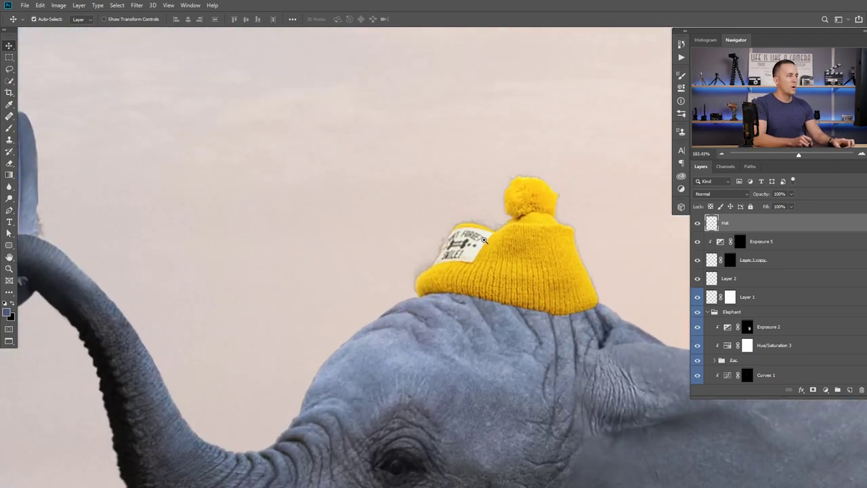
{"action": "scroll", "coordinate": [484, 239], "scroll_direction": "down", "scroll_amount": 2}
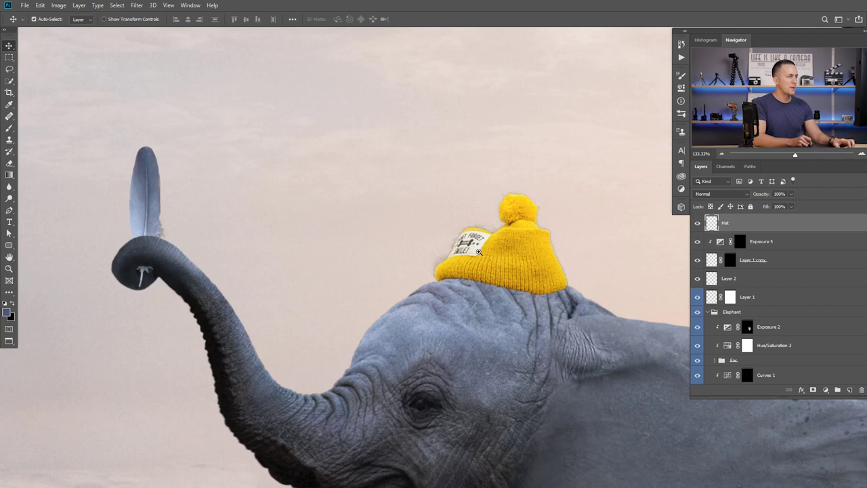
{"action": "scroll", "coordinate": [478, 252], "scroll_direction": "down", "scroll_amount": 6}
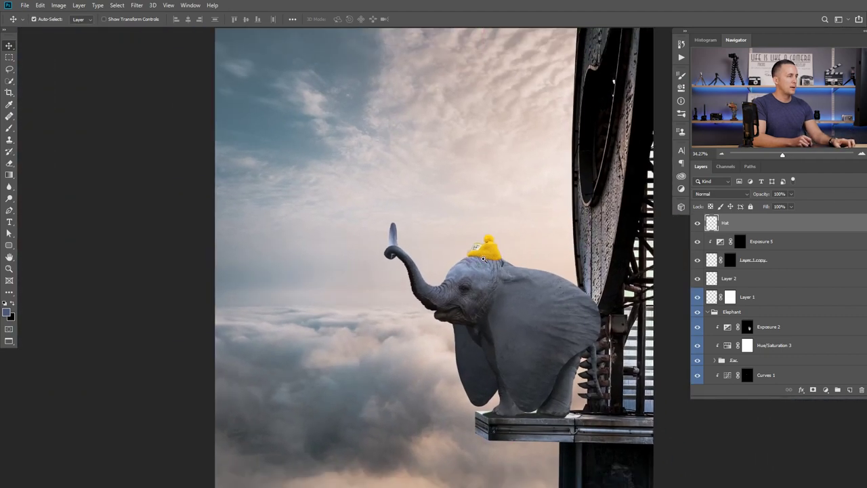
{"action": "scroll", "coordinate": [483, 259], "scroll_direction": "down", "scroll_amount": 2}
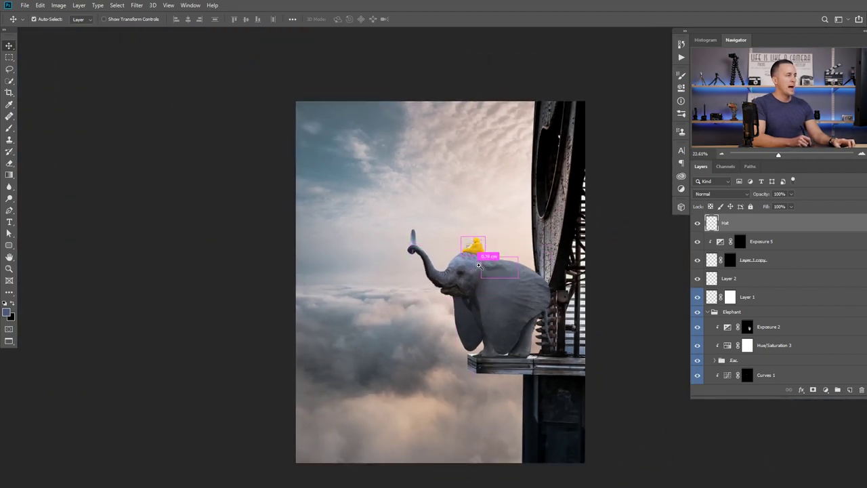
{"action": "scroll", "coordinate": [478, 265], "scroll_direction": "up", "scroll_amount": 6}
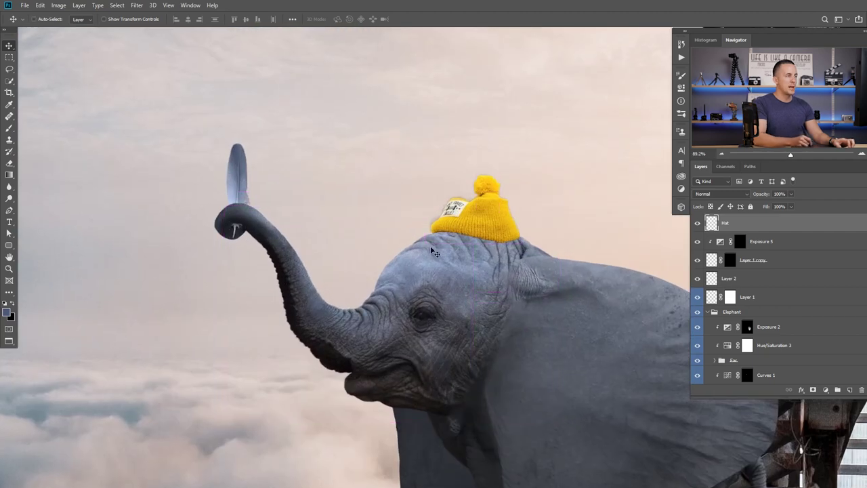
- Create a layer named Shadow directly beneath the hat and set its blend mode to Multiply for brush shading
{"action": "left_click", "coordinate": [850, 389]}
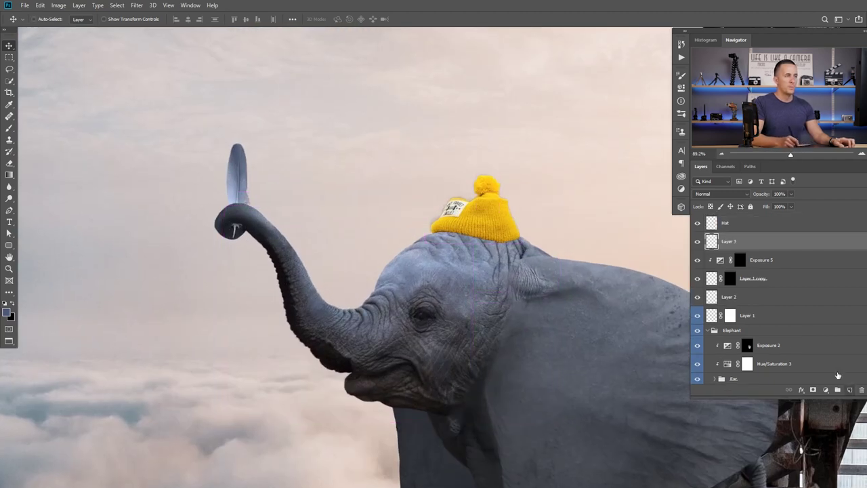
{"action": "double_click", "coordinate": [730, 241]}
{"action": "type", "text": "Shadow"}
{"action": "key", "text": "Return"}
{"action": "key", "text": "b"}
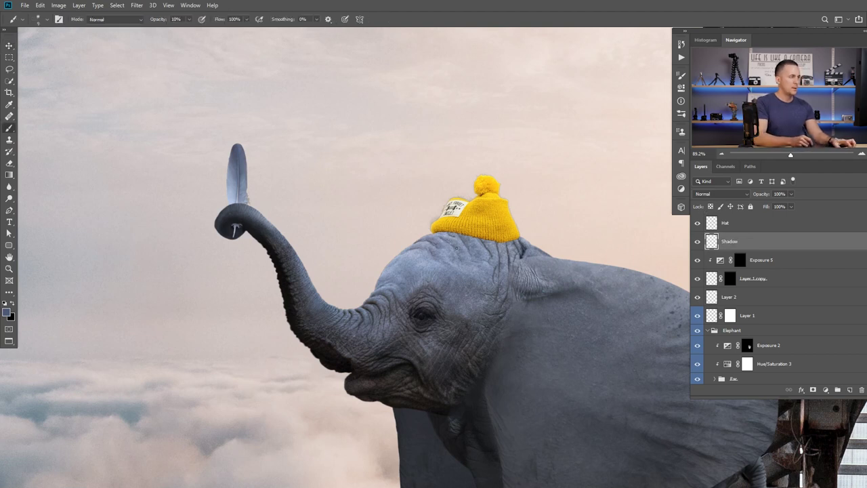
{"action": "scroll", "coordinate": [480, 258], "scroll_direction": "up", "scroll_amount": 3, "text": "alt"}
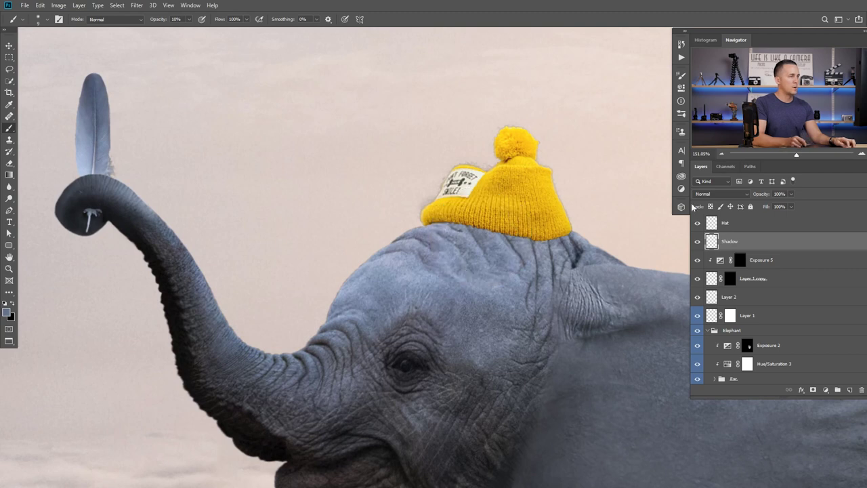
{"action": "left_click", "coordinate": [720, 194]}
{"action": "left_click", "coordinate": [712, 231]}
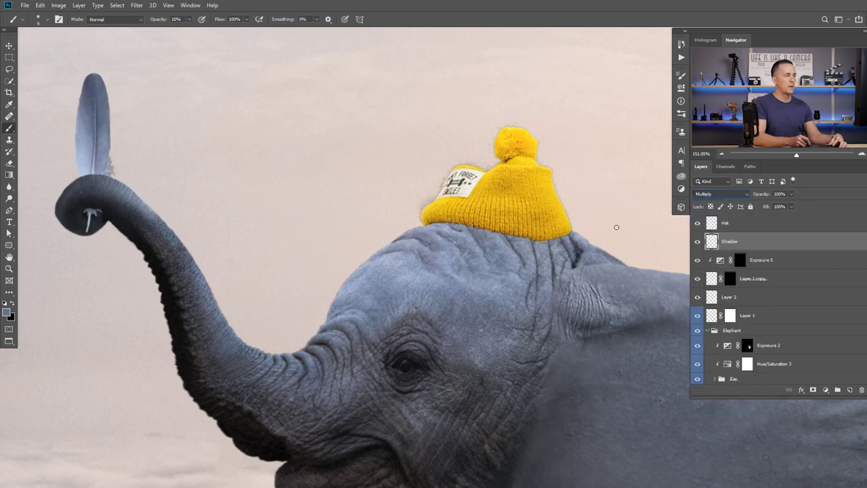
- Paint a soft shadow on the elephant's head under the hat's brim with a soft brush of 25 to 35 px at 10% opacity
{"action": "right_click", "coordinate": [492, 236]}
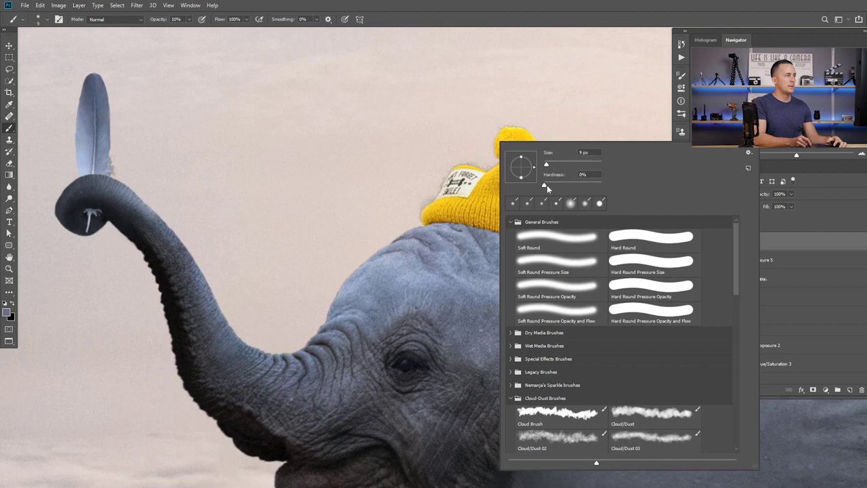
{"action": "left_click", "coordinate": [488, 23]}
{"action": "key", "text": "bracketright"}
{"action": "key", "text": "bracketright"}
{"action": "key", "text": "bracketright"}
{"action": "key", "text": "bracketright"}
{"action": "key", "text": "bracketright"}
{"action": "key", "text": "bracketright"}
{"action": "key", "text": "bracketright"}
{"action": "key", "text": "bracketright"}
{"action": "mouse_move", "coordinate": [493, 234]}
{"action": "left_mouse_down"}
{"action": "mouse_move", "coordinate": [533, 239]}
{"action": "mouse_move", "coordinate": [494, 232]}
{"action": "mouse_move", "coordinate": [566, 235]}
{"action": "mouse_move", "coordinate": [437, 221]}
{"action": "mouse_move", "coordinate": [548, 235]}
{"action": "left_mouse_up"}
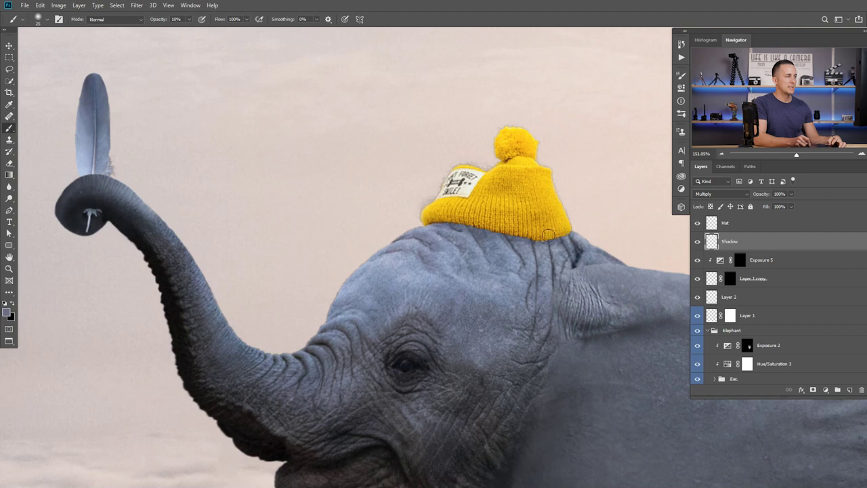
{"action": "key", "text": "]"}
{"action": "mouse_move", "coordinate": [445, 235]}
{"action": "left_mouse_down"}
{"action": "mouse_move", "coordinate": [451, 227]}
{"action": "mouse_move", "coordinate": [433, 230]}
{"action": "left_mouse_up"}
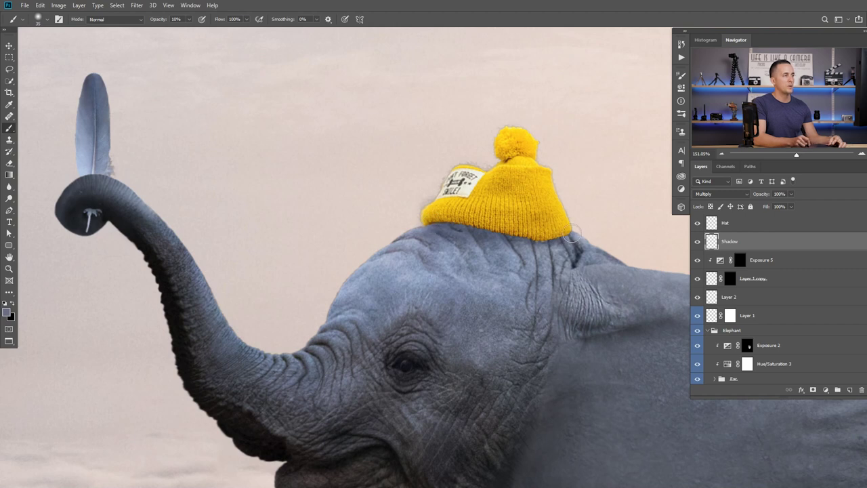
{"action": "mouse_move", "coordinate": [476, 258]}
{"action": "left_mouse_down"}
{"action": "mouse_move", "coordinate": [406, 261]}
{"action": "mouse_move", "coordinate": [508, 261]}
{"action": "left_mouse_up"}
{"action": "scroll", "coordinate": [507, 262], "scroll_direction": "up", "scroll_amount": 3}
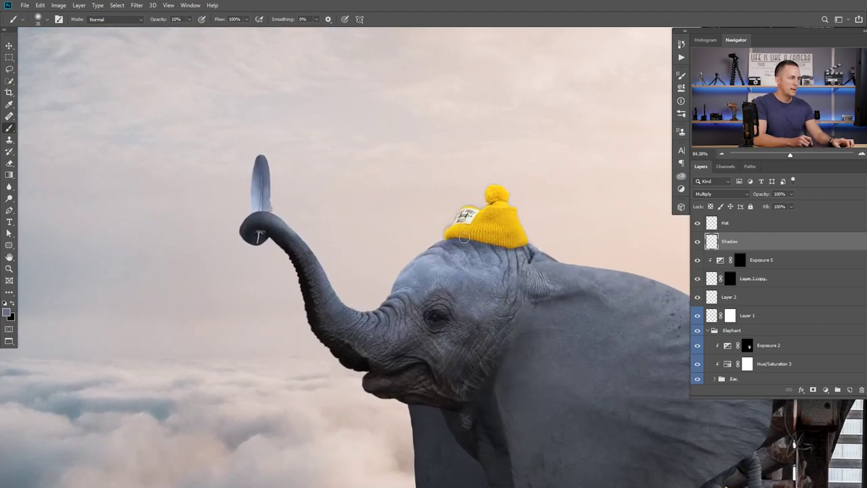
{"action": "scroll", "coordinate": [477, 247], "scroll_direction": "up", "scroll_amount": 3}
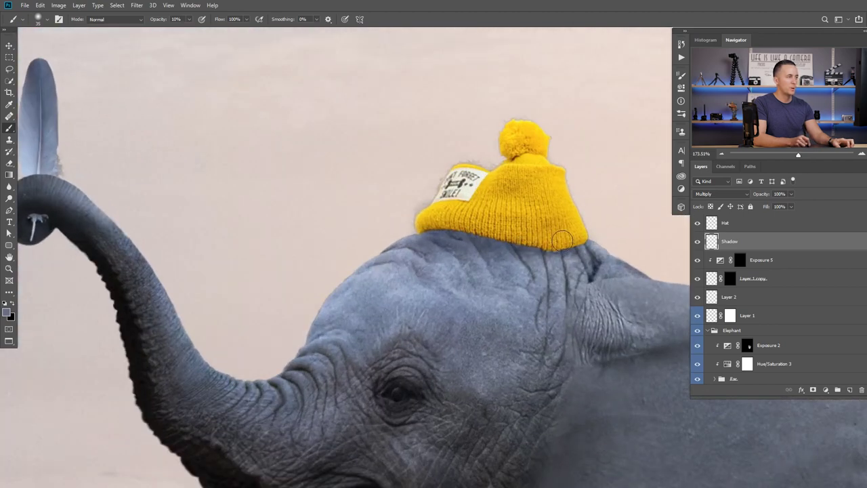
- Deepen the contact shadow tight against the hat's brim with a much smaller soft brush at 10% opacity
{"action": "key", "text": "bracketleft"}
{"action": "key", "text": "bracketleft"}
{"action": "key", "text": "bracketleft"}
{"action": "key", "text": "bracketleft"}
{"action": "key", "text": "bracketleft"}
{"action": "key", "text": "bracketleft"}
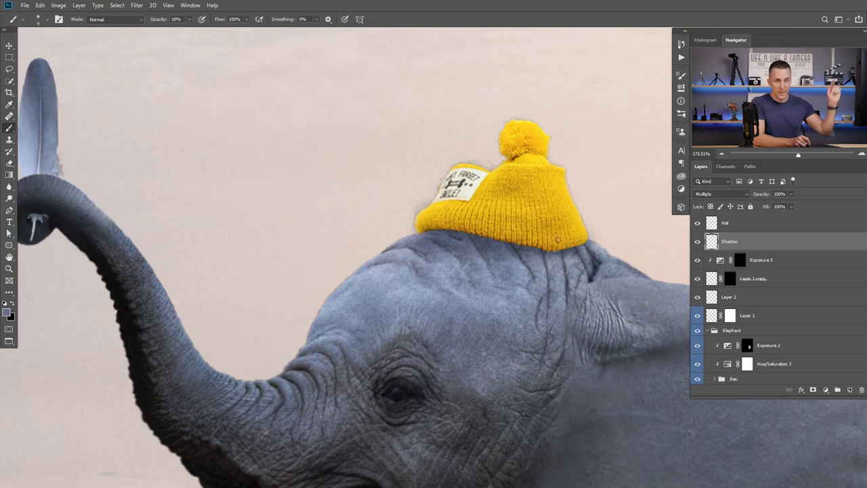
{"action": "left_click_drag", "start_coordinate": [501, 241], "coordinate": [488, 260]}
{"action": "scroll", "coordinate": [488, 259], "scroll_direction": "up", "scroll_amount": 4}
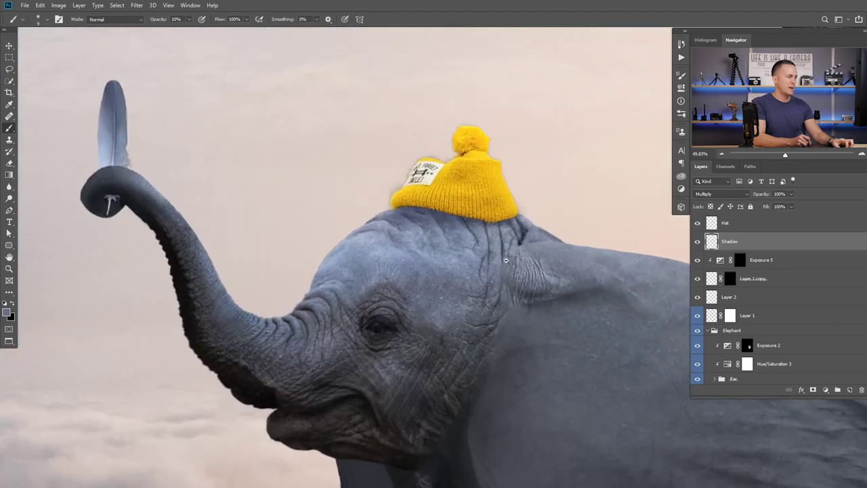
- Add a layer mask to the Shadow layer and fade the hat's shadow on it with a 70 px soft black brush
{"action": "left_click", "coordinate": [825, 389]}
{"action": "left_click", "coordinate": [741, 392]}
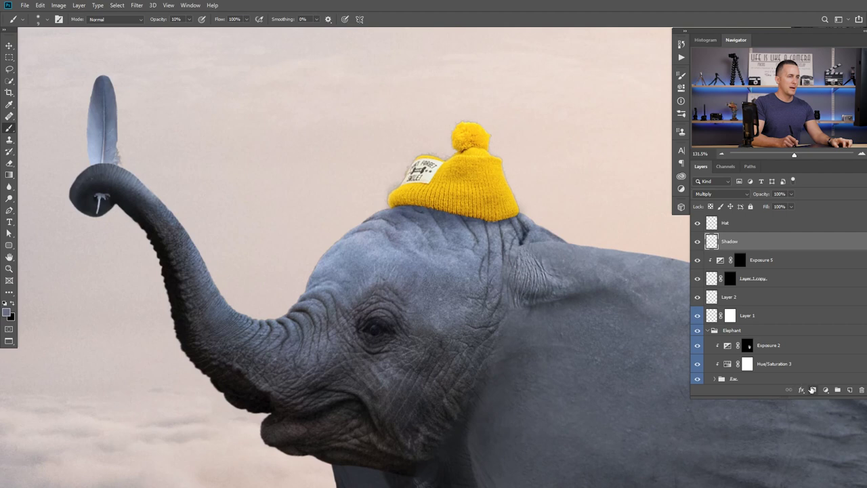
{"action": "left_click", "coordinate": [813, 389]}
{"action": "scroll", "coordinate": [413, 235], "scroll_direction": "up", "scroll_amount": 2}
{"action": "key", "text": "x"}
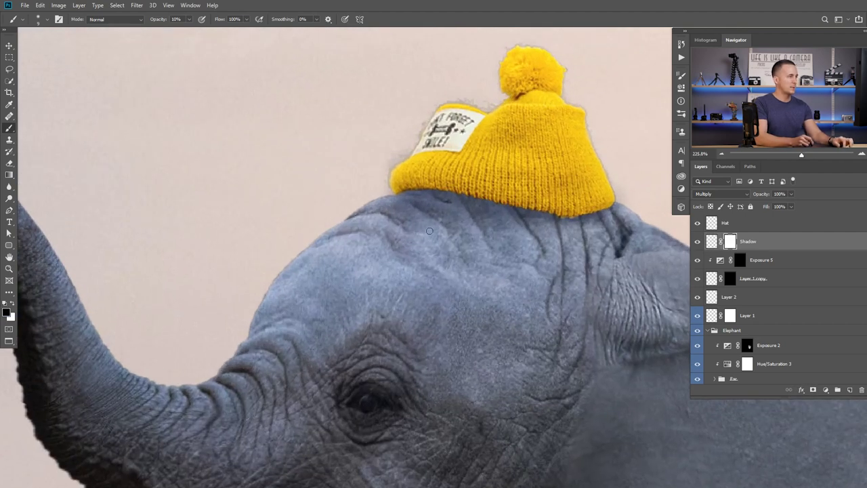
{"action": "key", "text": "]"}
{"action": "key", "text": "]"}
{"action": "key", "text": "]"}
{"action": "key", "text": "]"}
{"action": "key", "text": "]"}
{"action": "key", "text": "]"}
{"action": "key", "text": "]"}
{"action": "key", "text": "]"}
{"action": "key", "text": "]"}
{"action": "key", "text": "]"}
{"action": "key", "text": "]"}
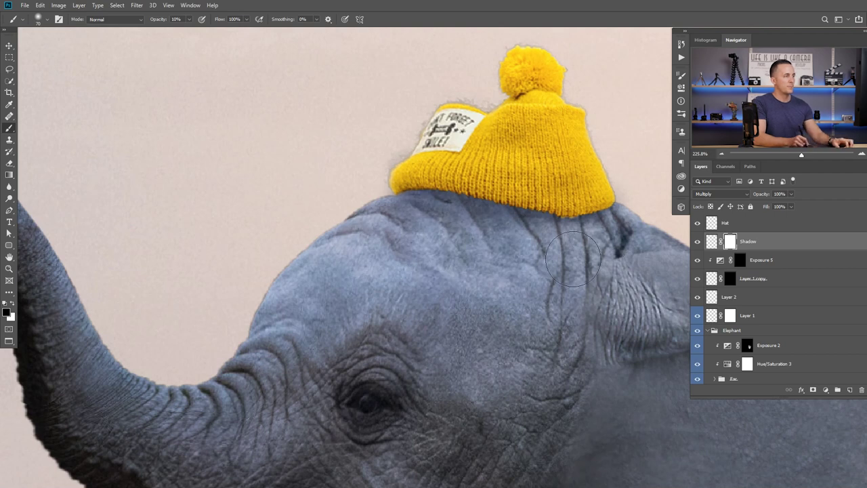
- Examine the shaded hat in the whole composite and the transition between the elephant's cheek and ear up close
{"action": "key", "text": "ctrl+0"}
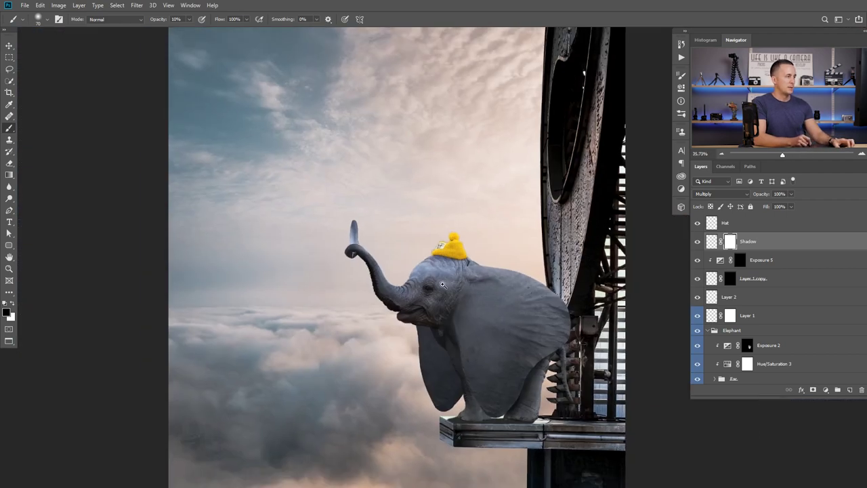
{"action": "left_click_drag", "start_coordinate": [464, 289], "coordinate": [481, 281]}
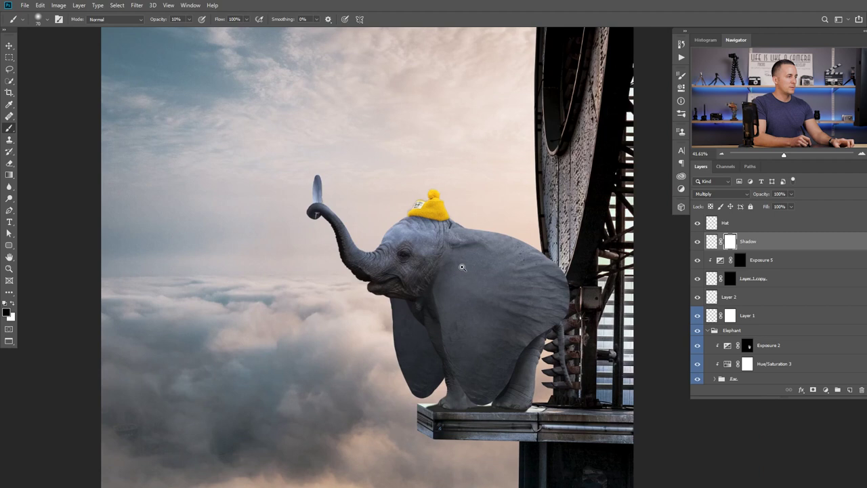
{"action": "scroll", "coordinate": [462, 267], "scroll_direction": "up", "scroll_amount": 1}
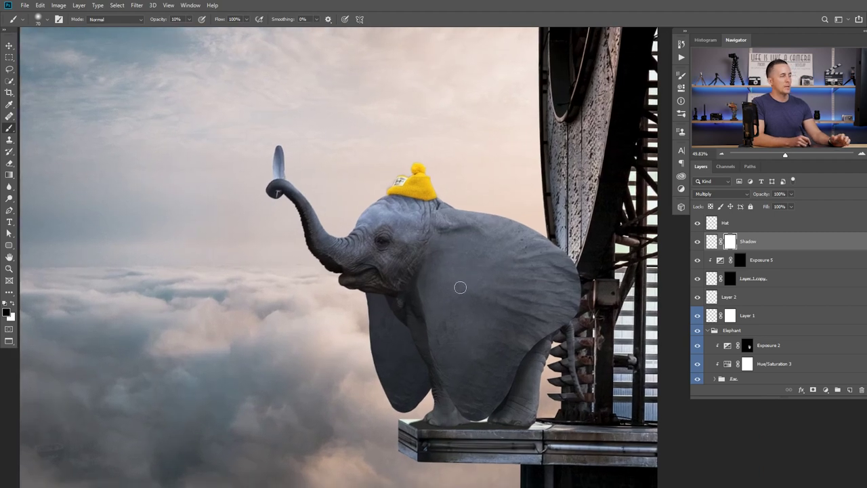
{"action": "scroll", "coordinate": [406, 261], "scroll_direction": "down", "scroll_amount": 1}
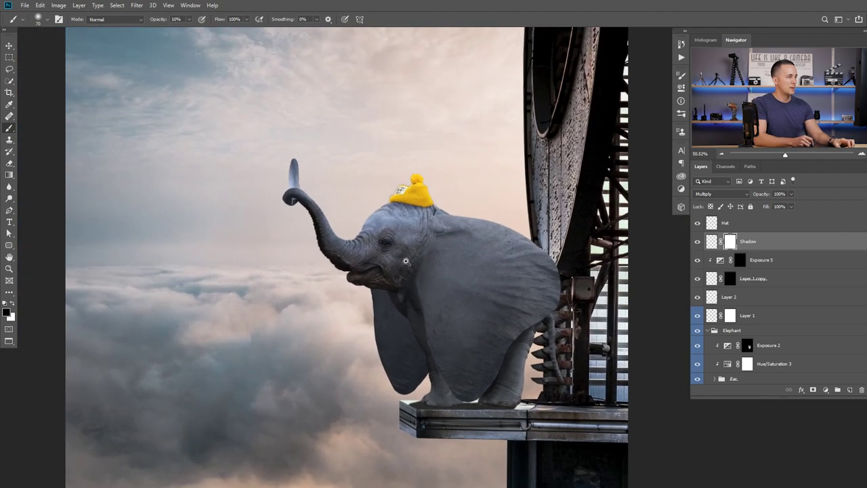
{"action": "scroll", "coordinate": [433, 273], "scroll_direction": "up", "scroll_amount": 3}
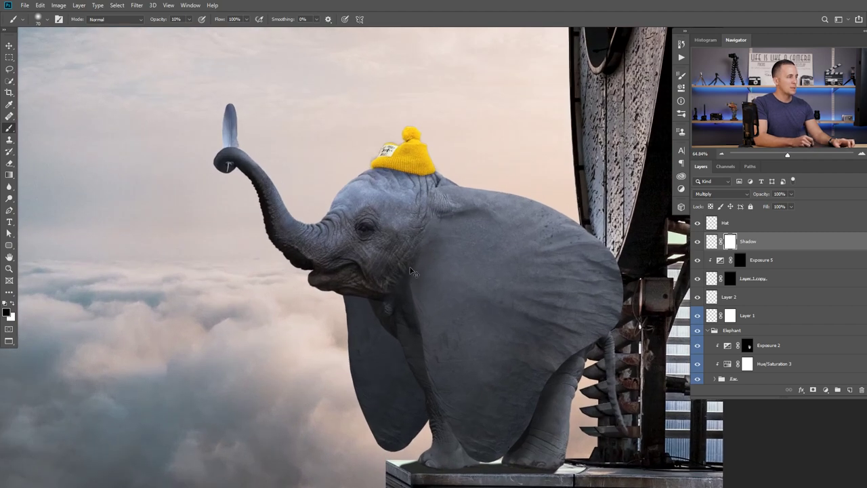
{"action": "scroll", "coordinate": [410, 271], "scroll_direction": "up", "scroll_amount": 2}
{"action": "scroll", "coordinate": [412, 254], "scroll_direction": "up", "scroll_amount": 1}
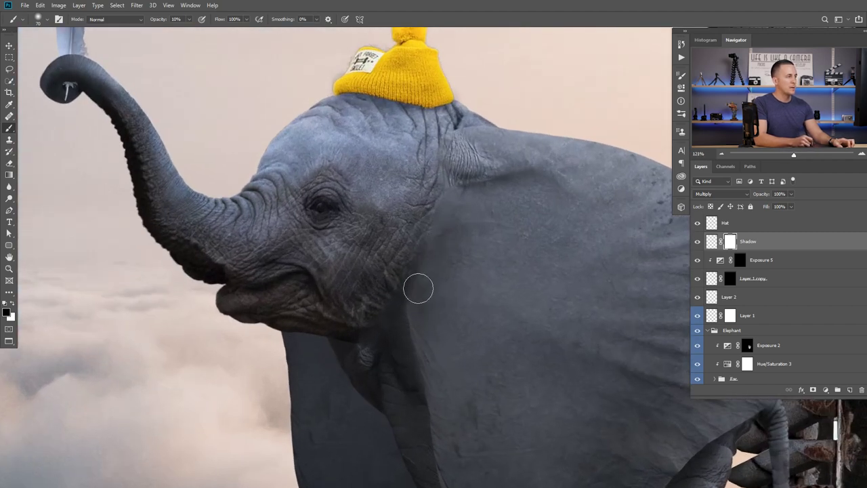
- Create an empty layer at the top of the Elephant group, above Exposure 2
{"action": "left_click", "coordinate": [721, 334]}
{"action": "scroll", "coordinate": [765, 317], "scroll_direction": "down", "scroll_amount": 3}
{"action": "scroll", "coordinate": [766, 318], "scroll_direction": "down", "scroll_amount": 2}
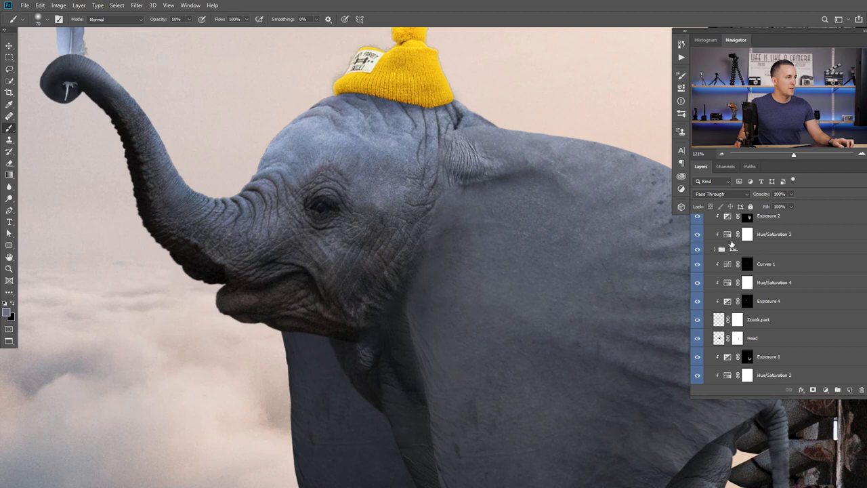
{"action": "scroll", "coordinate": [727, 257], "scroll_direction": "up", "scroll_amount": 3}
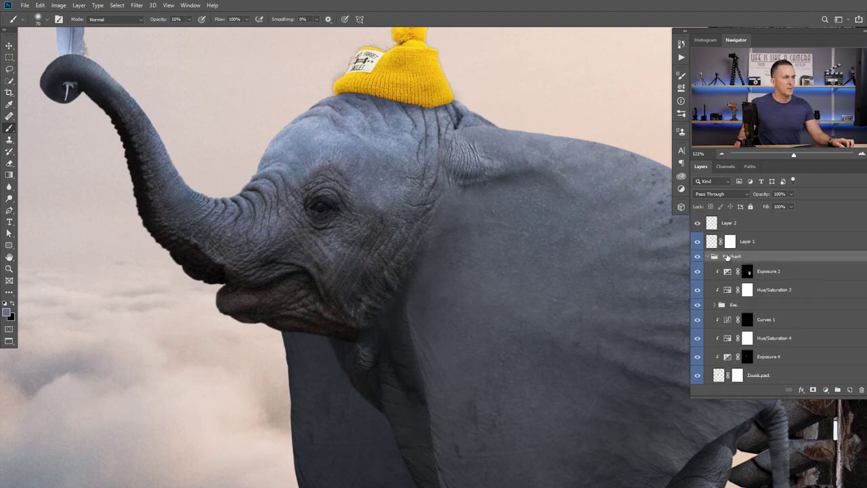
{"action": "left_click", "coordinate": [727, 271]}
{"action": "left_click", "coordinate": [850, 391]}
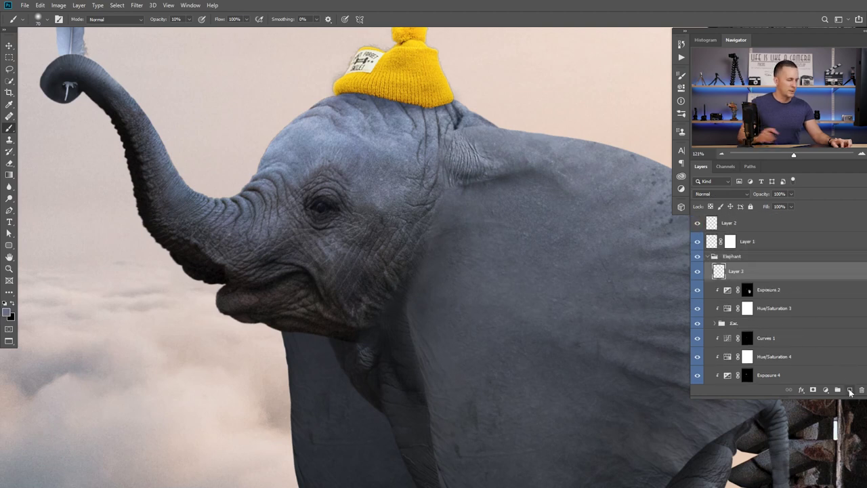
- Blend the seam between cheek and ear with the Healing Brush at up to 80 px, sampling cheek skin, and set the layer's opacity to 46%
{"action": "key", "text": "s"}
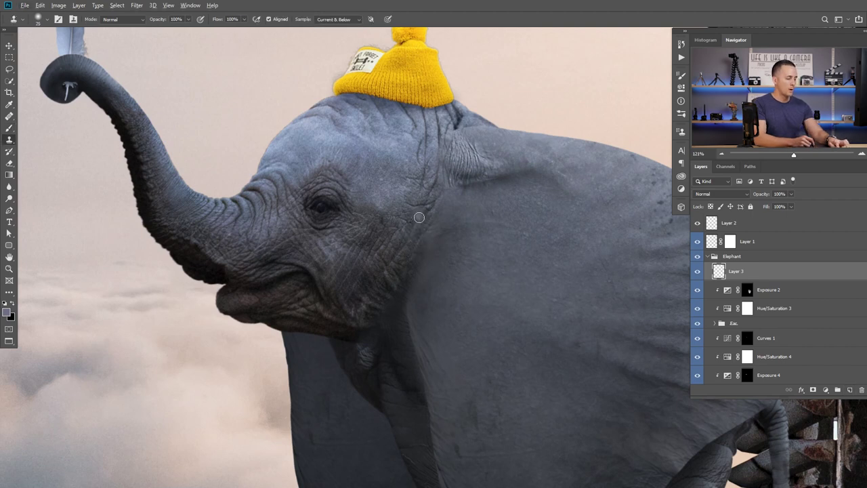
{"action": "key", "text": "j"}
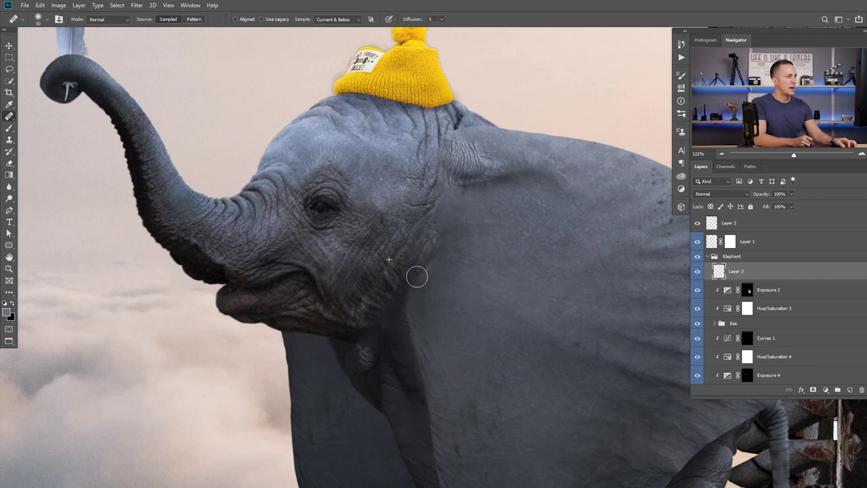
{"action": "left_click_drag", "start_coordinate": [425, 331], "coordinate": [416, 280]}
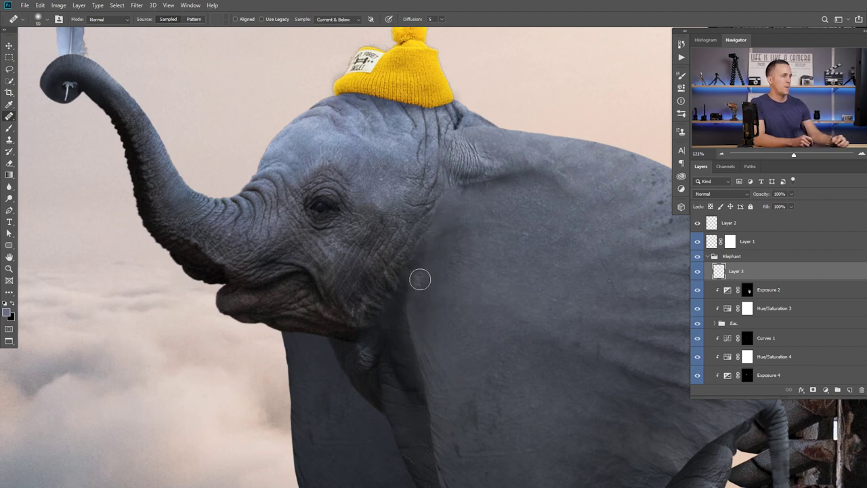
{"action": "key", "text": "]"}
{"action": "key", "text": "]"}
{"action": "key", "text": "]"}
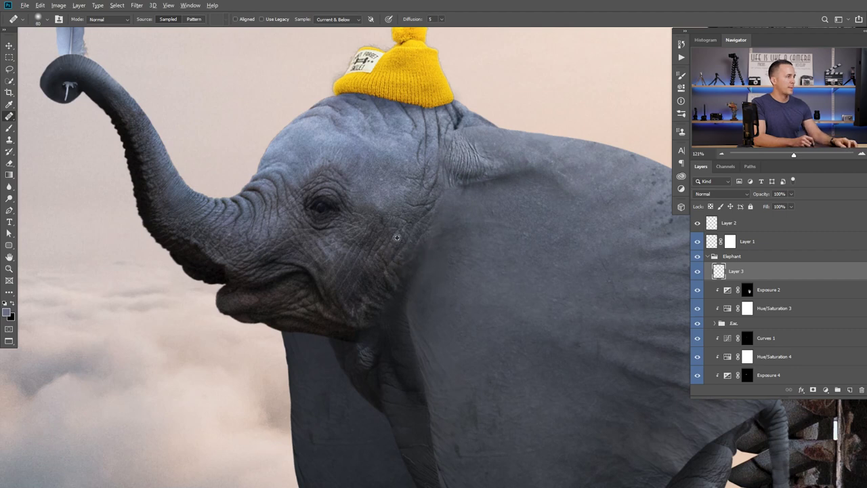
{"action": "left_click", "coordinate": [415, 209], "text": "alt"}
{"action": "mouse_move", "coordinate": [437, 223]}
{"action": "left_mouse_down"}
{"action": "mouse_move", "coordinate": [411, 292]}
{"action": "mouse_move", "coordinate": [424, 286]}
{"action": "mouse_move", "coordinate": [442, 208]}
{"action": "mouse_move", "coordinate": [431, 287]}
{"action": "left_mouse_up"}
{"action": "left_click_drag", "start_coordinate": [767, 194], "coordinate": [753, 197]}
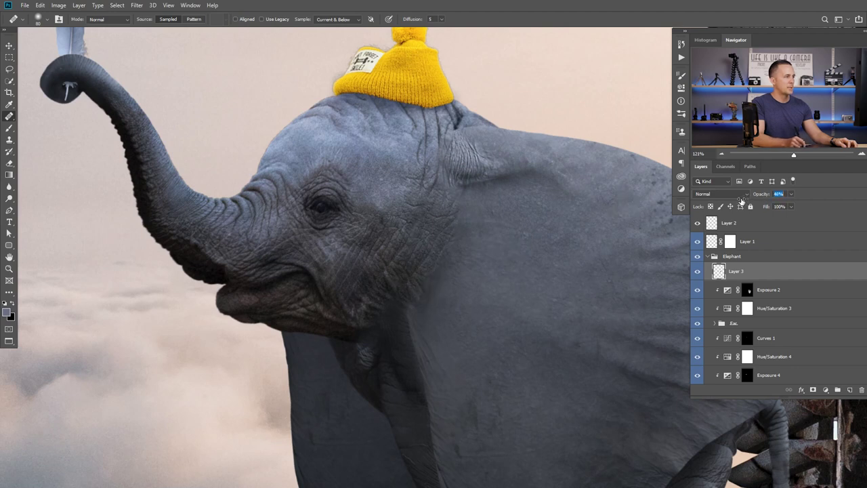
- Add a darkening Curves adjustment above the healing layer, name it B, and invert its mask to black
{"action": "left_click_drag", "start_coordinate": [484, 278], "coordinate": [458, 312]}
{"action": "scroll", "coordinate": [457, 312], "scroll_direction": "down", "scroll_amount": 2}
{"action": "left_click", "coordinate": [825, 389]}
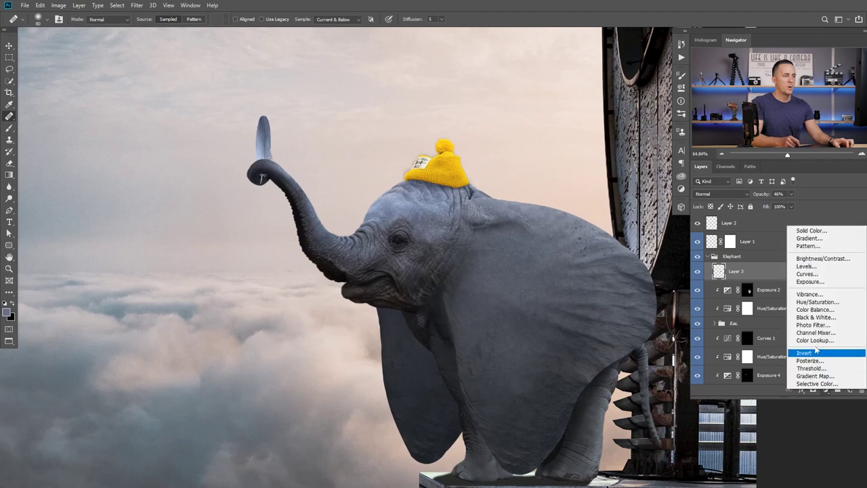
{"action": "left_click", "coordinate": [817, 275]}
{"action": "left_click_drag", "start_coordinate": [611, 175], "coordinate": [620, 182]}
{"action": "key", "text": "shift+Right"}
{"action": "key", "text": "shift+Down"}
{"action": "key", "text": "ctrl+i"}
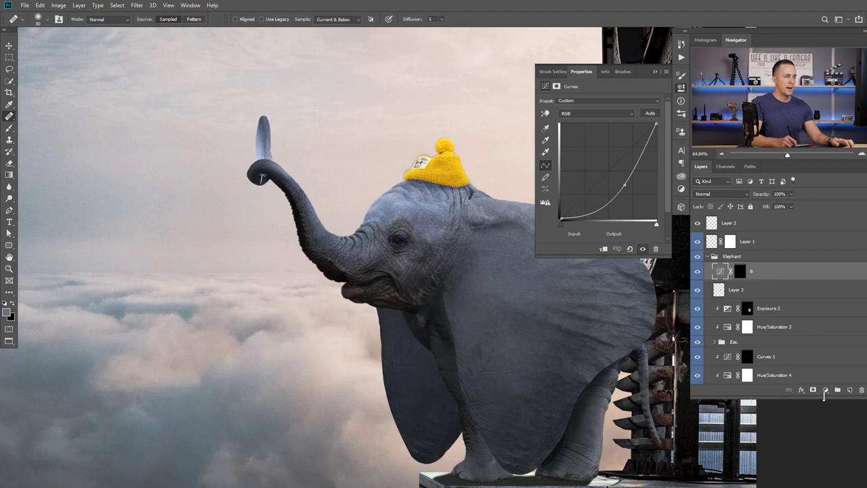
- Duplicate the B curves layer, bend its curve upward to input 81, output 179 for brightening, and rename it D
{"action": "key", "text": "ctrl+j"}
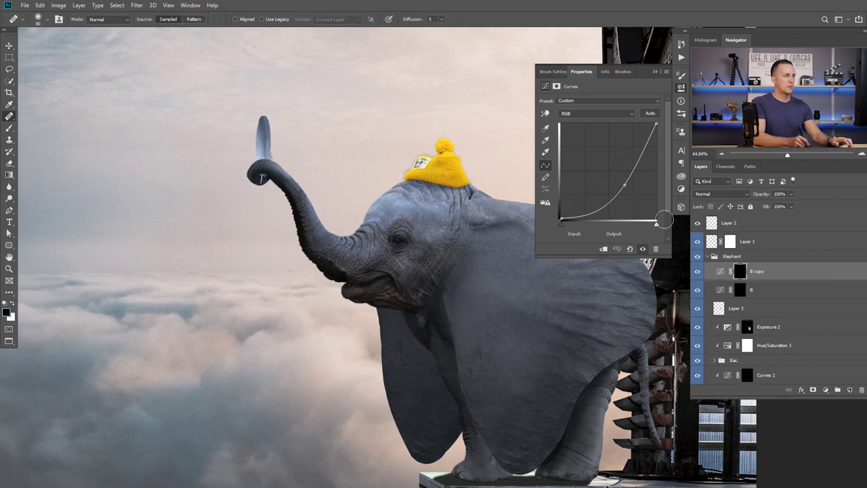
{"action": "left_click_drag", "start_coordinate": [625, 184], "coordinate": [595, 153]}
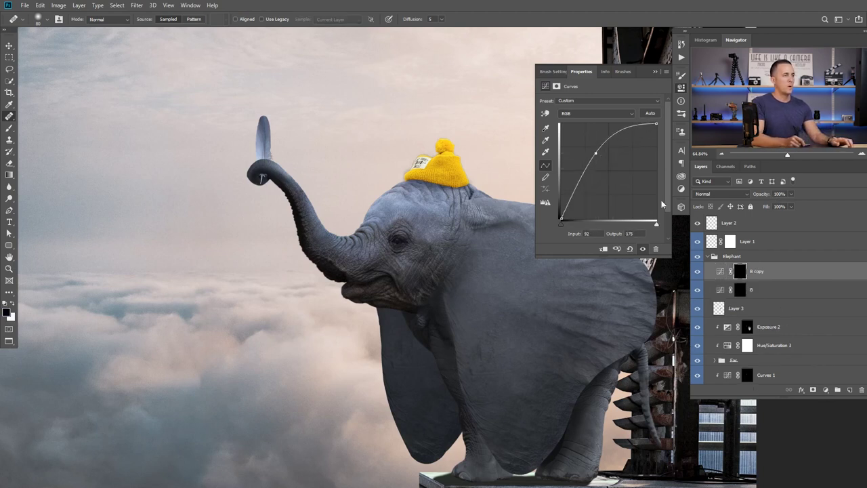
{"action": "double_click", "coordinate": [756, 270]}
{"action": "key", "text": "Return"}
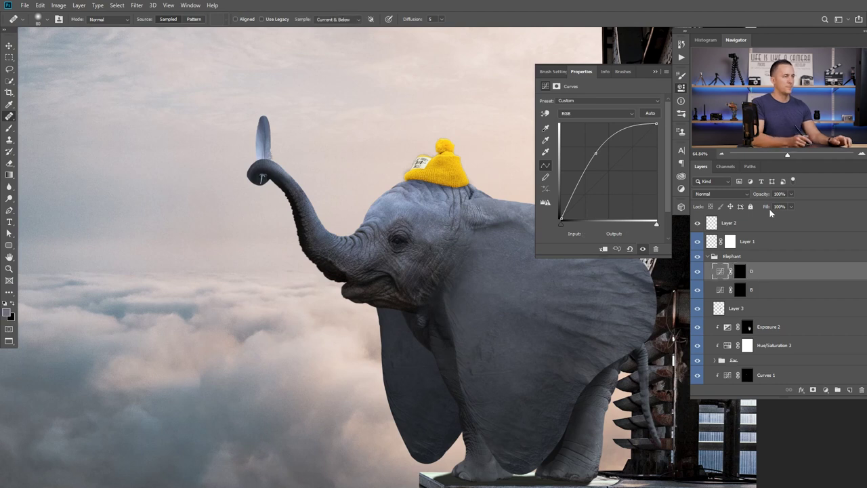
{"action": "left_click_drag", "start_coordinate": [500, 209], "coordinate": [451, 190]}
{"action": "left_click_drag", "start_coordinate": [597, 151], "coordinate": [592, 150]}
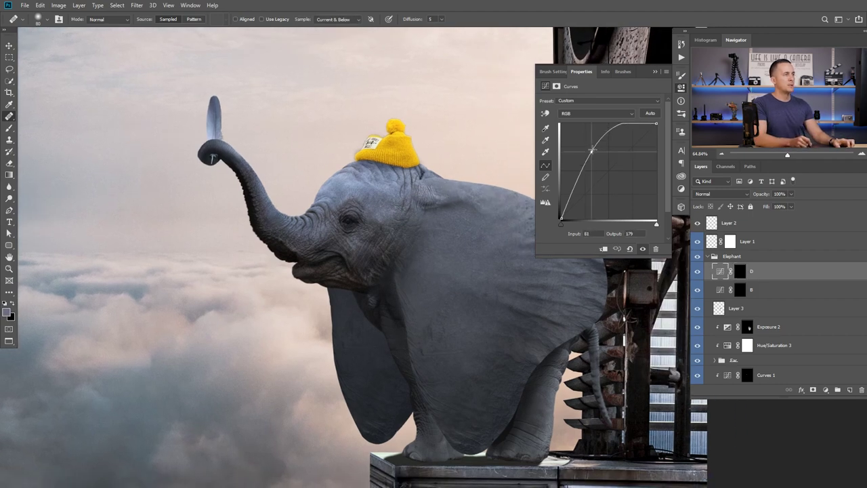
{"action": "left_click", "coordinate": [656, 72]}
- Darken the folds of the elephant's ear on B's mask with a soft white brush at 5% opacity, sized 15 to 60 px
{"action": "left_click", "coordinate": [740, 290]}
{"action": "scroll", "coordinate": [399, 234], "scroll_direction": "up", "scroll_amount": 2}
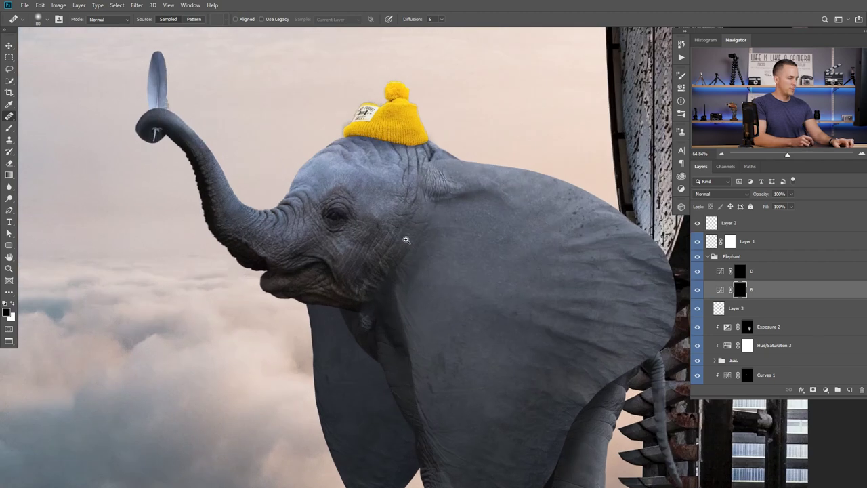
{"action": "key", "text": "b"}
{"action": "key", "text": "bracketleft"}
{"action": "key", "text": "bracketleft"}
{"action": "key", "text": "bracketleft"}
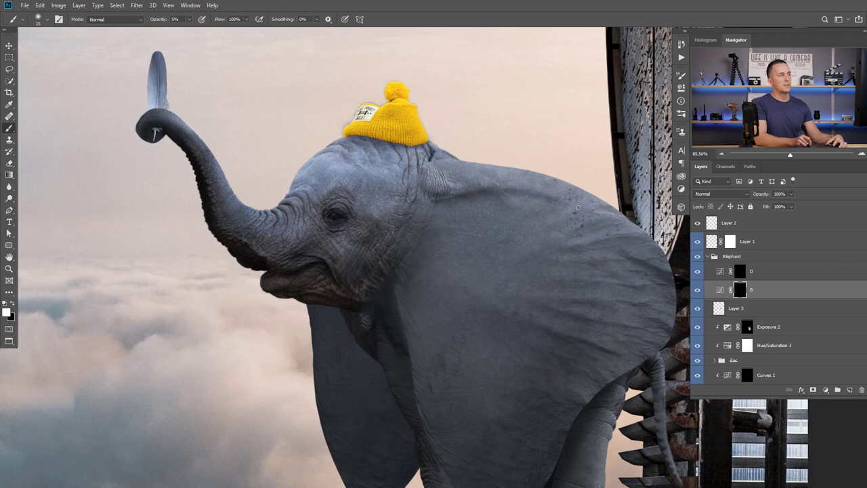
{"action": "key", "text": "bracketright"}
{"action": "key", "text": "bracketright"}
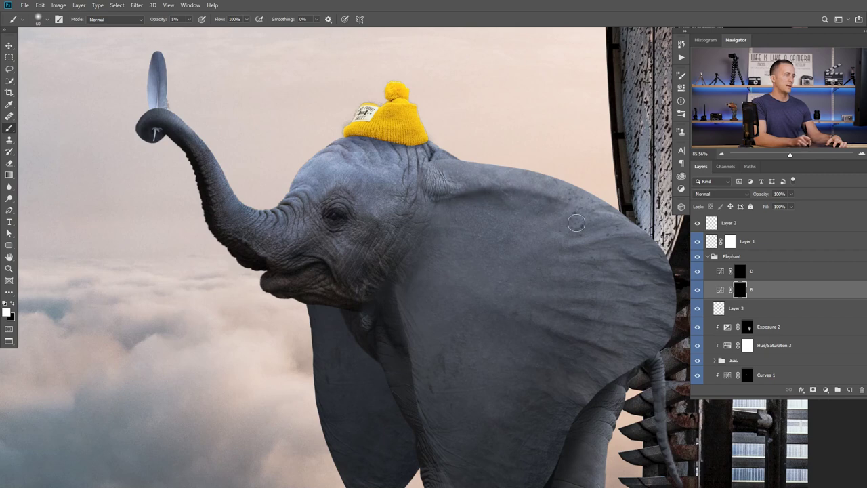
{"action": "left_click_drag", "start_coordinate": [501, 222], "coordinate": [478, 233]}
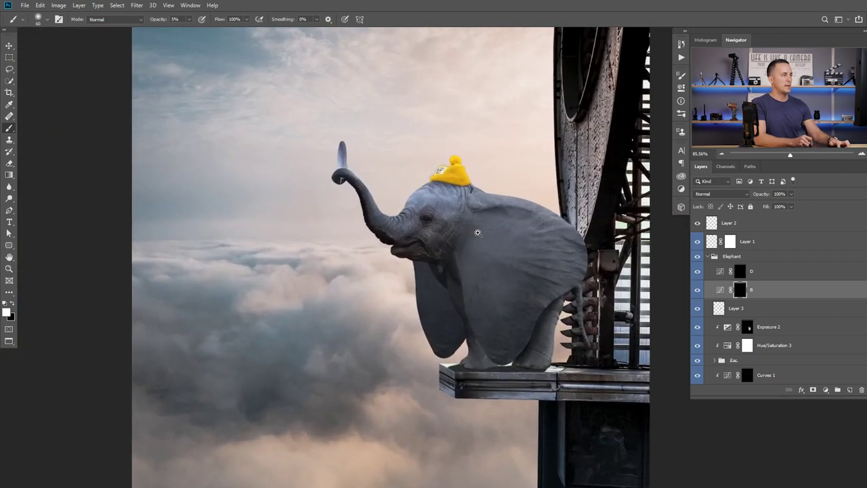
- Deepen the broad shading of the elephant's ear on B's mask with a soft brush at 5% opacity, sized 50 to 175 px
{"action": "scroll", "coordinate": [487, 227], "scroll_direction": "up", "scroll_amount": 3}
{"action": "key", "text": "bracketright"}
{"action": "key", "text": "bracketright"}
{"action": "key", "text": "bracketright"}
{"action": "key", "text": "bracketright"}
{"action": "key", "text": "bracketright"}
{"action": "key", "text": "bracketright"}
{"action": "key", "text": "bracketright"}
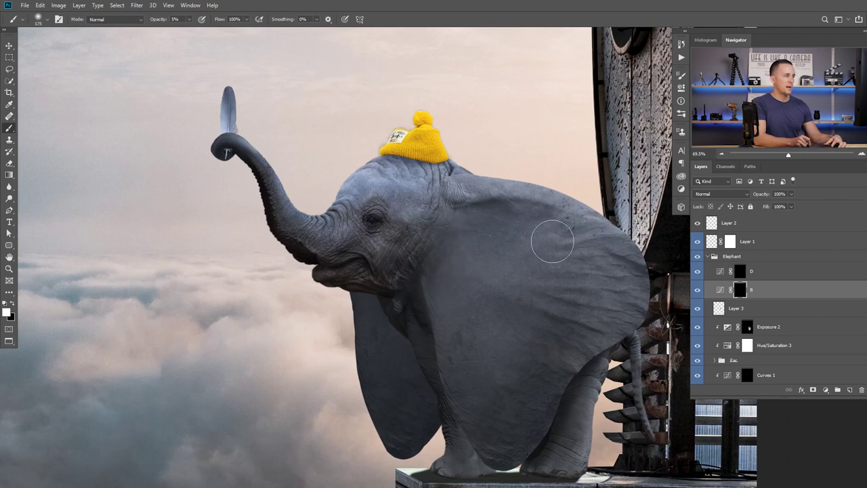
{"action": "key", "text": "bracketleft"}
{"action": "key", "text": "bracketleft"}
{"action": "key", "text": "bracketleft"}
{"action": "key", "text": "bracketleft"}
{"action": "key", "text": "bracketleft"}
{"action": "key", "text": "bracketleft"}
{"action": "key", "text": "bracketleft"}
{"action": "key", "text": "bracketleft"}
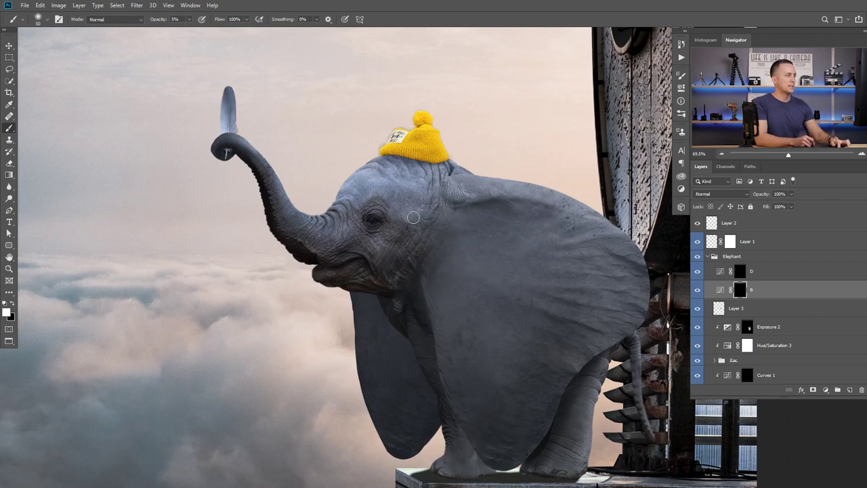
- Darken the fine creases where the ear meets the head on B's mask with the brush reduced to 10 px
{"action": "scroll", "coordinate": [413, 217], "scroll_direction": "up", "scroll_amount": 2}
{"action": "key", "text": "bracketleft"}
{"action": "key", "text": "bracketleft"}
{"action": "key", "text": "bracketleft"}
{"action": "key", "text": "bracketleft"}
{"action": "key", "text": "bracketleft"}
{"action": "key", "text": "bracketleft"}
{"action": "key", "text": "bracketleft"}
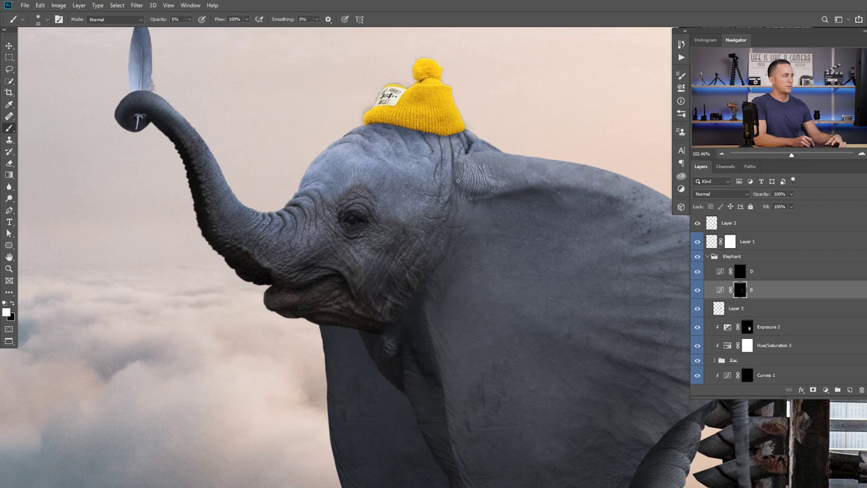
- Brighten the elephant's cheek and the trunk's upper edge on D's mask with a soft 100 px brush at 5% opacity
{"action": "key", "text": "alt+bracketright"}
{"action": "key", "text": "x"}
{"action": "key", "text": "bracketright"}
{"action": "key", "text": "bracketright"}
{"action": "key", "text": "bracketright"}
{"action": "key", "text": "bracketright"}
{"action": "key", "text": "bracketright"}
{"action": "key", "text": "bracketright"}
{"action": "key", "text": "bracketright"}
{"action": "key", "text": "bracketright"}
{"action": "key", "text": "bracketright"}
{"action": "key", "text": "bracketright"}
{"action": "key", "text": "bracketright"}
{"action": "key", "text": "bracketright"}
{"action": "key", "text": "bracketright"}
{"action": "key", "text": "bracketright"}
{"action": "key", "text": "bracketright"}
{"action": "left_click_drag", "start_coordinate": [422, 260], "coordinate": [399, 269]}
{"action": "scroll", "coordinate": [461, 186], "scroll_direction": "down", "scroll_amount": 2}
{"action": "left_click_drag", "start_coordinate": [267, 159], "coordinate": [342, 196]}
- Set the Elephant group's blend mode to Normal so its curves affect only the elephant
{"action": "left_click", "coordinate": [731, 256]}
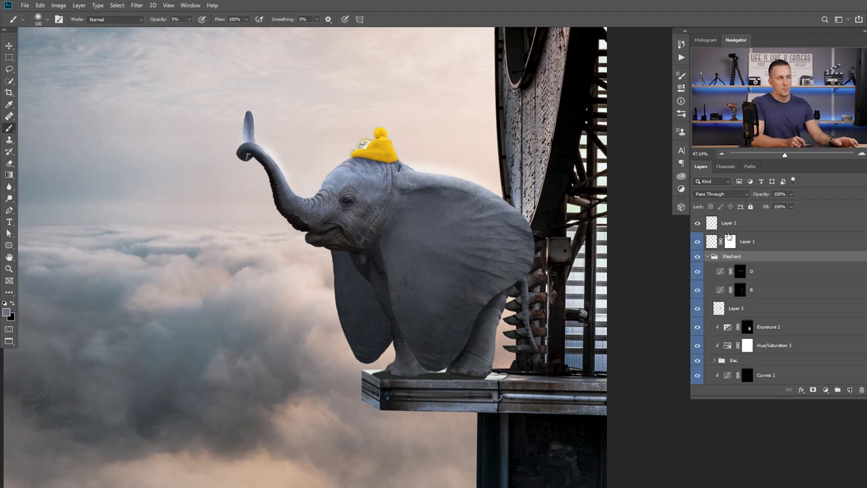
{"action": "left_click", "coordinate": [720, 195]}
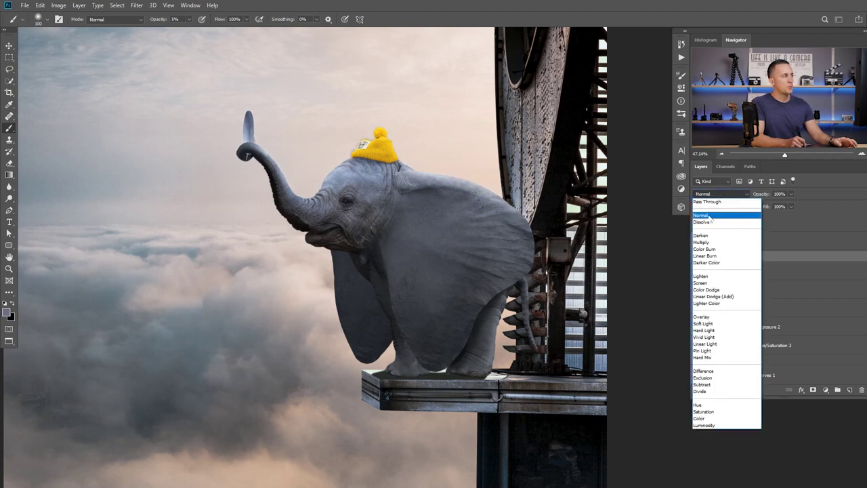
{"action": "left_click", "coordinate": [710, 217]}
- Brighten the upper edge of the trunk on D's mask with the 100 px brush
{"action": "left_click", "coordinate": [741, 272]}
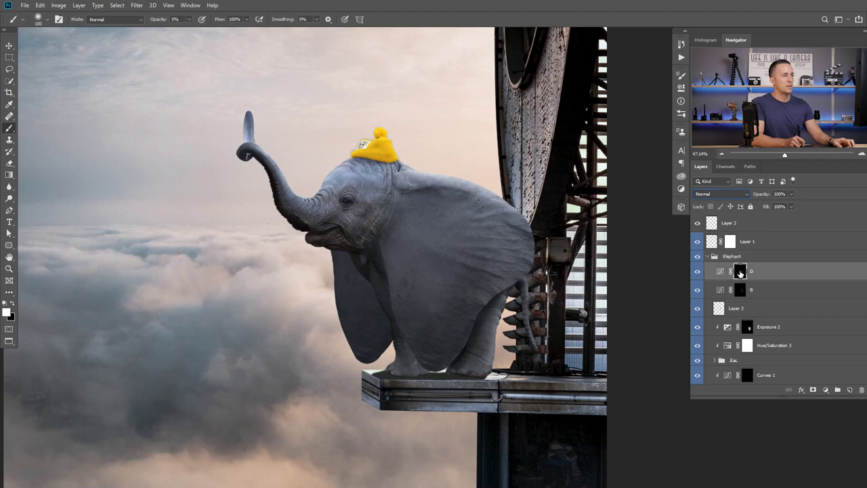
{"action": "left_click", "coordinate": [741, 290]}
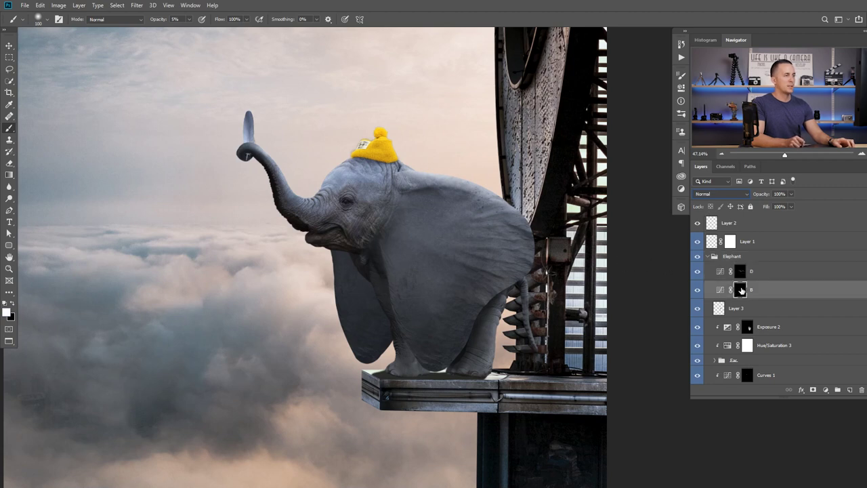
{"action": "left_click", "coordinate": [742, 272]}
{"action": "left_click_drag", "start_coordinate": [268, 146], "coordinate": [311, 170]}
- Temporarily switch the Elephant group's blend mode to Pass Through to compare the trunk's edge, and undo the switch
{"action": "left_click", "coordinate": [727, 195]}
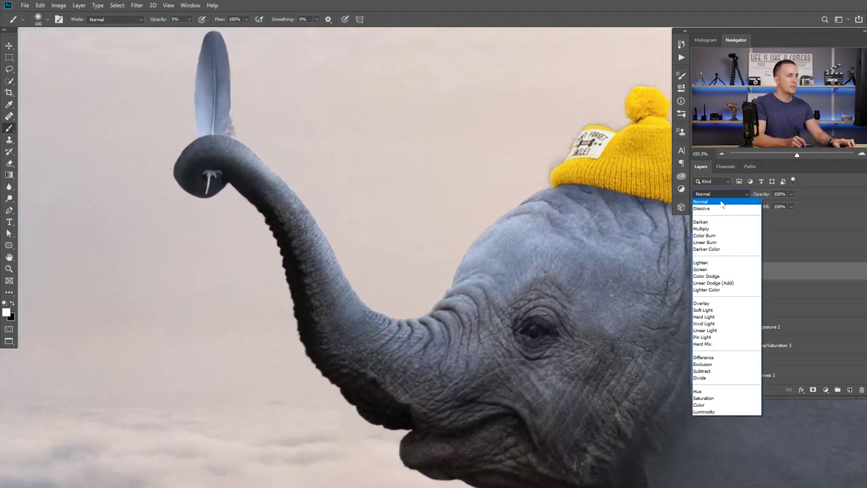
{"action": "left_click", "coordinate": [719, 194]}
{"action": "left_click", "coordinate": [720, 257]}
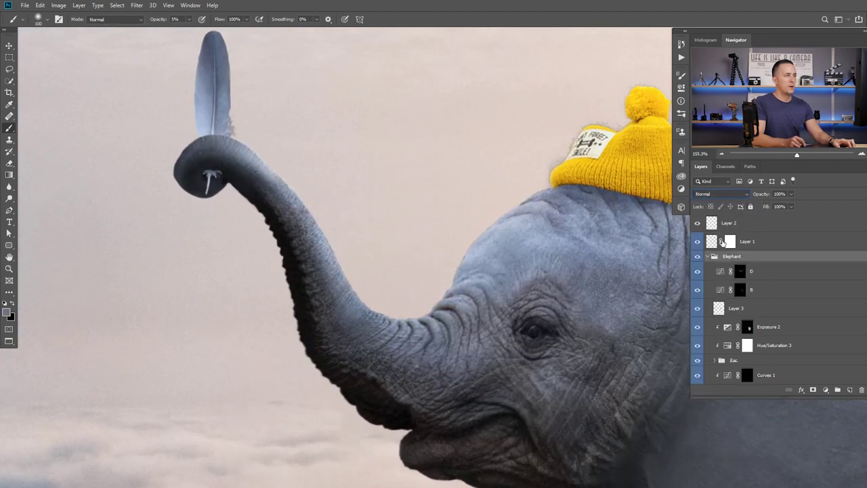
{"action": "left_click", "coordinate": [729, 197]}
{"action": "left_click", "coordinate": [721, 205]}
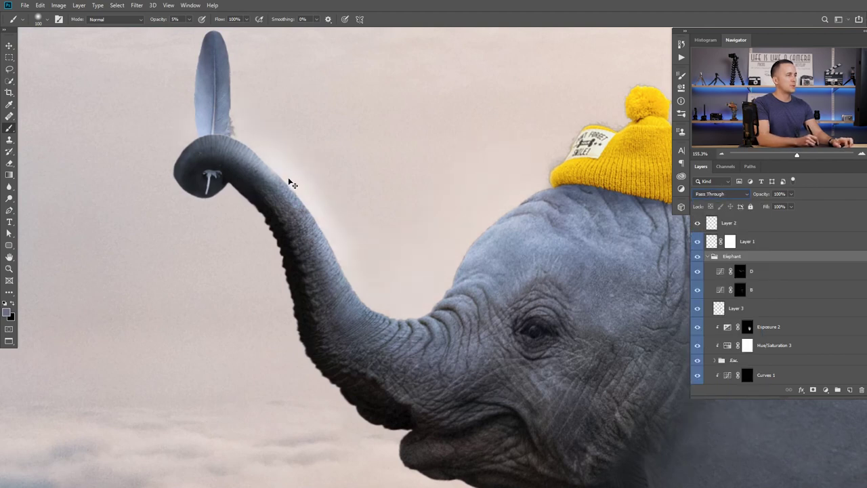
{"action": "key", "text": "ctrl+z"}
- Brighten the ridges on the rear part of the ear on D's mask with a soft brush sized to 125 px
{"action": "left_click", "coordinate": [730, 272]}
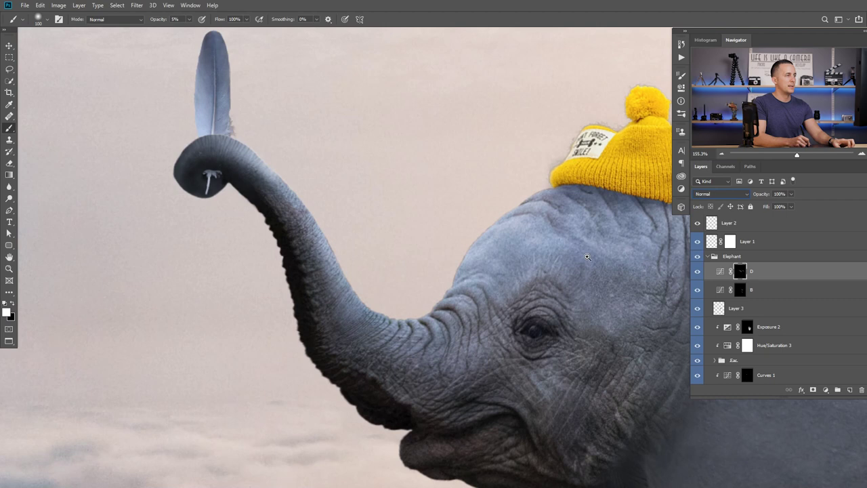
{"action": "key", "text": "ctrl+0"}
{"action": "scroll", "coordinate": [474, 249], "scroll_direction": "up", "scroll_amount": 3}
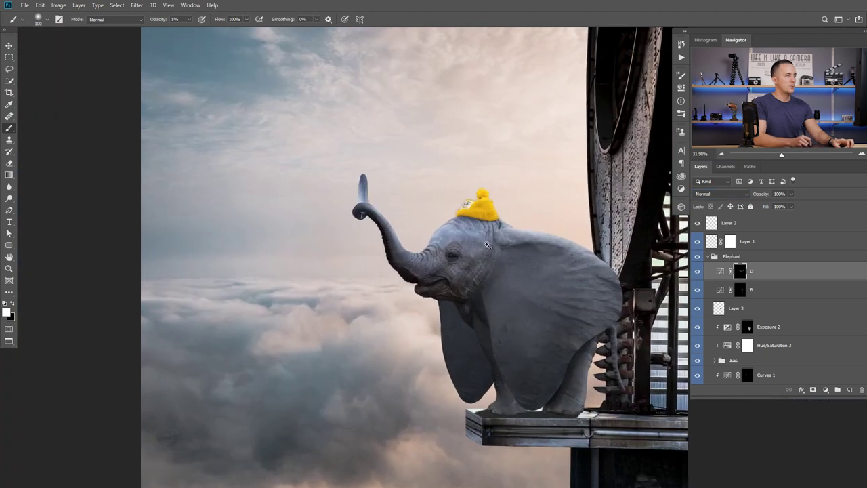
{"action": "left_click_drag", "start_coordinate": [514, 254], "coordinate": [480, 224]}
{"action": "scroll", "coordinate": [480, 224], "scroll_direction": "up", "scroll_amount": 3}
{"action": "left_click_drag", "start_coordinate": [531, 241], "coordinate": [494, 237]}
{"action": "left_click", "coordinate": [741, 275]}
{"action": "key", "text": "bracketleft"}
{"action": "key", "text": "bracketleft"}
{"action": "key", "text": "bracketleft"}
{"action": "key", "text": "bracketleft"}
{"action": "key", "text": "bracketleft"}
{"action": "key", "text": "bracketleft"}
{"action": "key", "text": "bracketleft"}
{"action": "key", "text": "bracketright"}
{"action": "key", "text": "bracketright"}
{"action": "key", "text": "bracketright"}
{"action": "key", "text": "bracketright"}
{"action": "key", "text": "bracketright"}
{"action": "key", "text": "bracketright"}
{"action": "left_click_drag", "start_coordinate": [567, 234], "coordinate": [567, 271]}
- Darken the area behind the throat and along the ear's front on B's mask, reducing the brush to 60 px
{"action": "key", "text": "alt+bracketleft"}
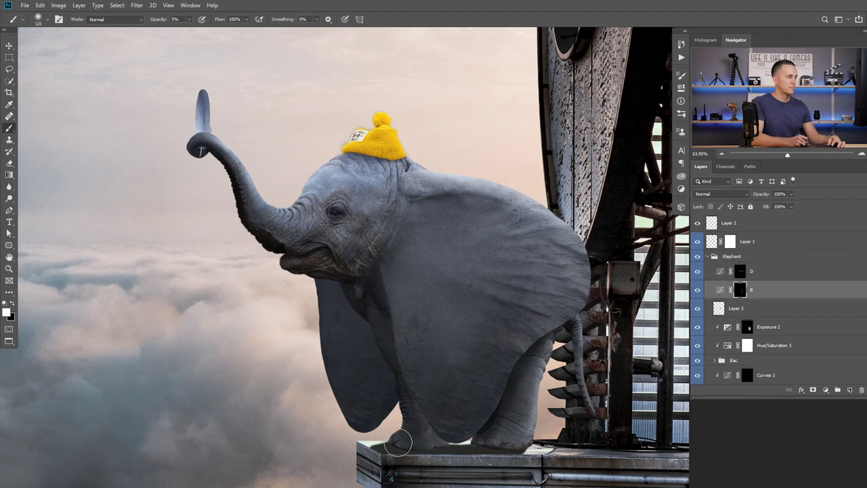
{"action": "left_click_drag", "start_coordinate": [402, 275], "coordinate": [389, 326]}
{"action": "key", "text": "bracketleft"}
{"action": "key", "text": "bracketleft"}
{"action": "key", "text": "bracketleft"}
{"action": "key", "text": "bracketleft"}
{"action": "key", "text": "alt+bracketright"}
{"action": "key", "text": "alt+bracketleft"}
{"action": "key", "text": "bracketleft"}
- Brighten the elephant's head below the hat on D's mask with a 60 px brush at 10% opacity
{"action": "key", "text": "alt+bracketright"}
{"action": "key", "text": "1"}
{"action": "key", "text": "x"}
{"action": "scroll", "coordinate": [364, 280], "scroll_direction": "down", "scroll_amount": 2}
{"action": "key", "text": "x"}
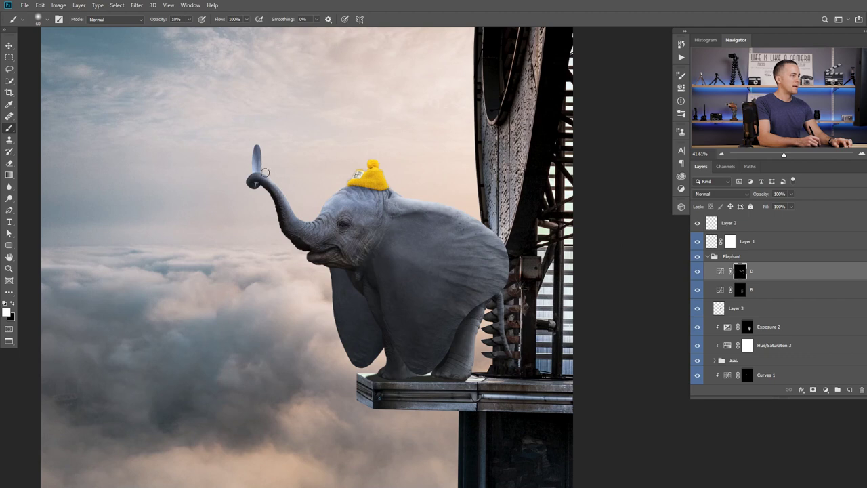
{"action": "mouse_move", "coordinate": [371, 205]}
{"action": "left_mouse_down"}
{"action": "mouse_move", "coordinate": [362, 226]}
{"action": "mouse_move", "coordinate": [376, 226]}
{"action": "left_mouse_up"}
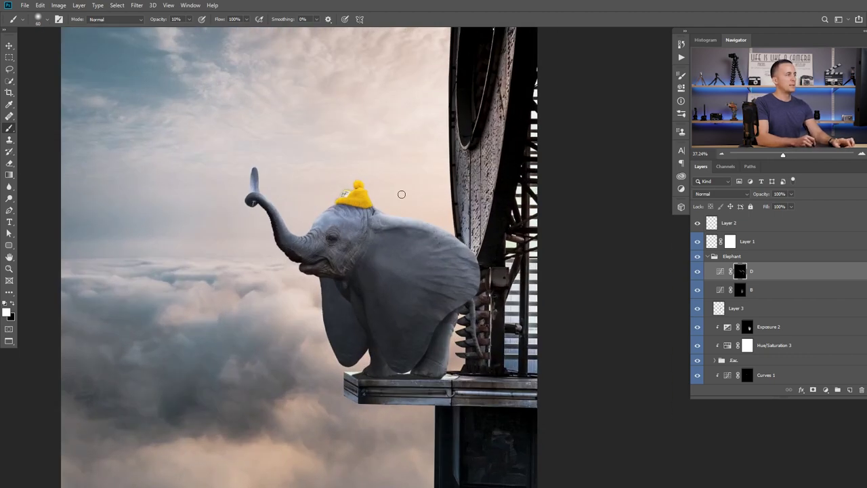
{"action": "left_click_drag", "start_coordinate": [411, 195], "coordinate": [370, 179]}
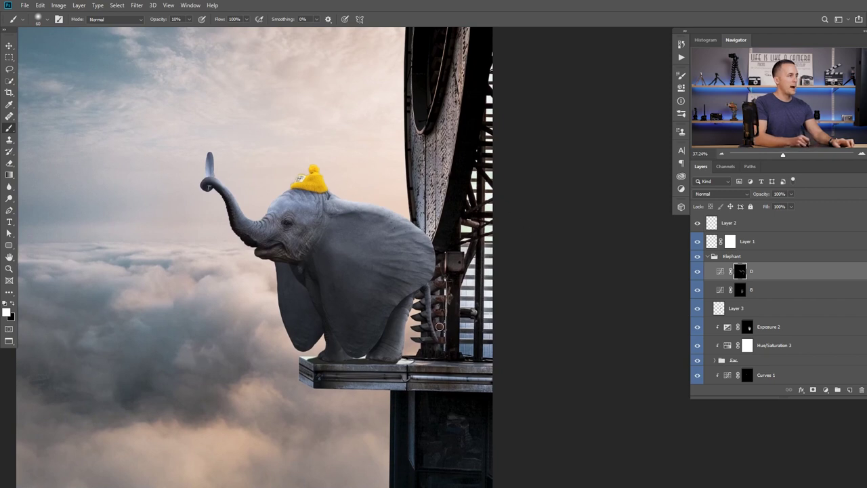
{"action": "scroll", "coordinate": [463, 310], "scroll_direction": "down", "scroll_amount": 5}
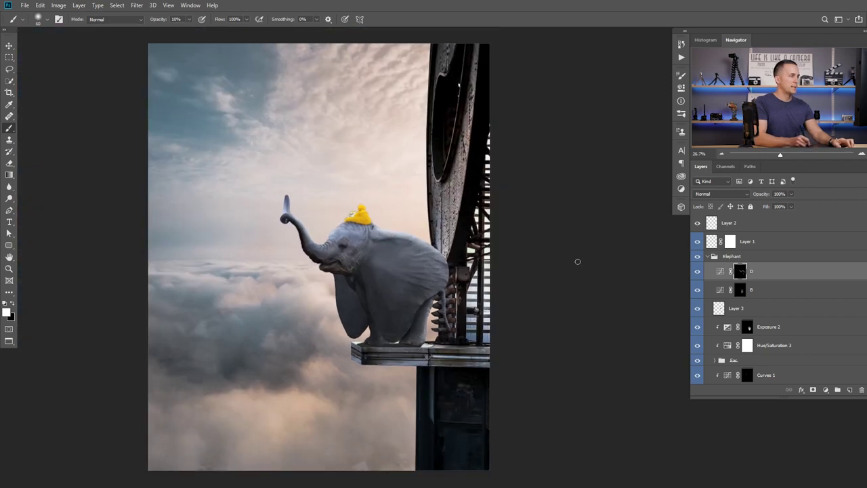
{"action": "scroll", "coordinate": [406, 241], "scroll_direction": "up", "scroll_amount": 3}
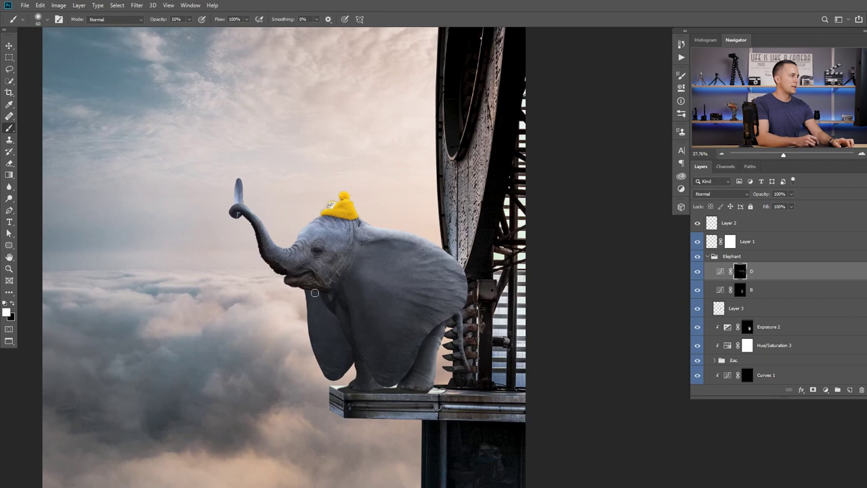
- Add a Brightness/Contrast adjustment at the top of the Elephant group with brightness 18
{"action": "left_click", "coordinate": [825, 390]}
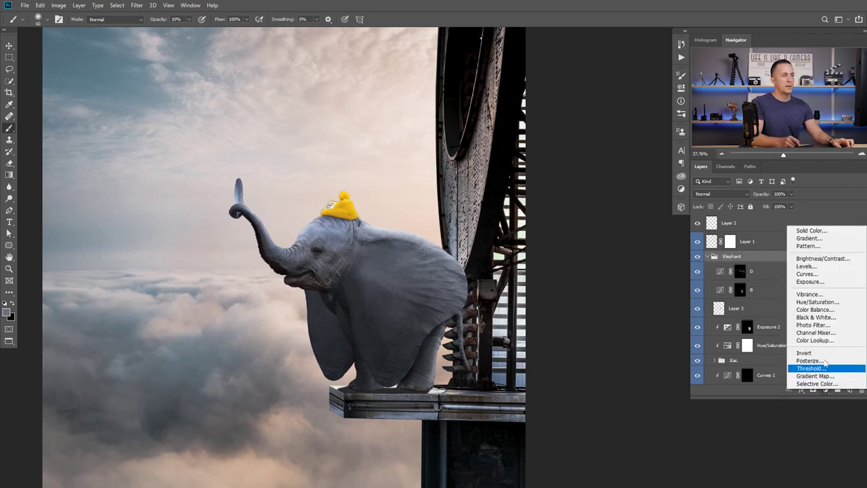
{"action": "left_click", "coordinate": [806, 258]}
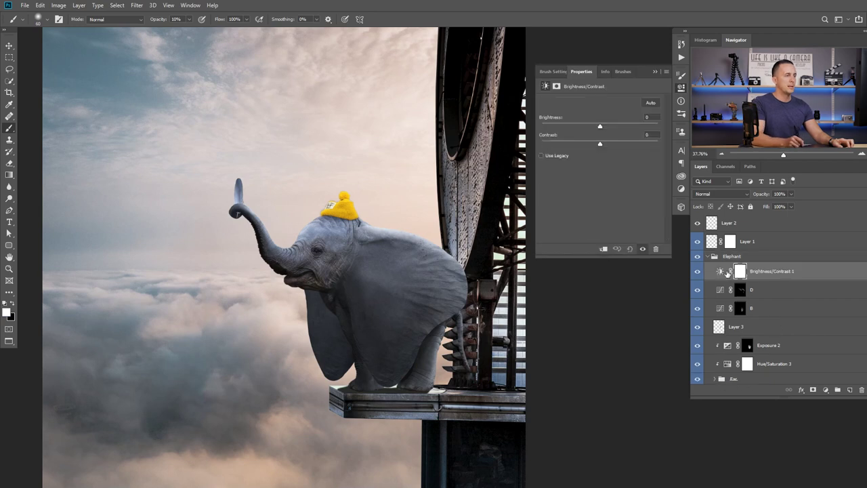
{"action": "left_click_drag", "start_coordinate": [601, 127], "coordinate": [609, 128]}
{"action": "scroll", "coordinate": [416, 259], "scroll_direction": "down", "scroll_amount": 6}
{"action": "scroll", "coordinate": [420, 258], "scroll_direction": "up", "scroll_amount": 4}
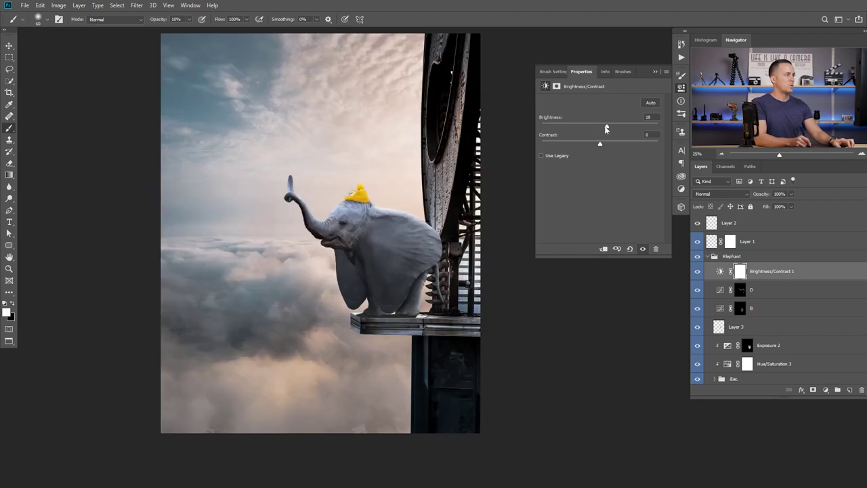
- Add a Brightness/Contrast adjustment directly above the Sky layer with brightness 20
{"action": "scroll", "coordinate": [843, 290], "scroll_direction": "down", "scroll_amount": 10}
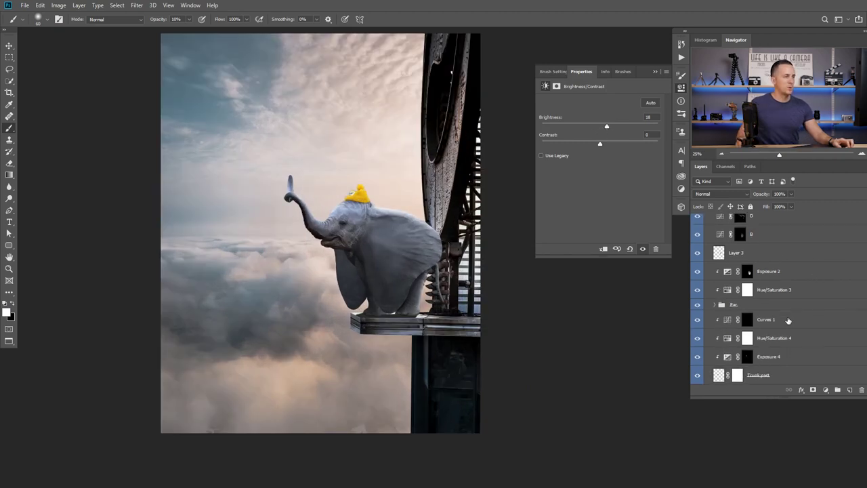
{"action": "left_click", "coordinate": [712, 337]}
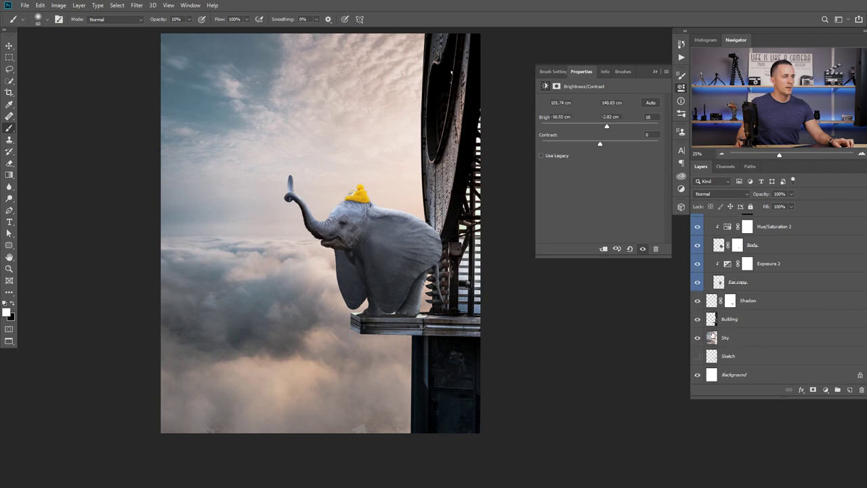
{"action": "left_click", "coordinate": [825, 390]}
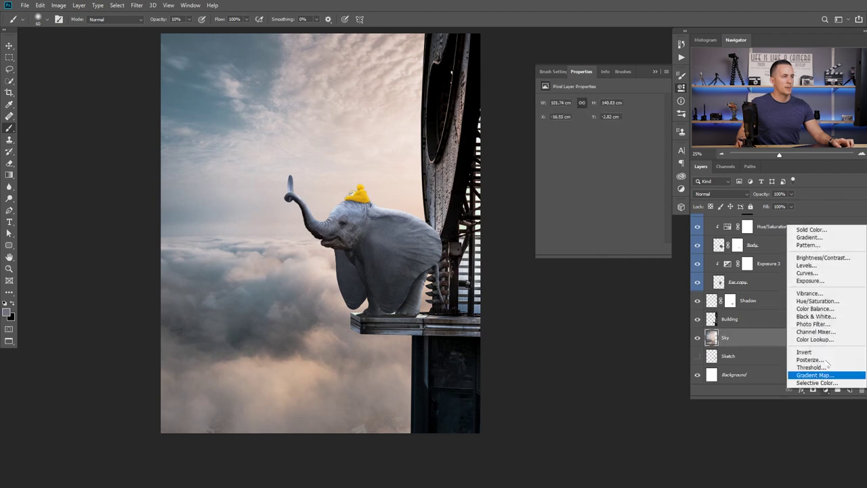
{"action": "left_click", "coordinate": [822, 258]}
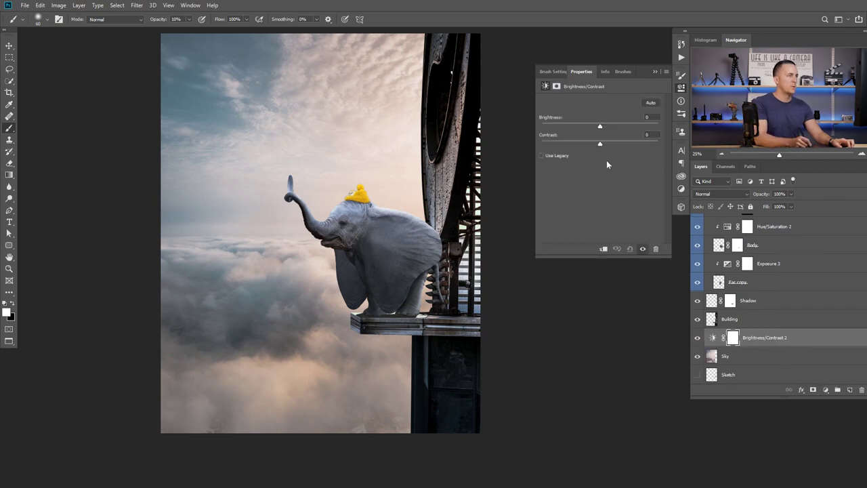
{"action": "left_click_drag", "start_coordinate": [601, 127], "coordinate": [607, 128]}
{"action": "scroll", "coordinate": [376, 231], "scroll_direction": "down", "scroll_amount": 5}
{"action": "scroll", "coordinate": [388, 250], "scroll_direction": "up", "scroll_amount": 3}
{"action": "mouse_move", "coordinate": [393, 248]}
{"action": "left_mouse_down"}
{"action": "mouse_move", "coordinate": [420, 257]}
{"action": "mouse_move", "coordinate": [410, 245]}
{"action": "mouse_move", "coordinate": [410, 258]}
{"action": "mouse_move", "coordinate": [408, 241]}
{"action": "left_mouse_up"}
{"action": "scroll", "coordinate": [421, 251], "scroll_direction": "up", "scroll_amount": 3}
{"action": "scroll", "coordinate": [418, 265], "scroll_direction": "down", "scroll_amount": 2}
{"action": "scroll", "coordinate": [414, 268], "scroll_direction": "up", "scroll_amount": 4}
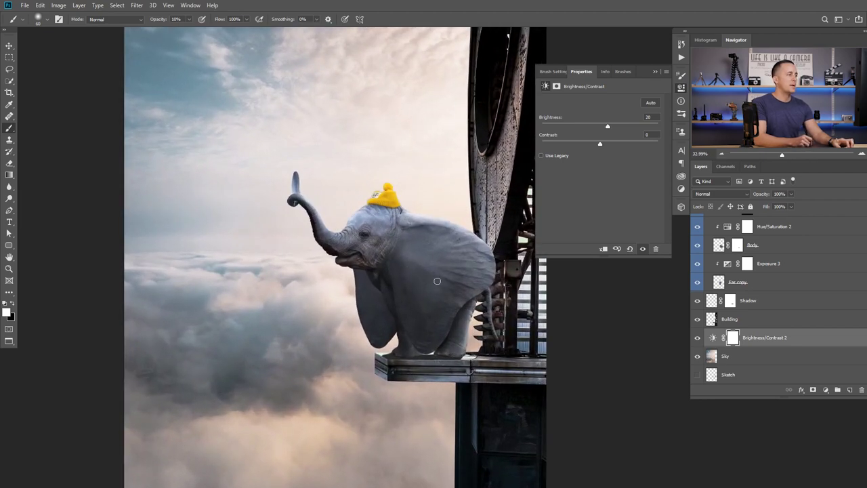
{"action": "scroll", "coordinate": [420, 251], "scroll_direction": "up", "scroll_amount": 1}
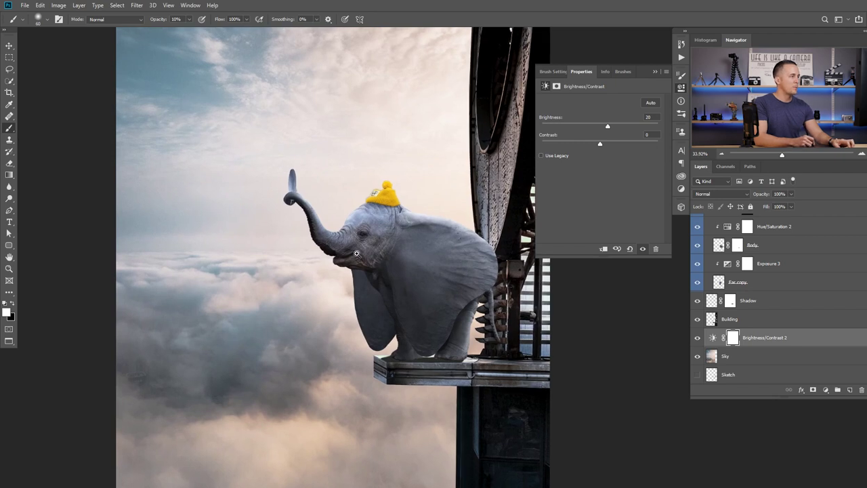
{"action": "scroll", "coordinate": [357, 253], "scroll_direction": "down", "scroll_amount": 2}
{"action": "left_click", "coordinate": [654, 72]}
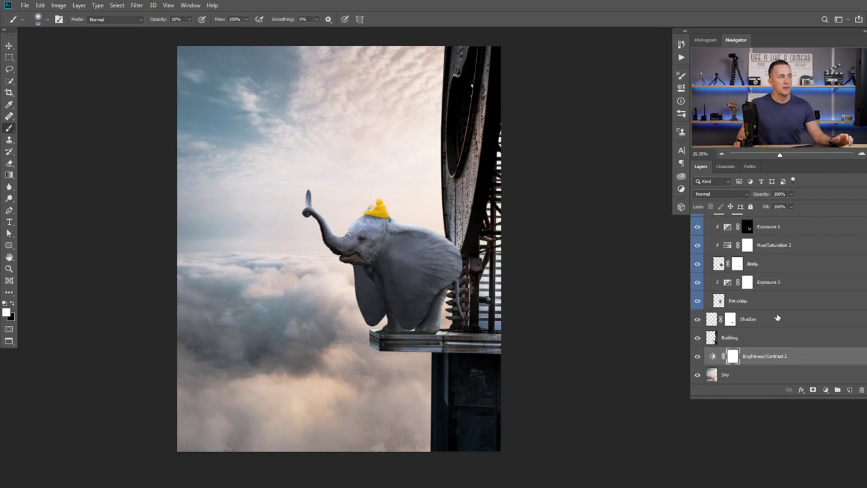
- Stamp all visible layers into a new merged layer above the Hat layer
{"action": "scroll", "coordinate": [777, 318], "scroll_direction": "up", "scroll_amount": 10}
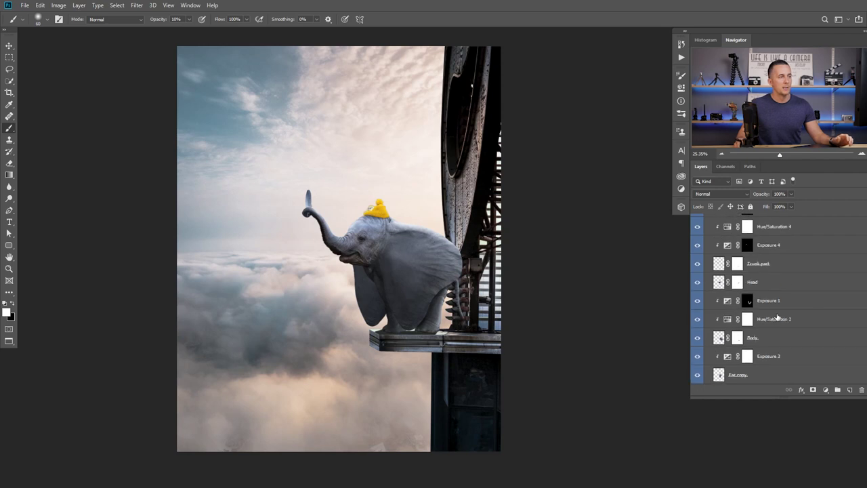
{"action": "left_click", "coordinate": [711, 223]}
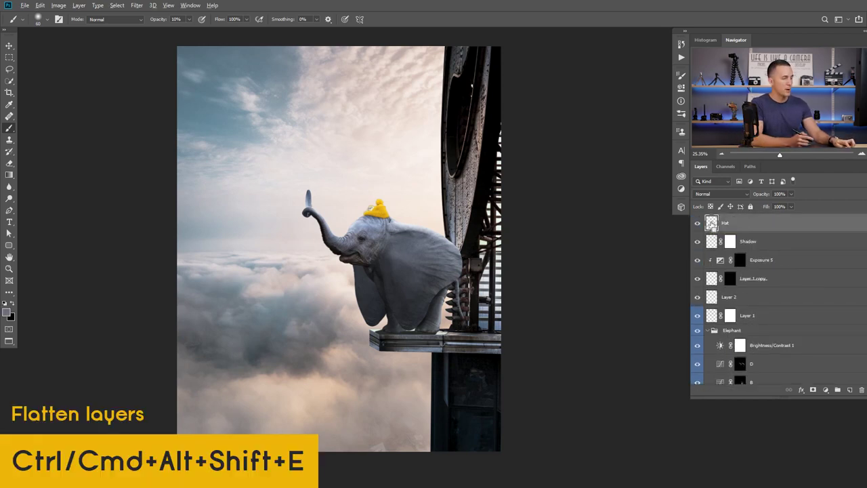
{"action": "key", "text": "ctrl+alt+shift+e"}
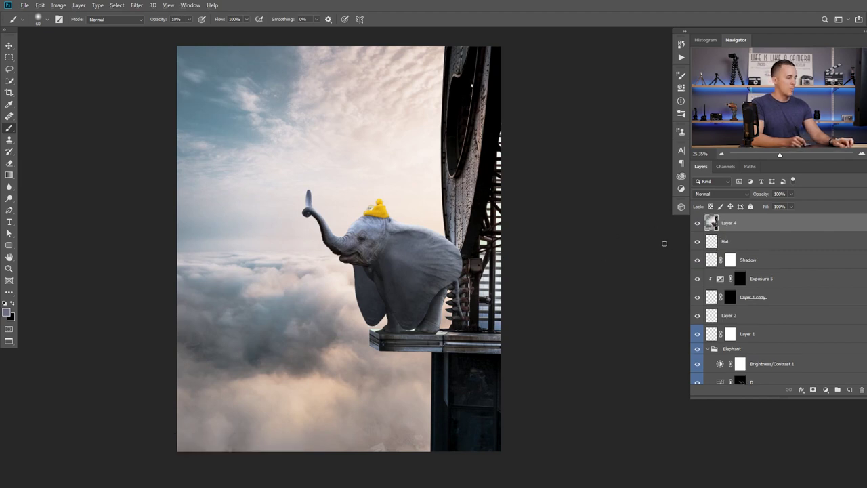
- Open the merged layer in the Camera Raw filter and set Contrast to +11, Clarity to +7 and Shadows to +32
{"action": "left_click", "coordinate": [139, 6]}
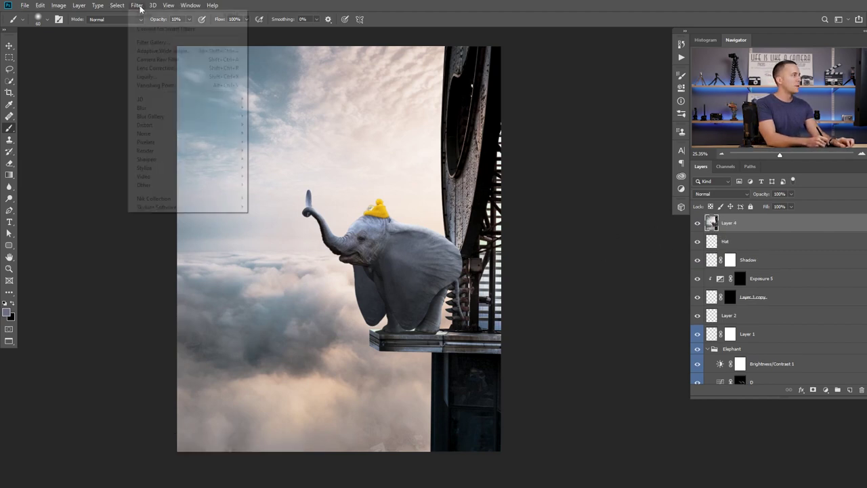
{"action": "left_click", "coordinate": [163, 61]}
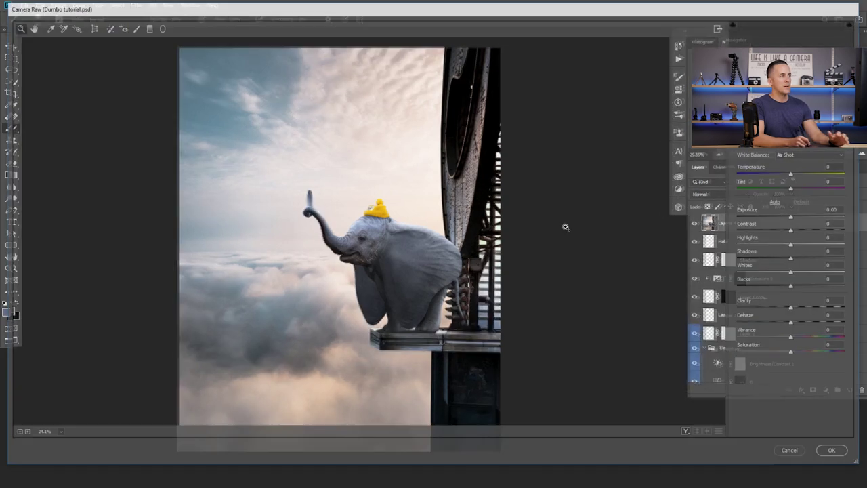
{"action": "left_click_drag", "start_coordinate": [798, 232], "coordinate": [800, 232]}
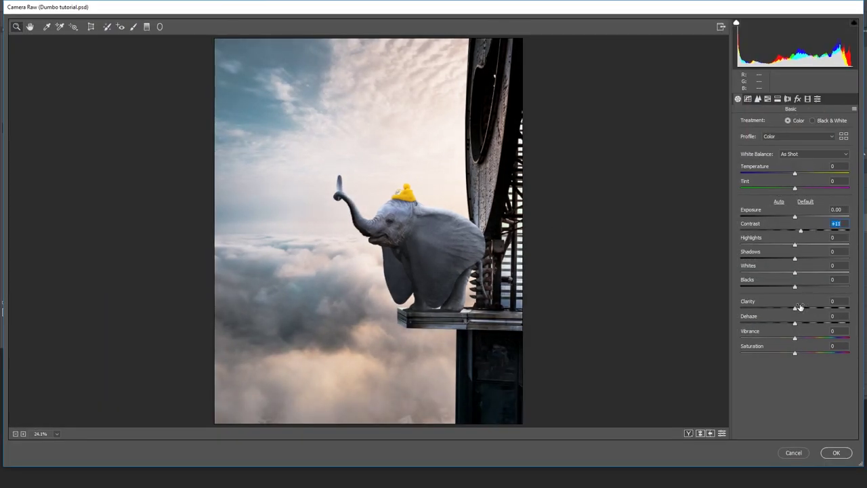
{"action": "left_click_drag", "start_coordinate": [808, 309], "coordinate": [799, 309]}
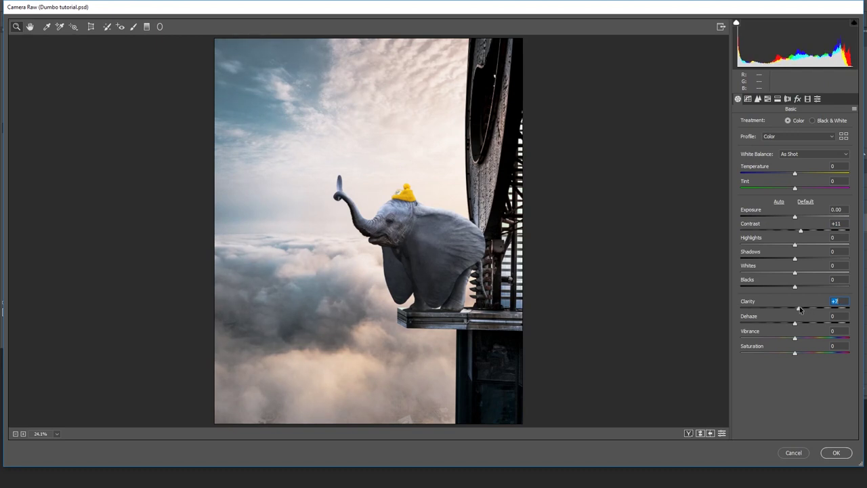
{"action": "left_click_drag", "start_coordinate": [796, 263], "coordinate": [811, 259]}
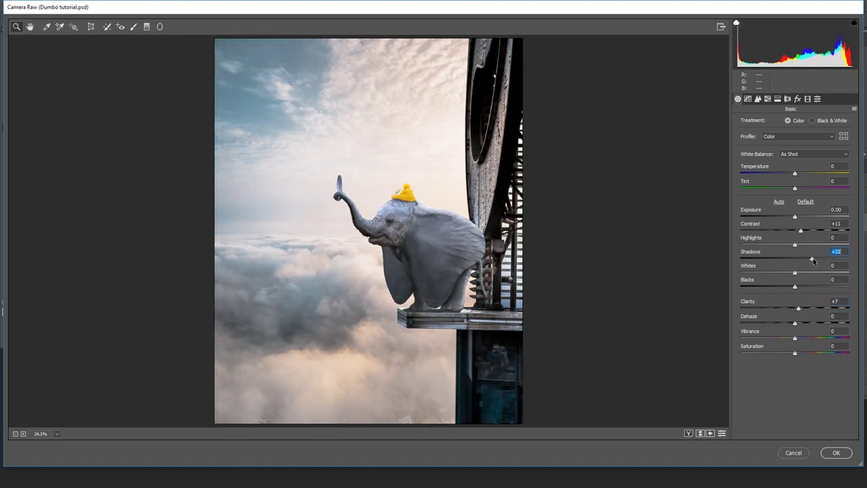
- Tint the shadows with Split Toning at hue 218 and saturation 8
{"action": "left_click", "coordinate": [778, 99]}
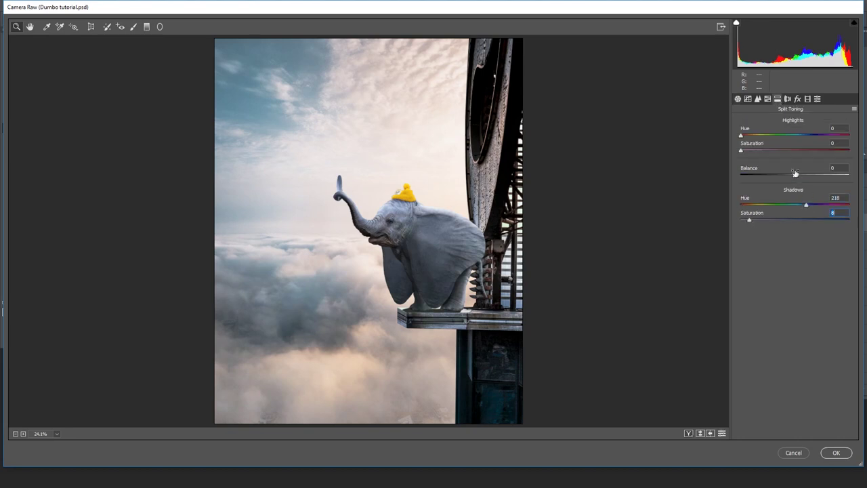
- Sharpen the image with Amount 90, Radius 0.6, Detail 22 and Masking 73
{"action": "left_click", "coordinate": [757, 98]}
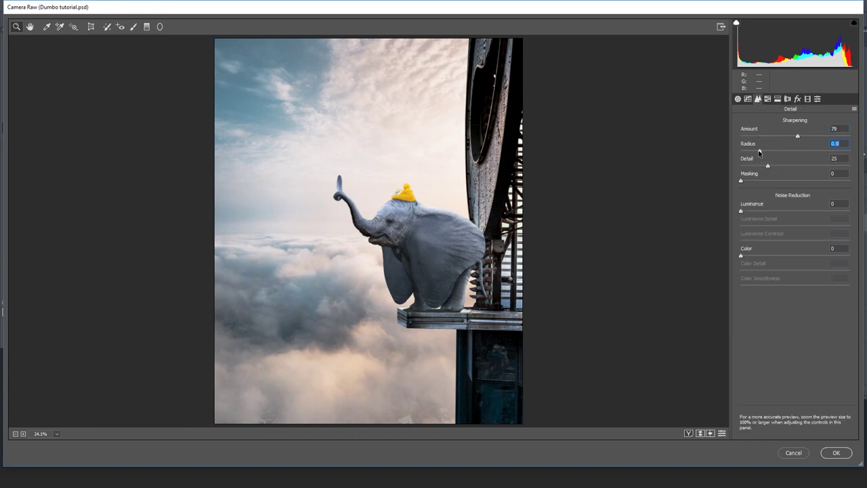
{"action": "left_click_drag", "start_coordinate": [743, 181], "coordinate": [821, 182]}
{"action": "left_click_drag", "start_coordinate": [753, 150], "coordinate": [756, 152]}
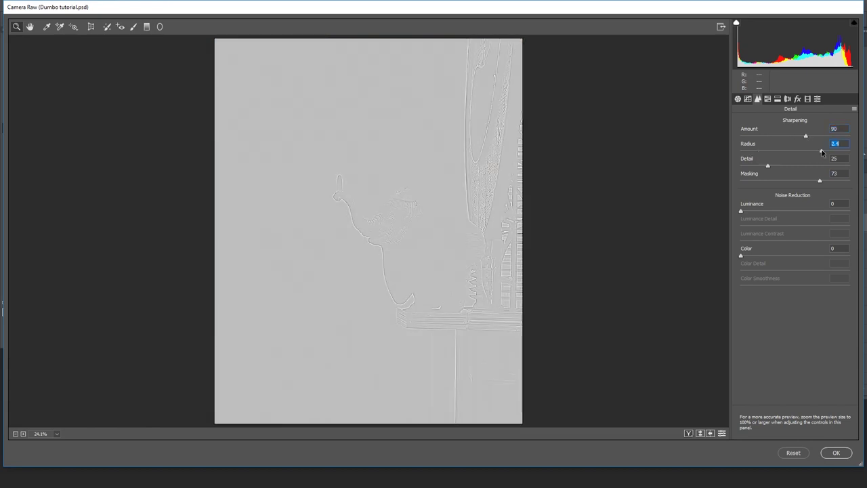
{"action": "left_click_drag", "start_coordinate": [732, 152], "coordinate": [847, 154]}
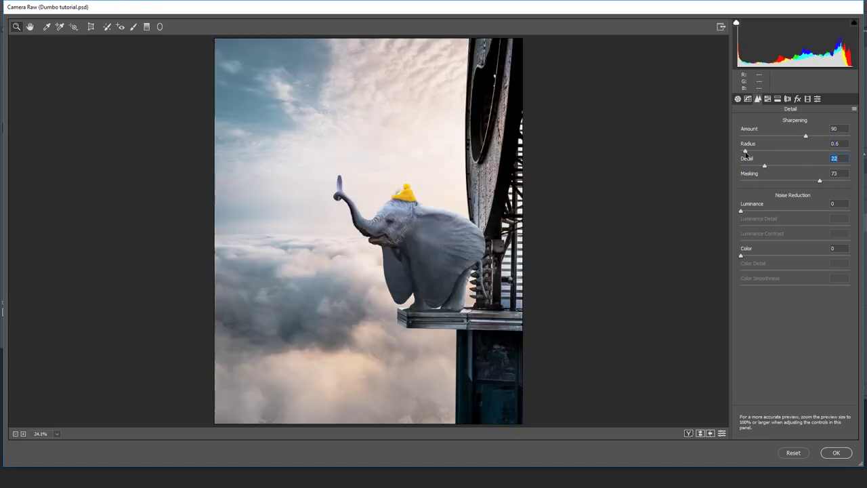
{"action": "mouse_move", "coordinate": [763, 167]}
{"action": "left_mouse_down"}
{"action": "mouse_move", "coordinate": [790, 166]}
{"action": "mouse_move", "coordinate": [761, 162]}
{"action": "left_mouse_up"}
- Add a slightly tilted graduated filter from the sky's upper edge to just above the hat, with Exposure +0.50, and apply the Camera Raw grading
{"action": "left_click", "coordinate": [147, 27]}
{"action": "left_click_drag", "start_coordinate": [435, 39], "coordinate": [418, 149]}
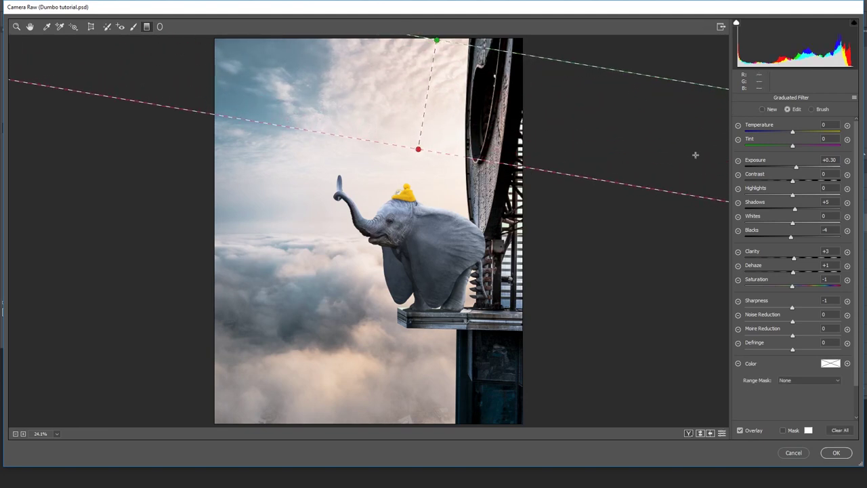
{"action": "left_click_drag", "start_coordinate": [797, 168], "coordinate": [799, 167]}
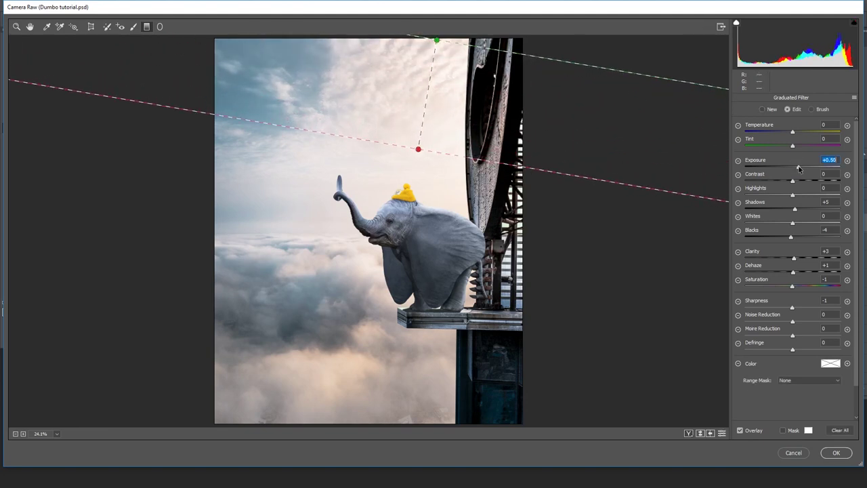
{"action": "left_click", "coordinate": [836, 453]}
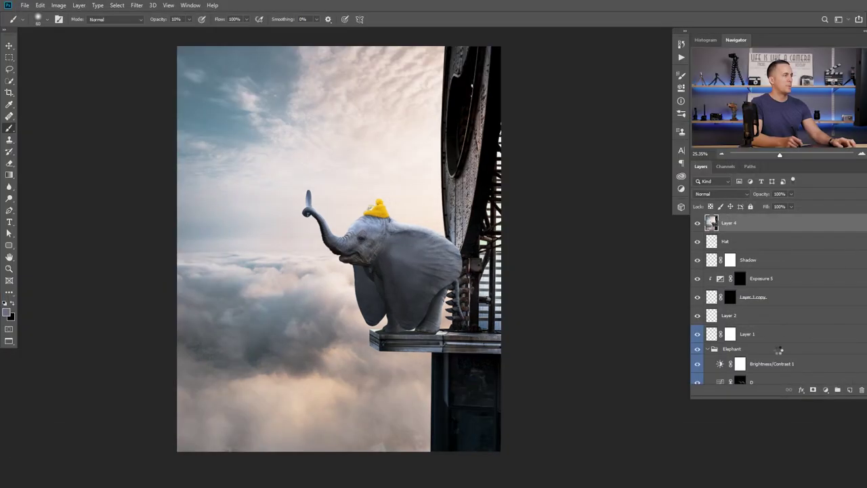
- Compare the composite before and after the Camera Raw grading, ending with the grading in place
{"action": "key", "text": "ctrl+z"}
{"action": "key", "text": "ctrl+shift+z"}
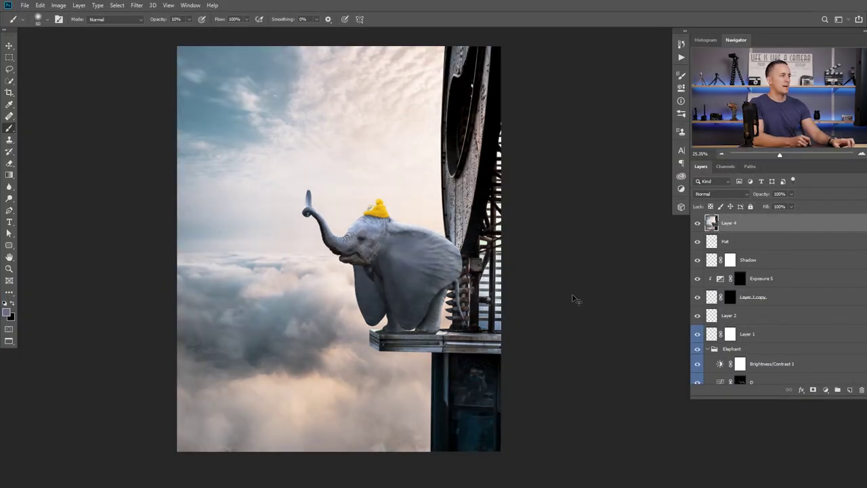
{"action": "scroll", "coordinate": [437, 284], "scroll_direction": "down", "scroll_amount": 1}
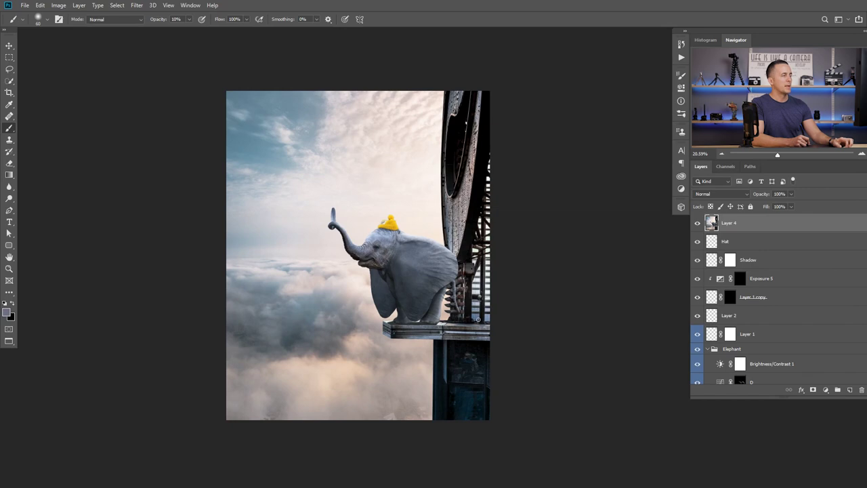